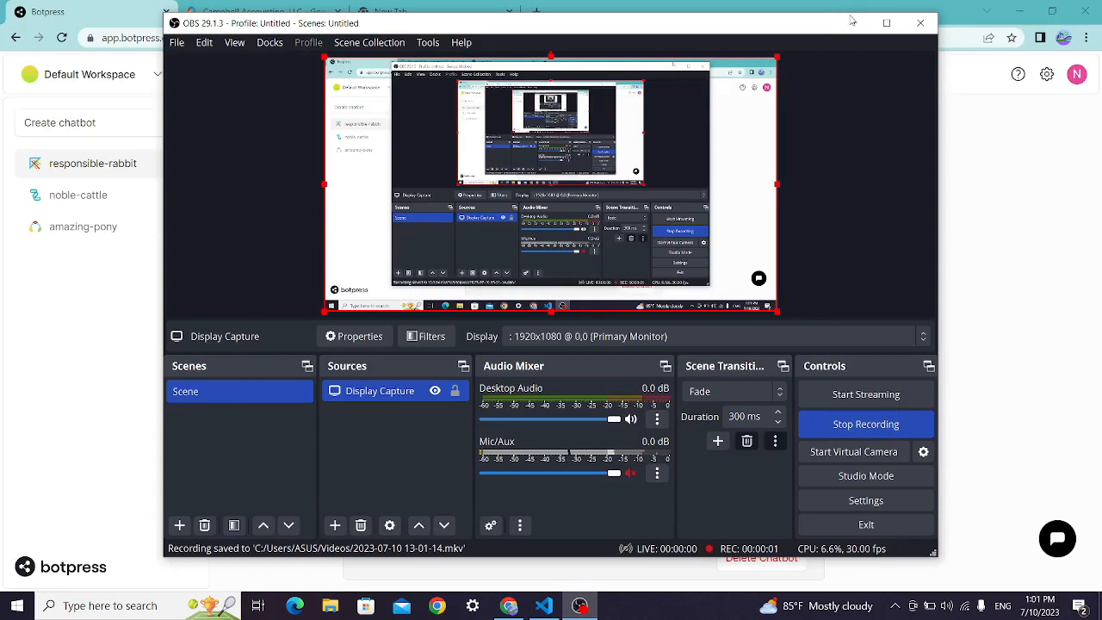
Create a new chatbot and open it in the Studio with the Basic (empty) template
{"action": "left_click", "coordinate": [854, 24]}
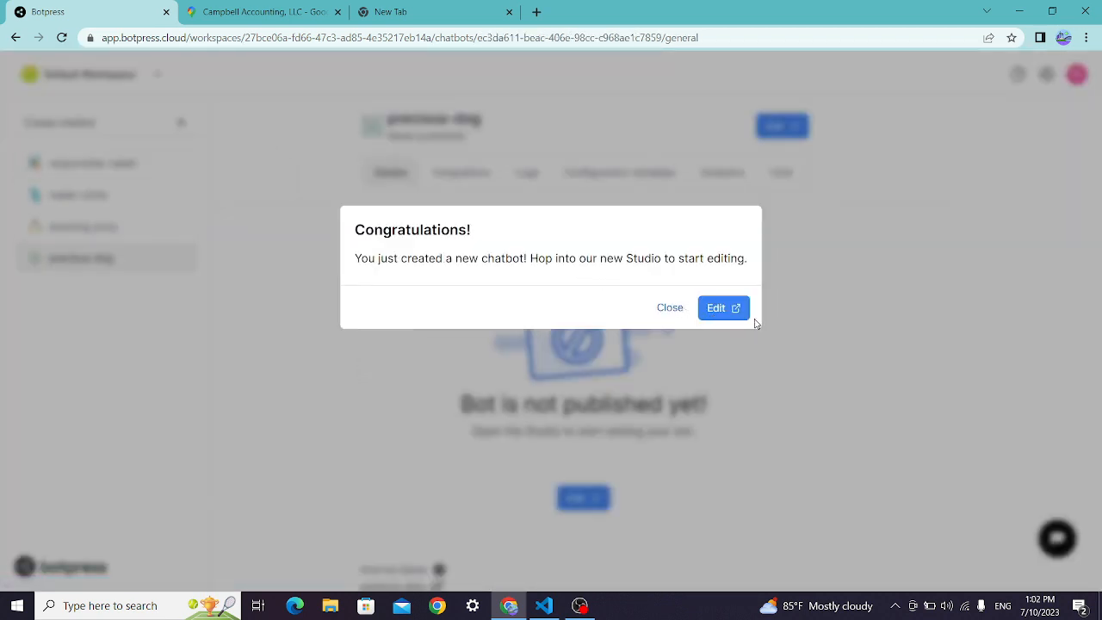
{"action": "left_click", "coordinate": [738, 311]}
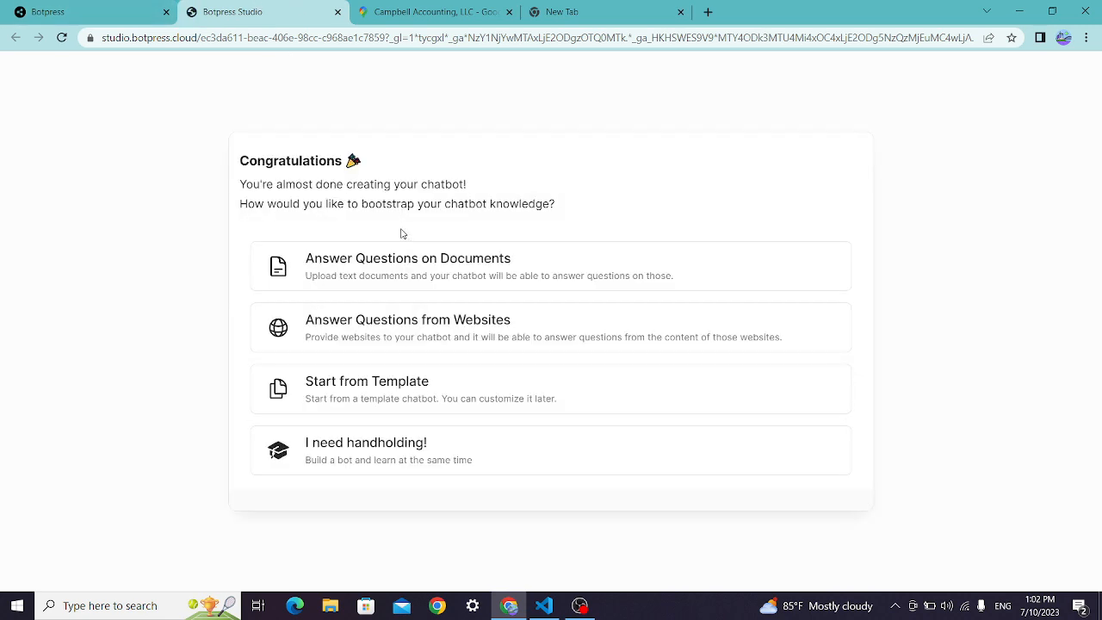
{"action": "left_click", "coordinate": [455, 401]}
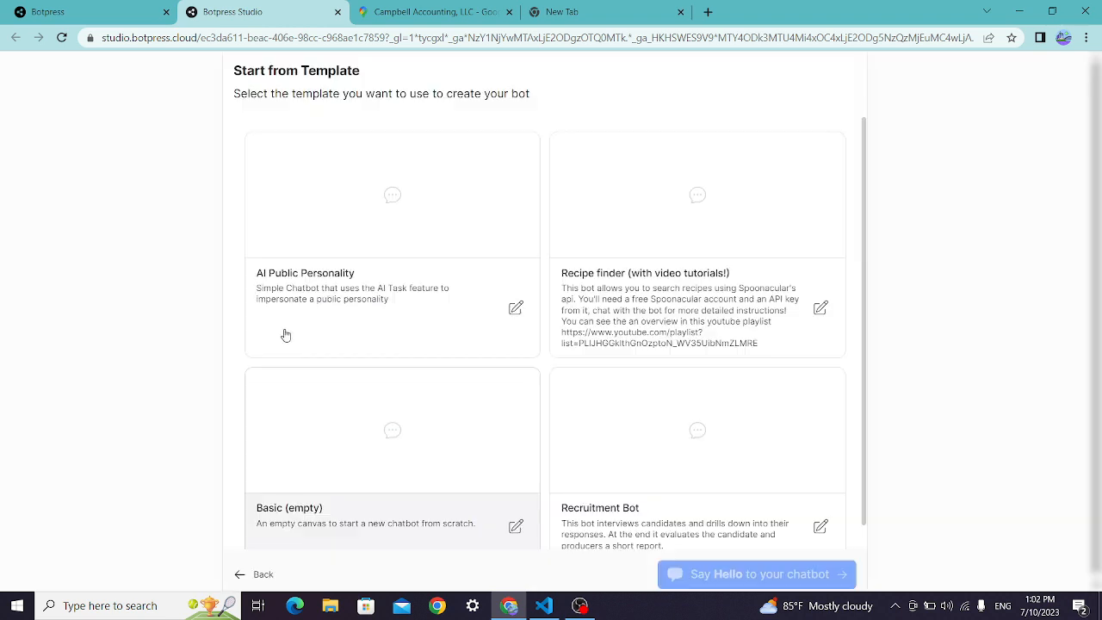
{"action": "left_click", "coordinate": [376, 485]}
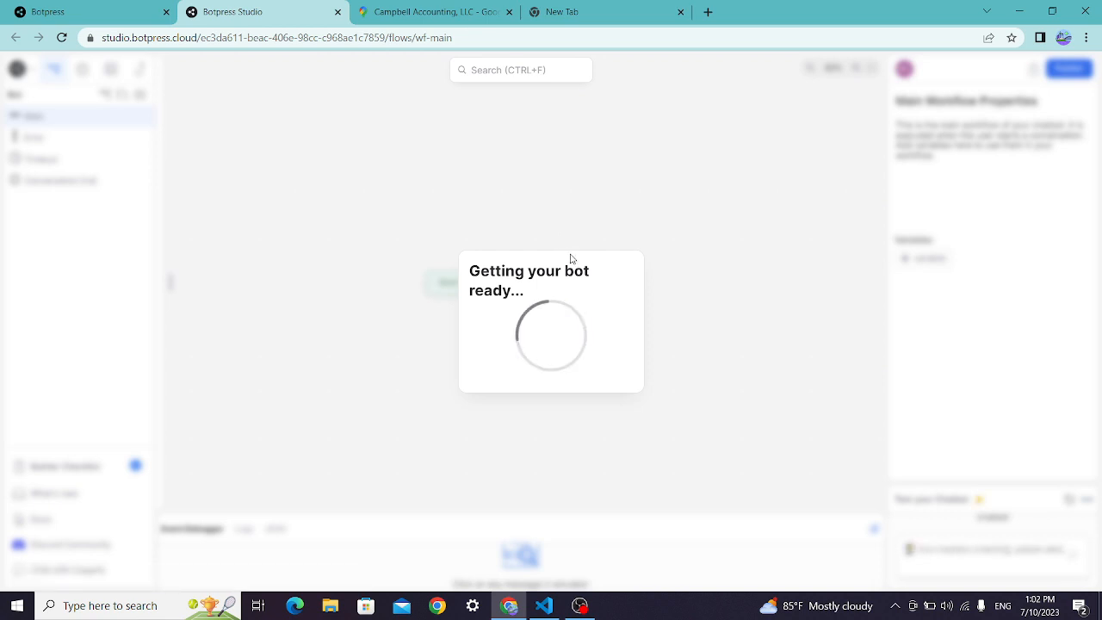
Close the Studio overview and spread the Start, Standard1 and End nodes apart on the canvas
{"action": "left_click_drag", "start_coordinate": [455, 290], "coordinate": [233, 283]}
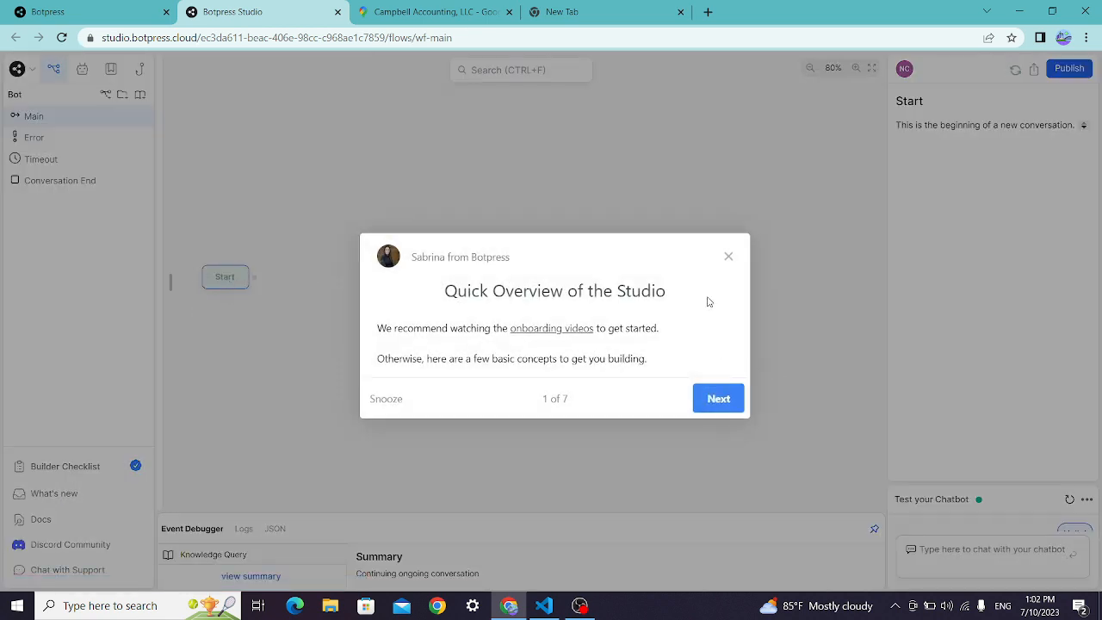
{"action": "left_click", "coordinate": [728, 256]}
{"action": "left_click_drag", "start_coordinate": [603, 285], "coordinate": [785, 276]}
{"action": "left_click_drag", "start_coordinate": [379, 390], "coordinate": [522, 406]}
{"action": "left_click_drag", "start_coordinate": [397, 292], "coordinate": [470, 201]}
{"action": "left_click", "coordinate": [521, 217]}
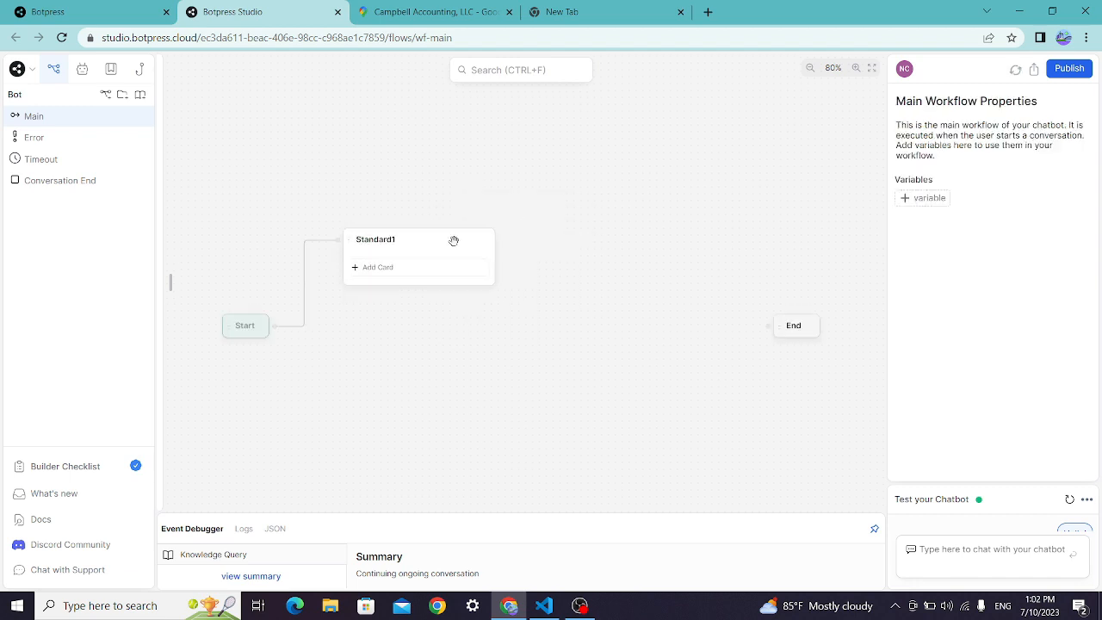
Rename the Standard1 node as Hello and add a Text card to it with the message "Hi"
{"action": "left_click", "coordinate": [372, 234]}
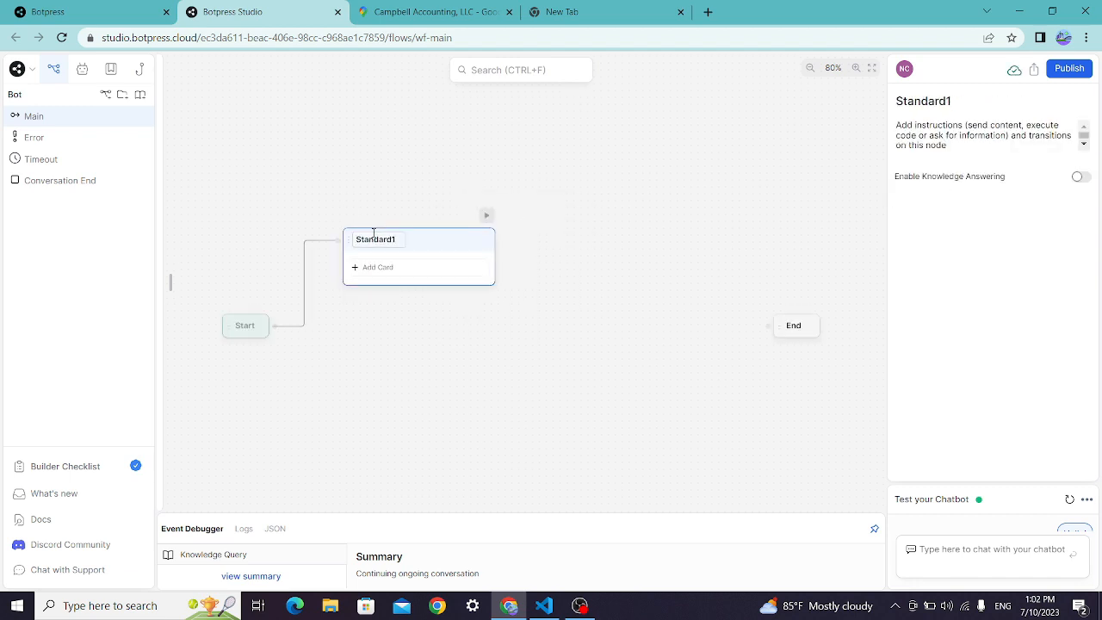
{"action": "double_click", "coordinate": [382, 238]}
{"action": "type", "text": "Hello"}
{"action": "left_click", "coordinate": [394, 268]}
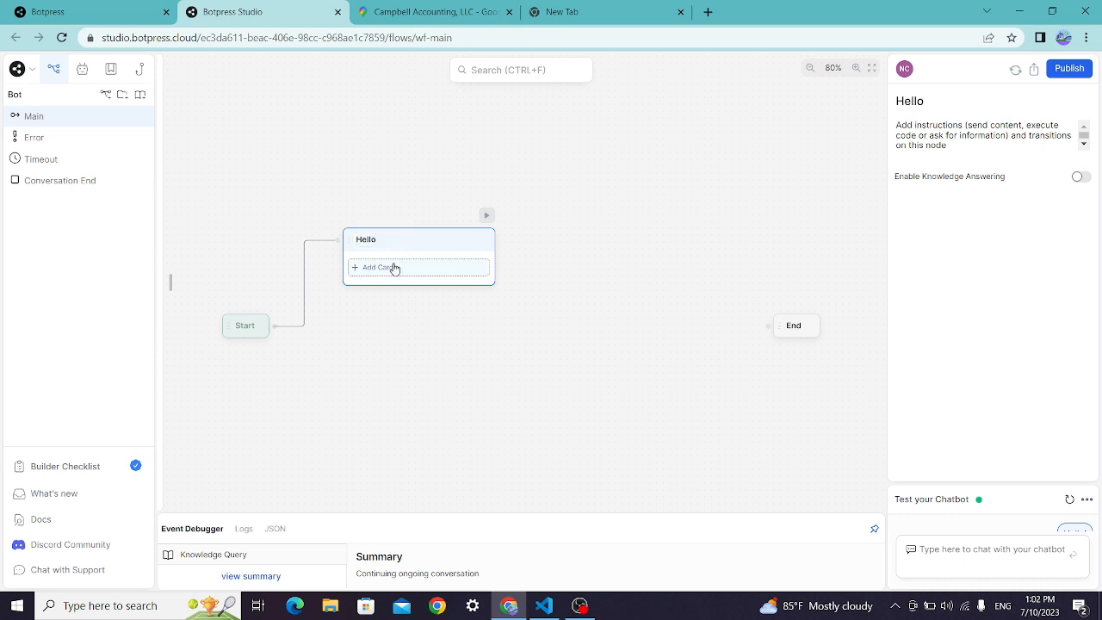
{"action": "left_click_drag", "start_coordinate": [195, 135], "coordinate": [401, 267]}
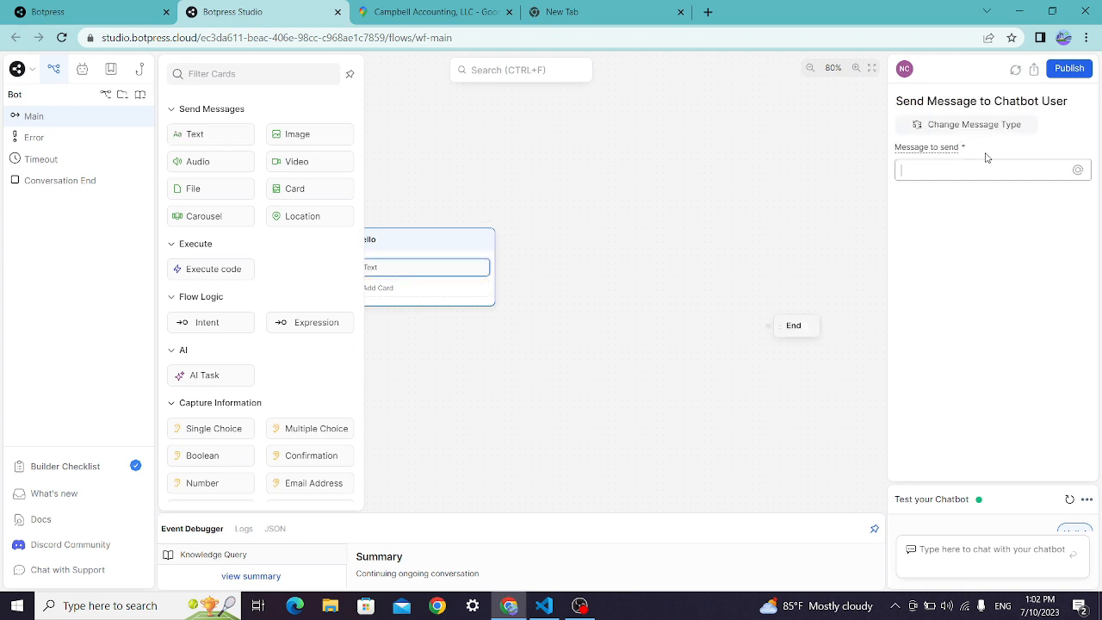
{"action": "type", "text": "Hi"}
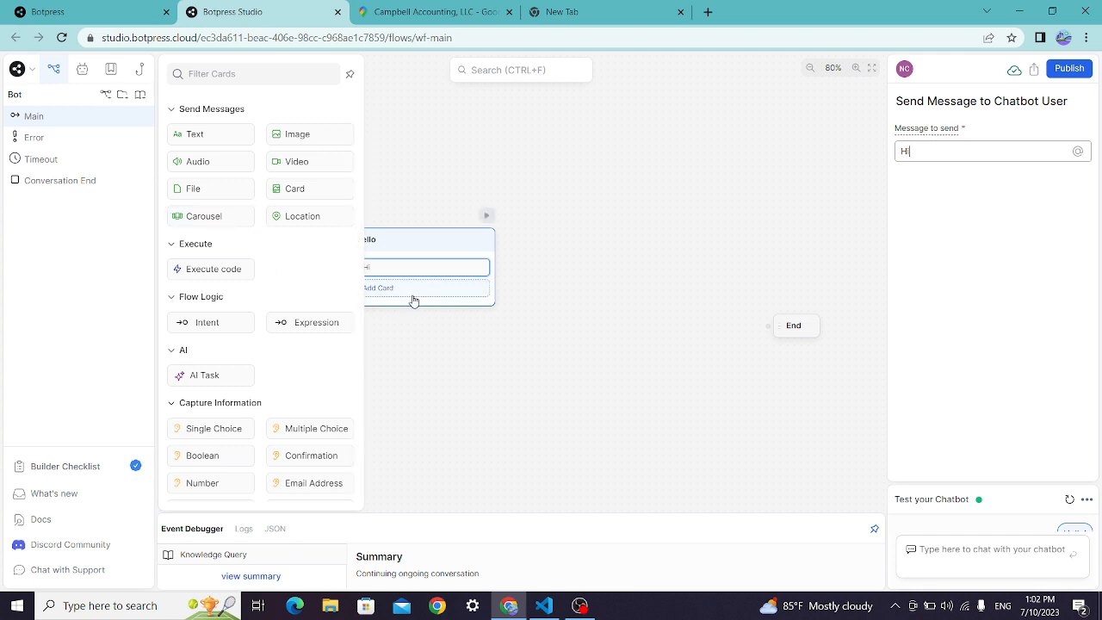
Add a Raw Input card to the Hello node that asks "what's Your Name ?"
{"action": "left_click", "coordinate": [413, 300]}
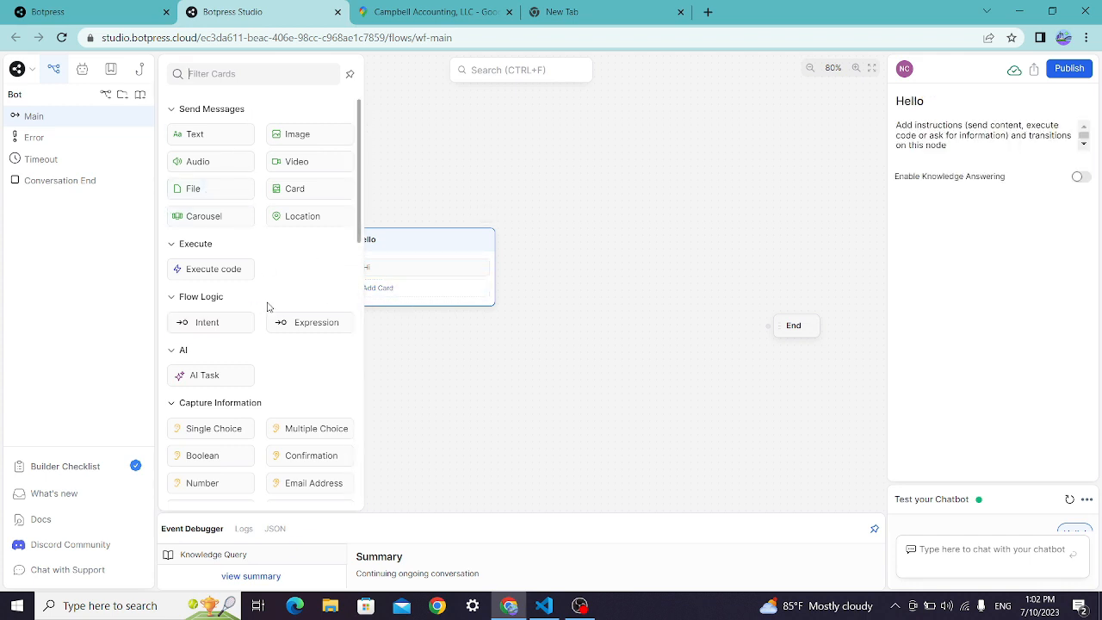
{"action": "scroll", "coordinate": [258, 430], "scroll_direction": "down", "scroll_amount": 3}
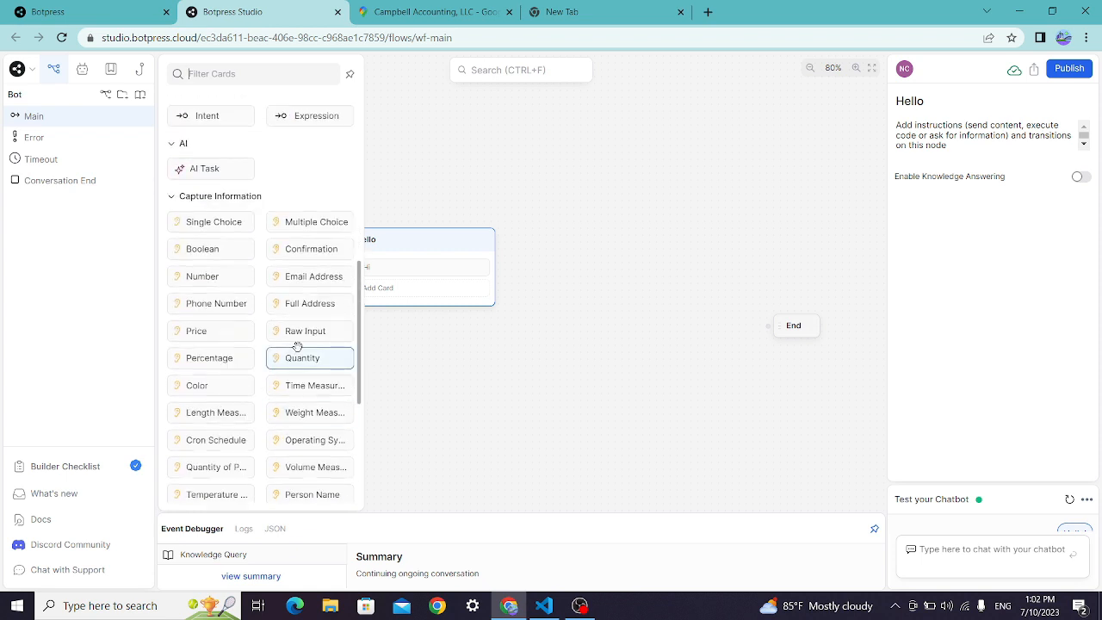
{"action": "left_click_drag", "start_coordinate": [308, 332], "coordinate": [432, 287]}
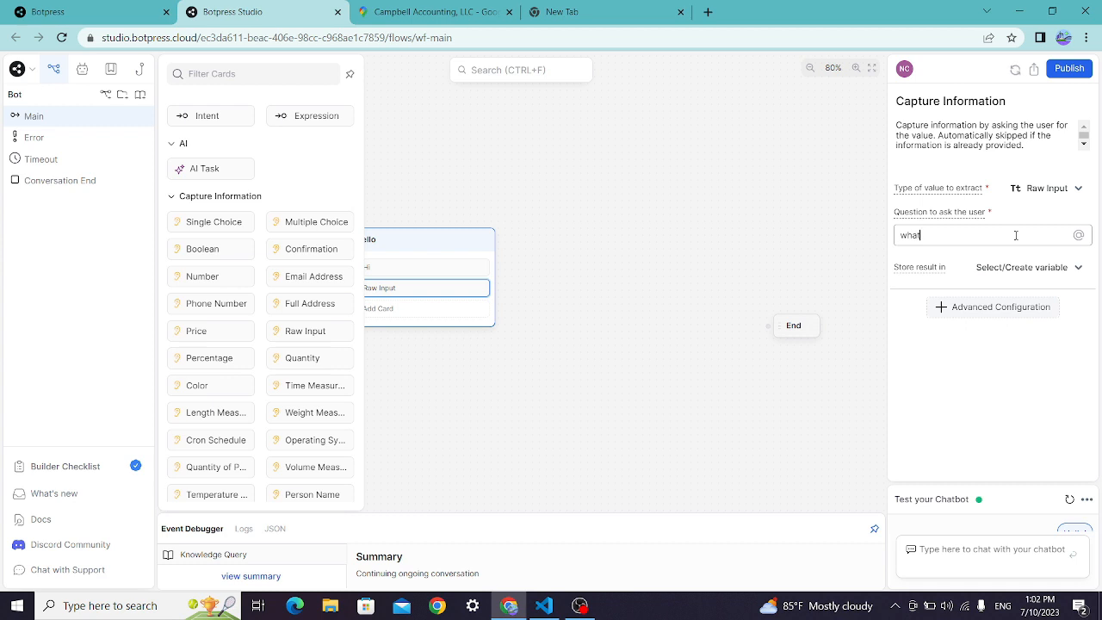
{"action": "type", "text": "'s Your Name ?"}
Add a Text card with the message "Hi" below the Raw Input card in the Hello node
{"action": "left_click", "coordinate": [396, 315]}
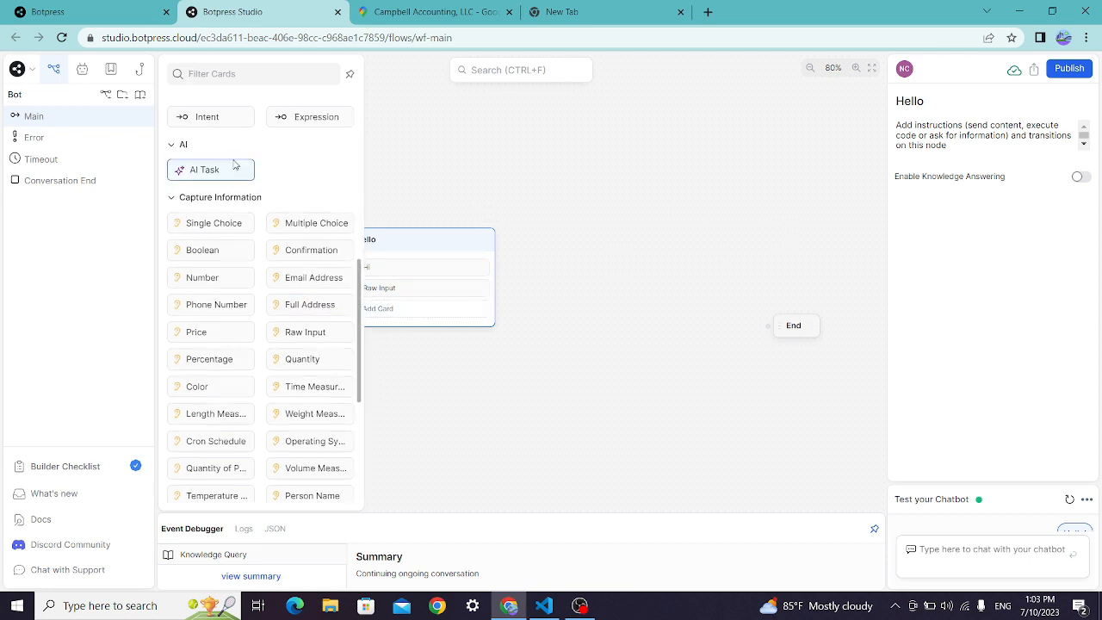
{"action": "scroll", "coordinate": [200, 159], "scroll_direction": "up", "scroll_amount": 3}
{"action": "left_click_drag", "start_coordinate": [305, 173], "coordinate": [438, 308]}
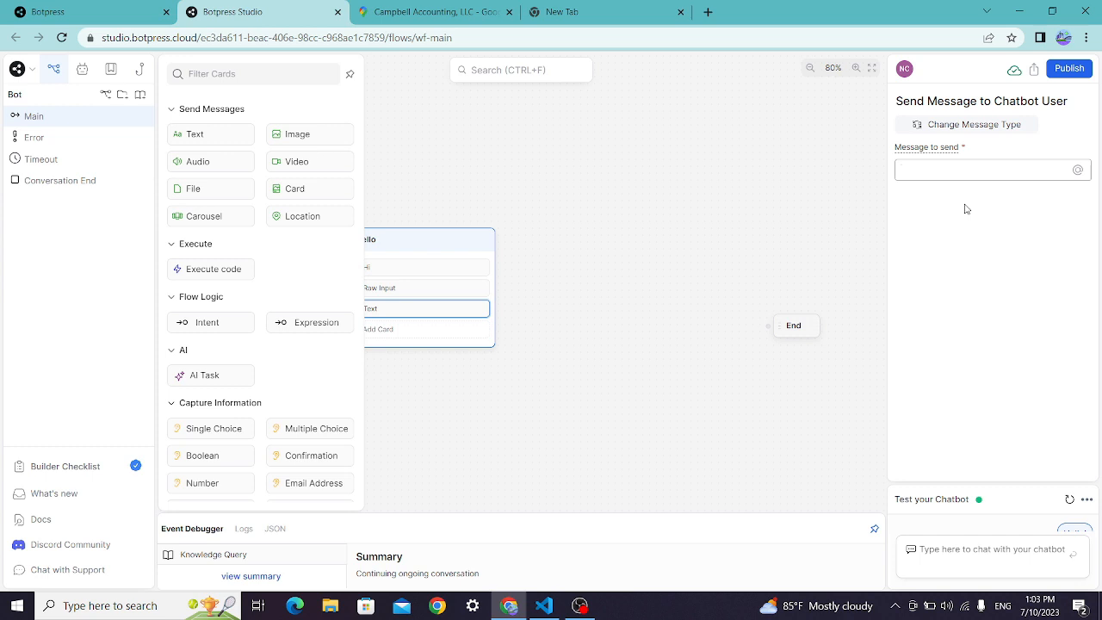
{"action": "type", "text": "Hi"}
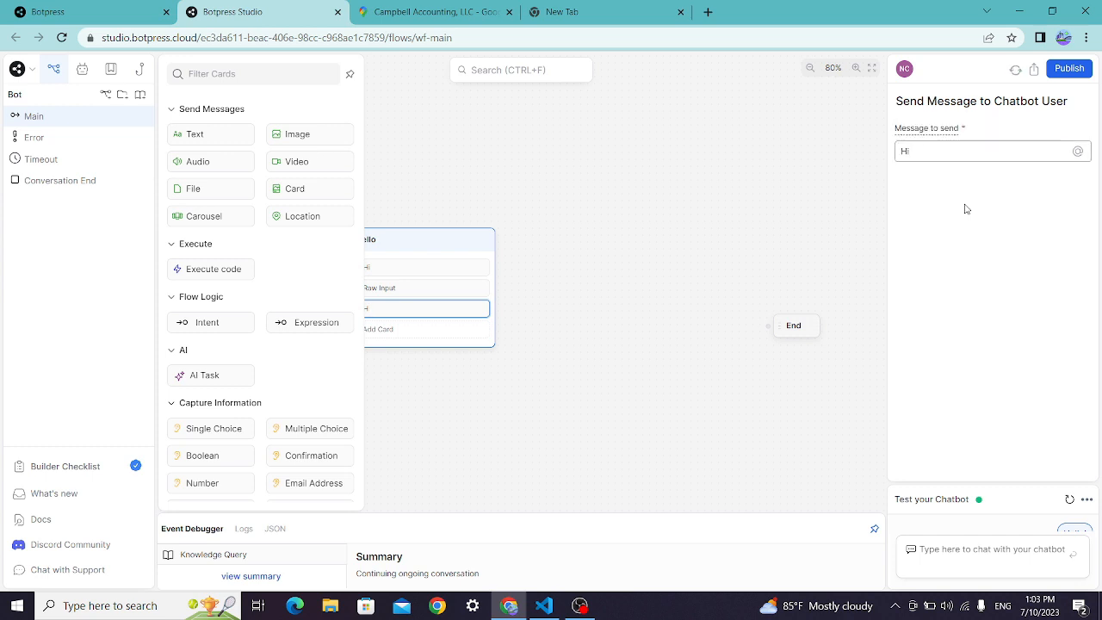
Store the Raw Input card's result in a new variable called Name
{"action": "left_click", "coordinate": [429, 289]}
{"action": "left_click", "coordinate": [986, 267]}
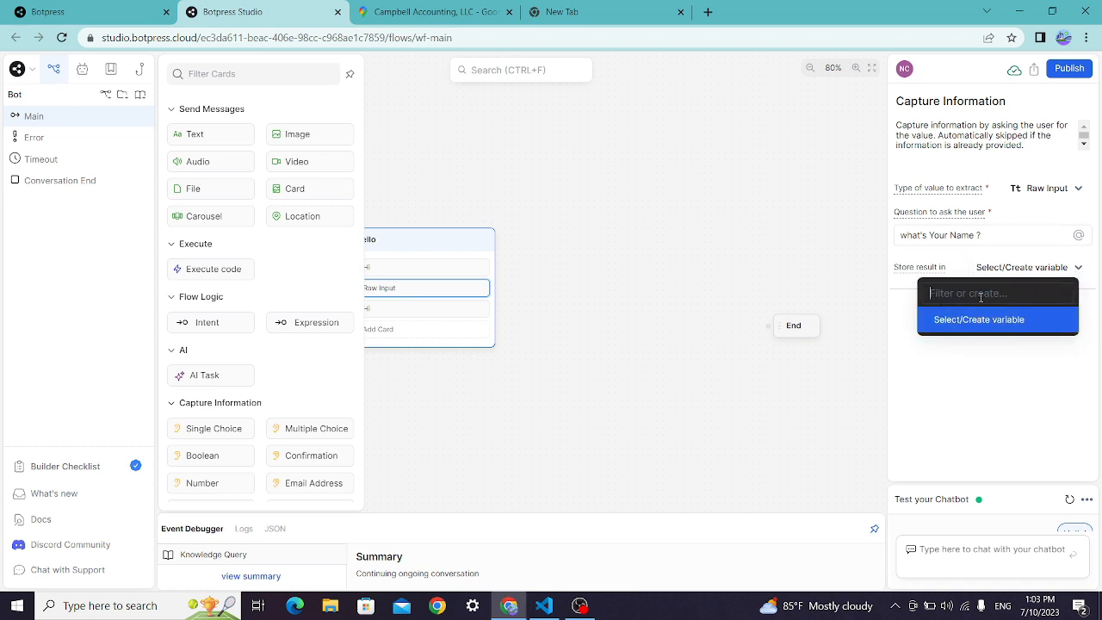
{"action": "type", "text": "Name"}
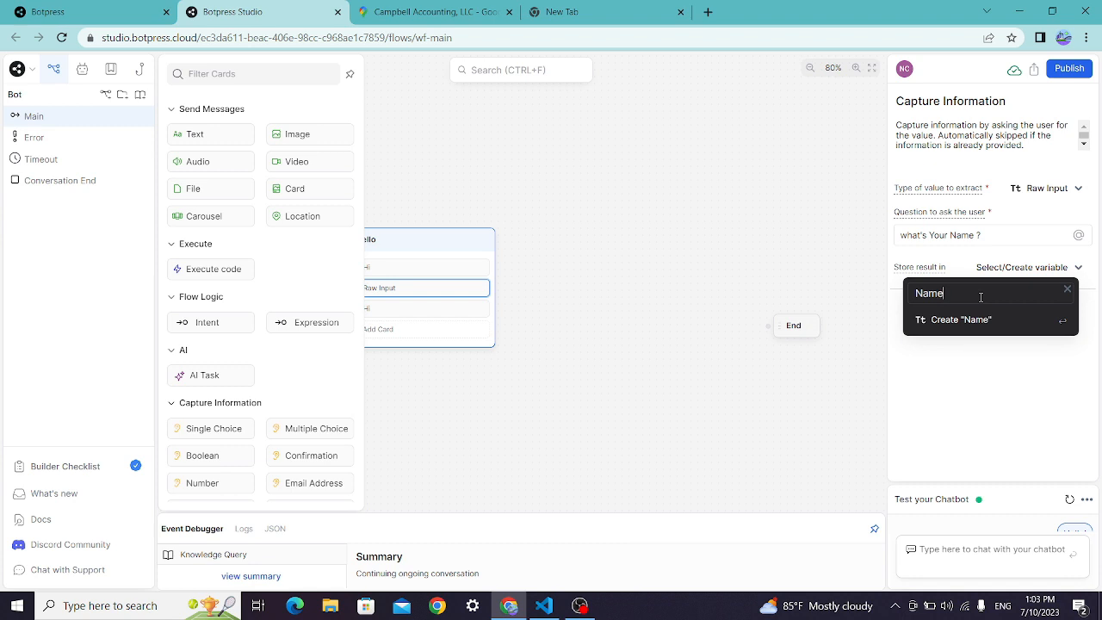
{"action": "key", "text": "Return"}
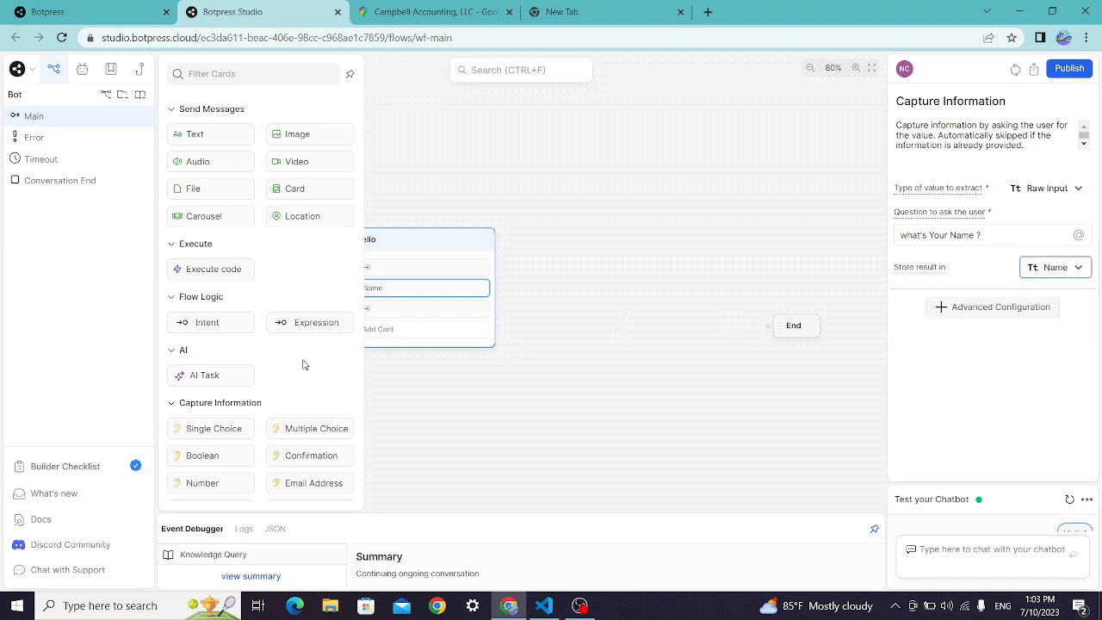
{"action": "left_click", "coordinate": [402, 308]}
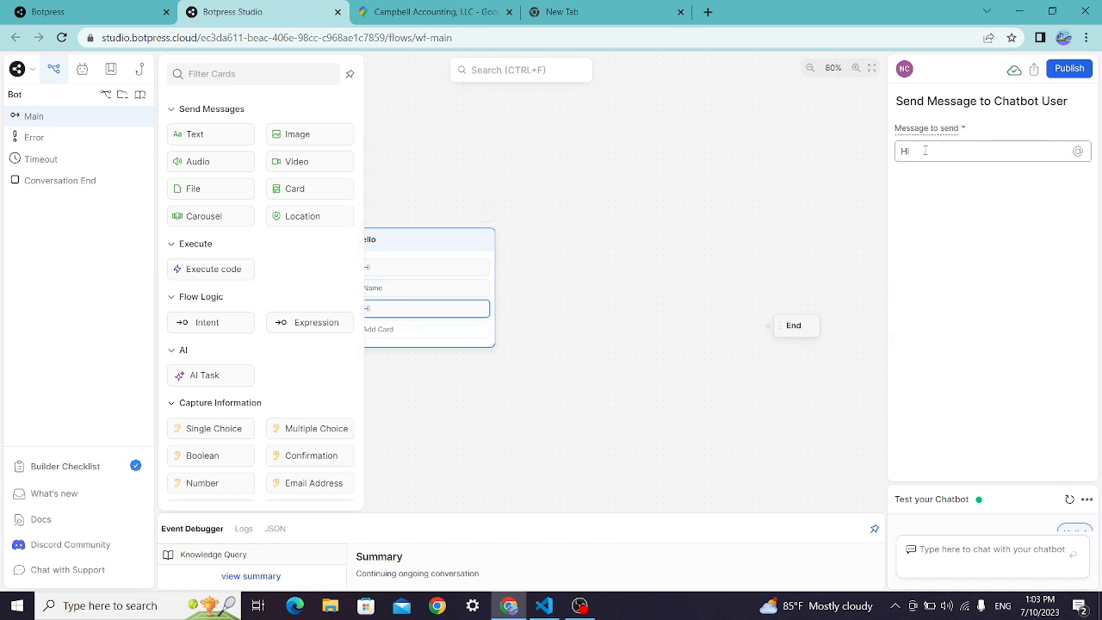
{"action": "left_click", "coordinate": [925, 150]}
{"action": "type", "text": "@"}
{"action": "key", "text": "Return"}
{"action": "type", "text": "I am JaneAI."}
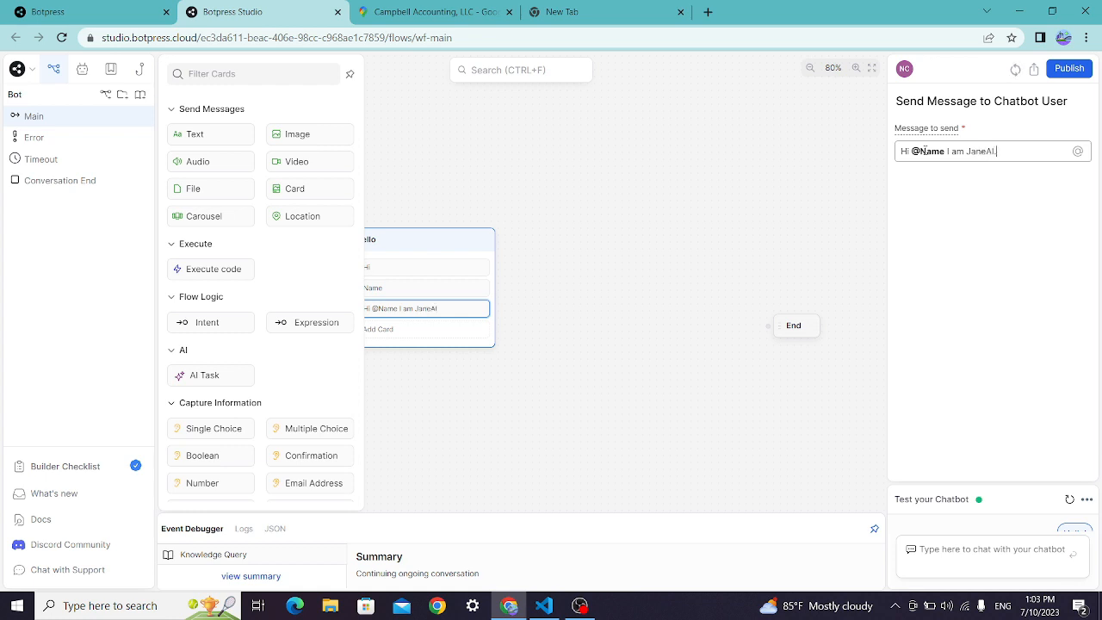
{"action": "type", "text": "I can Be Your GF."}
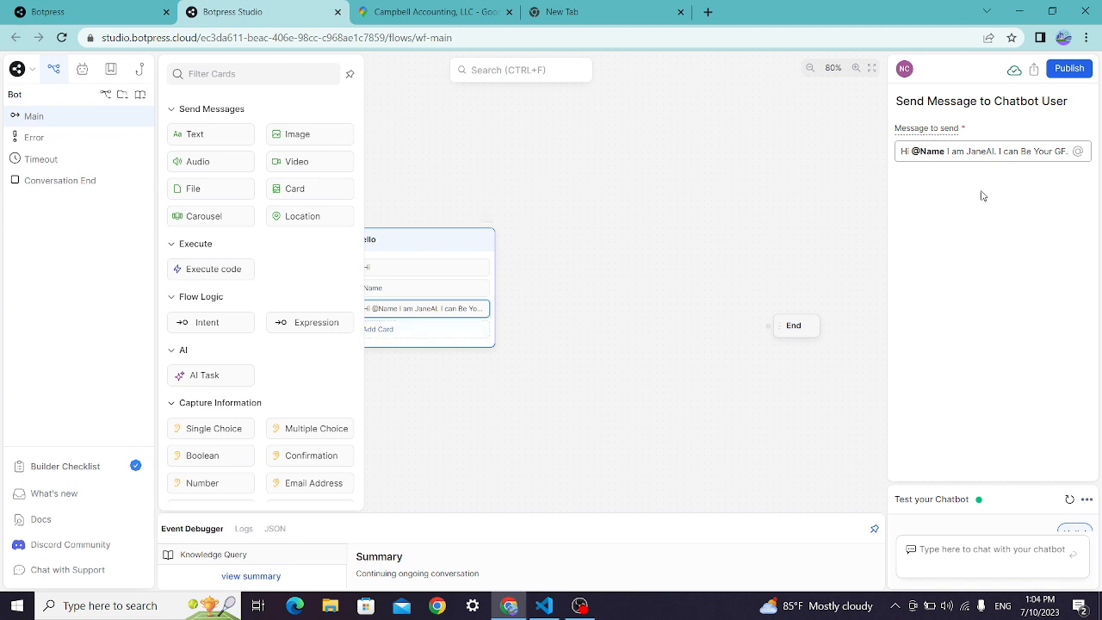
Reword the second sentence of the message to "I Am Your GF."
{"action": "key", "text": "BackSpace"}
{"action": "key", "text": "BackSpace"}
{"action": "key", "text": "BackSpace"}
{"action": "key", "text": "BackSpace"}
{"action": "key", "text": "BackSpace"}
{"action": "key", "text": "BackSpace"}
{"action": "type", "text": "Am"}
{"action": "key", "text": "Delete"}
Add another Text card to the Hello node with the message "Oh! dont be cofuced GF=Good Friend"
{"action": "left_click", "coordinate": [444, 336]}
{"action": "left_click", "coordinate": [186, 133]}
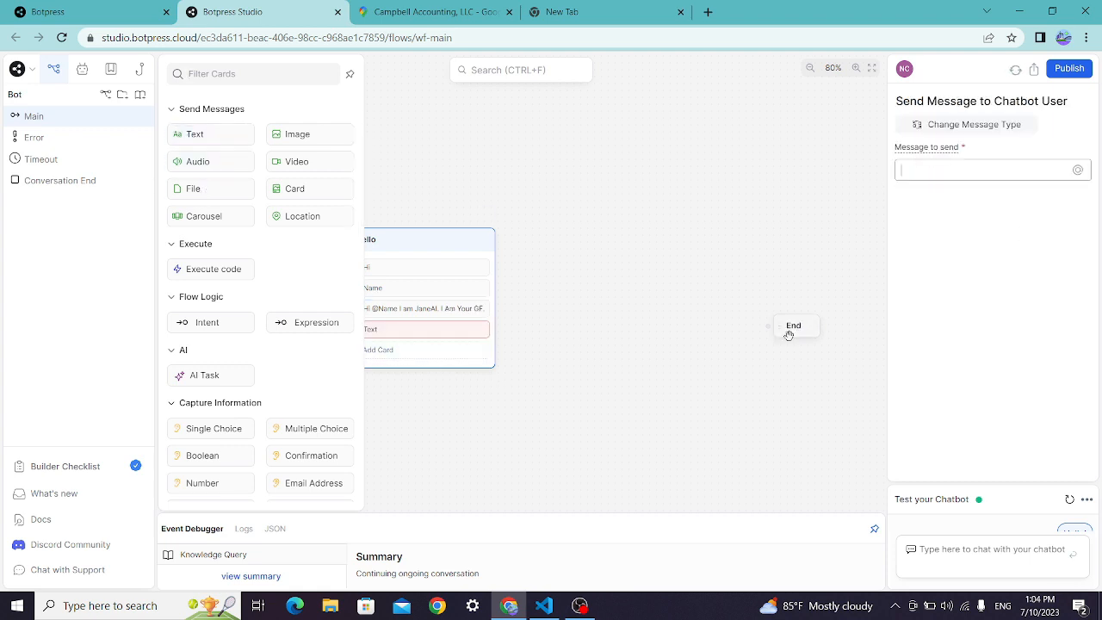
{"action": "type", "text": "Oh"}
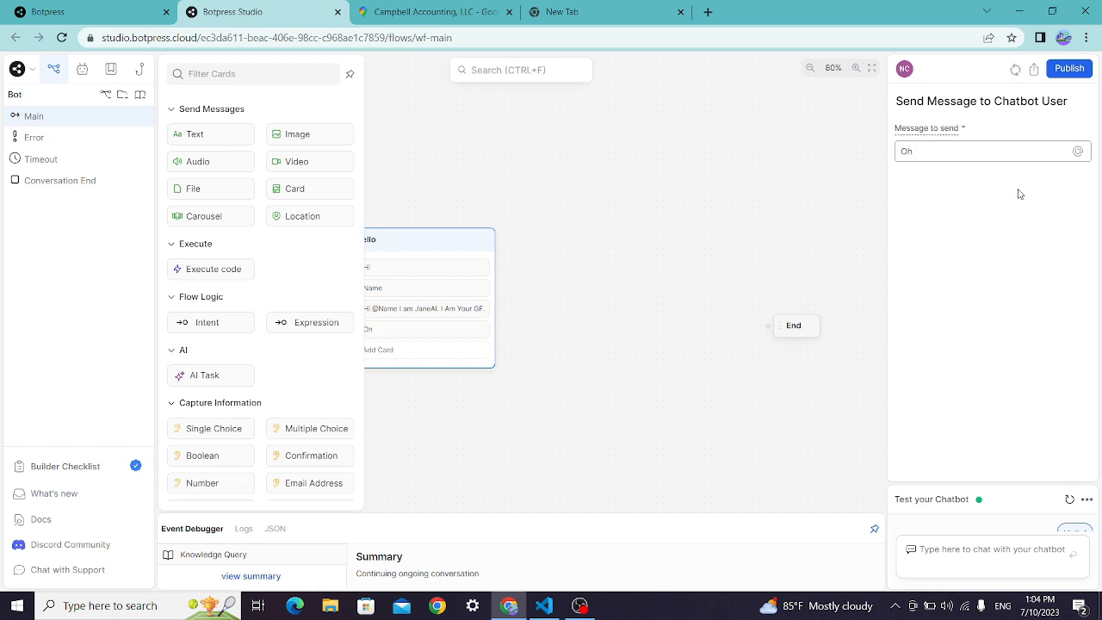
{"action": "type", "text": "! do"}
{"action": "type", "text": "I"}
{"action": "type", "text": "F"}
{"action": "type", "text": "=Good"}
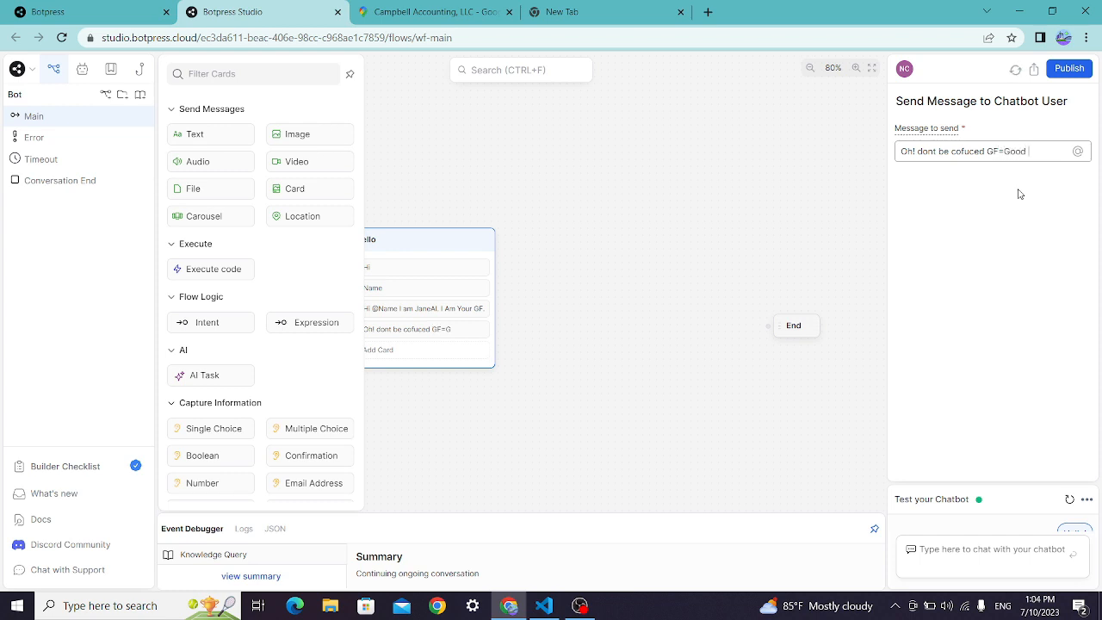
{"action": "type", "text": " G"}
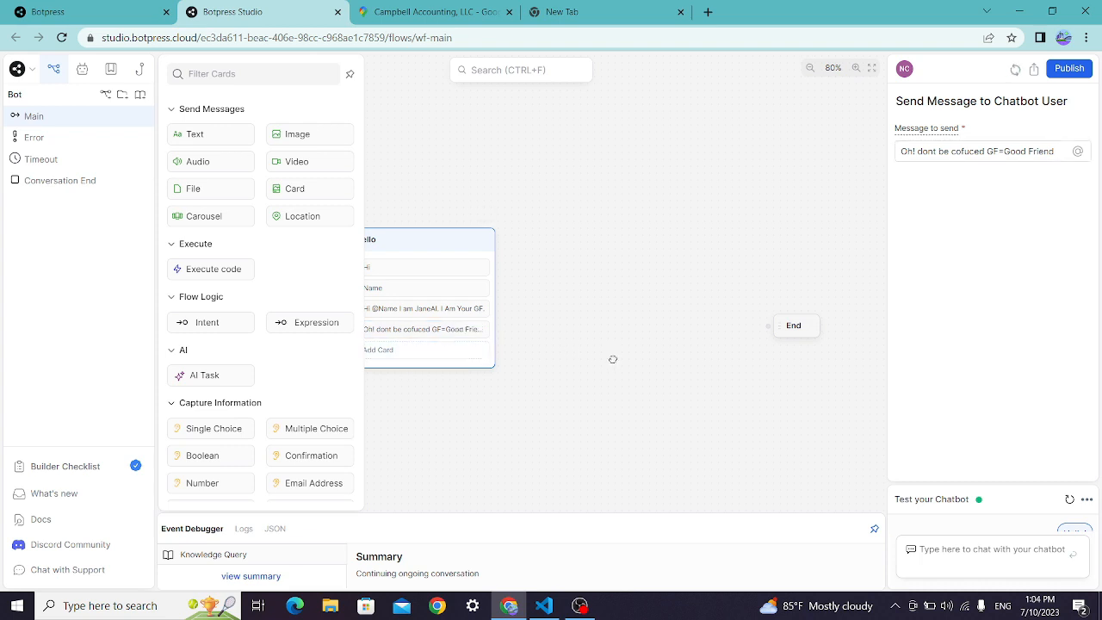
{"action": "left_click", "coordinate": [590, 376]}
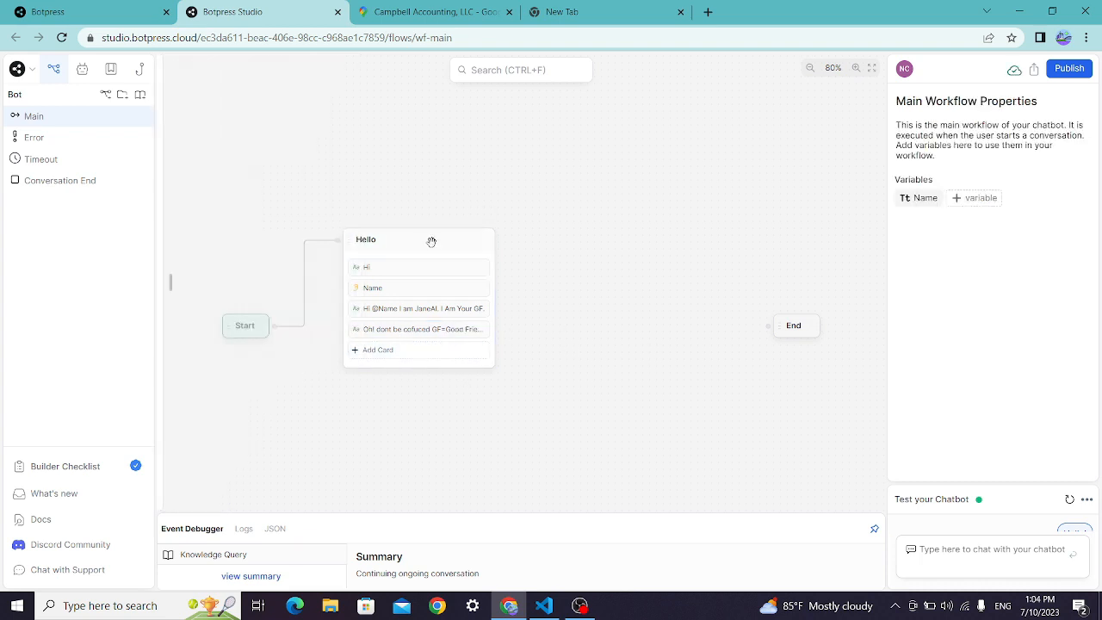
Move the Hello node higher on the canvas and add an Expression card to it with the condition true
{"action": "left_click_drag", "start_coordinate": [430, 241], "coordinate": [398, 181]}
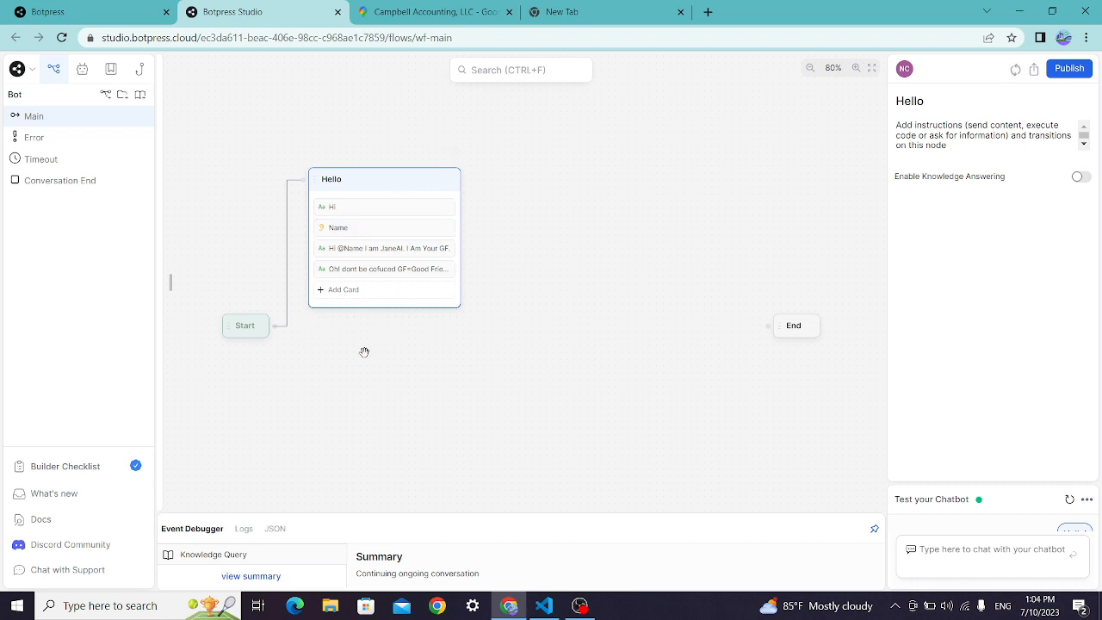
{"action": "left_click", "coordinate": [369, 290]}
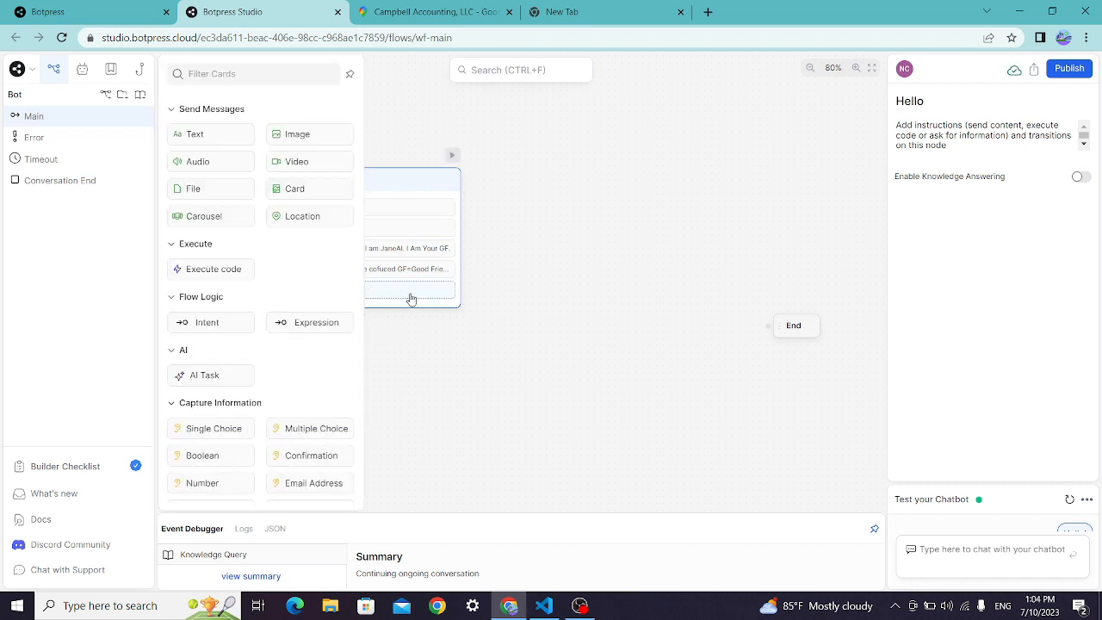
{"action": "scroll", "coordinate": [300, 440], "scroll_direction": "down", "scroll_amount": 1}
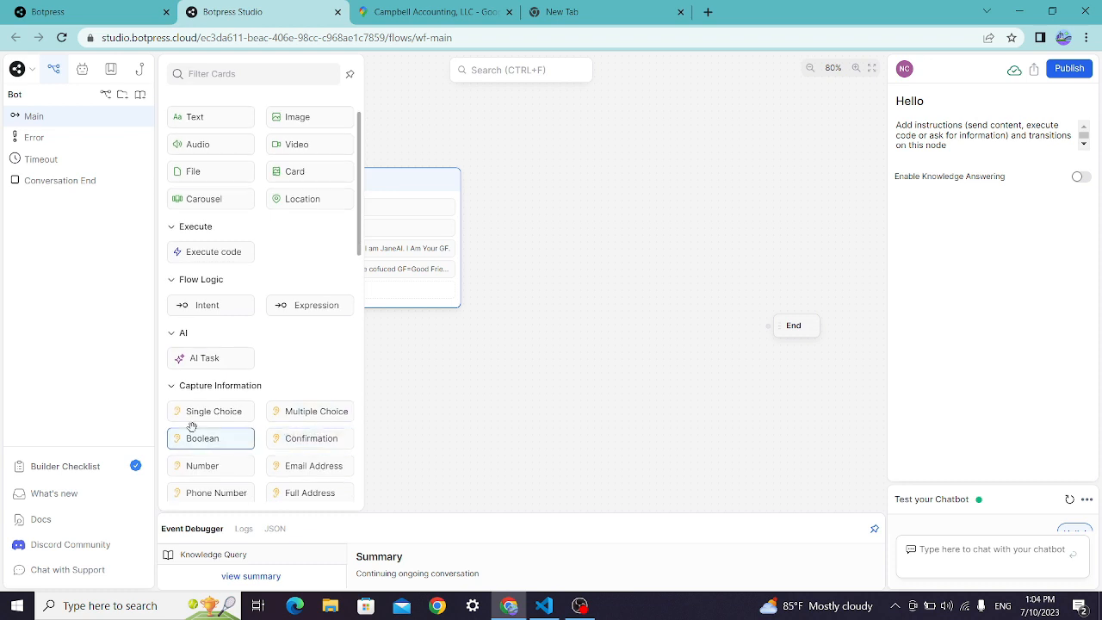
{"action": "left_click", "coordinate": [298, 303]}
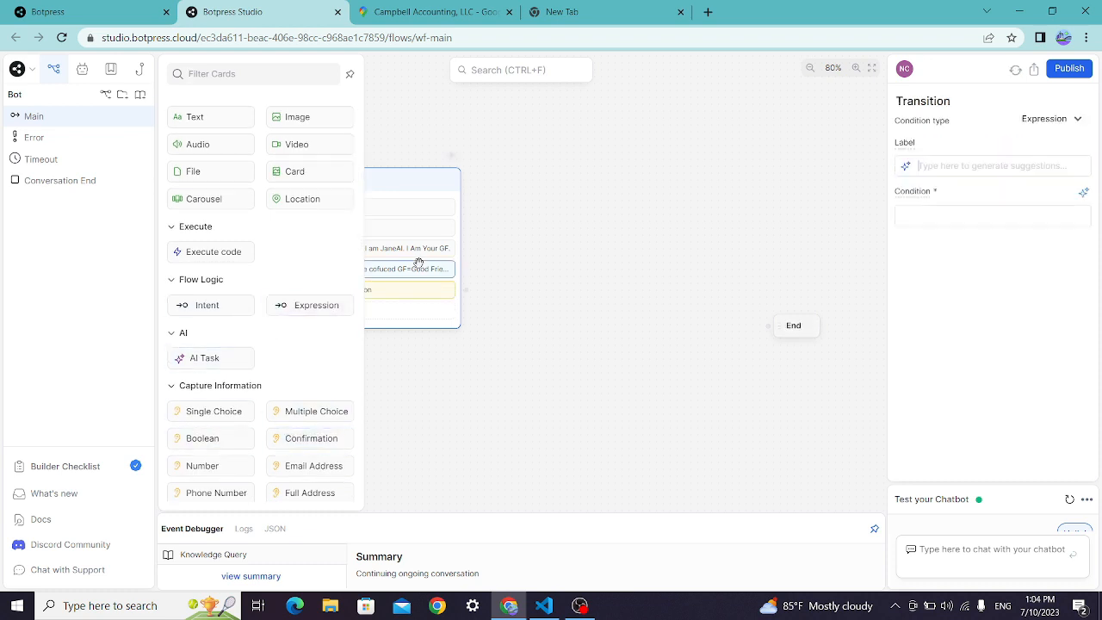
{"action": "left_click", "coordinate": [937, 213]}
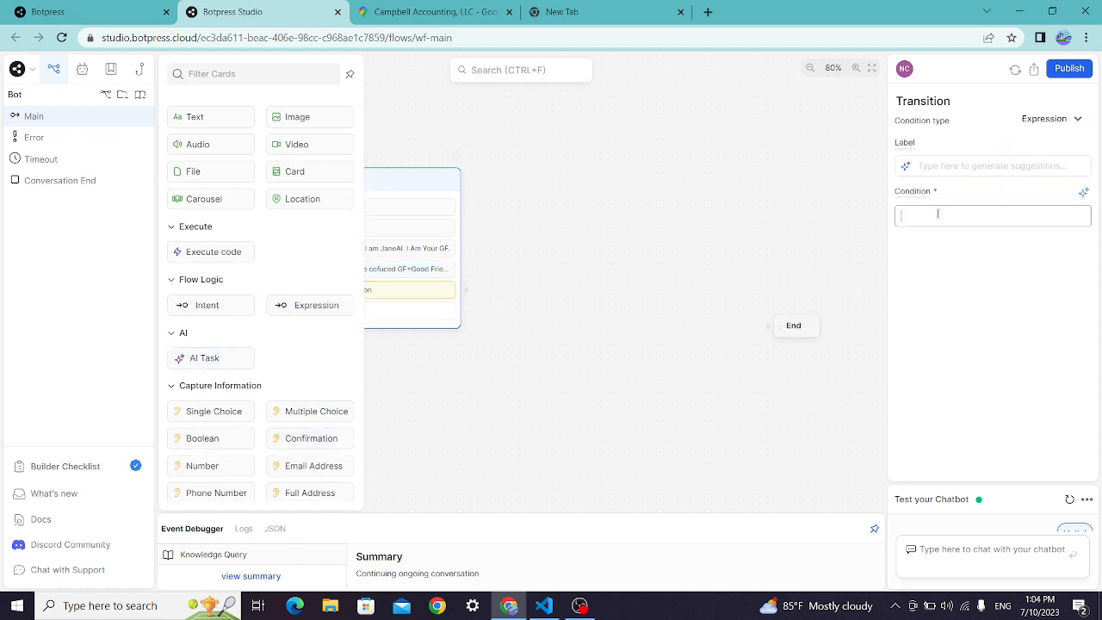
{"action": "type", "text": "true"}
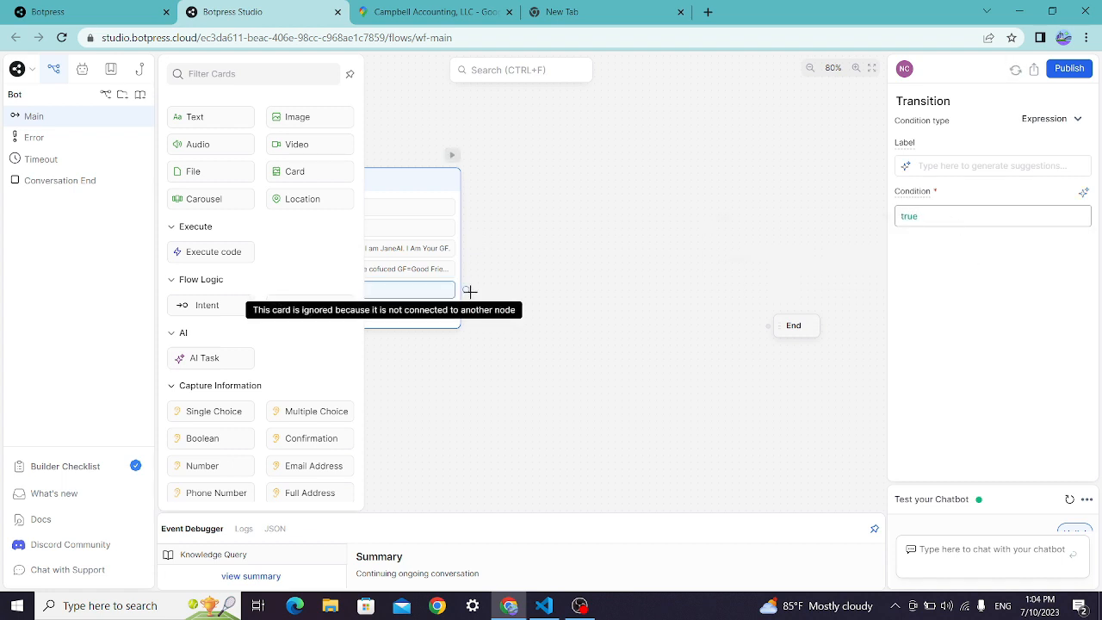
Connect the Hello node's expression transition to a new Standard Node
{"action": "left_click_drag", "start_coordinate": [468, 290], "coordinate": [306, 372]}
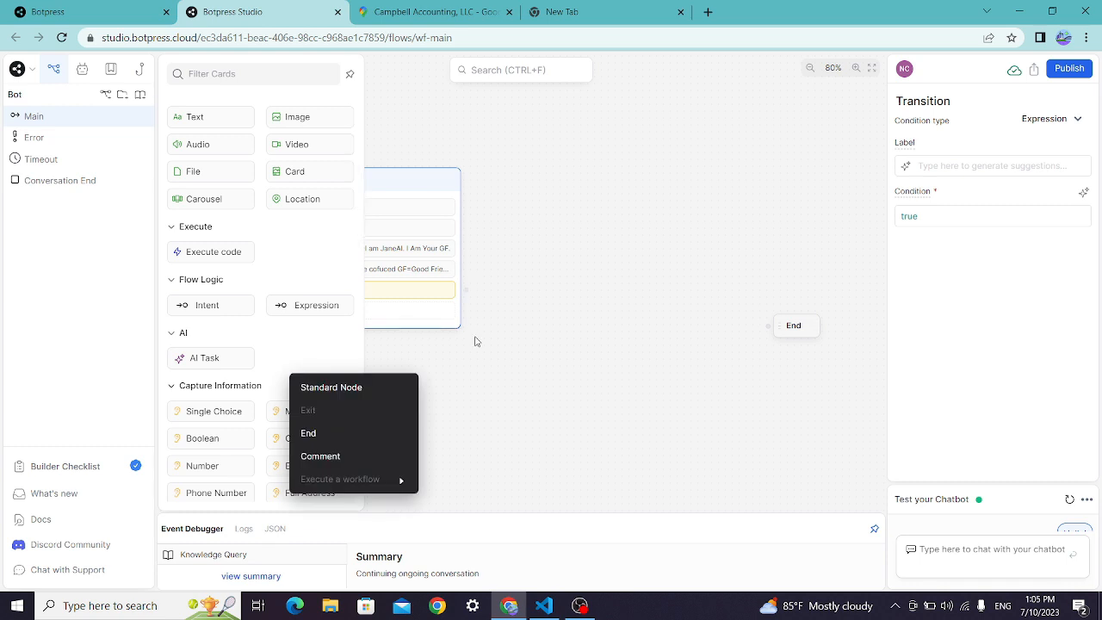
{"action": "left_click", "coordinate": [349, 387]}
{"action": "left_click", "coordinate": [454, 375]}
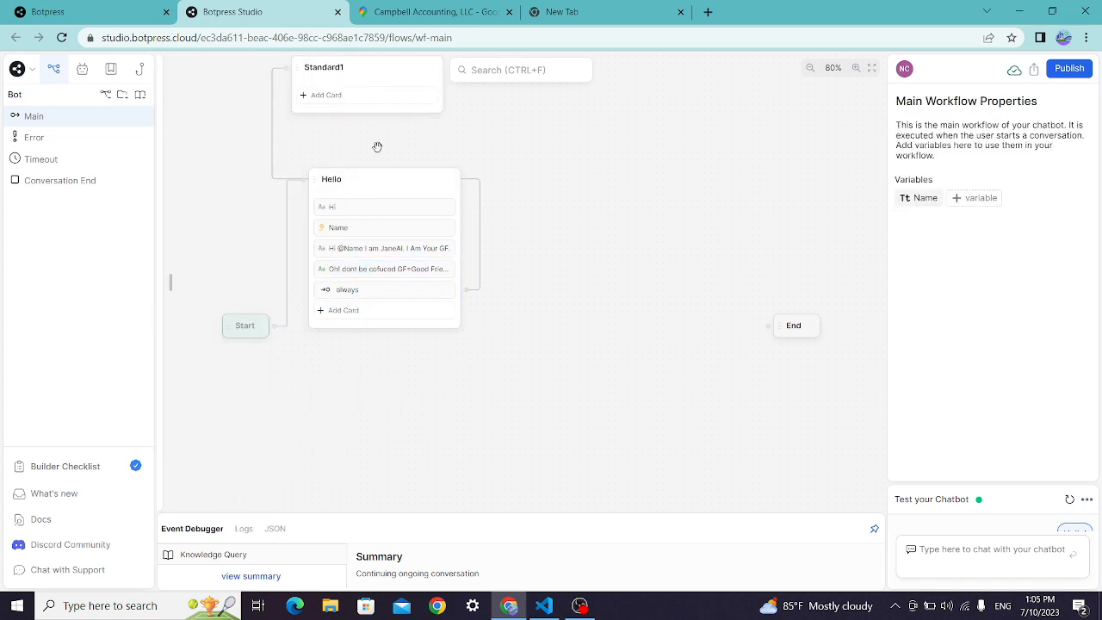
Move the new standard node below the Hello node and rename it Que_permi
{"action": "left_click_drag", "start_coordinate": [379, 74], "coordinate": [387, 398]}
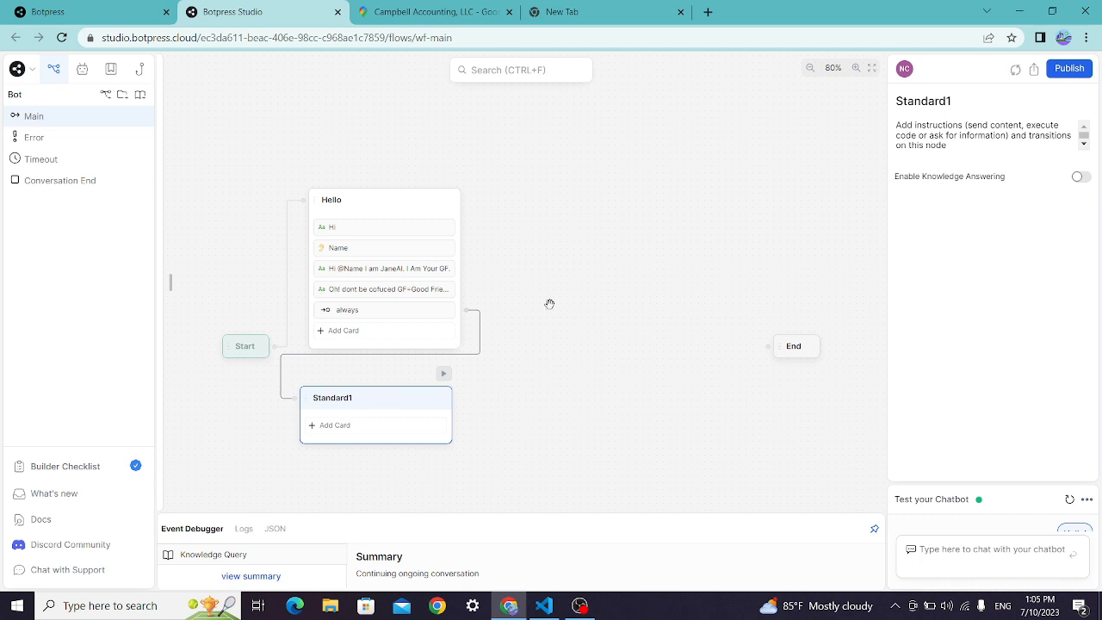
{"action": "left_click_drag", "start_coordinate": [624, 324], "coordinate": [631, 199]}
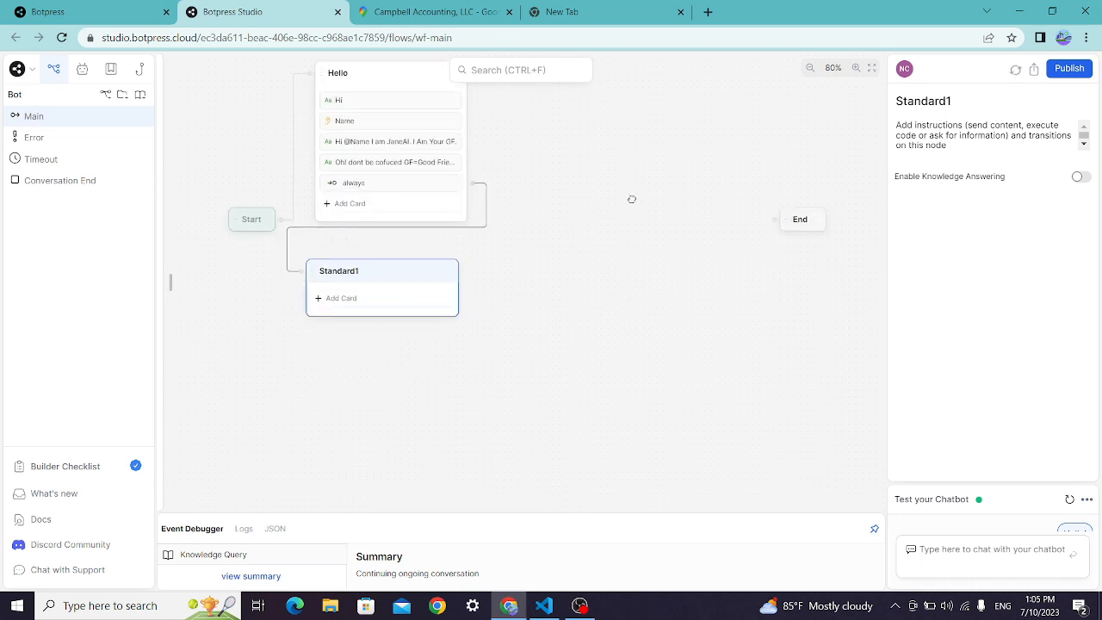
{"action": "double_click", "coordinate": [357, 273]}
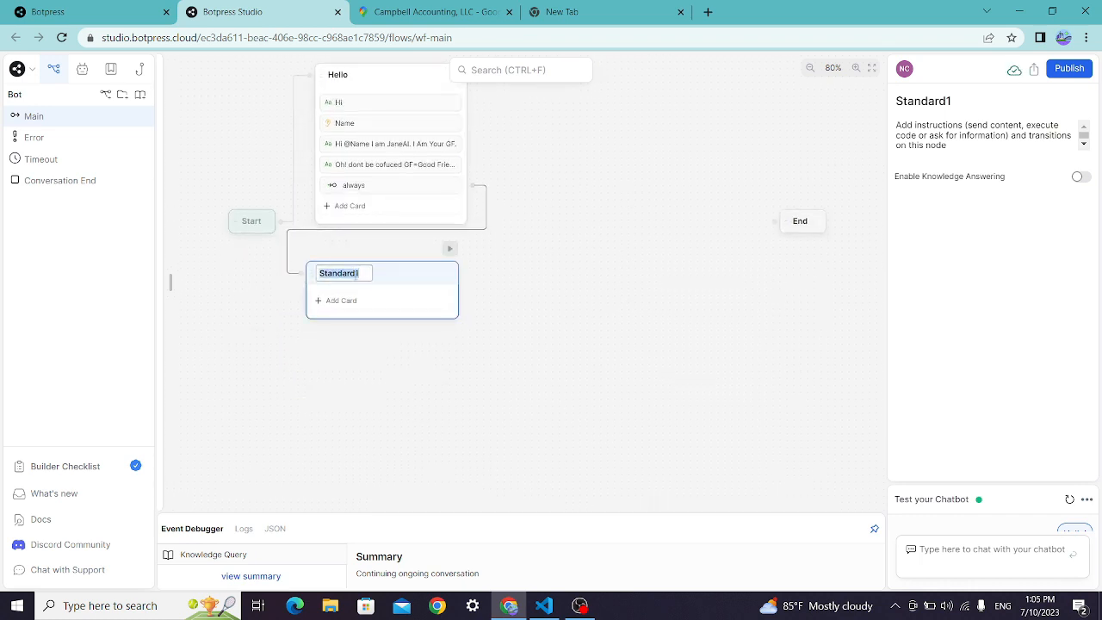
{"action": "key", "text": "BackSpace"}
{"action": "type", "text": "QUe"}
{"action": "key", "text": "BackSpace"}
{"action": "key", "text": "BackSpace"}
{"action": "key", "text": "BackSpace"}
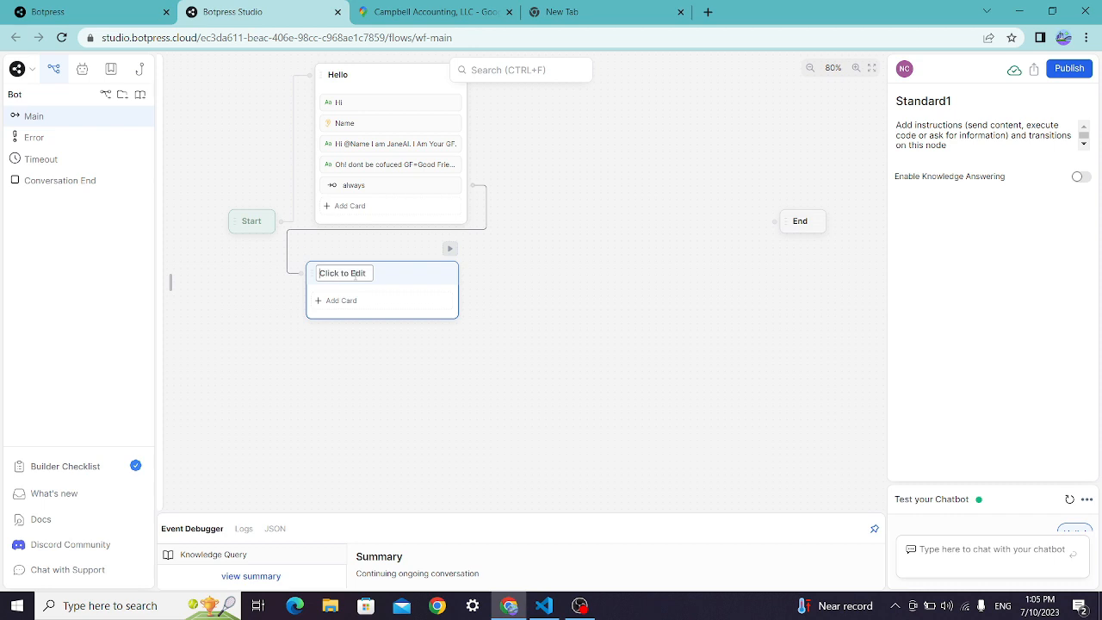
{"action": "type", "text": "Que_permi"}
Add a Raw Input card to the Que_permi node and delete the mistakenly added Single Choice card
{"action": "left_click", "coordinate": [357, 301]}
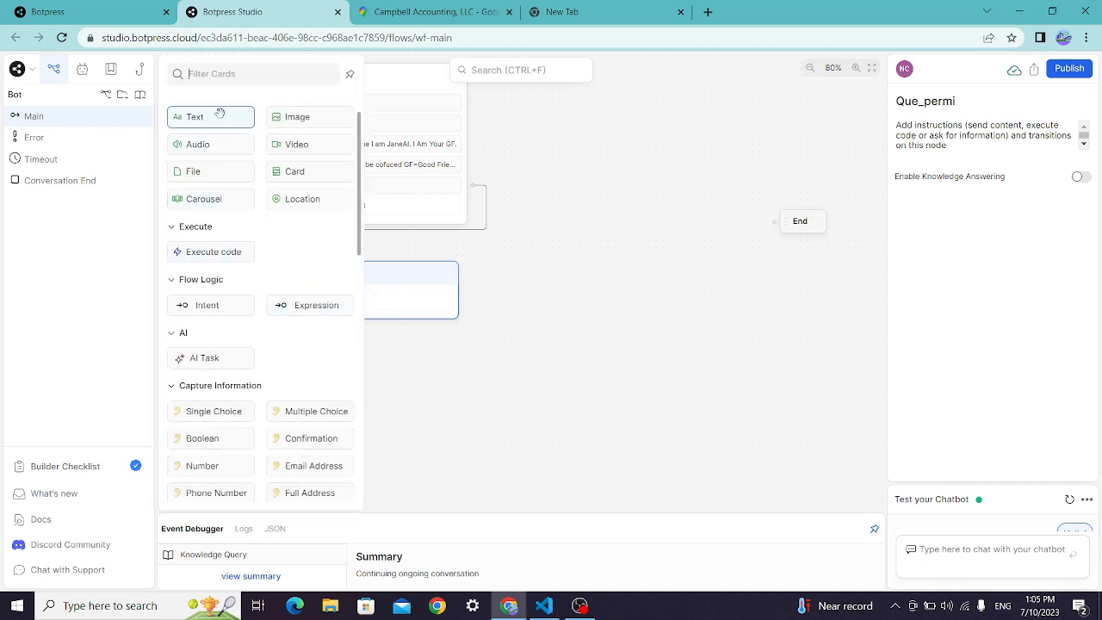
{"action": "scroll", "coordinate": [217, 361], "scroll_direction": "down", "scroll_amount": 1}
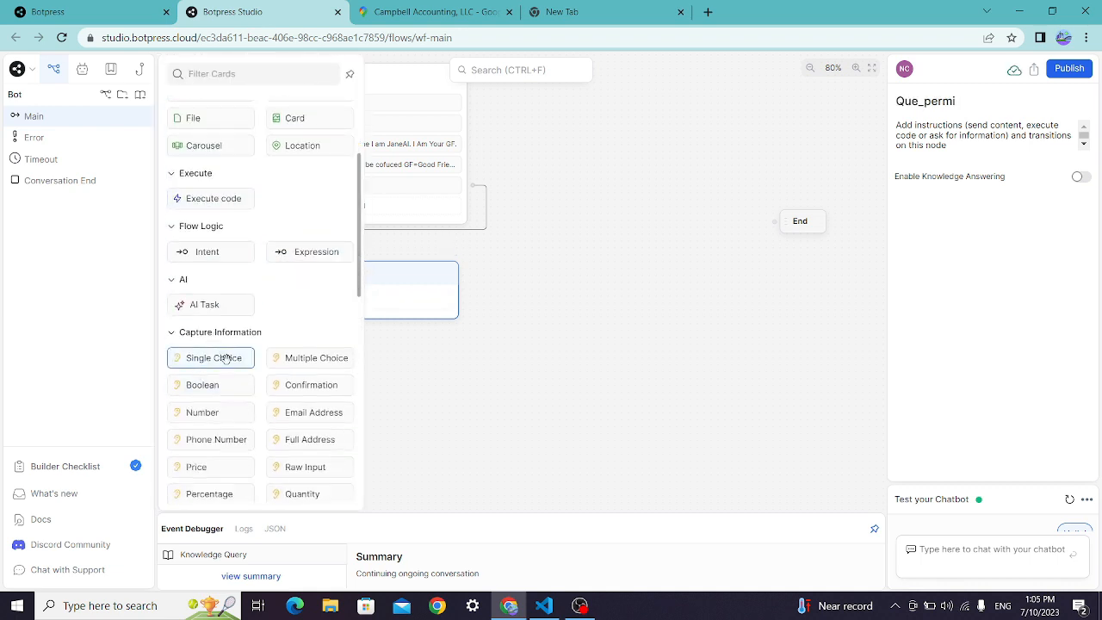
{"action": "left_click", "coordinate": [225, 359]}
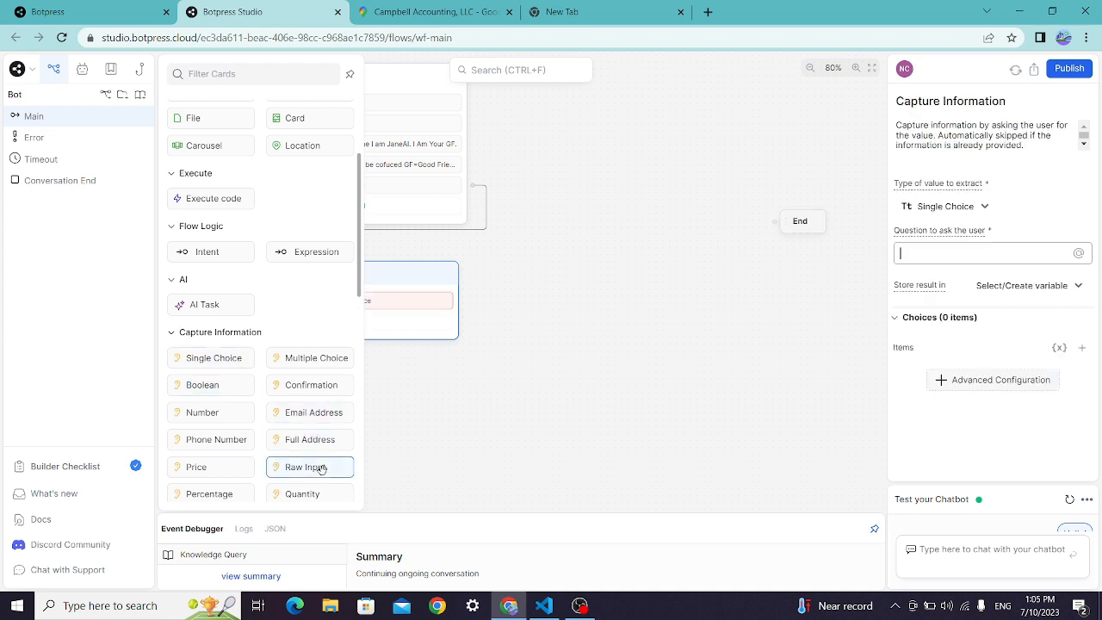
{"action": "left_click_drag", "start_coordinate": [320, 468], "coordinate": [411, 303]}
{"action": "left_click", "coordinate": [413, 323]}
{"action": "right_click", "coordinate": [415, 332]}
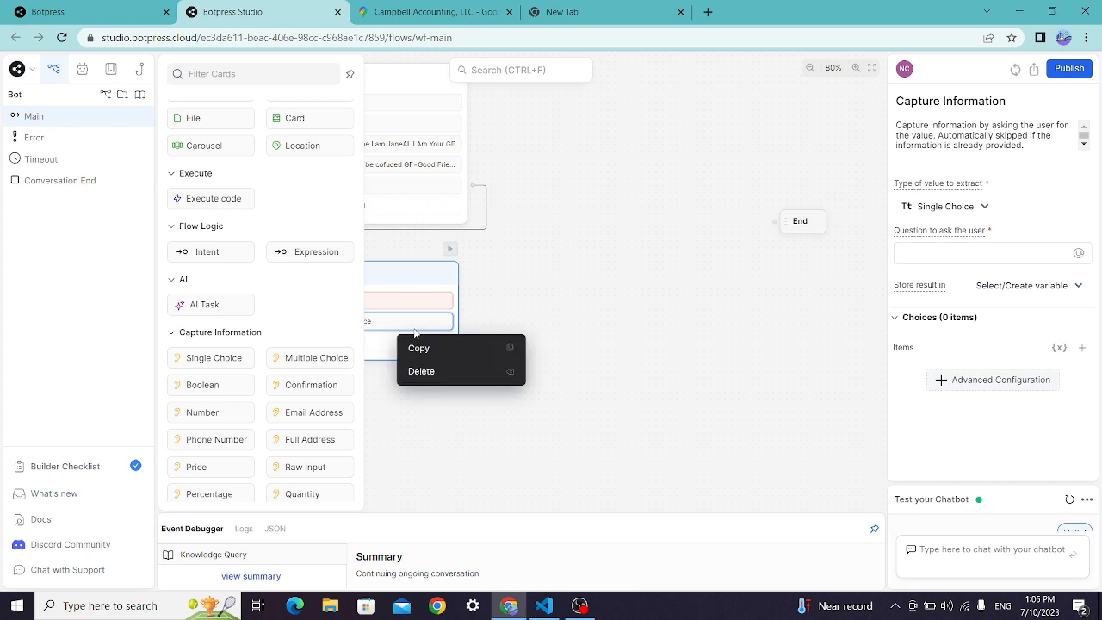
{"action": "left_click", "coordinate": [420, 371]}
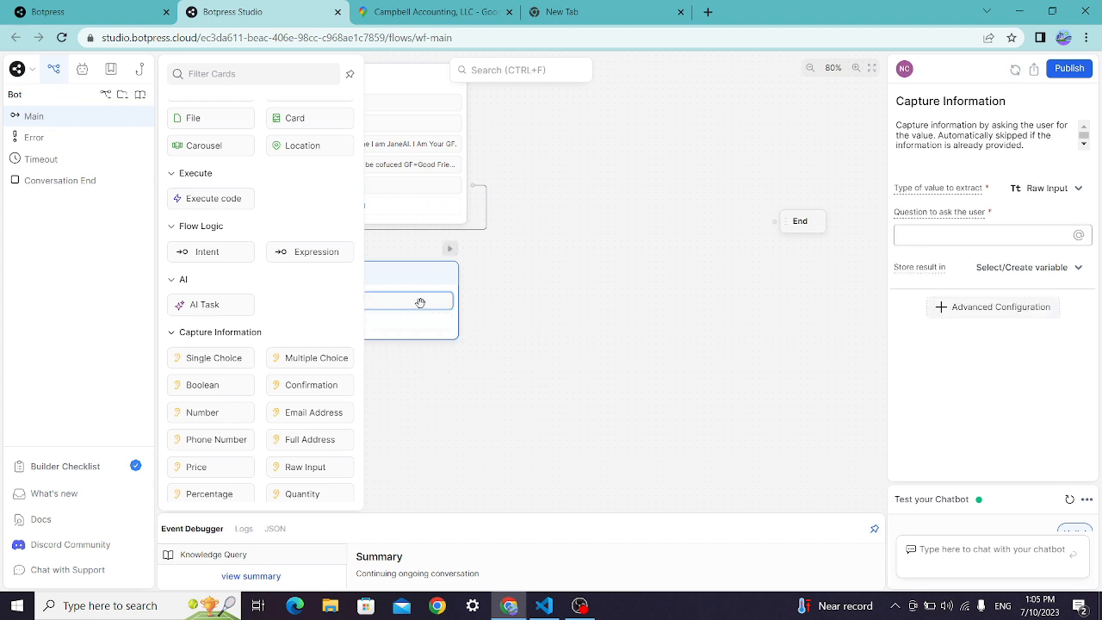
{"action": "left_click", "coordinate": [602, 270]}
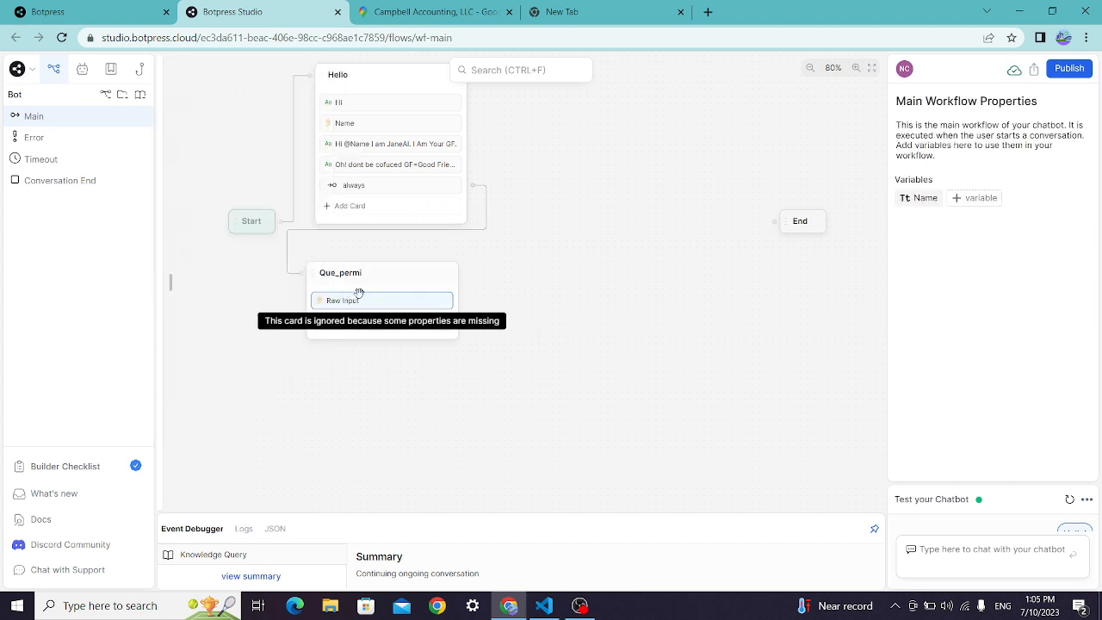
Set the Raw Input card's question to "What have You been Doing?"
{"action": "left_click_drag", "start_coordinate": [514, 246], "coordinate": [684, 340]}
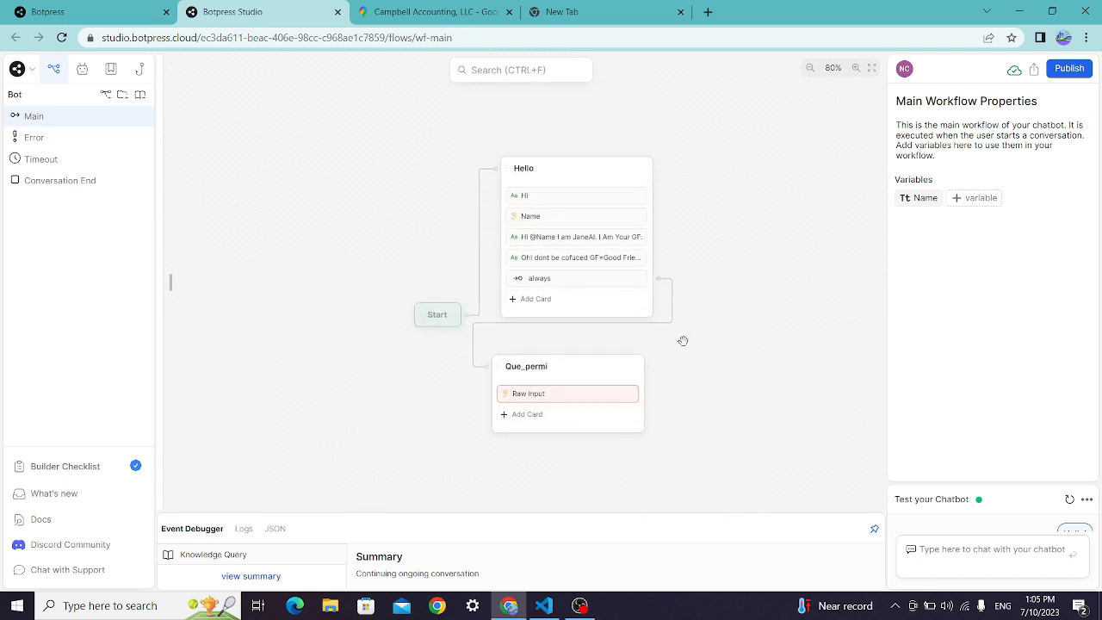
{"action": "left_click", "coordinate": [603, 396]}
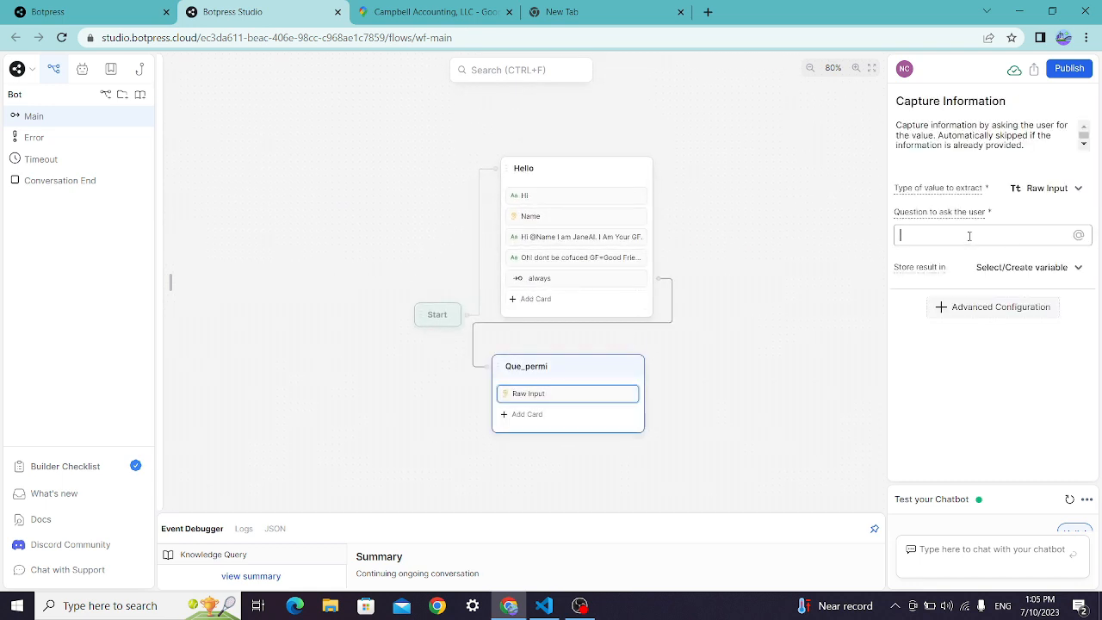
{"action": "type", "text": "Wh"}
{"action": "type", "text": "at h"}
{"action": "type", "text": "ave You been"}
{"action": "type", "text": " Doun"}
{"action": "type", "text": "ing"}
{"action": "key", "text": "alt"}
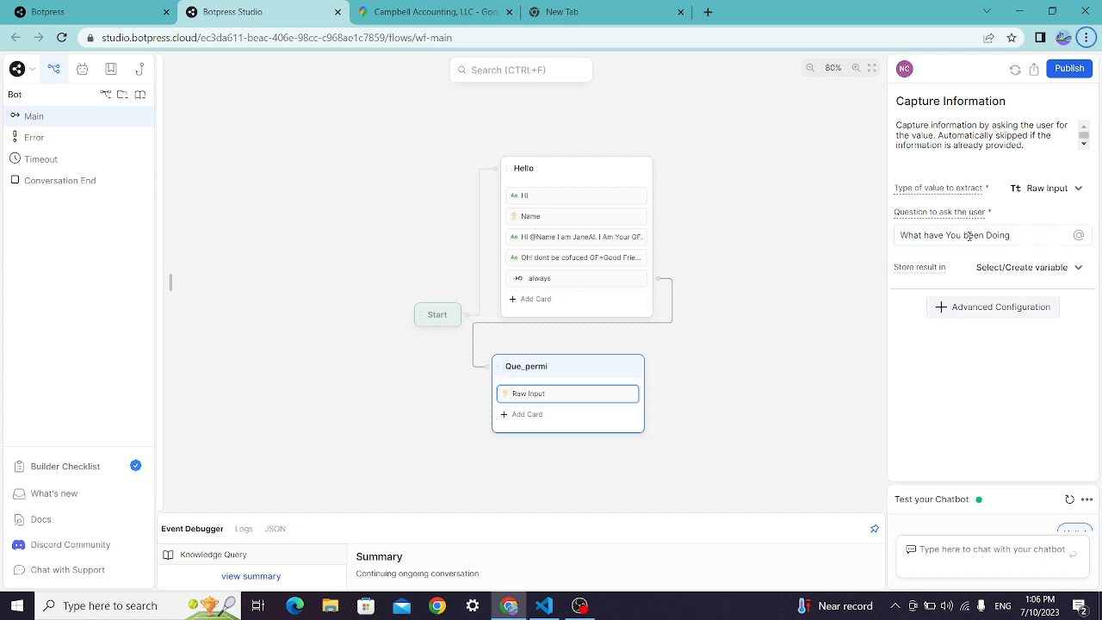
{"action": "left_click", "coordinate": [1032, 241]}
{"action": "type", "text": "?"}
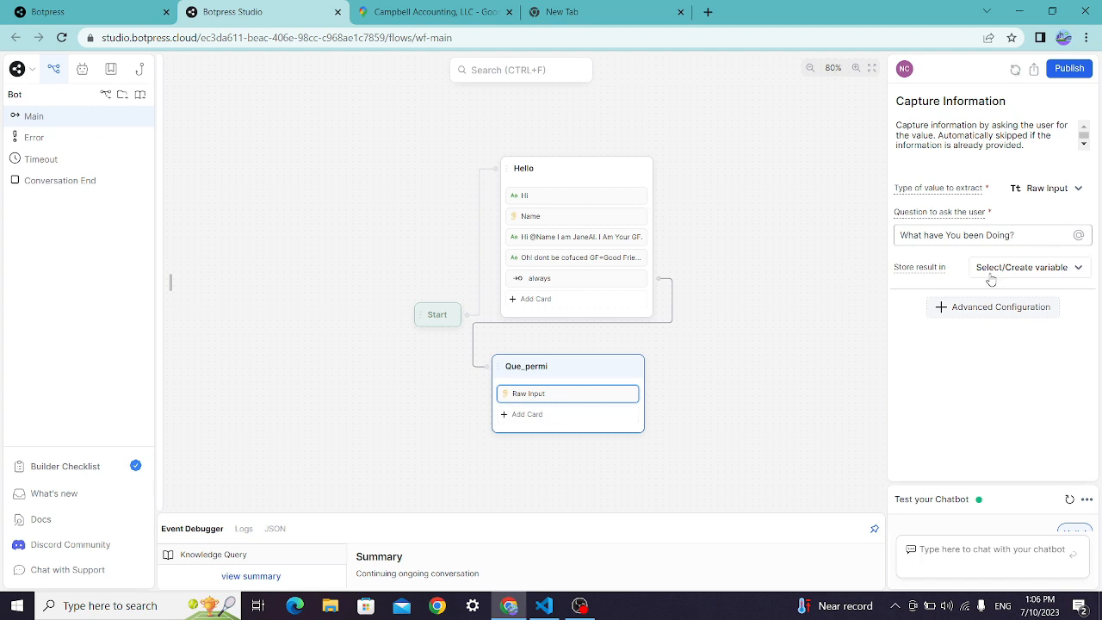
Store the Raw Input card's result in a new variable named DoingNow
{"action": "left_click_drag", "start_coordinate": [711, 317], "coordinate": [683, 226]}
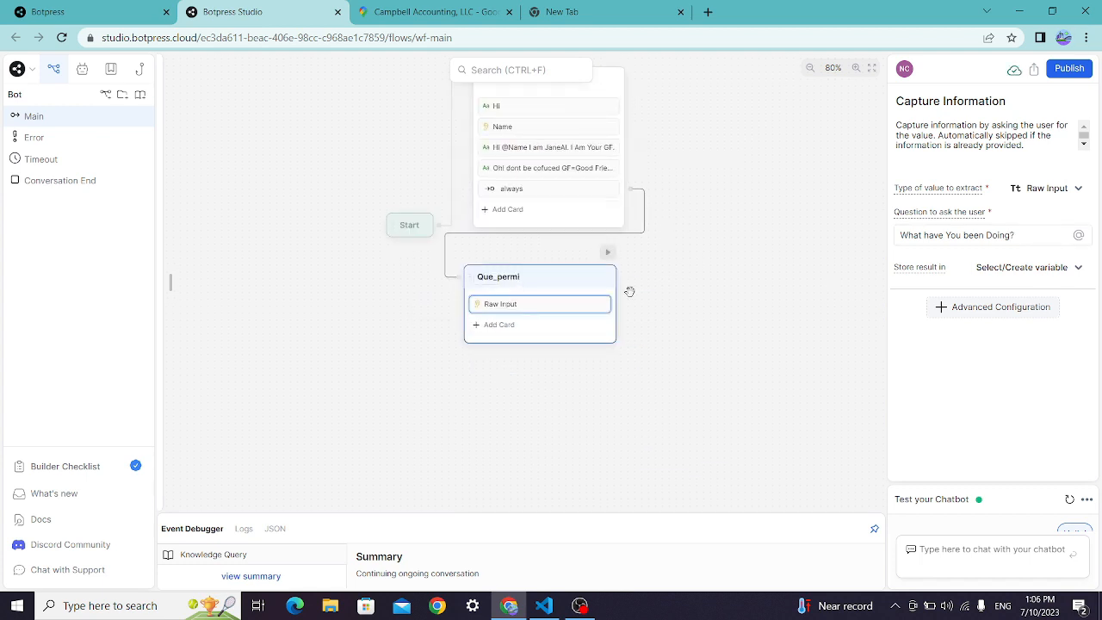
{"action": "left_click", "coordinate": [1005, 268]}
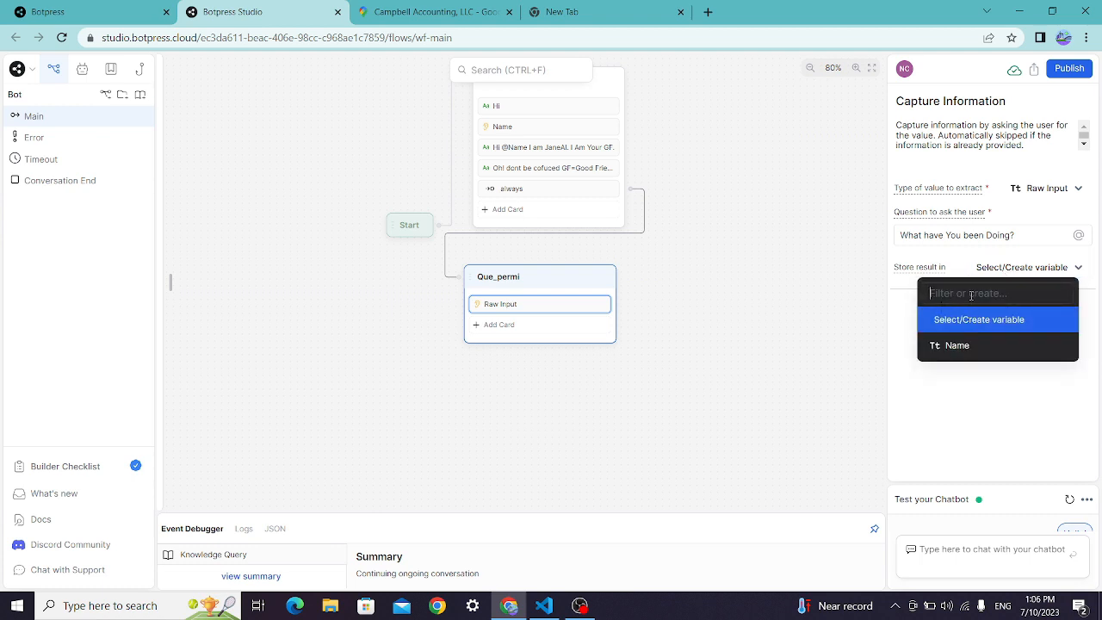
{"action": "type", "text": "DO"}
{"action": "key", "text": "BackSpace"}
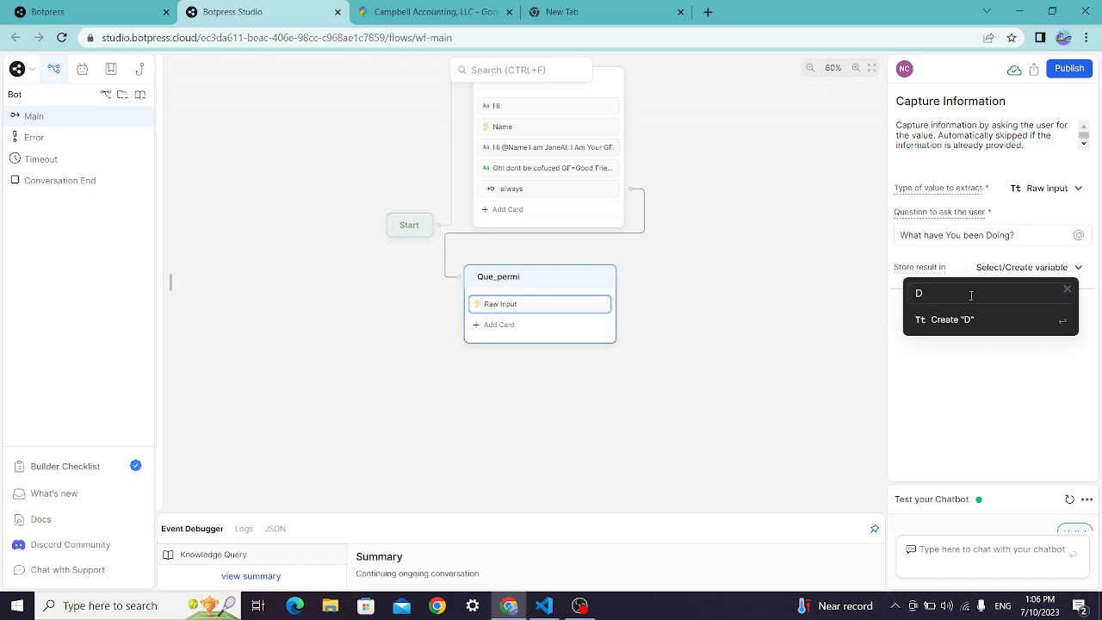
{"action": "type", "text": "oingNow"}
{"action": "left_click", "coordinate": [976, 334]}
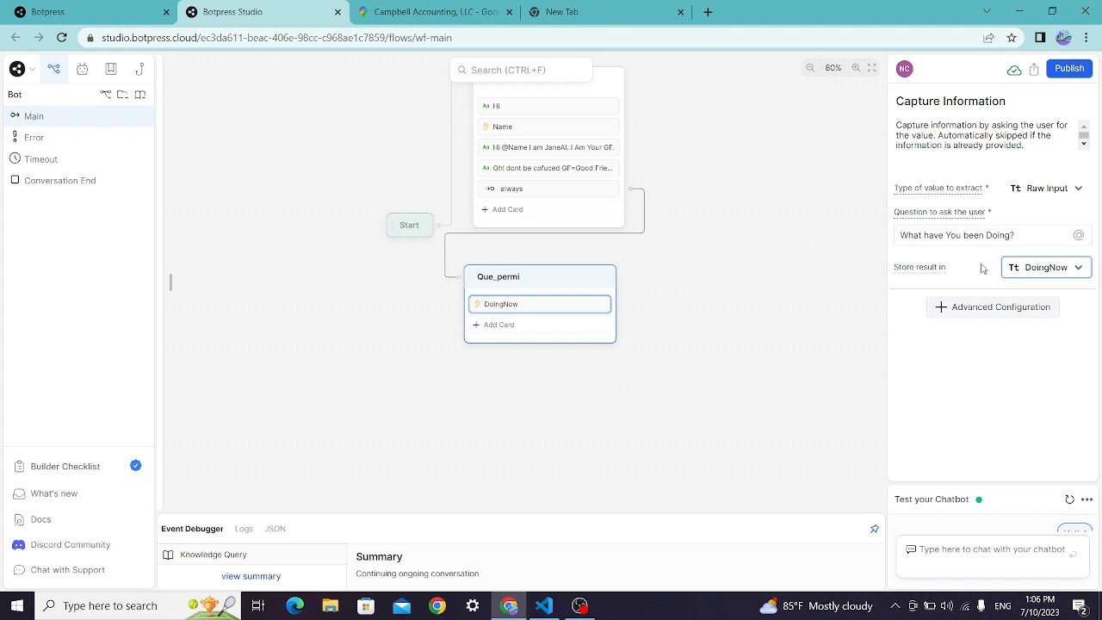
{"action": "left_click", "coordinate": [527, 326]}
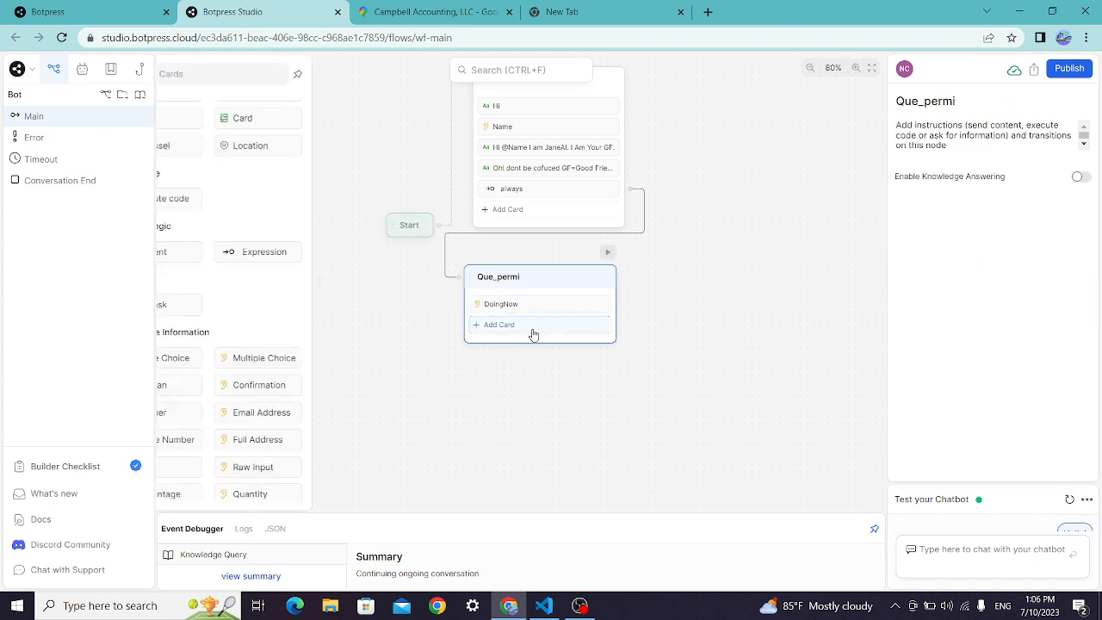
{"action": "scroll", "coordinate": [216, 112], "scroll_direction": "up", "scroll_amount": 1}
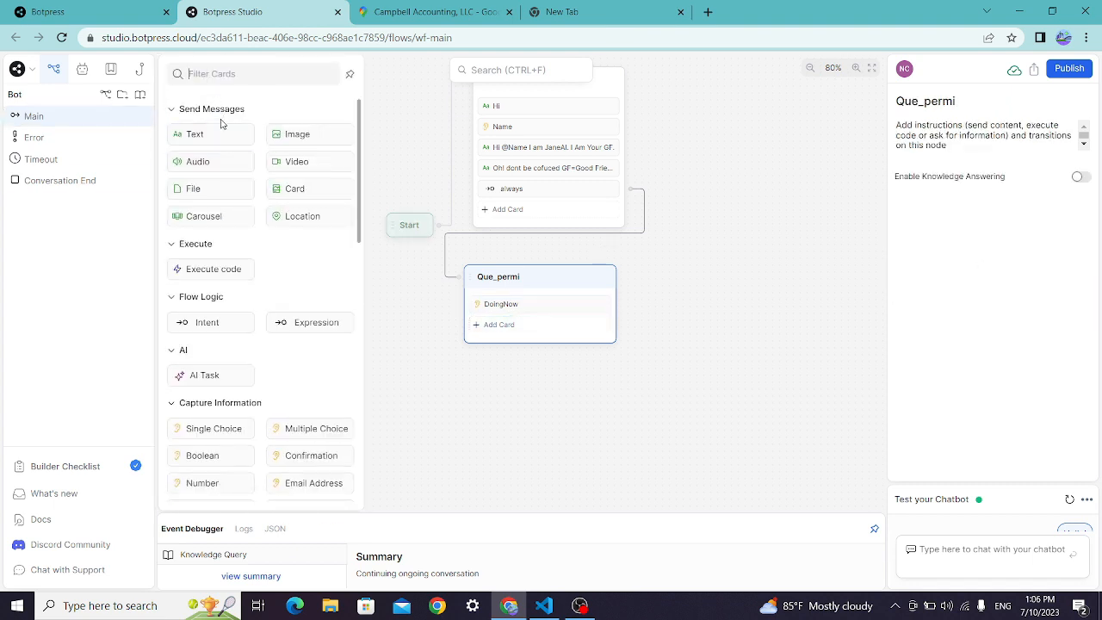
{"action": "left_click", "coordinate": [195, 134]}
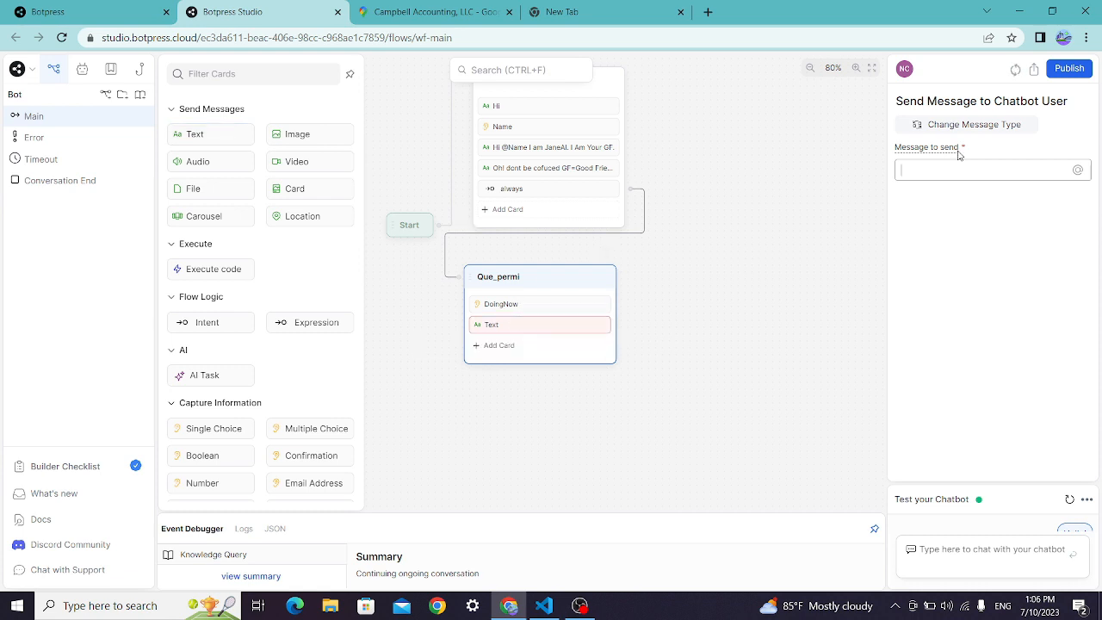
{"action": "type", "text": "Oh"}
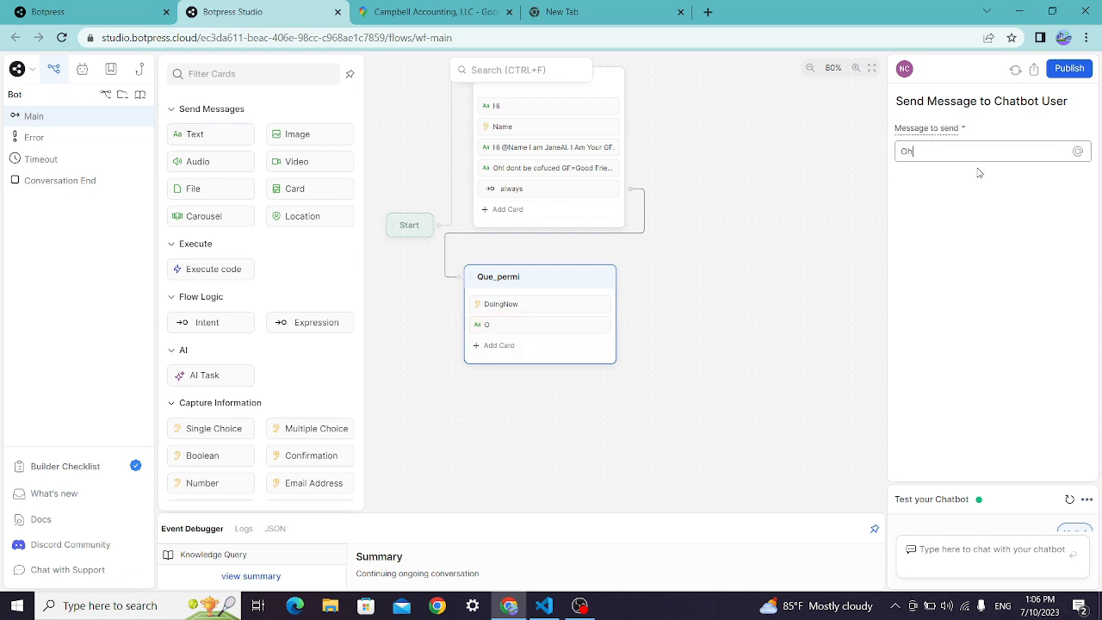
{"action": "key", "text": "BackSpace"}
{"action": "key", "text": "BackSpace"}
{"action": "type", "text": "Wow... I love @"}
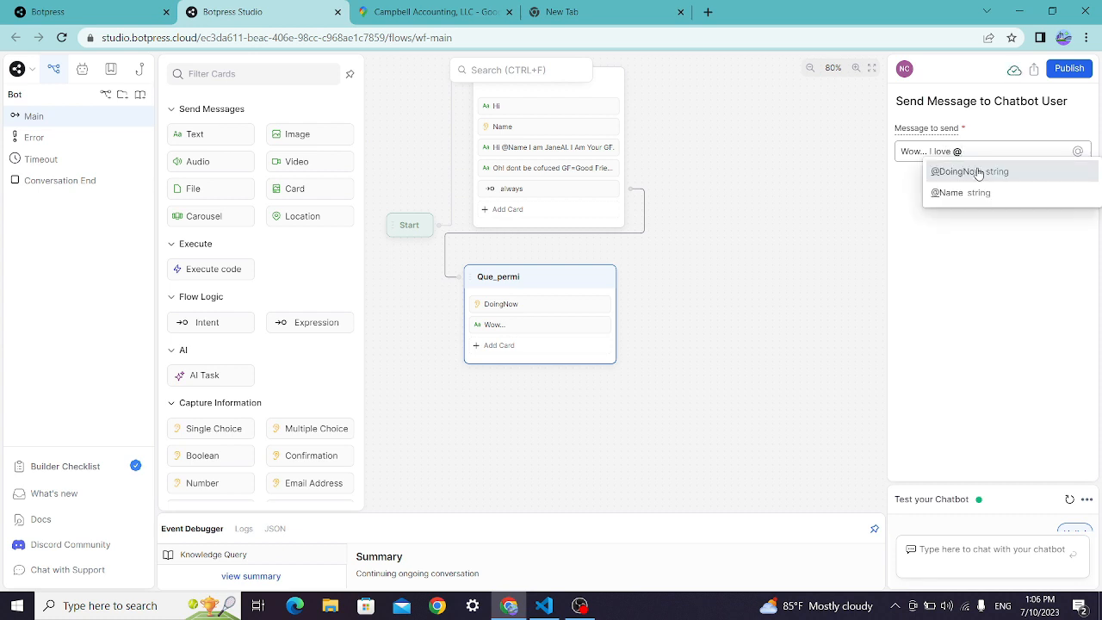
{"action": "left_click", "coordinate": [979, 173]}
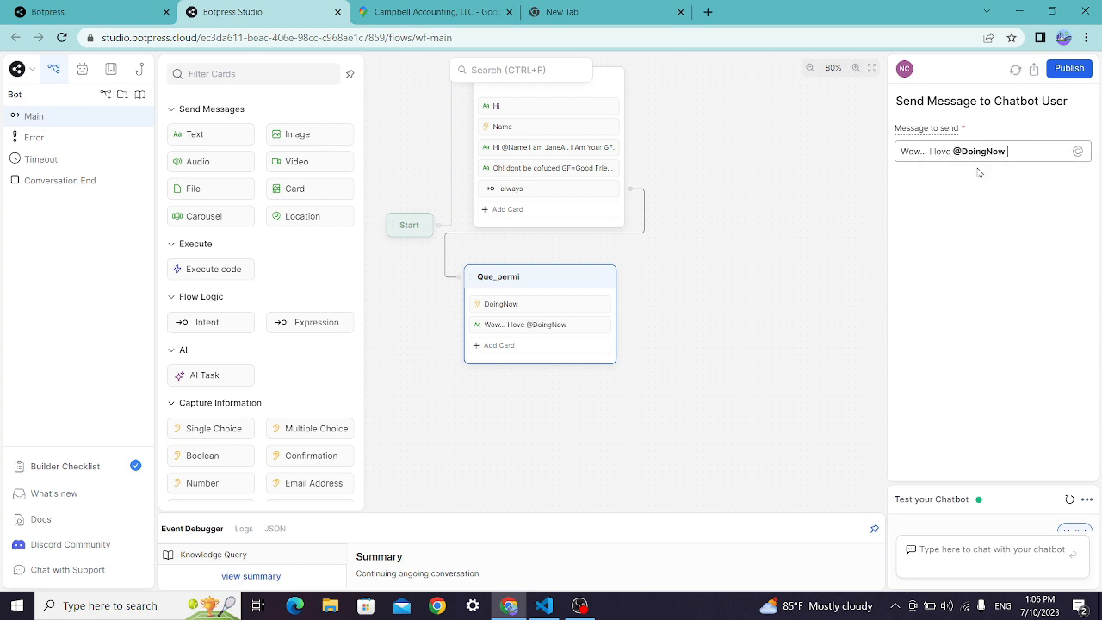
{"action": "type", "text": "too."}
Add a Single Choice card to the Que_permi node with the question "can I ask you a Question ?"
{"action": "left_click", "coordinate": [547, 349]}
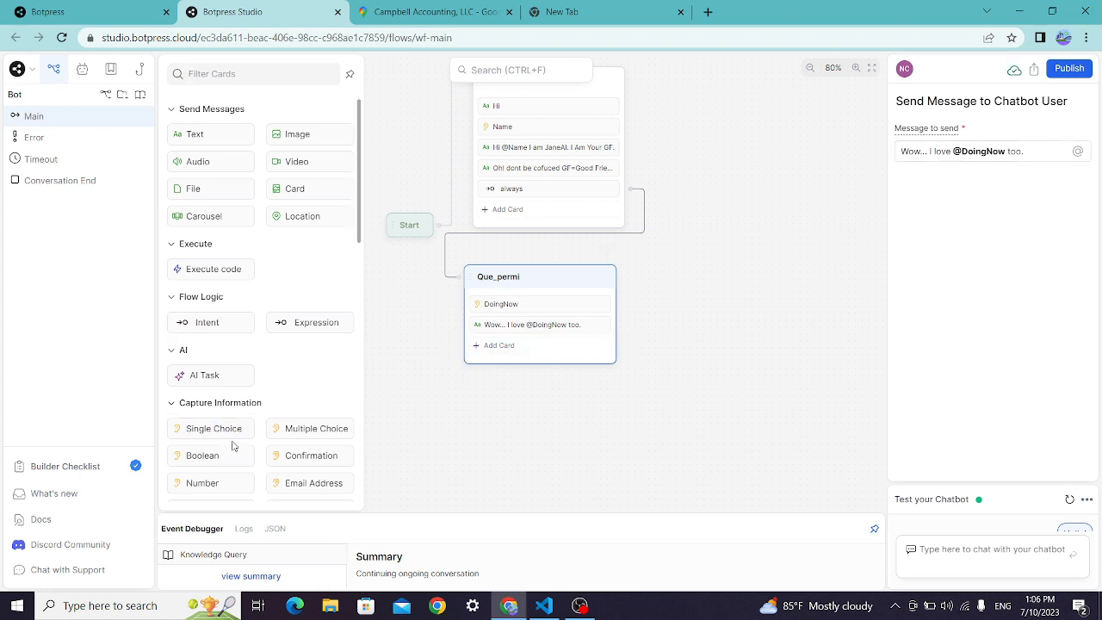
{"action": "left_click_drag", "start_coordinate": [229, 428], "coordinate": [542, 345]}
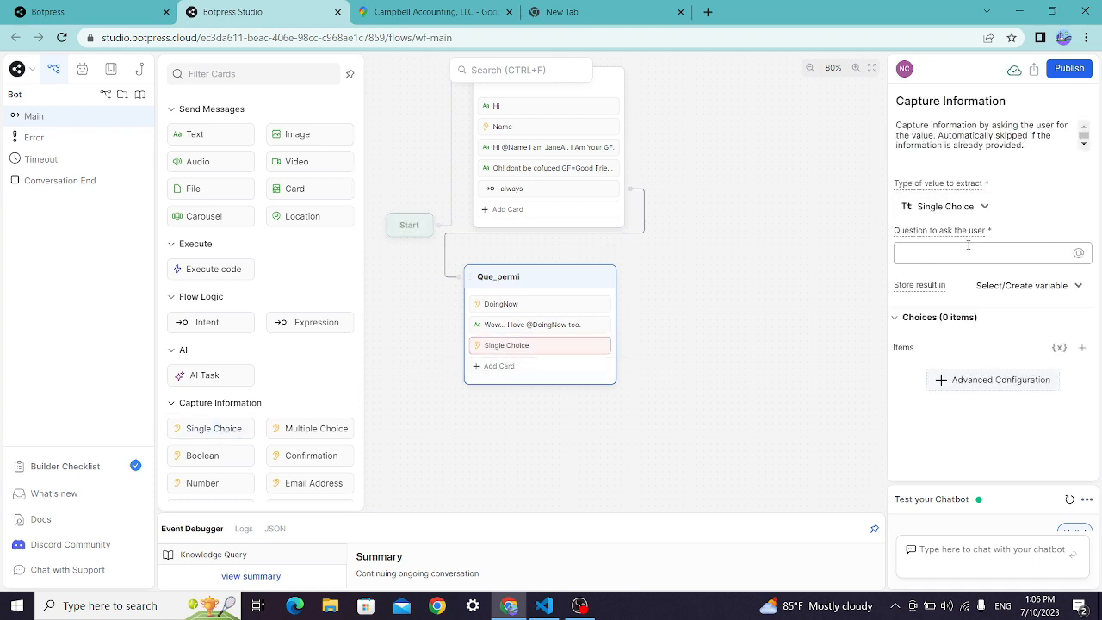
{"action": "type", "text": "for"}
{"action": "key", "text": "BackSpace"}
{"action": "key", "text": "BackSpace"}
{"action": "key", "text": "BackSpace"}
{"action": "type", "text": "can I ask "}
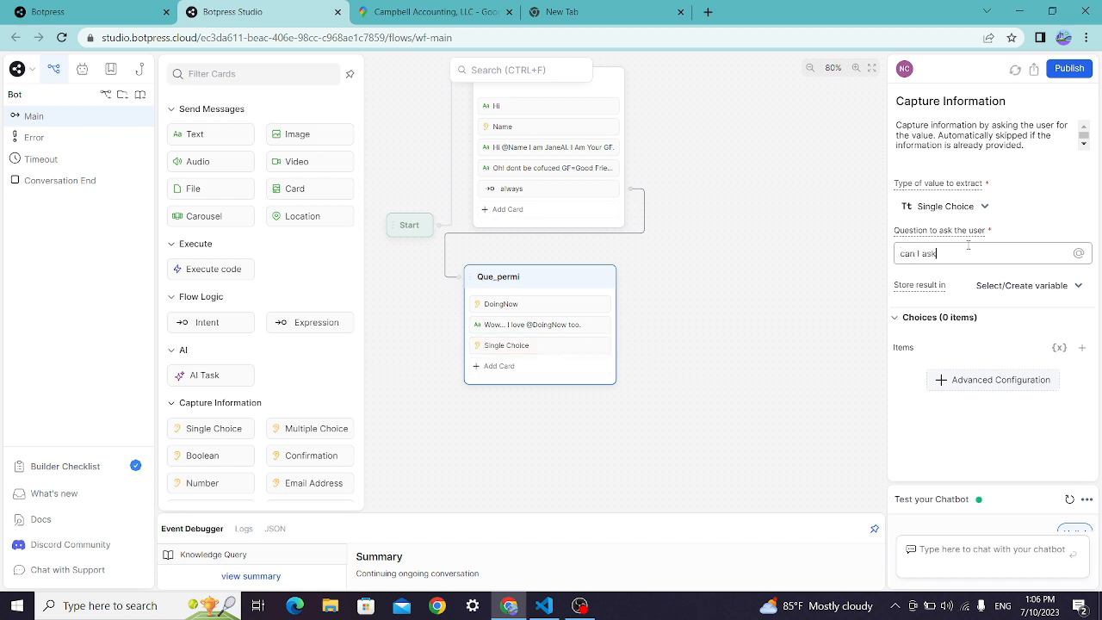
{"action": "type", "text": "you ca"}
{"action": "type", "text": "uestion ?"}
{"action": "left_click_drag", "start_coordinate": [567, 274], "coordinate": [576, 265]}
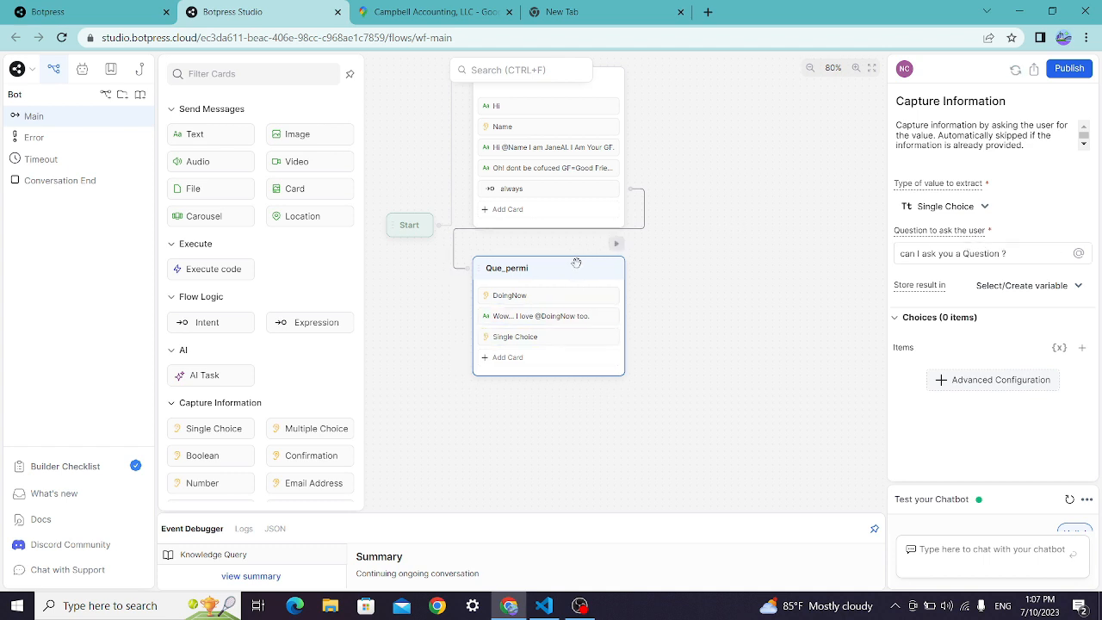
{"action": "left_click", "coordinate": [1054, 254]}
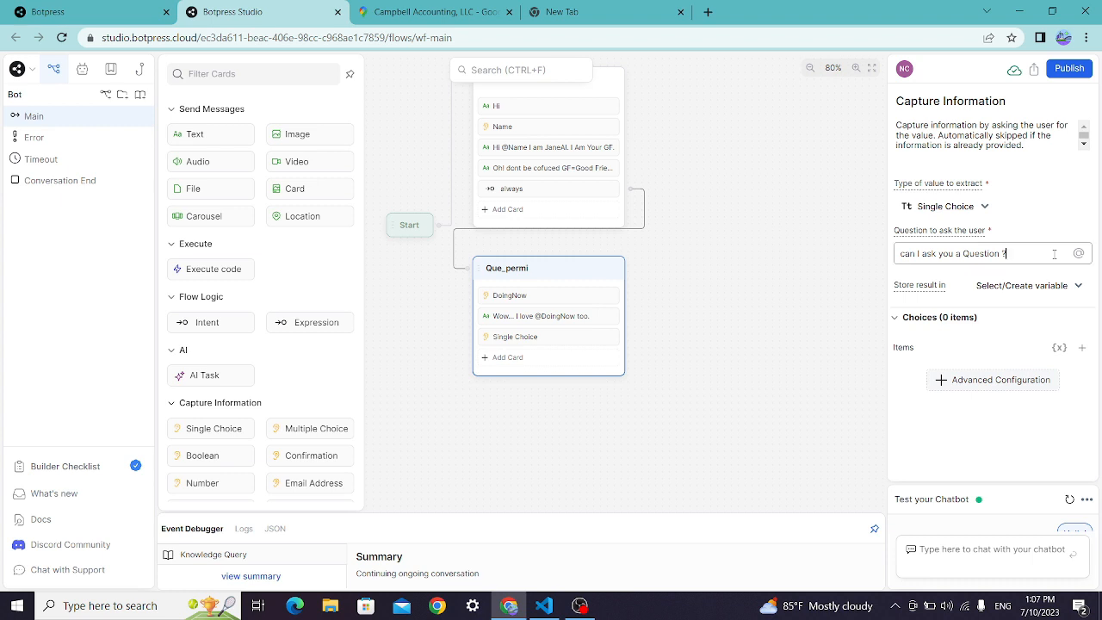
Add two choices labelled Yes and No to the Single Choice card
{"action": "left_click", "coordinate": [1078, 348]}
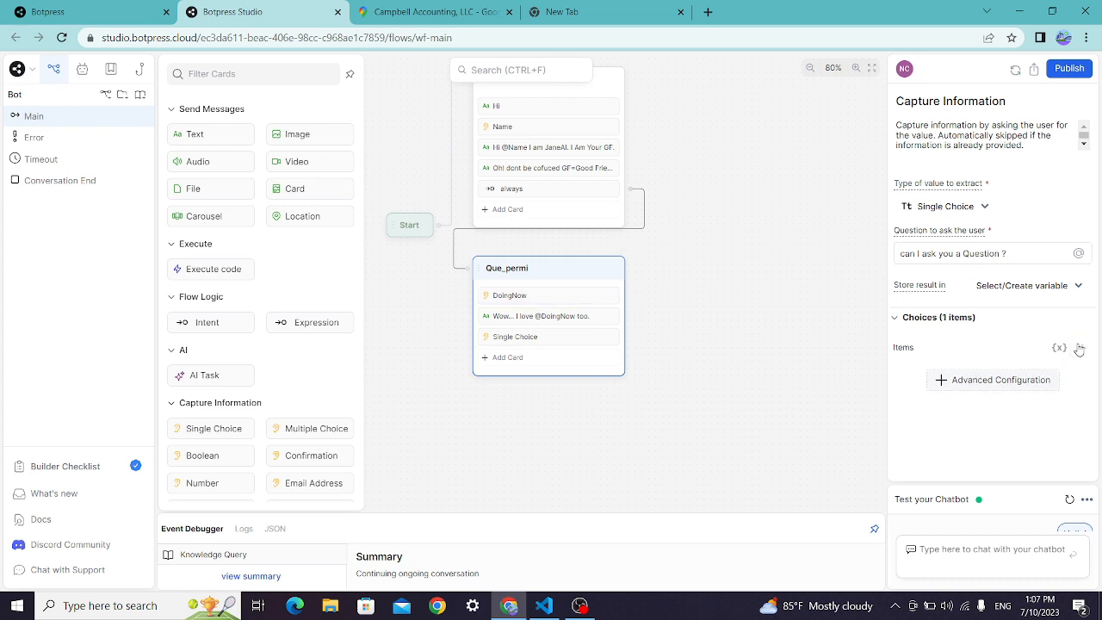
{"action": "left_click", "coordinate": [1079, 347]}
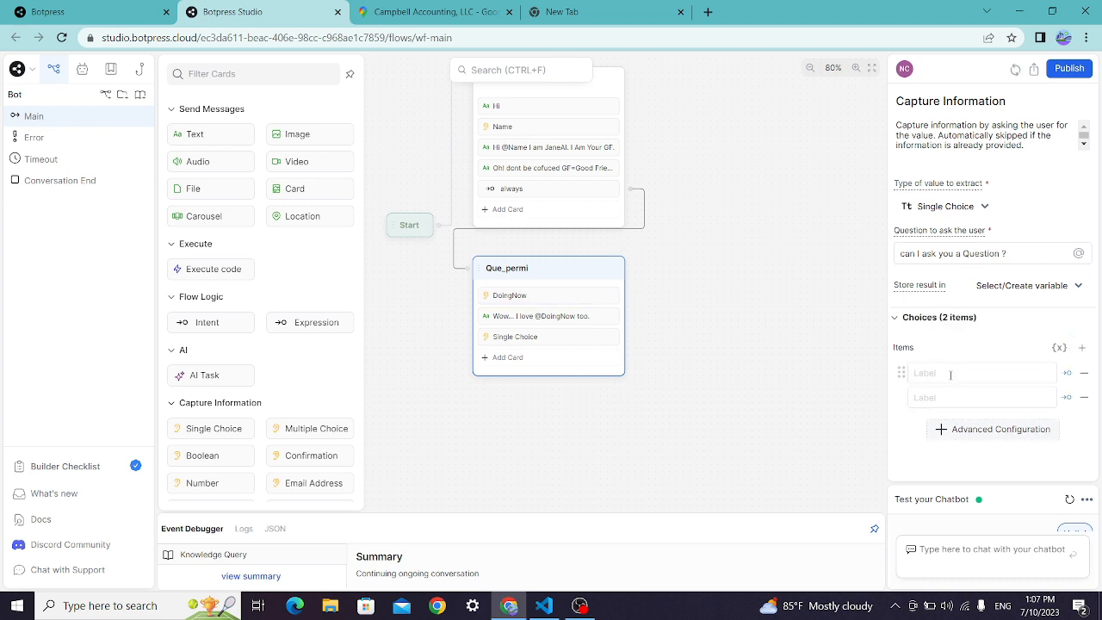
{"action": "type", "text": "Yes"}
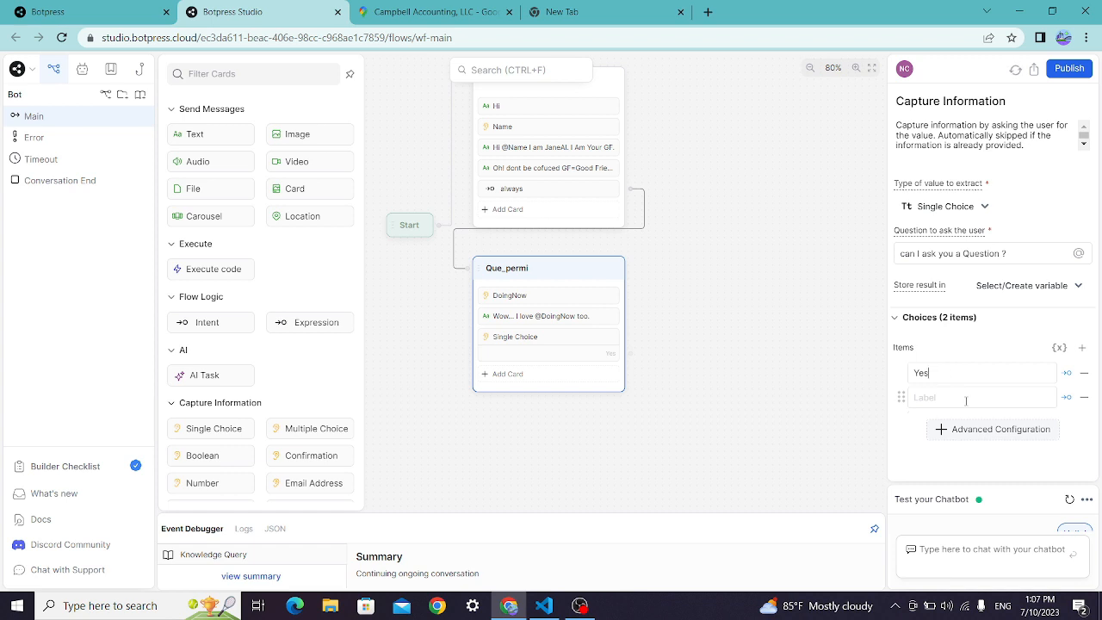
{"action": "type", "text": "No"}
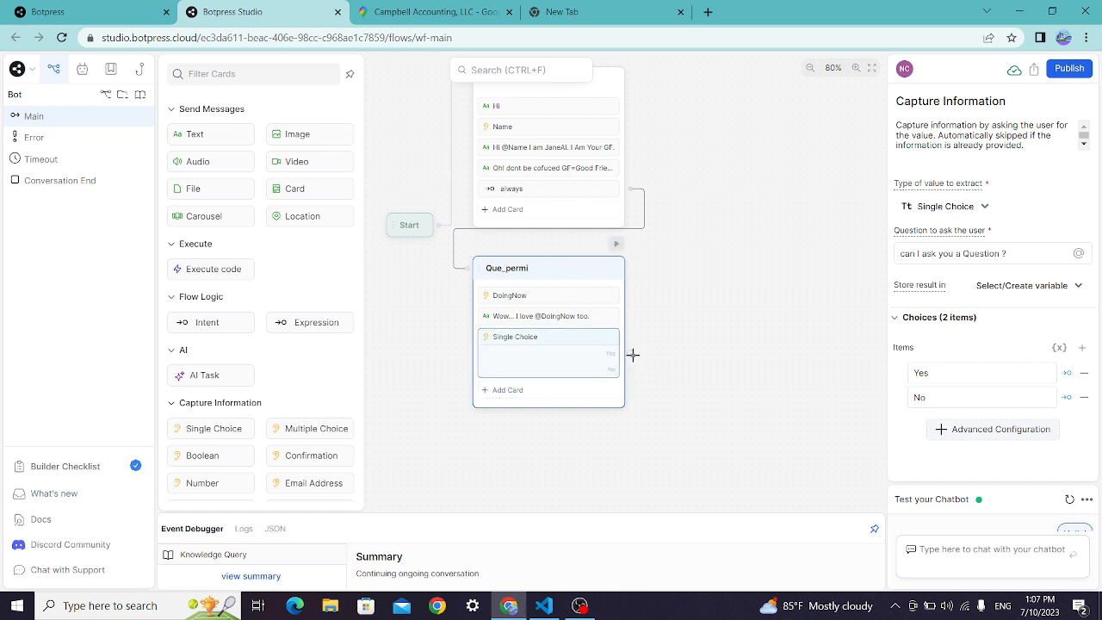
Branch the Yes choice of the Que_permi node to a new standard node named Yesans
{"action": "left_click_drag", "start_coordinate": [633, 354], "coordinate": [711, 364]}
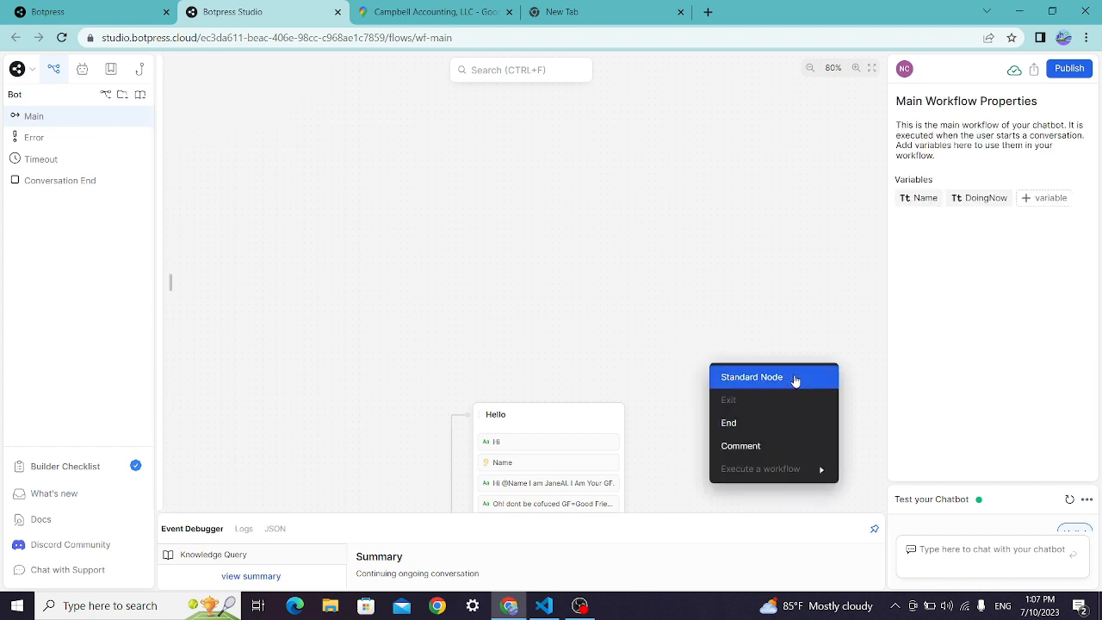
{"action": "left_click", "coordinate": [795, 380]}
{"action": "double_click", "coordinate": [761, 371]}
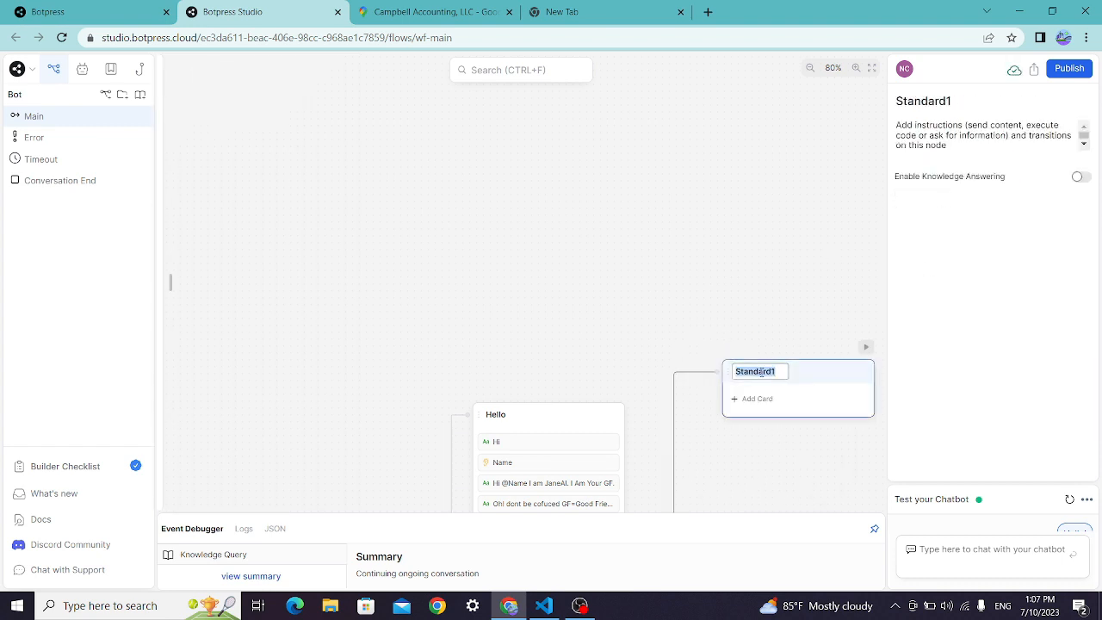
{"action": "type", "text": "Yesans"}
Add a Single Choice card to the Yesans node with the question "Who Is Ur favorite hero From here?"
{"action": "left_click", "coordinate": [768, 399]}
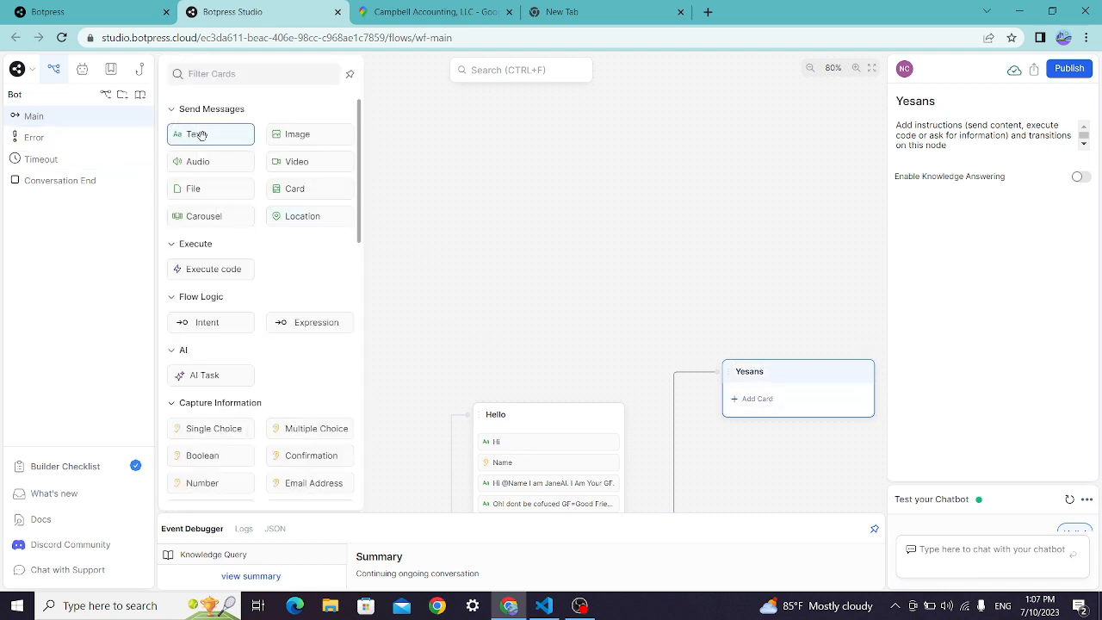
{"action": "scroll", "coordinate": [207, 386], "scroll_direction": "down", "scroll_amount": 1}
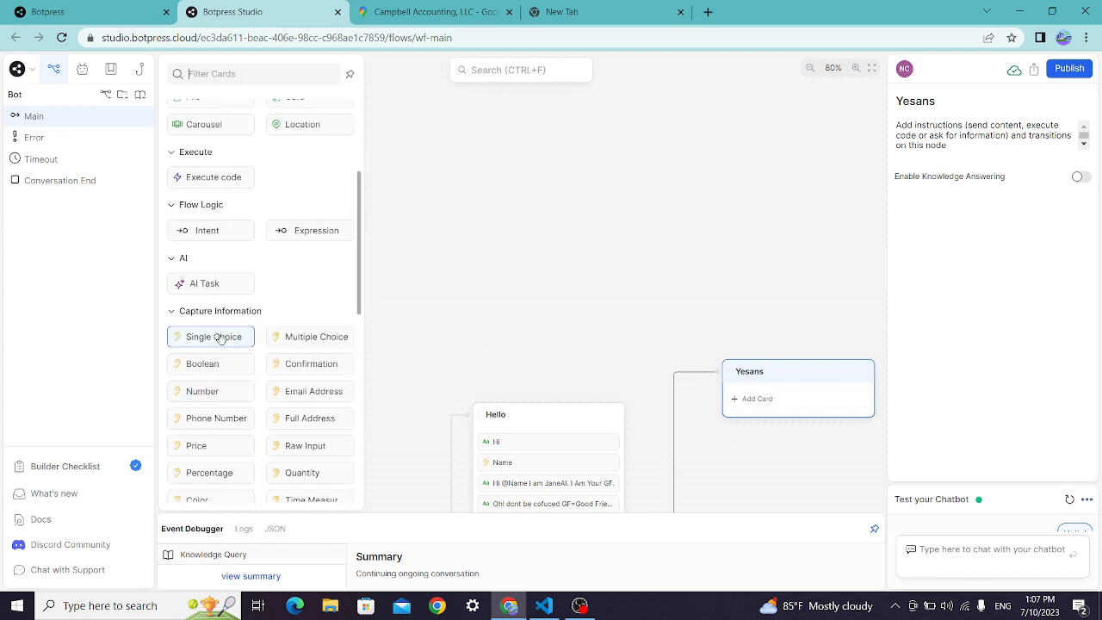
{"action": "left_click_drag", "start_coordinate": [216, 337], "coordinate": [817, 390]}
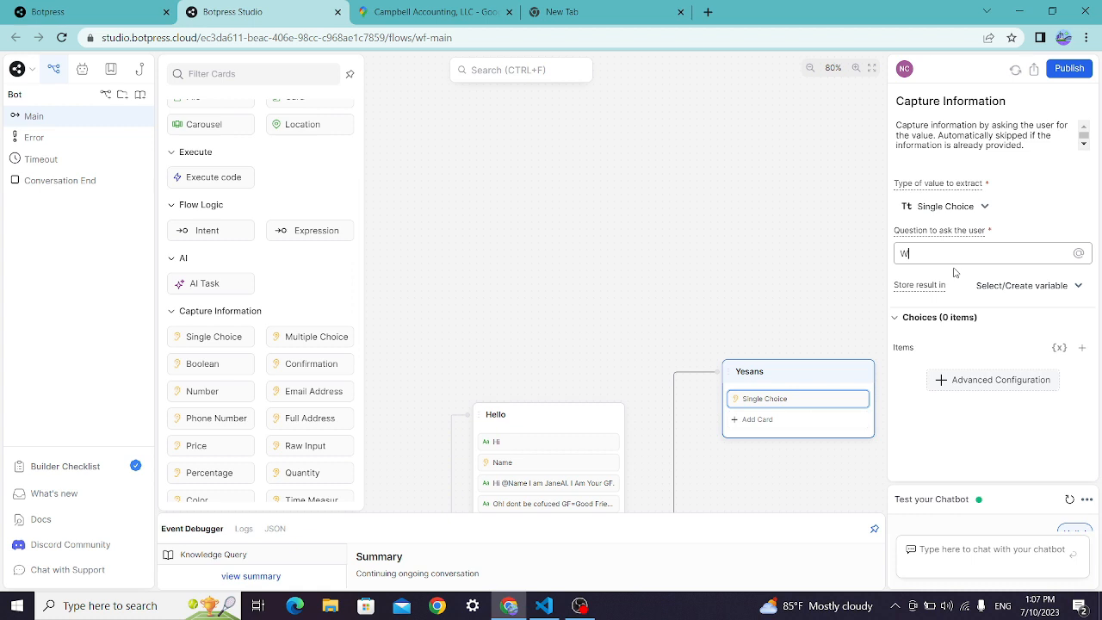
{"action": "type", "text": "Wh"}
{"action": "type", "text": "ho "}
{"action": "type", "text": "Is U"}
{"action": "type", "text": "r fa"}
{"action": "type", "text": "vi"}
{"action": "type", "text": "rite he"}
{"action": "type", "text": "ro"}
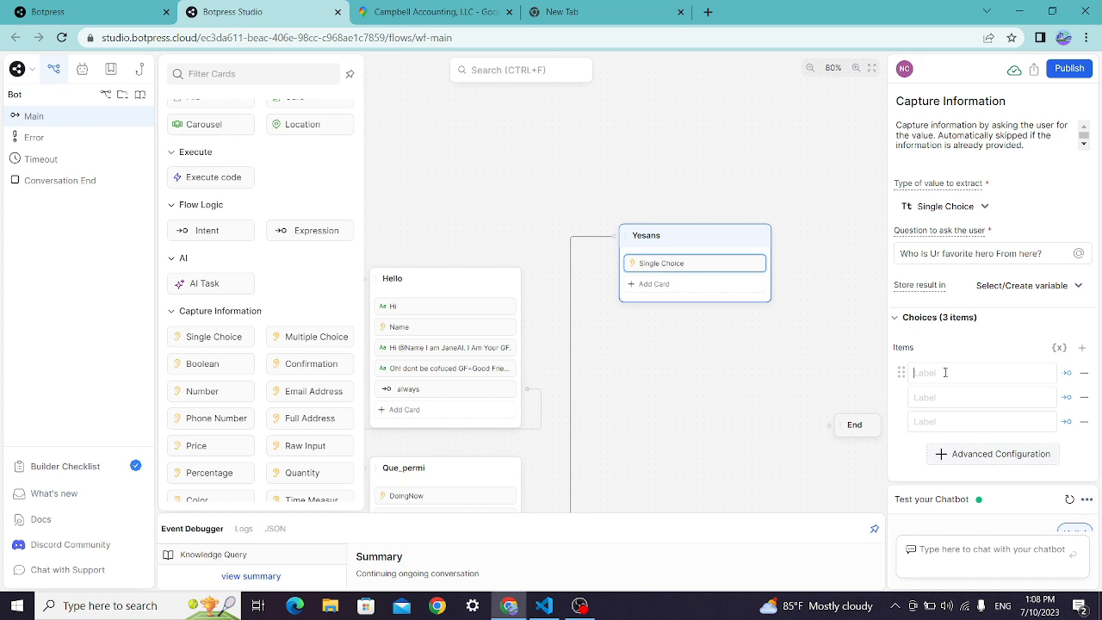
Label the three choices of the Yesans Single Choice card Spiderman, Batman and Me
{"action": "type", "text": "Spider"}
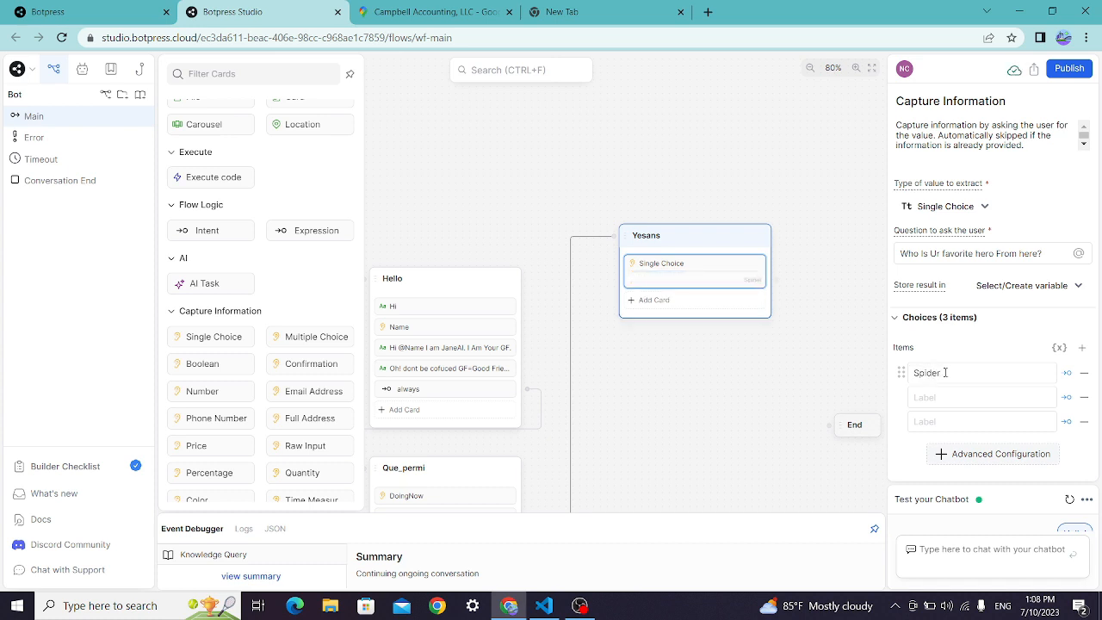
{"action": "type", "text": "man"}
{"action": "left_click", "coordinate": [981, 396]}
{"action": "type", "text": "Ba"}
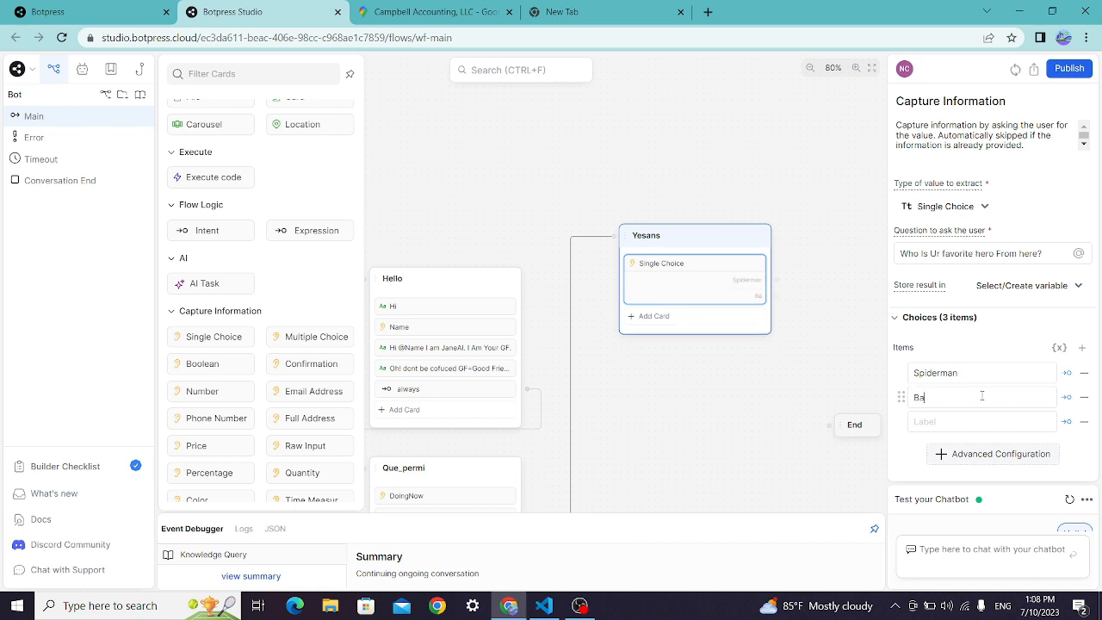
{"action": "type", "text": "tman"}
{"action": "type", "text": "Me"}
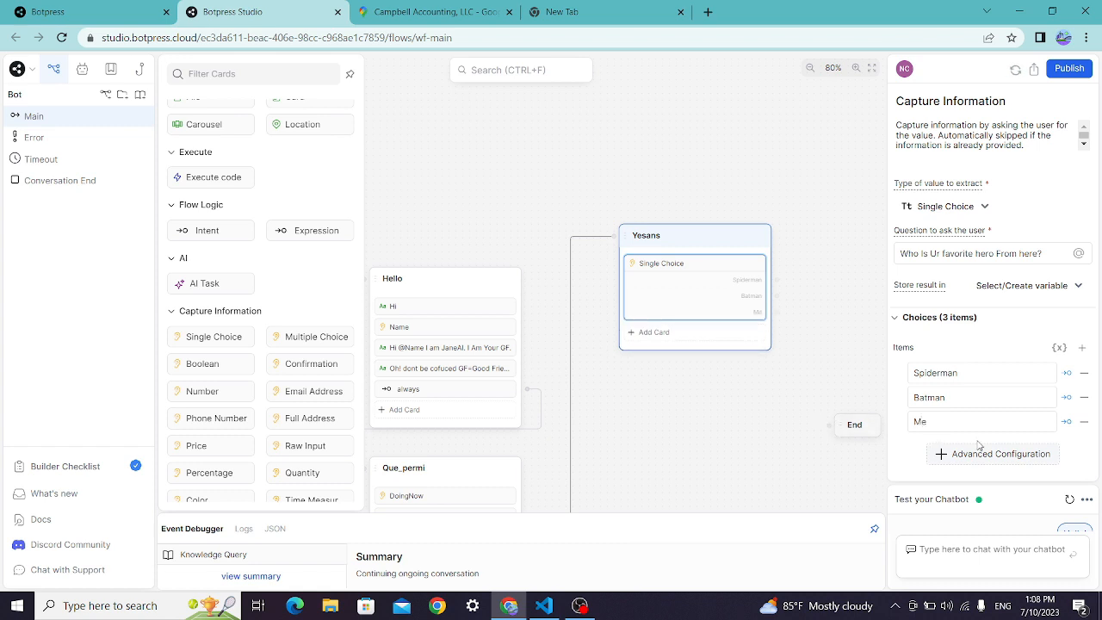
{"action": "left_click", "coordinate": [712, 381]}
{"action": "left_click", "coordinate": [712, 337]}
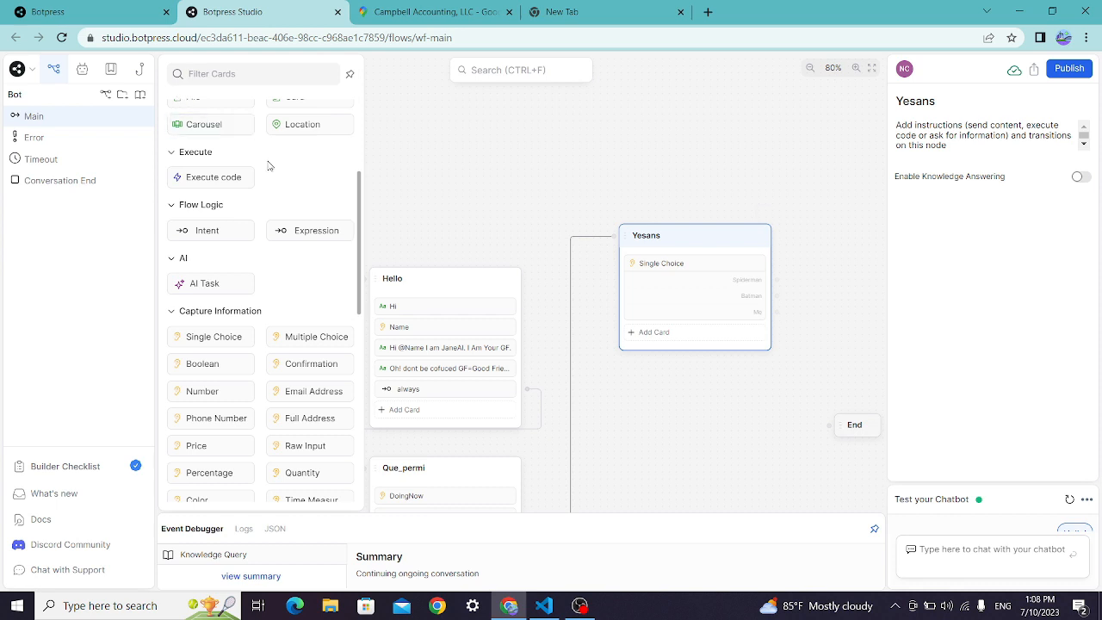
{"action": "scroll", "coordinate": [268, 165], "scroll_direction": "up", "scroll_amount": 2}
{"action": "left_click_drag", "start_coordinate": [211, 135], "coordinate": [696, 336]}
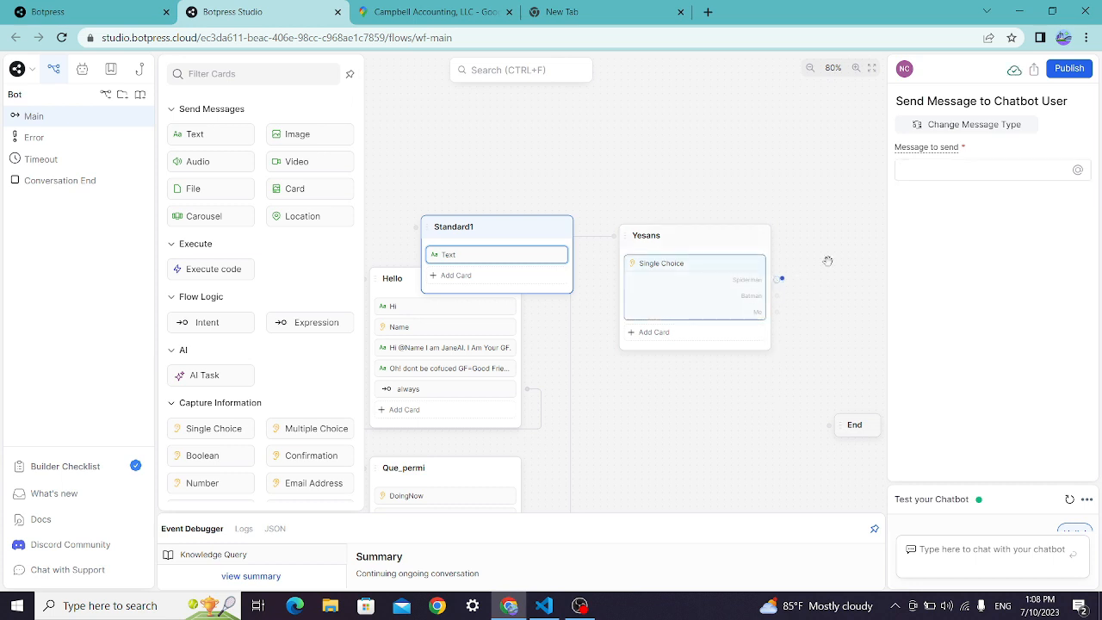
{"action": "right_click", "coordinate": [793, 127]}
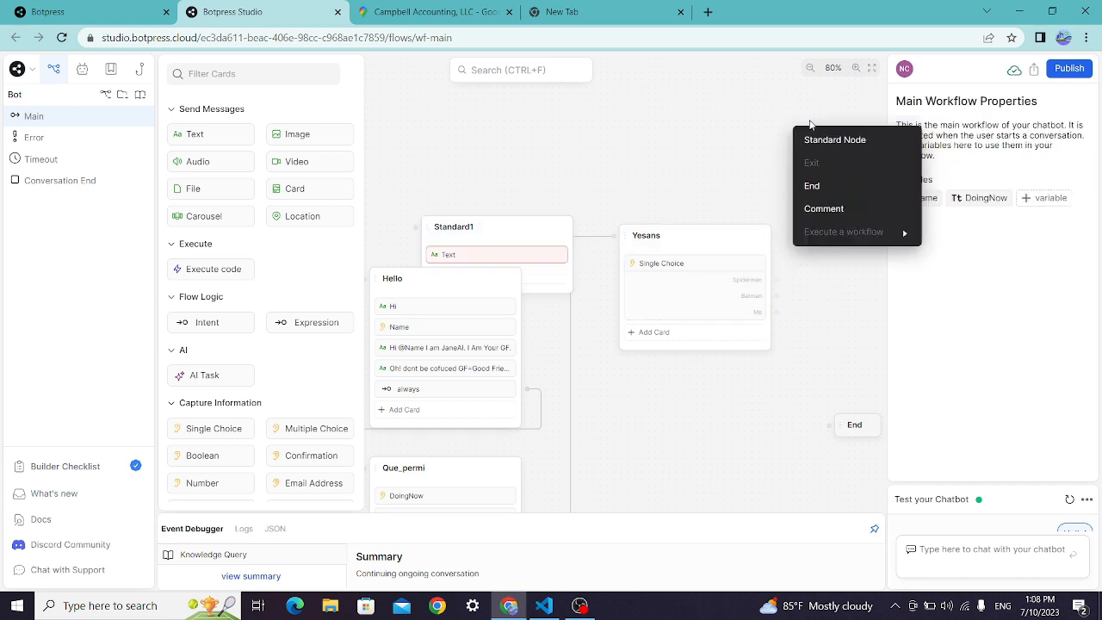
{"action": "left_click", "coordinate": [477, 230]}
{"action": "left_click", "coordinate": [530, 228]}
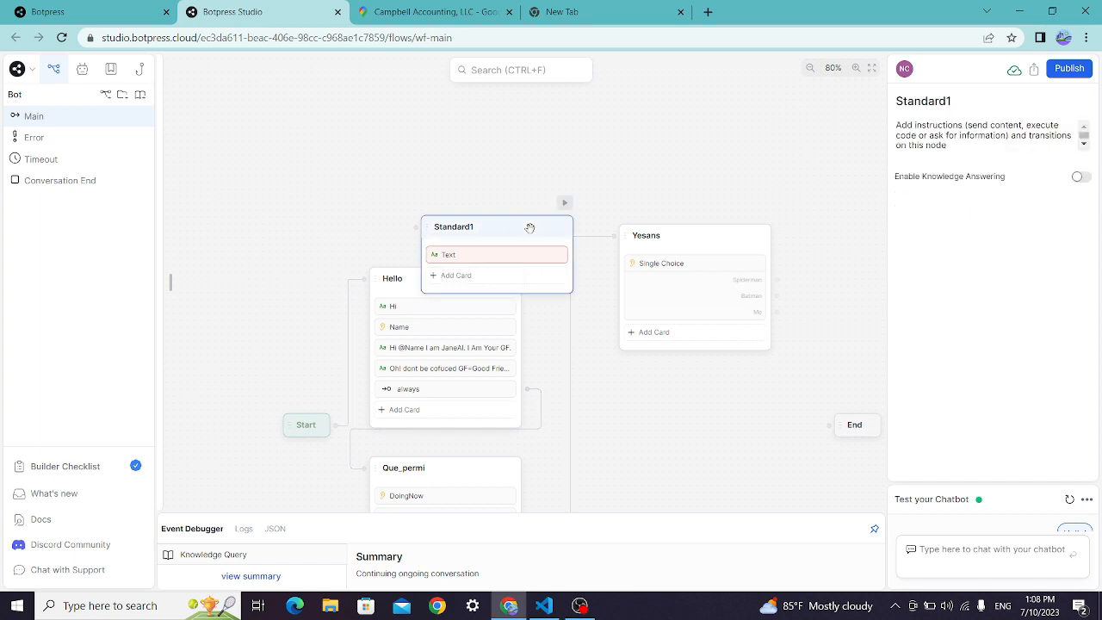
{"action": "right_click", "coordinate": [530, 228]}
{"action": "left_click", "coordinate": [563, 298]}
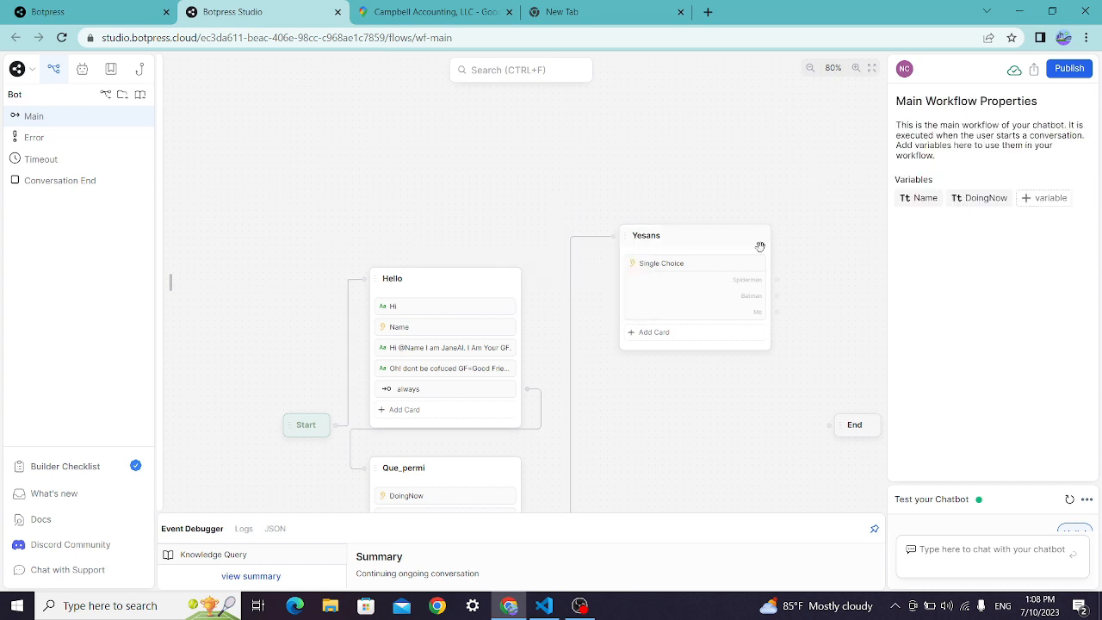
Branch the Spiderman choice of the Yesans node to a new standard node named chosed_hero
{"action": "left_click_drag", "start_coordinate": [850, 164], "coordinate": [831, 150]}
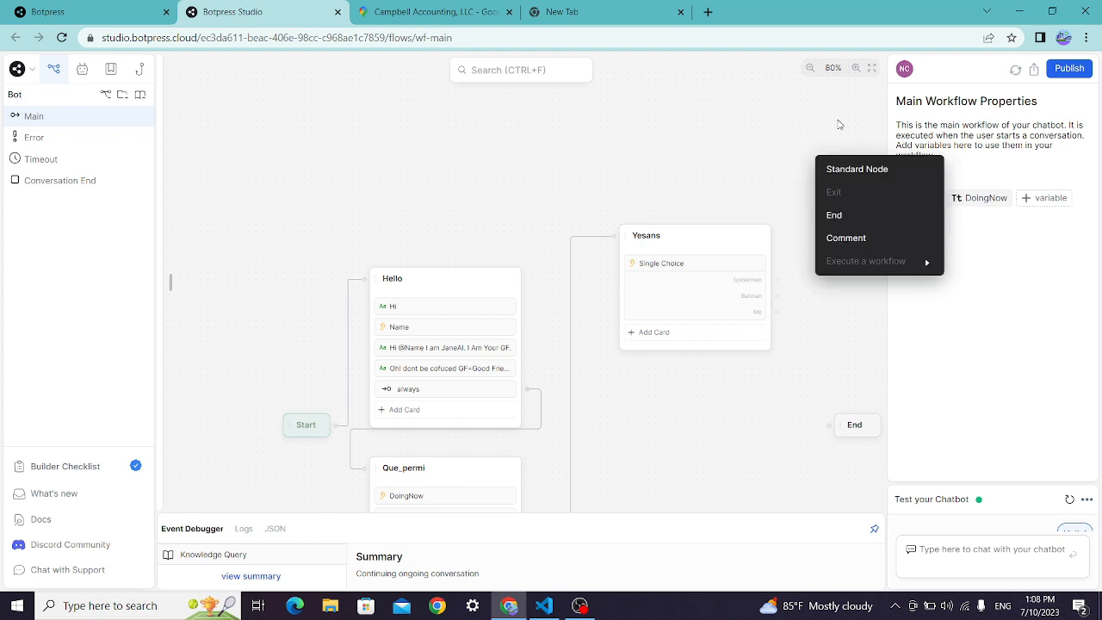
{"action": "left_click", "coordinate": [856, 170]}
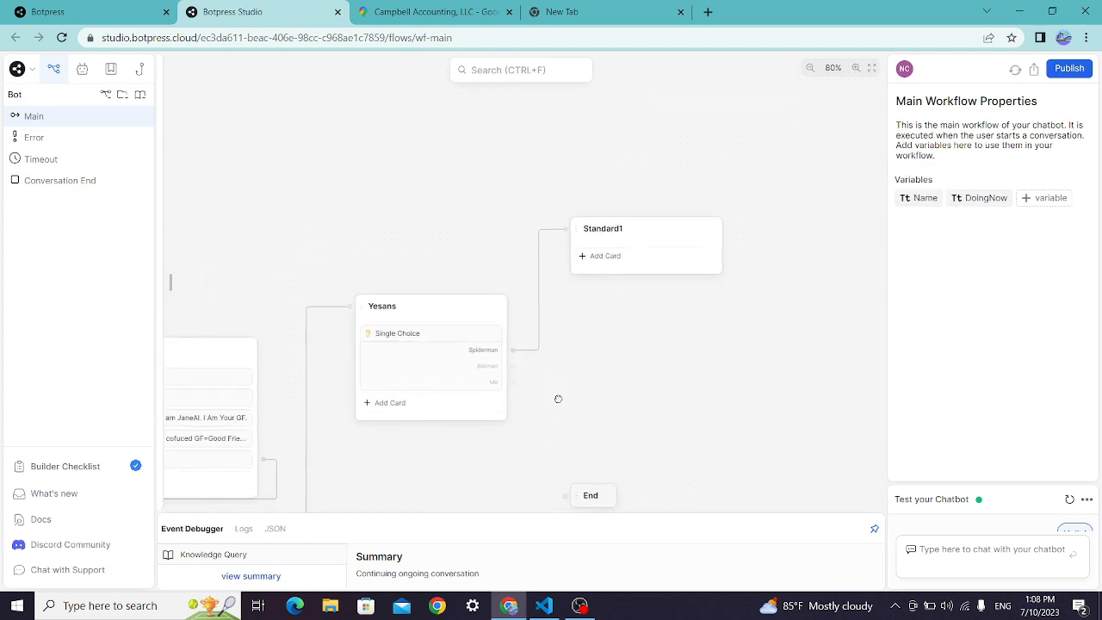
{"action": "left_click", "coordinate": [588, 186]}
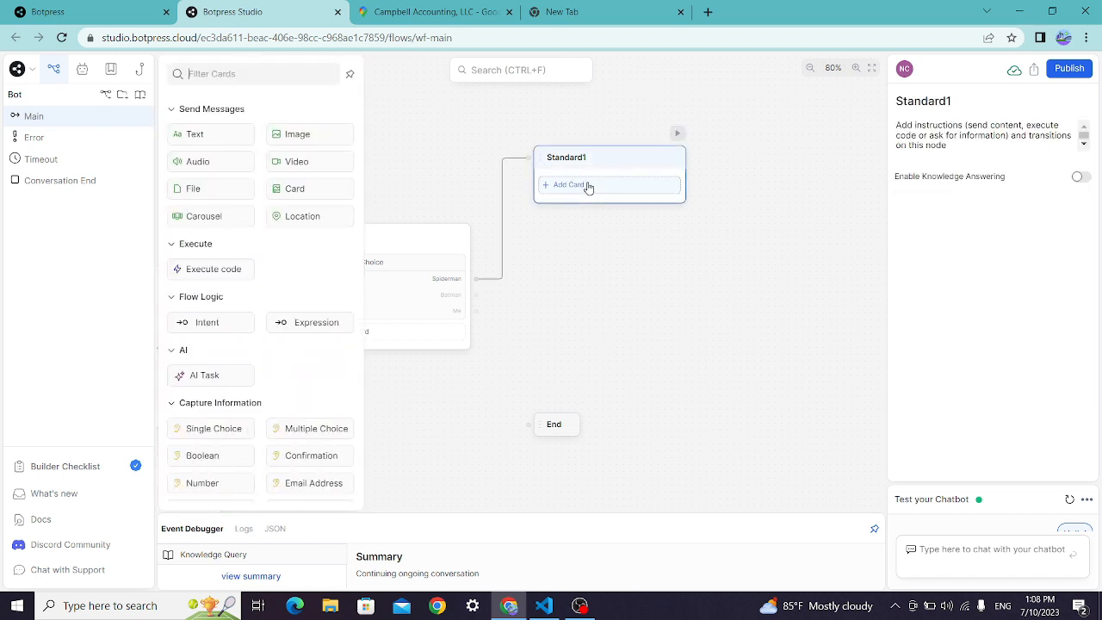
{"action": "double_click", "coordinate": [575, 159]}
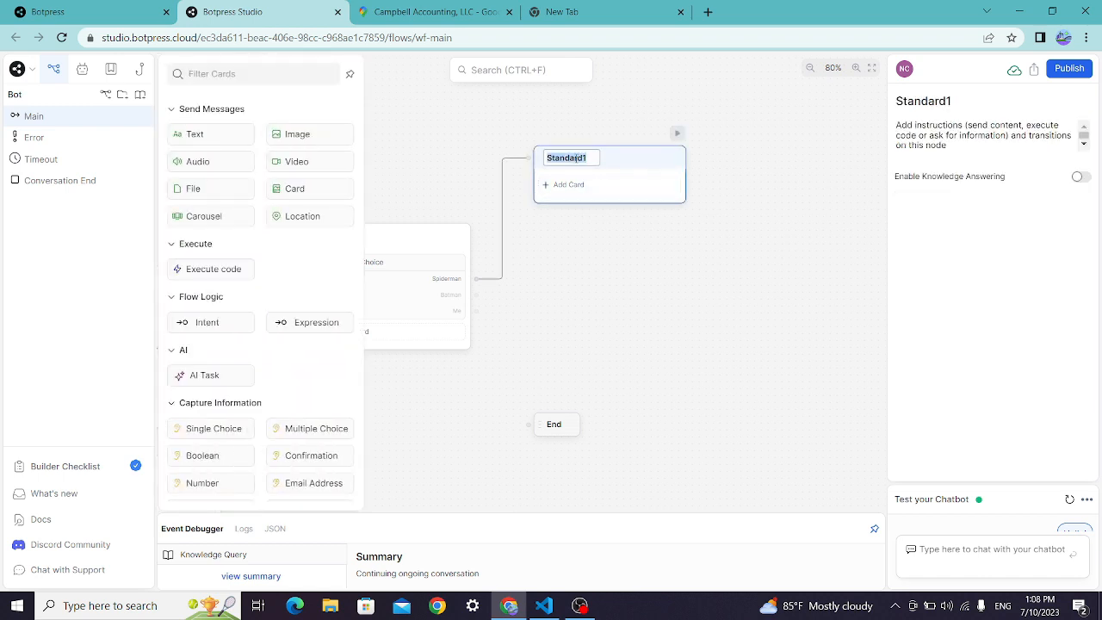
{"action": "type", "text": "hero_ctho"}
{"action": "key", "text": "BackSpace"}
{"action": "type", "text": "chosed_hero"}
{"action": "left_click", "coordinate": [582, 186]}
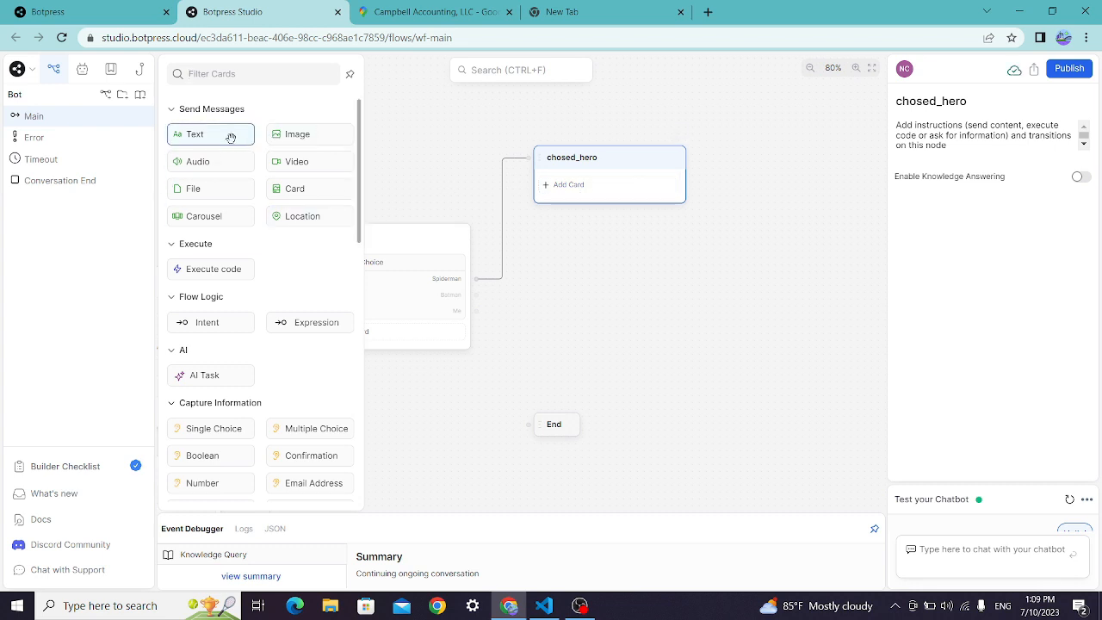
{"action": "scroll", "coordinate": [215, 284], "scroll_direction": "down", "scroll_amount": 2}
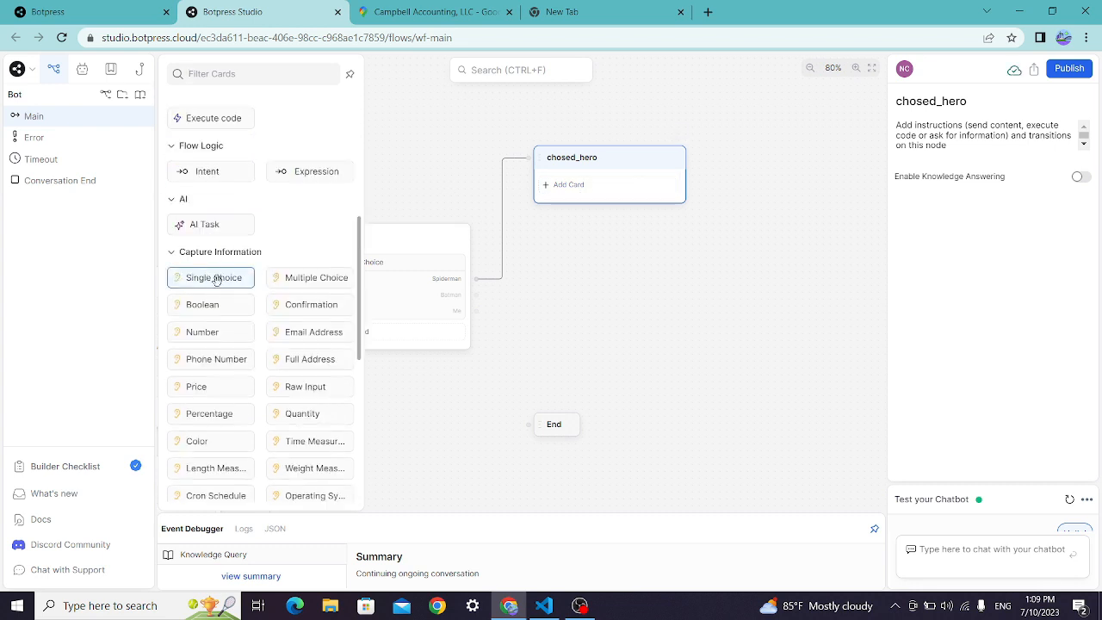
{"action": "scroll", "coordinate": [274, 282], "scroll_direction": "down", "scroll_amount": 1}
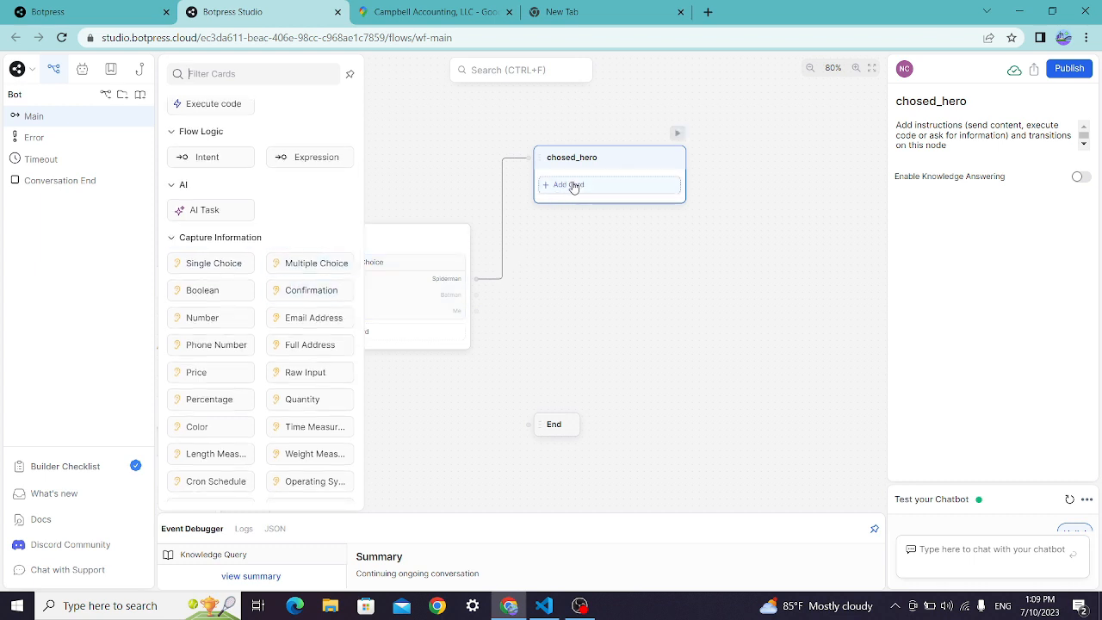
{"action": "left_click_drag", "start_coordinate": [224, 266], "coordinate": [291, 213]}
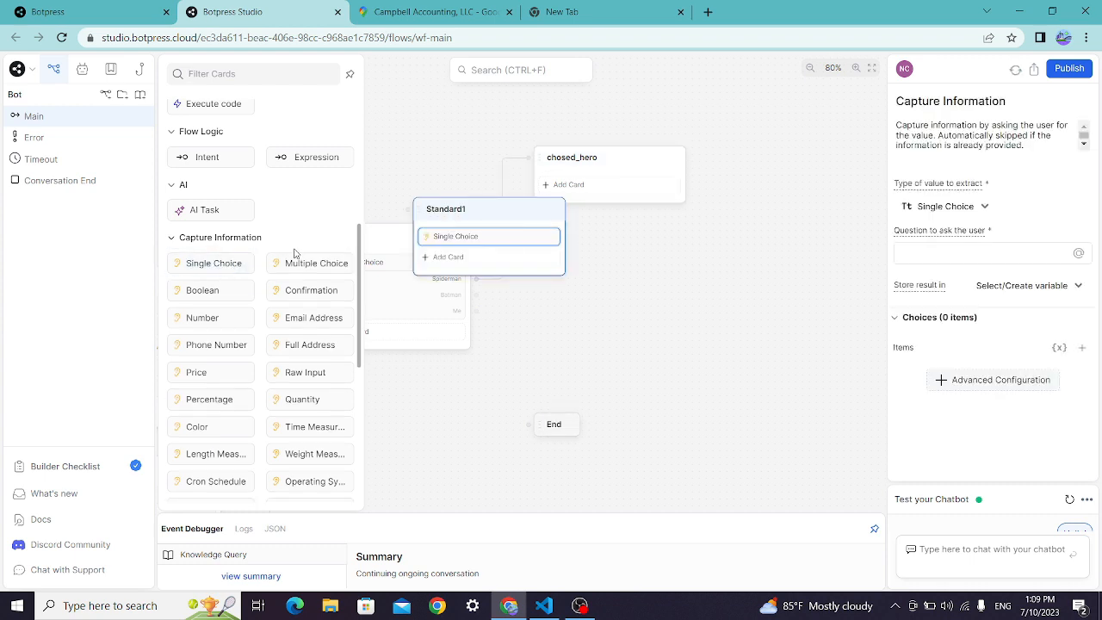
{"action": "right_click", "coordinate": [482, 216]}
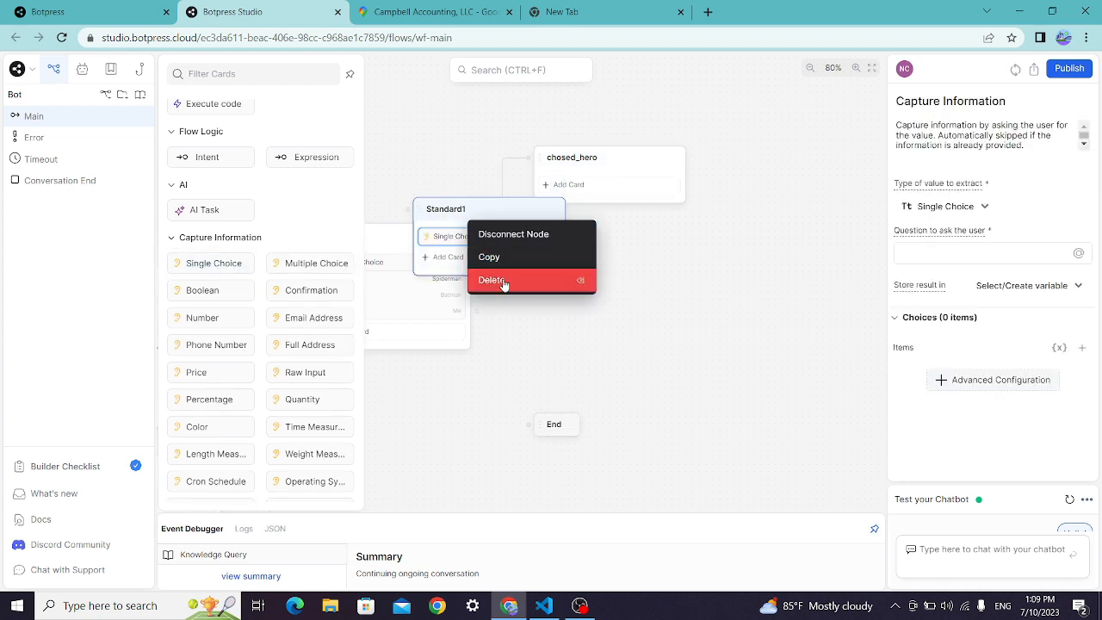
{"action": "left_click", "coordinate": [503, 280]}
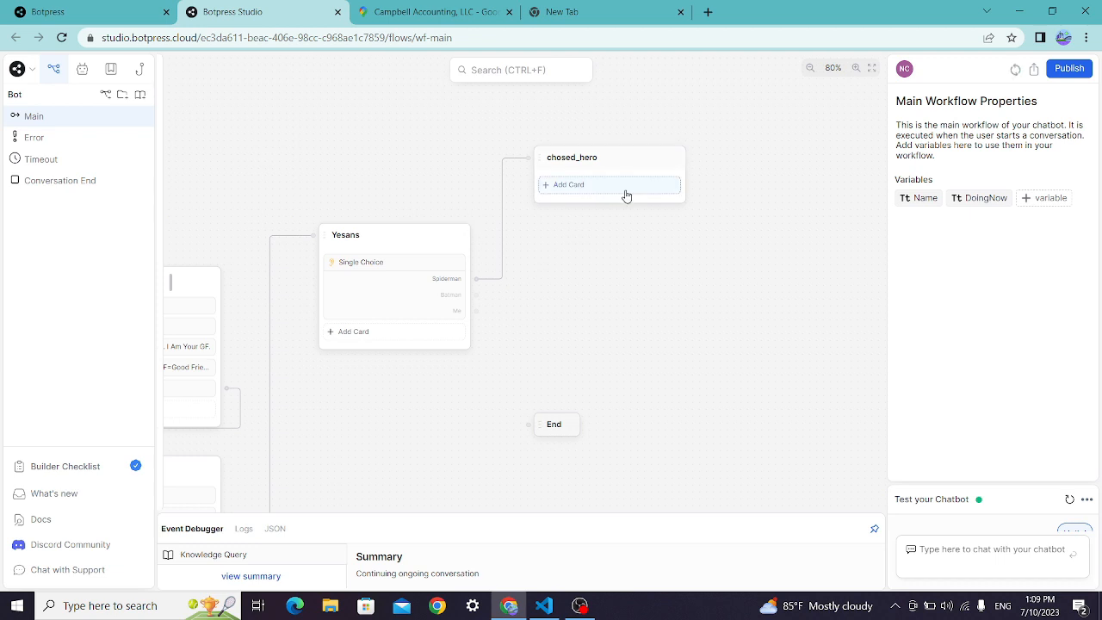
Add a Text card to the chosed_hero node and start its message with "Yeah I love @"
{"action": "left_click", "coordinate": [550, 186]}
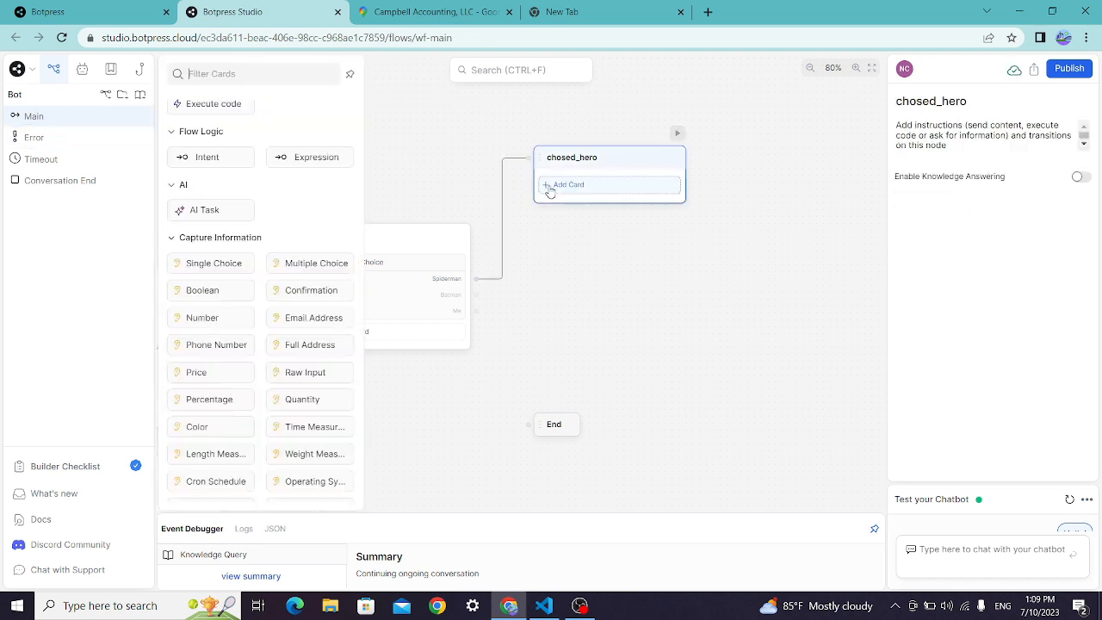
{"action": "scroll", "coordinate": [263, 172], "scroll_direction": "up", "scroll_amount": 2}
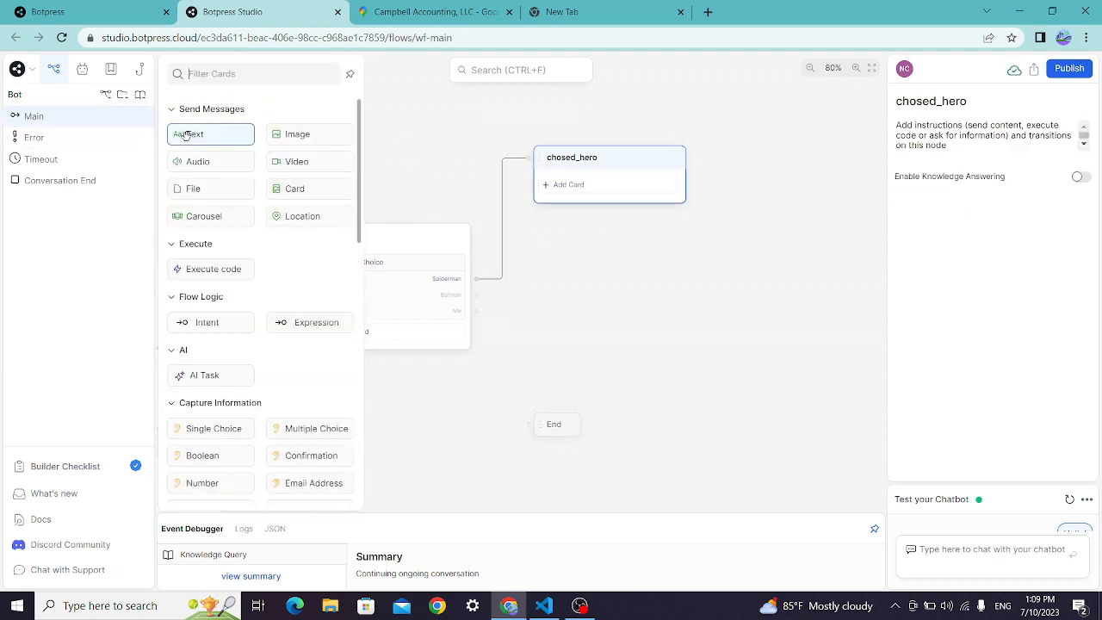
{"action": "left_click", "coordinate": [188, 135]}
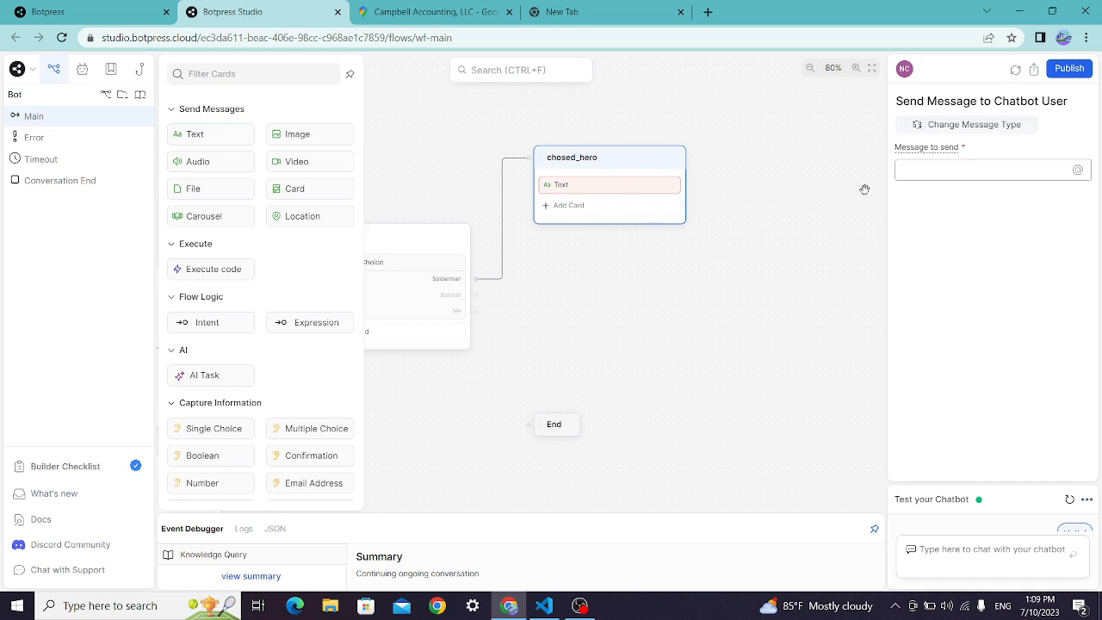
{"action": "type", "text": "Y"}
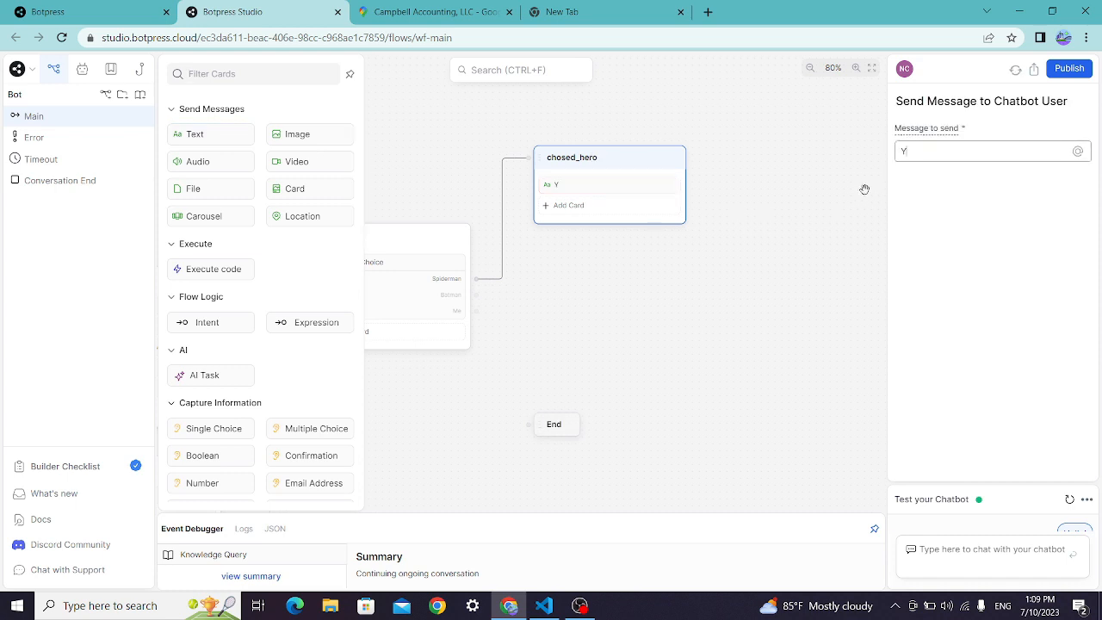
{"action": "type", "text": "eah I love @"}
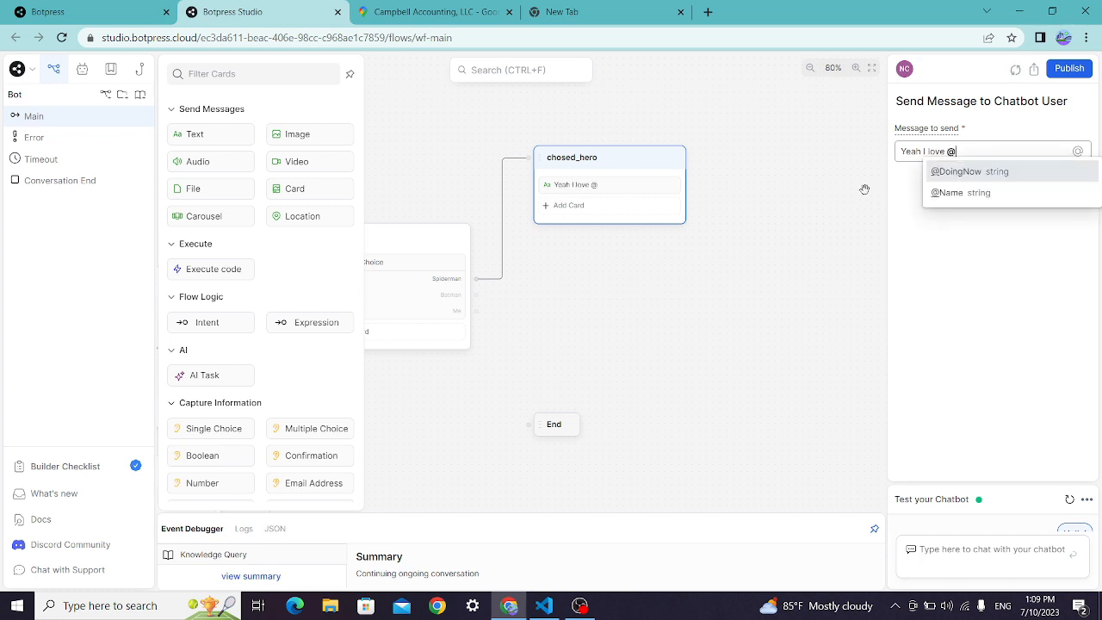
Store the result of the Yesans Single Choice card in a new variable named Hero
{"action": "left_click", "coordinate": [418, 289]}
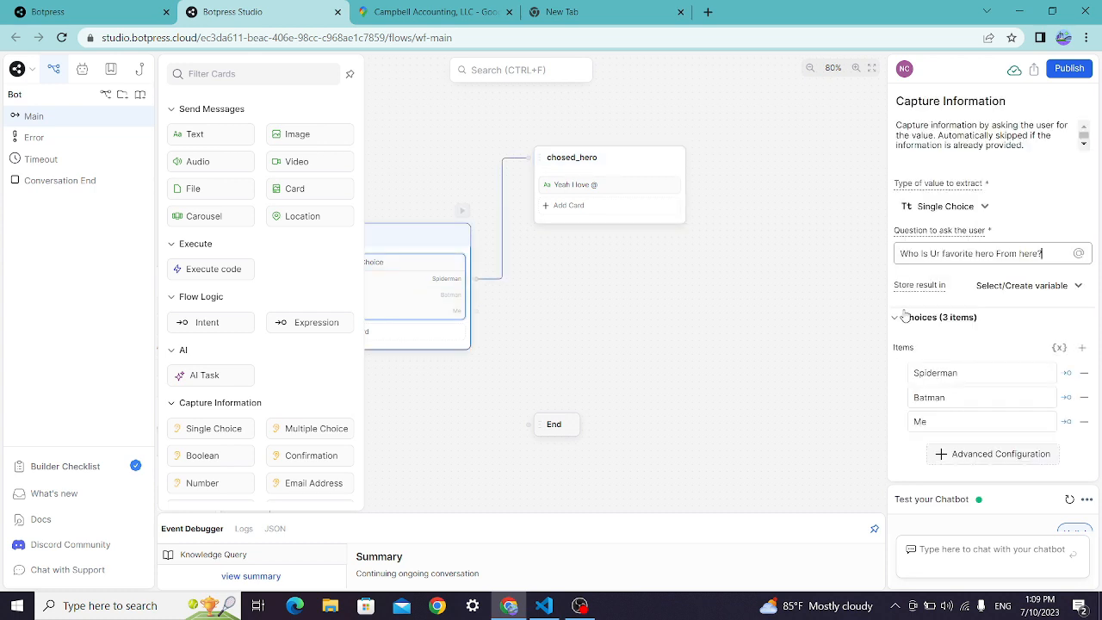
{"action": "left_click", "coordinate": [1016, 285]}
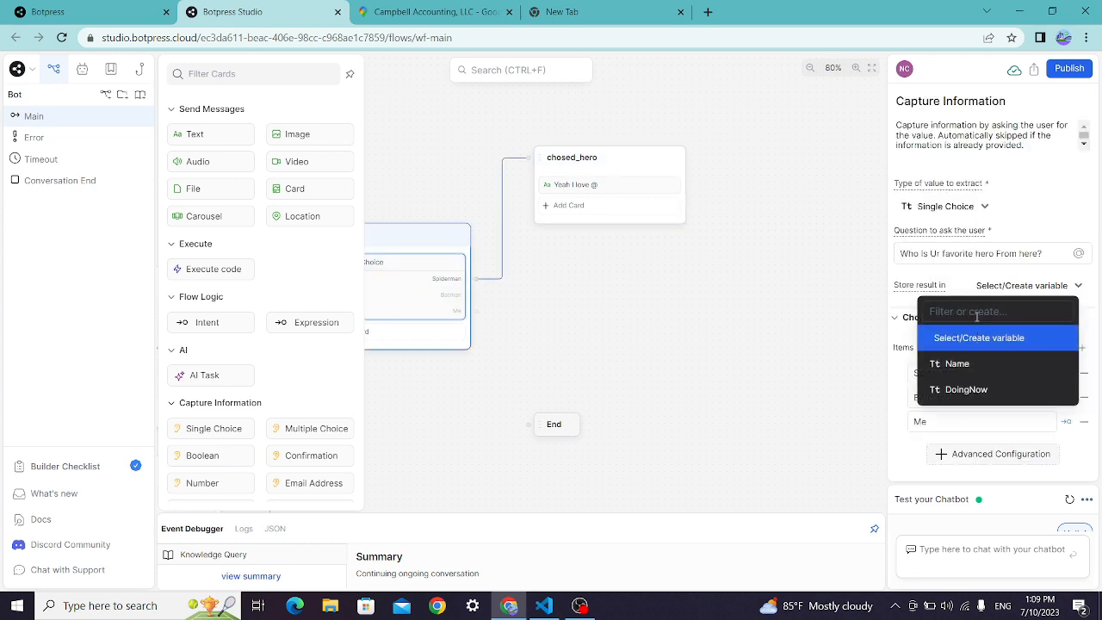
{"action": "type", "text": "Hero"}
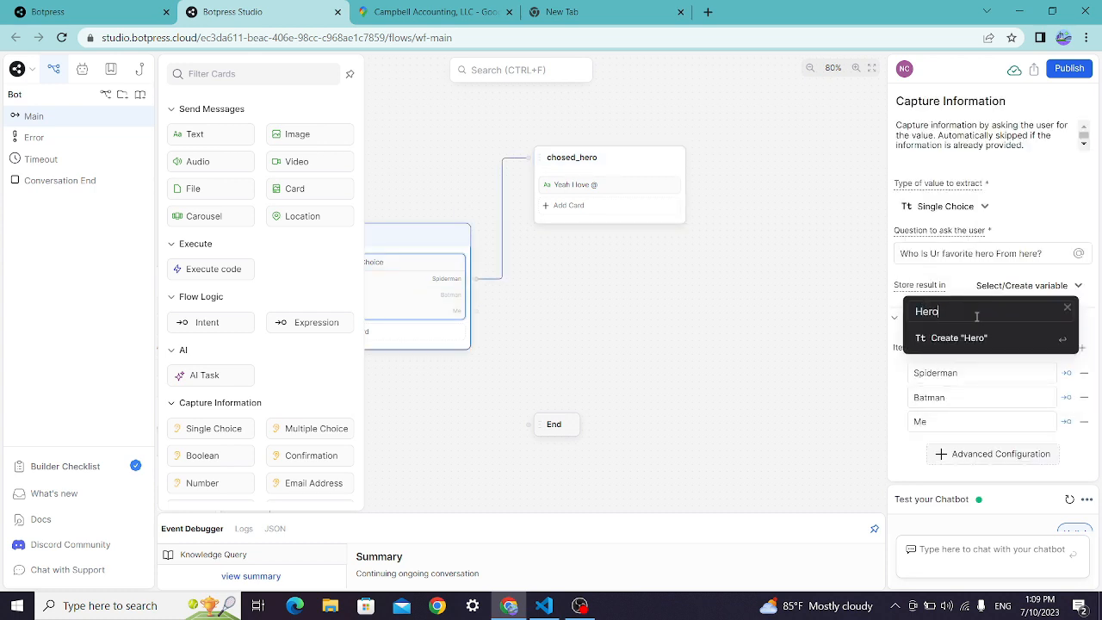
{"action": "left_click", "coordinate": [982, 339]}
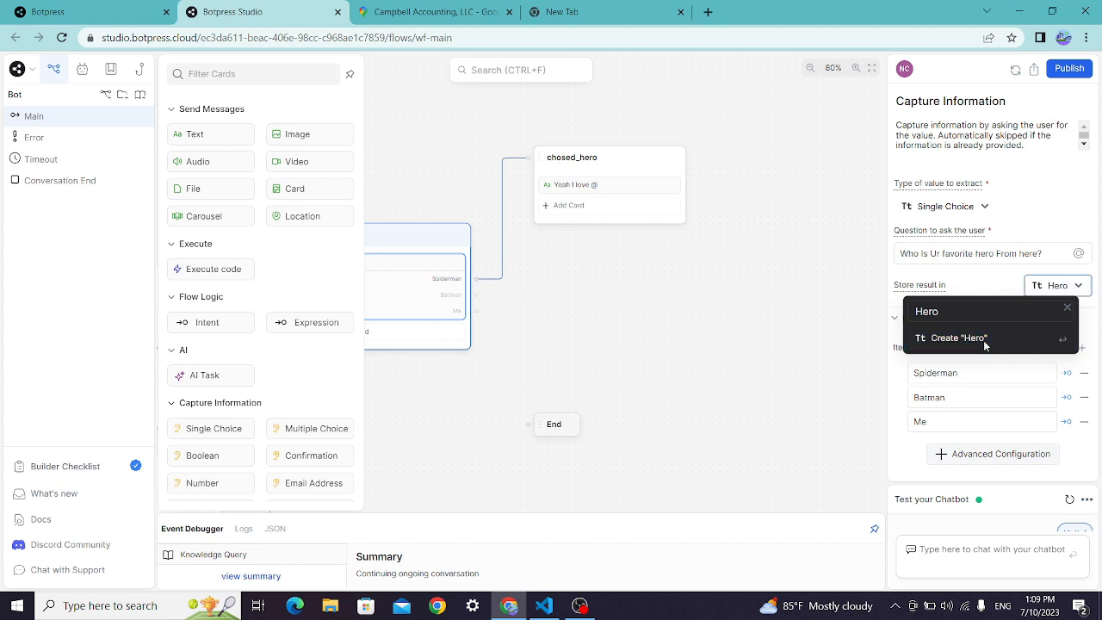
{"action": "left_click", "coordinate": [603, 184]}
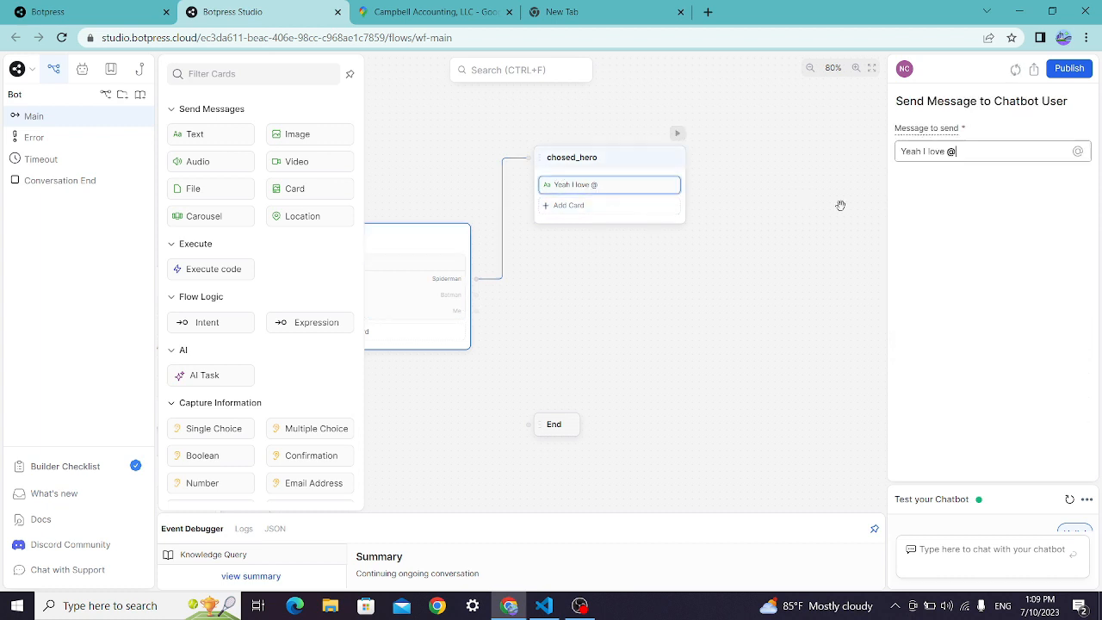
{"action": "type", "text": "h"}
{"action": "key", "text": "Return"}
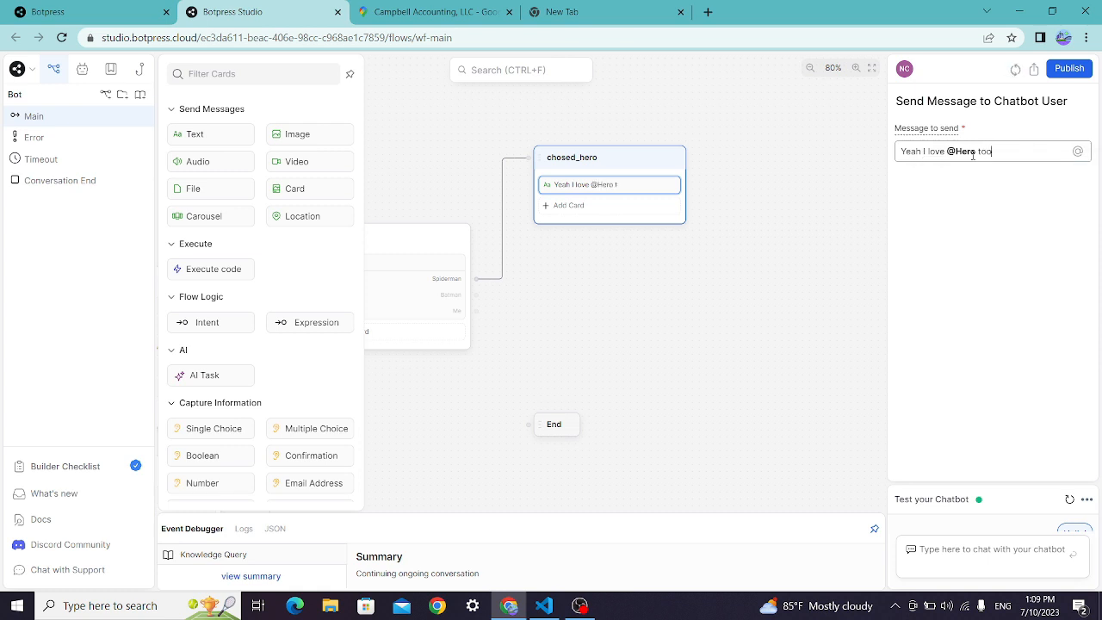
Add a Single Choice card to the chosed_hero node with the question "So DO you wanna watch a movie ?"
{"action": "left_click", "coordinate": [612, 210]}
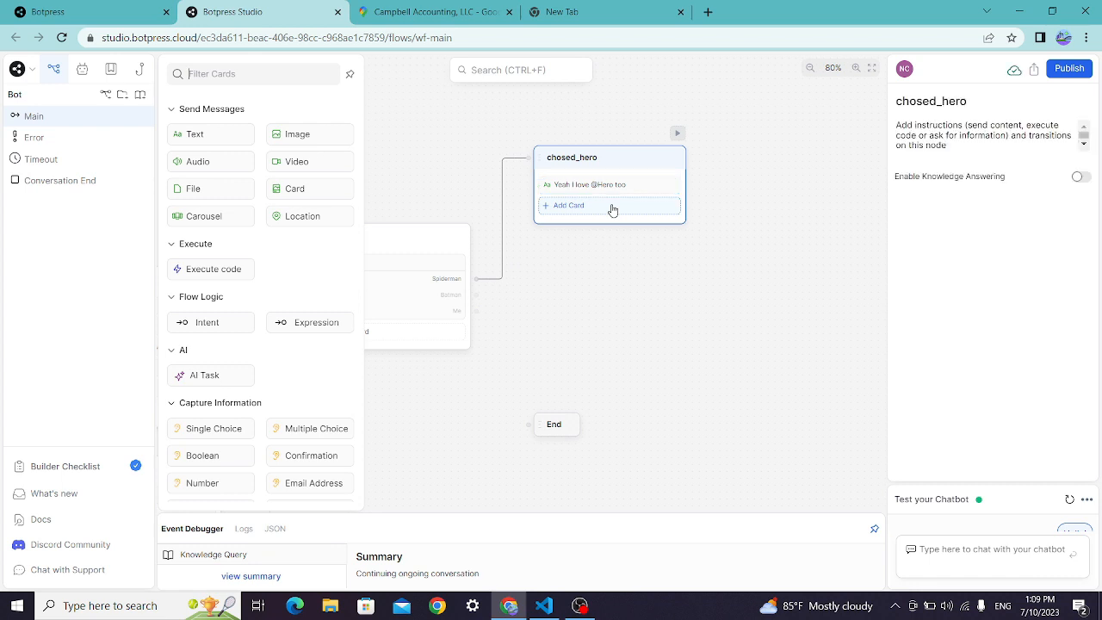
{"action": "scroll", "coordinate": [234, 379], "scroll_direction": "down", "scroll_amount": 1}
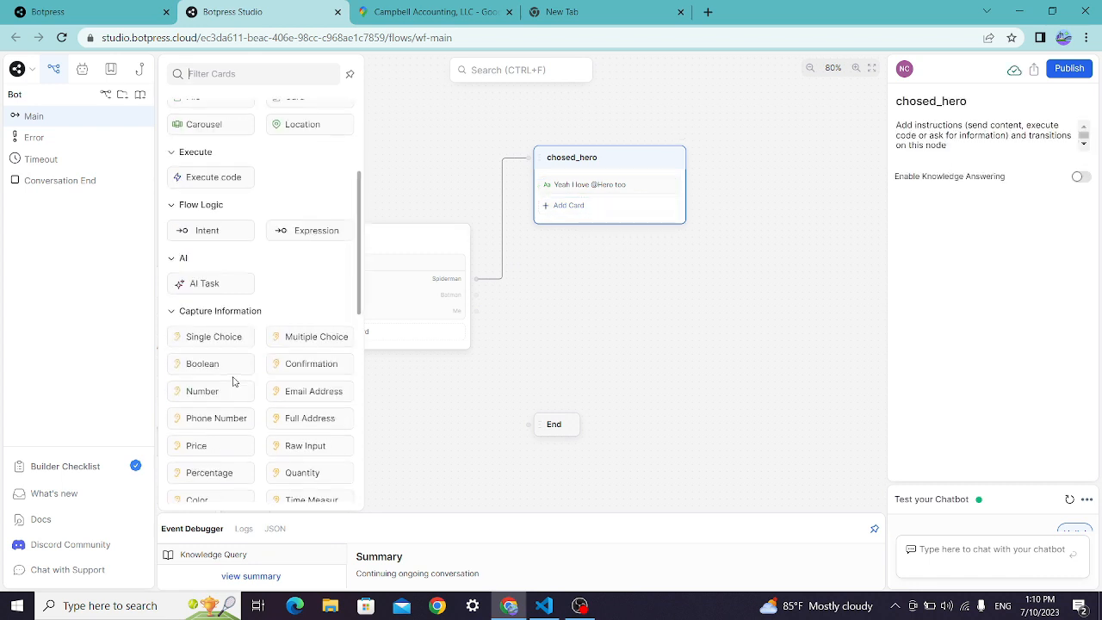
{"action": "left_click_drag", "start_coordinate": [214, 335], "coordinate": [597, 207]}
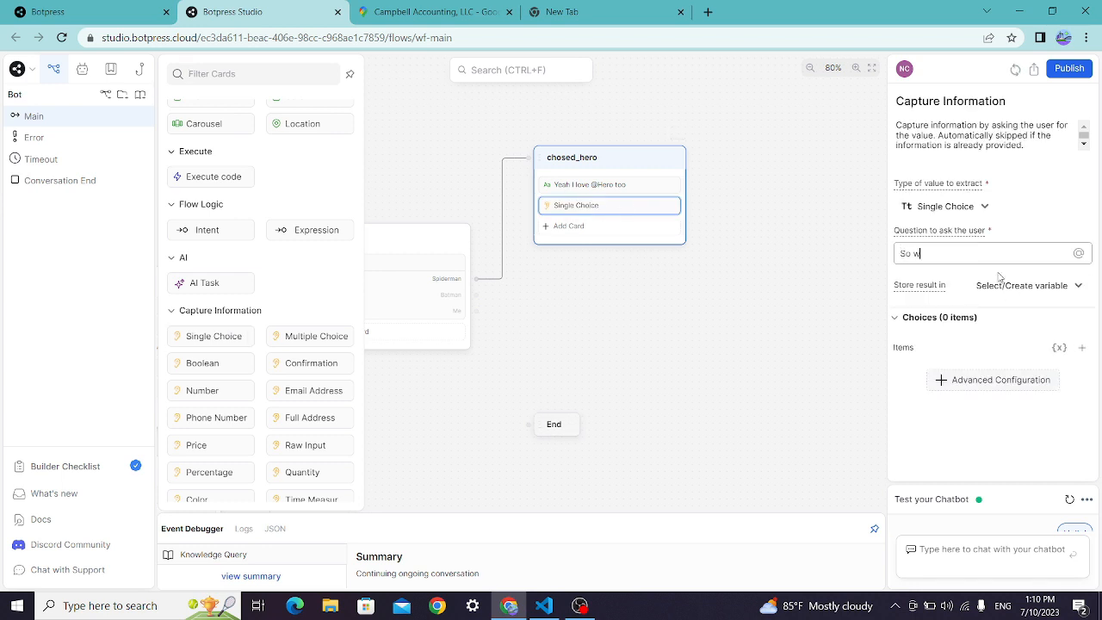
{"action": "key", "text": "BackSpace"}
{"action": "key", "text": "BackSpace"}
{"action": "type", "text": "t"}
{"action": "key", "text": "BackSpace"}
{"action": "key", "text": "BackSpace"}
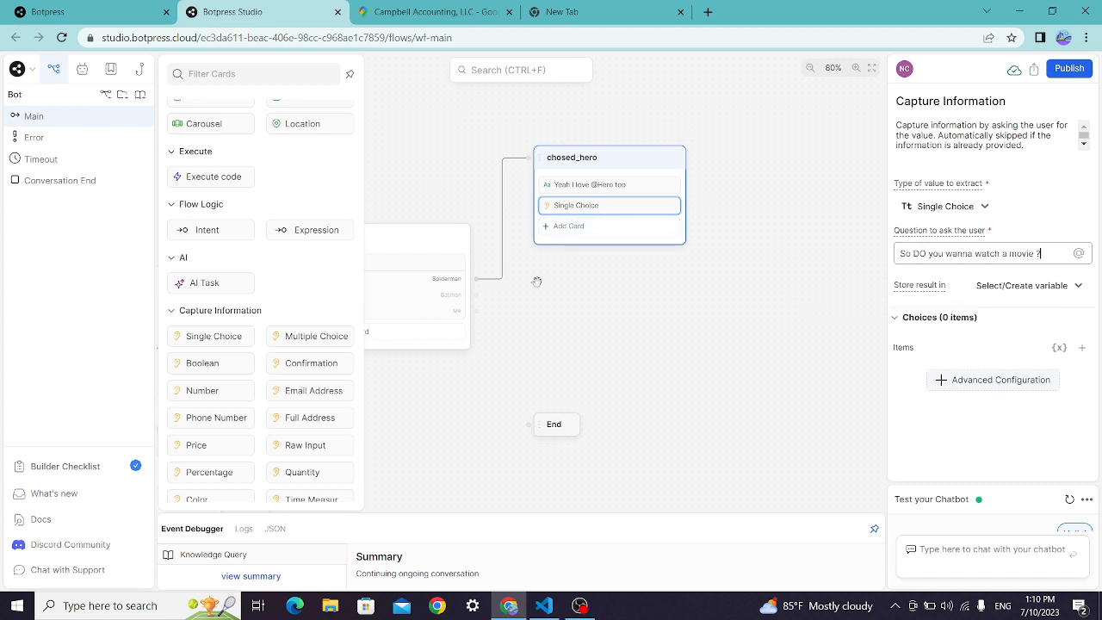
Connect the Batman choice of the Yesans node to chosed_hero and its Me choice to a new standard node
{"action": "left_click_drag", "start_coordinate": [536, 282], "coordinate": [627, 115]}
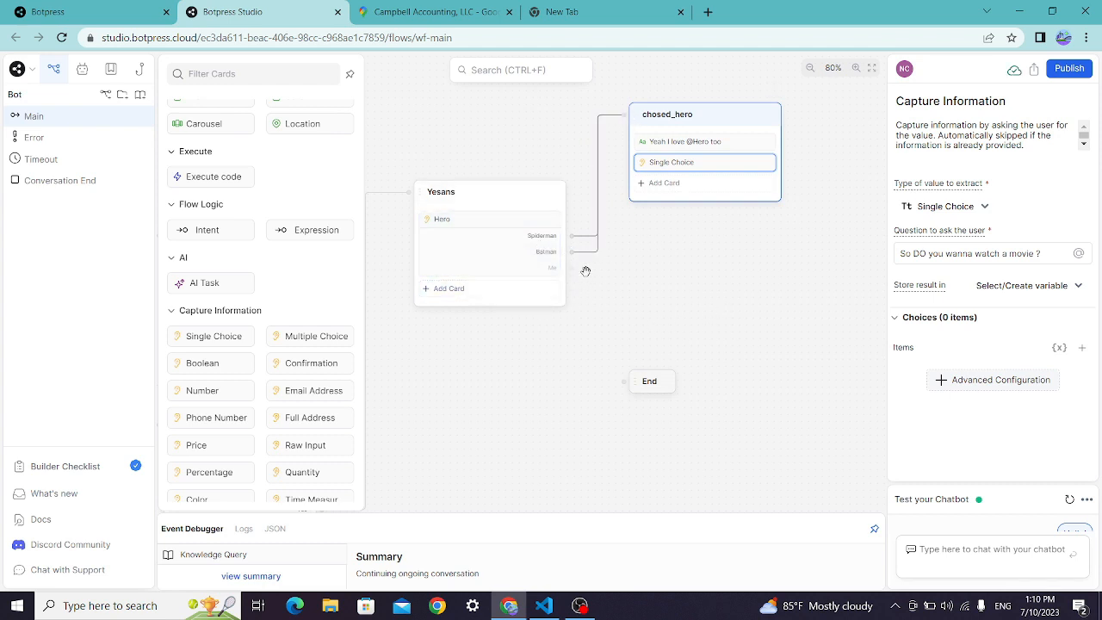
{"action": "left_click_drag", "start_coordinate": [572, 268], "coordinate": [629, 357]}
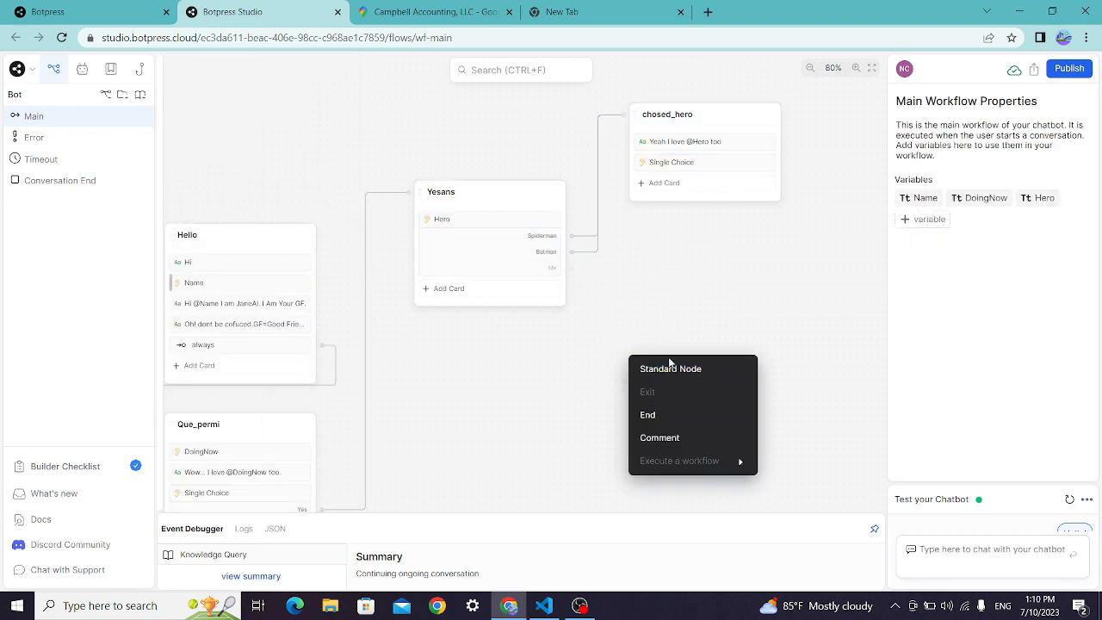
{"action": "left_click", "coordinate": [671, 367]}
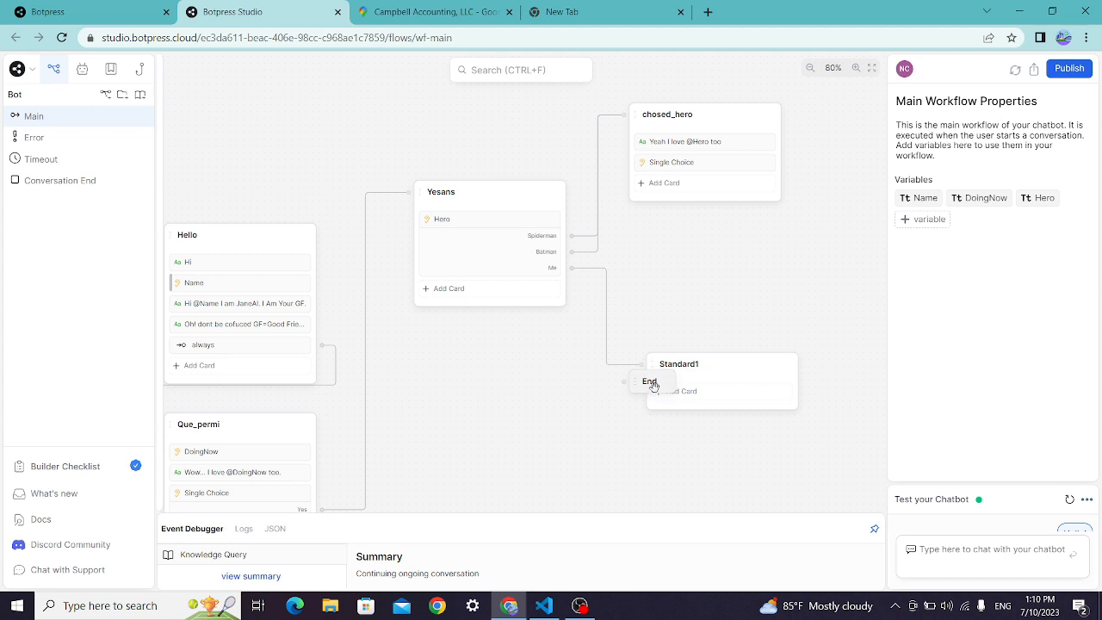
Move the End node clear of the new standard node and rename that new node MeHero
{"action": "left_click_drag", "start_coordinate": [653, 386], "coordinate": [585, 419]}
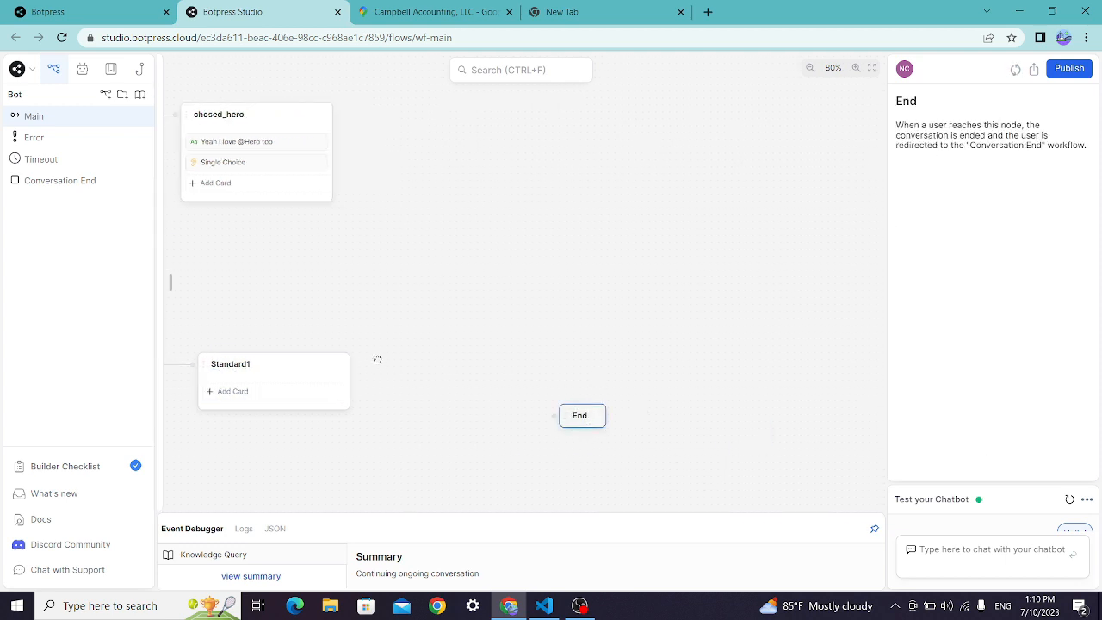
{"action": "left_click_drag", "start_coordinate": [377, 359], "coordinate": [566, 328]}
{"action": "double_click", "coordinate": [432, 337]}
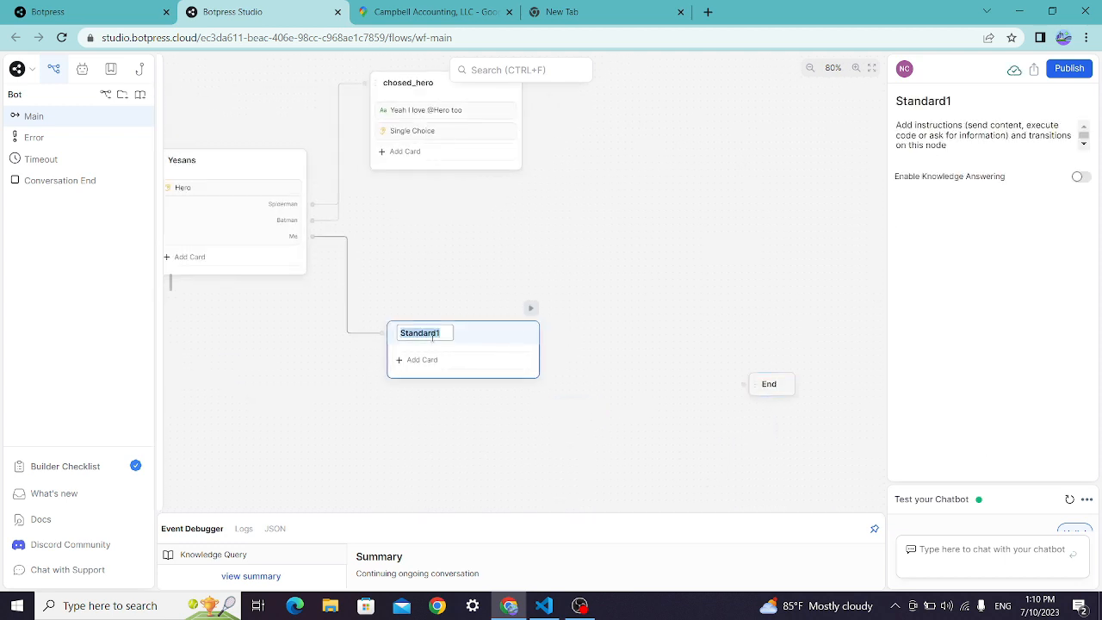
{"action": "type", "text": "MeHero"}
{"action": "key", "text": "Return"}
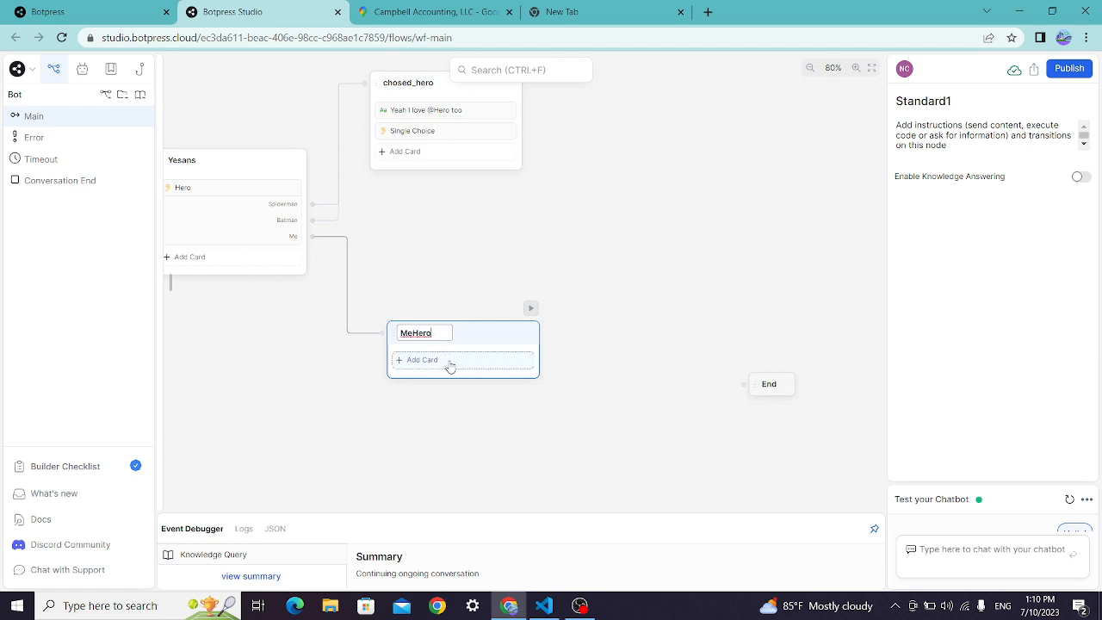
Add a Text card to the MeHero node with the message "Me really...Oh thank you" followed by a heart emoji
{"action": "left_click", "coordinate": [449, 365]}
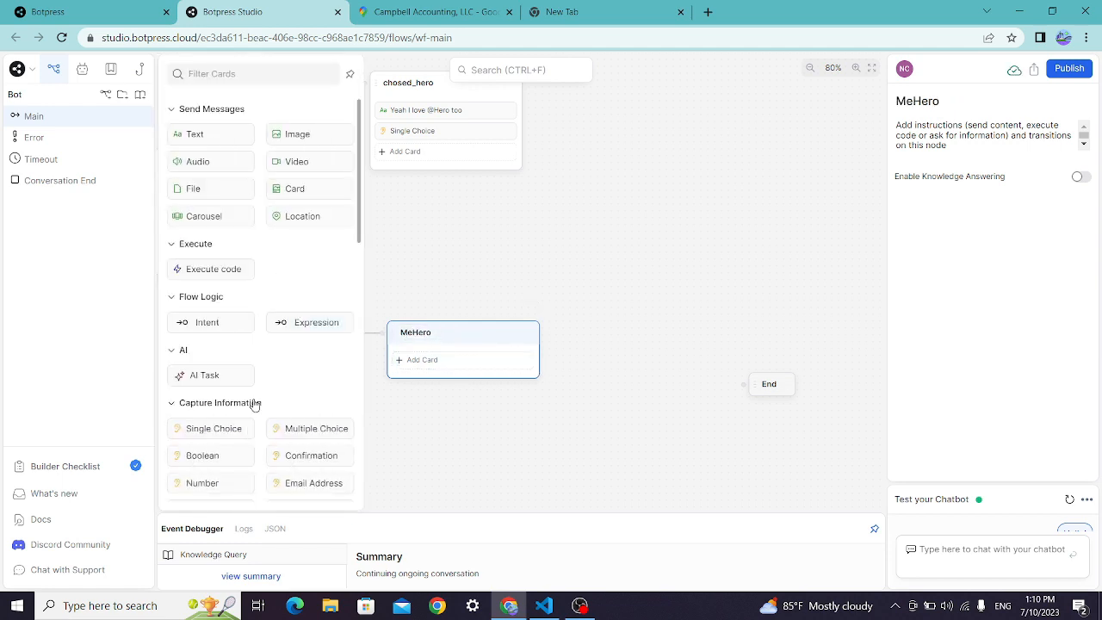
{"action": "scroll", "coordinate": [256, 403], "scroll_direction": "down", "scroll_amount": 1}
{"action": "scroll", "coordinate": [297, 361], "scroll_direction": "up", "scroll_amount": 1}
{"action": "left_click_drag", "start_coordinate": [196, 133], "coordinate": [467, 384]}
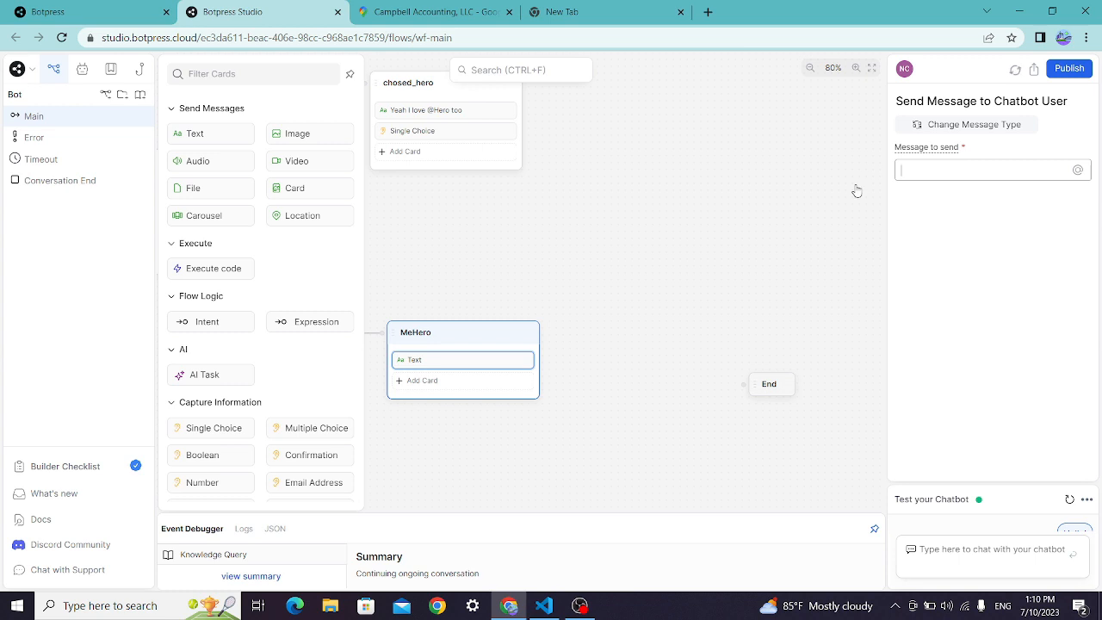
{"action": "type", "text": "M"}
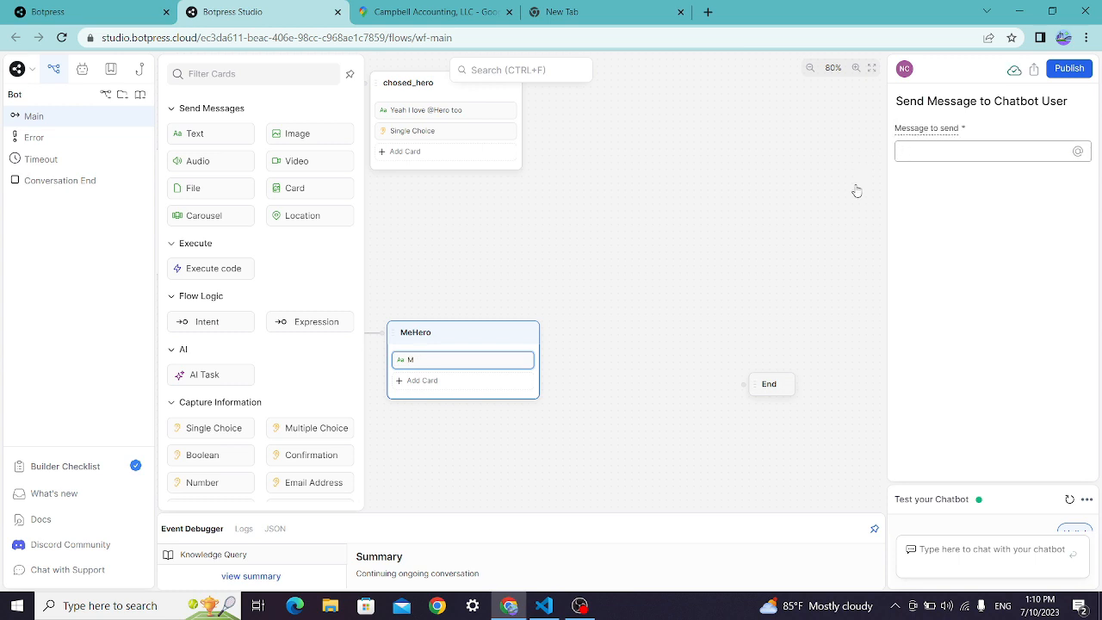
{"action": "type", "text": "Me reallu....Ih than"}
{"action": "key", "text": "super+period"}
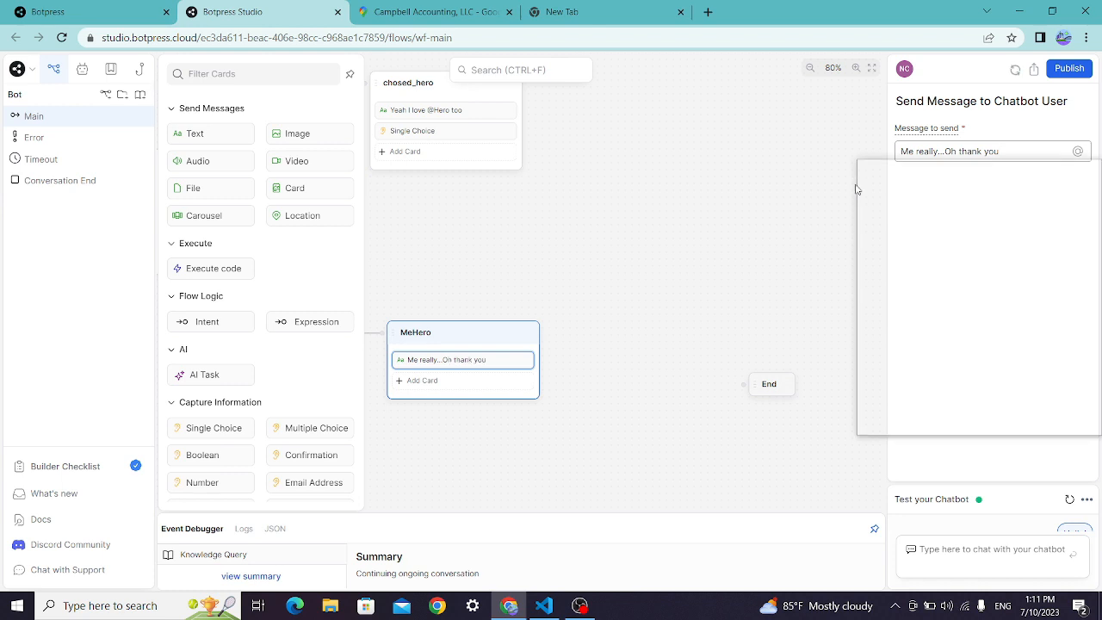
{"action": "type", "text": "love"}
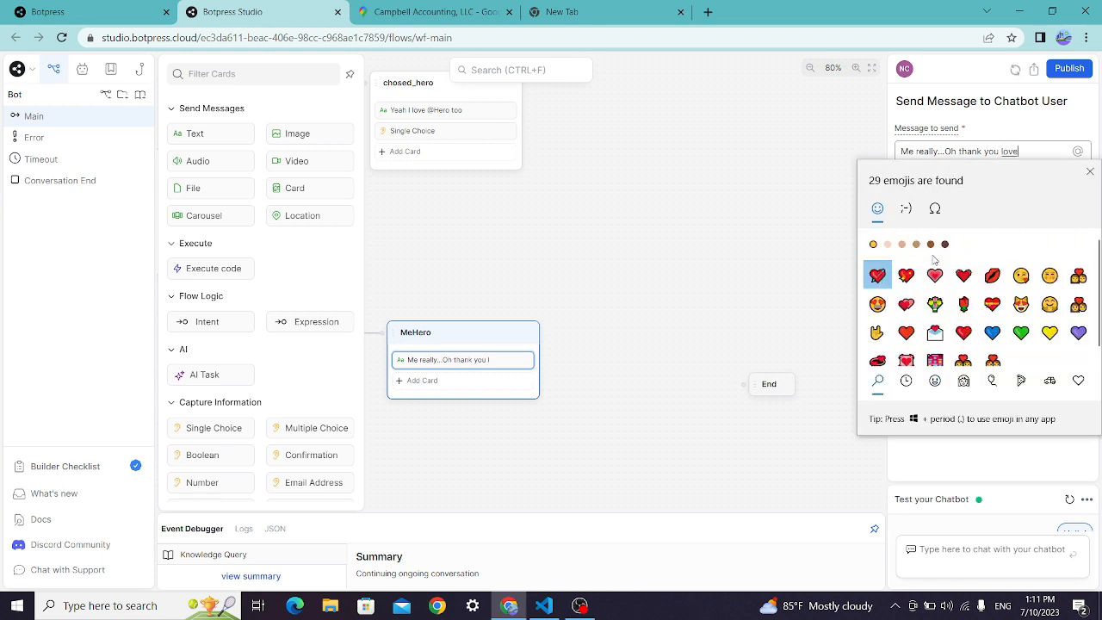
{"action": "left_click", "coordinate": [903, 274]}
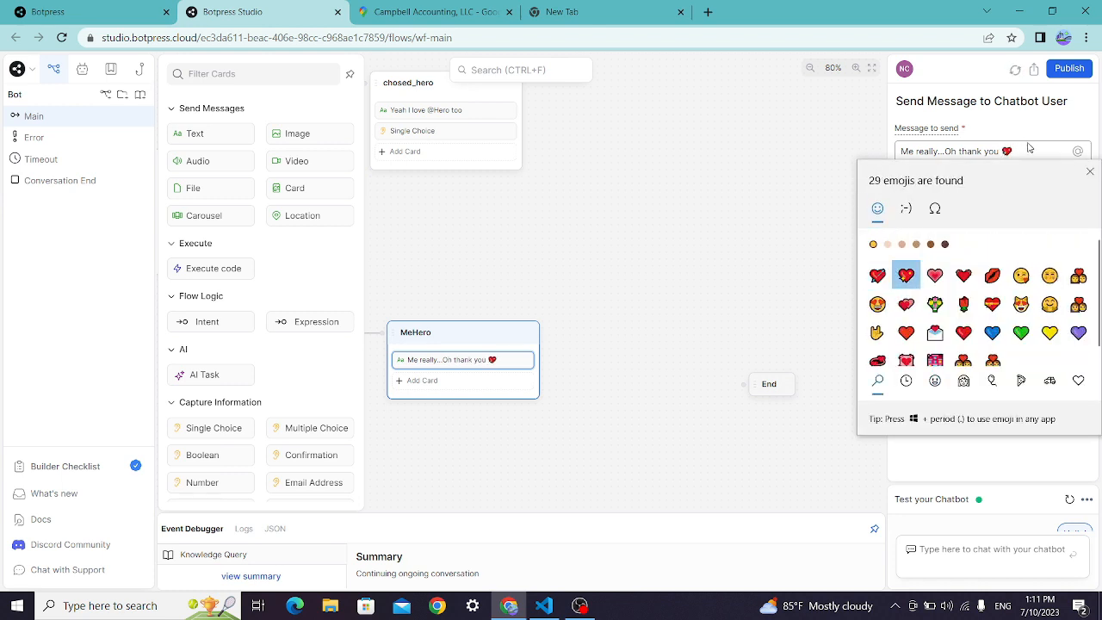
{"action": "left_click", "coordinate": [1029, 150]}
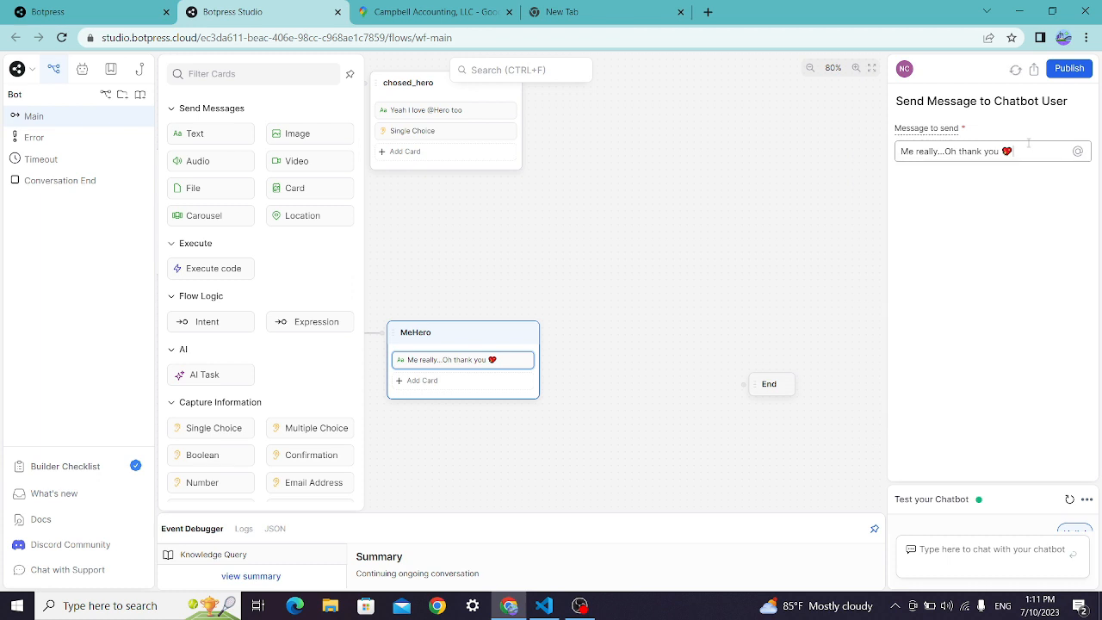
Add a Single Choice card to MeHero asking "I got something to tell you May I Let it out?" with choices Yeah and No
{"action": "left_click", "coordinate": [444, 383]}
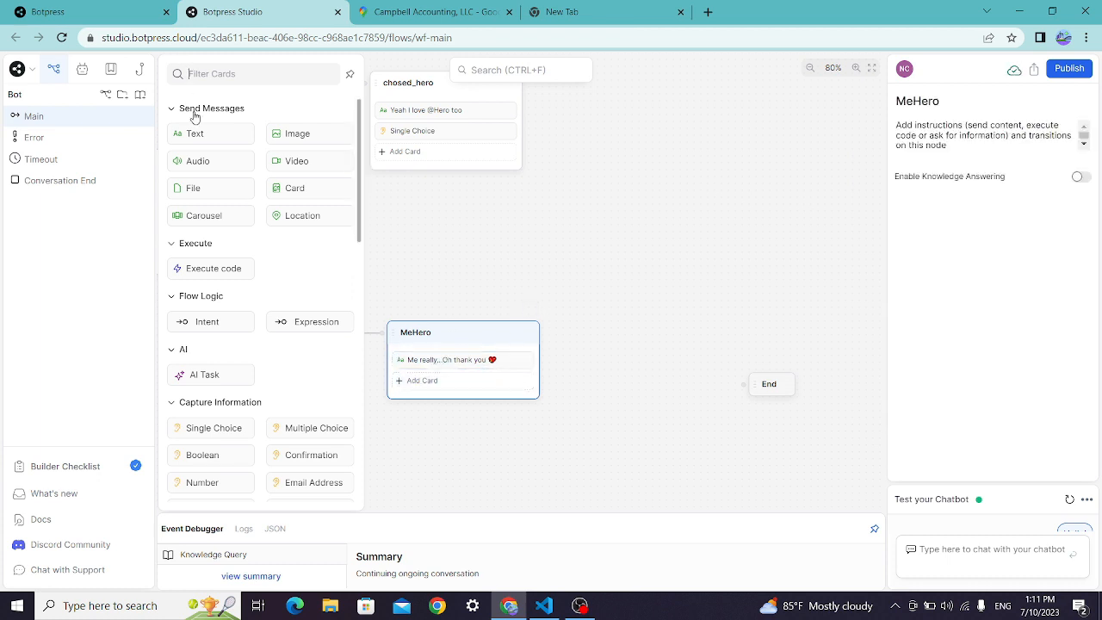
{"action": "scroll", "coordinate": [211, 372], "scroll_direction": "down", "scroll_amount": 1}
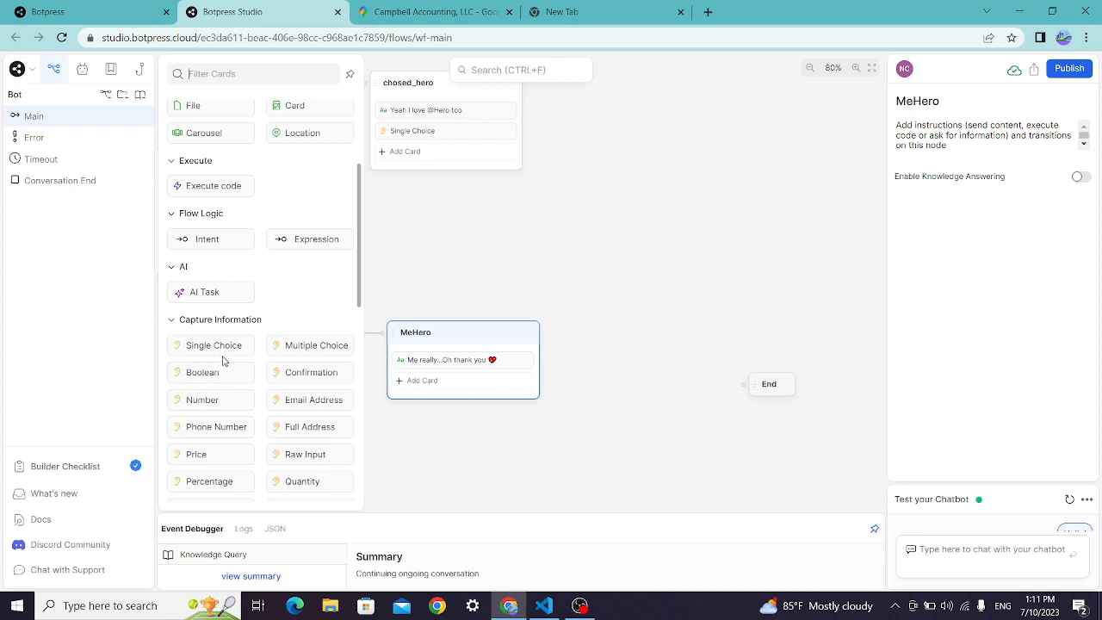
{"action": "scroll", "coordinate": [306, 245], "scroll_direction": "up", "scroll_amount": 1}
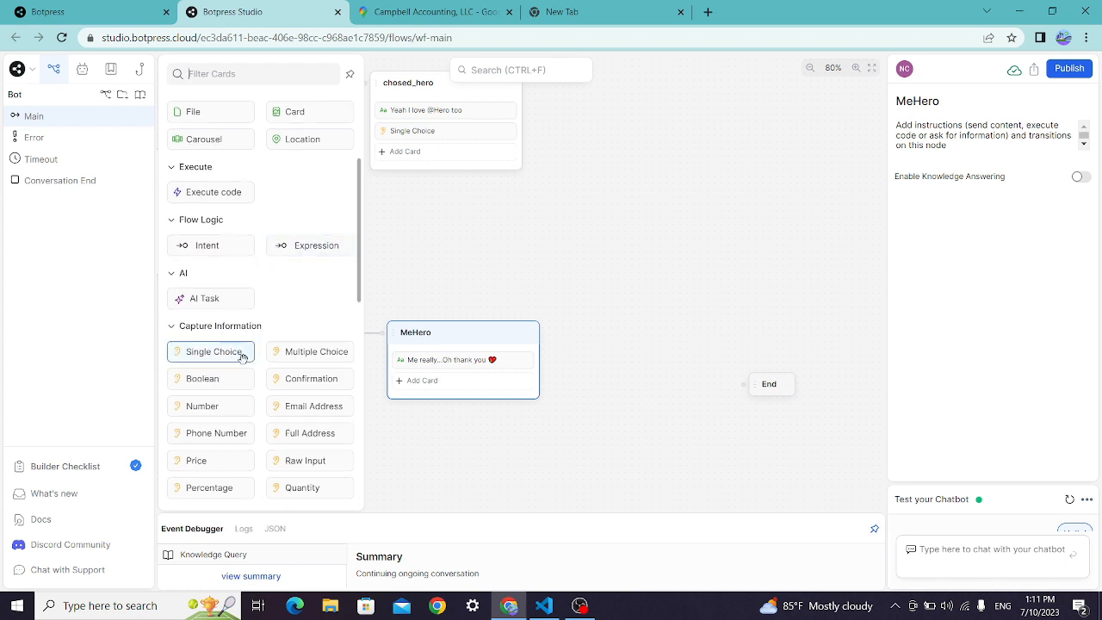
{"action": "left_click_drag", "start_coordinate": [242, 356], "coordinate": [465, 383]}
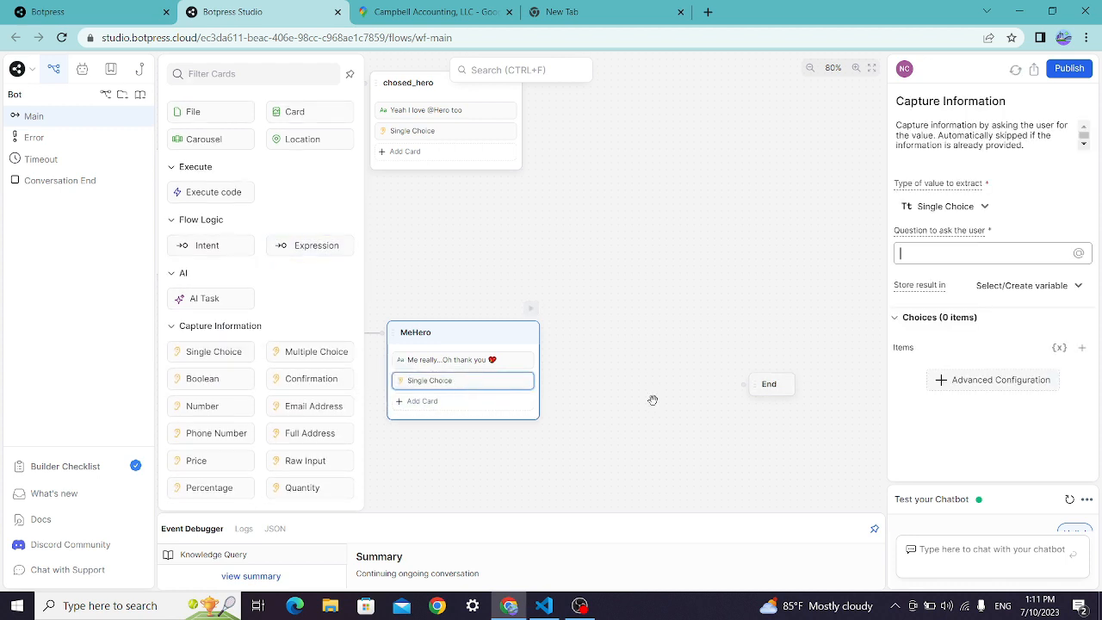
{"action": "type", "text": "I got something to tell you May I Let it out?"}
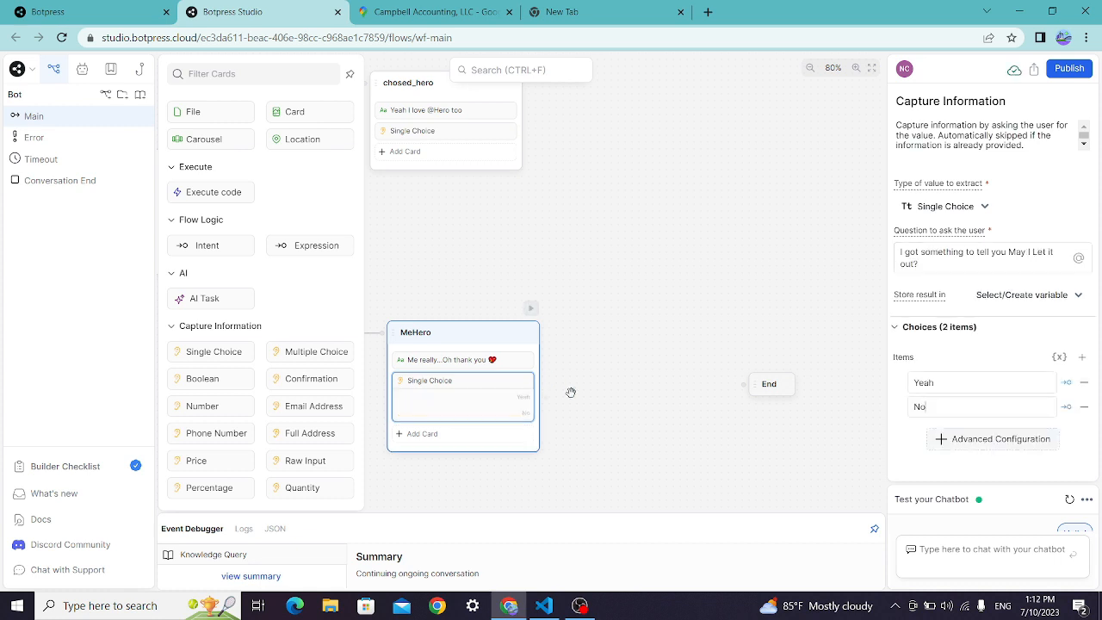
Branch the Yeah choice of the MeHero node to a new standard node named I_love_you
{"action": "scroll", "coordinate": [570, 388], "scroll_direction": "down", "scroll_amount": 1}
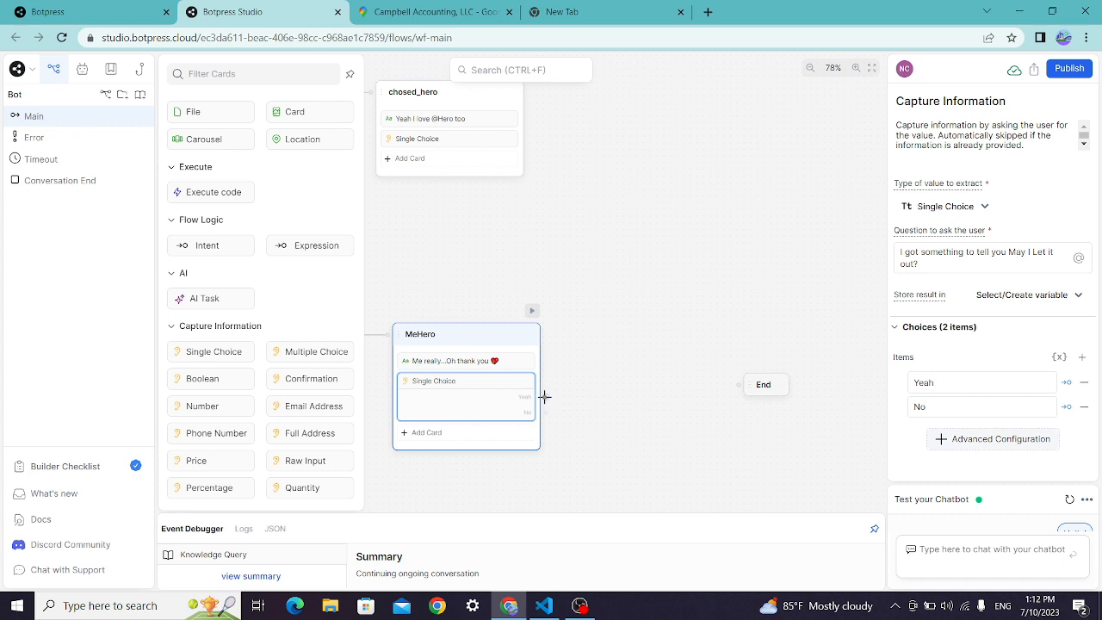
{"action": "left_click_drag", "start_coordinate": [545, 399], "coordinate": [576, 315]}
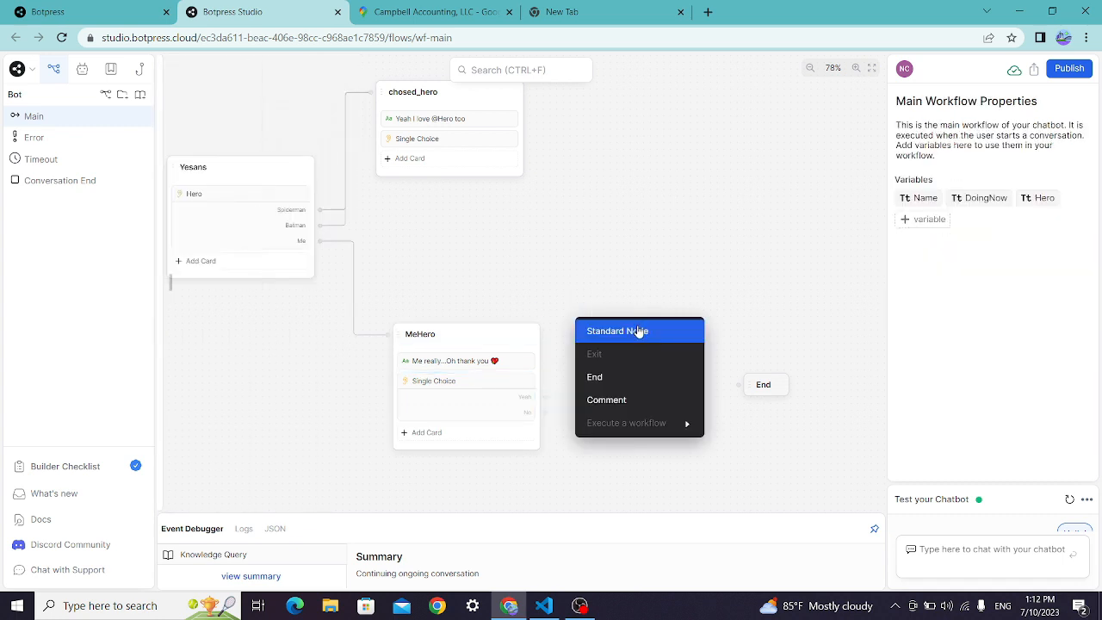
{"action": "left_click", "coordinate": [636, 330]}
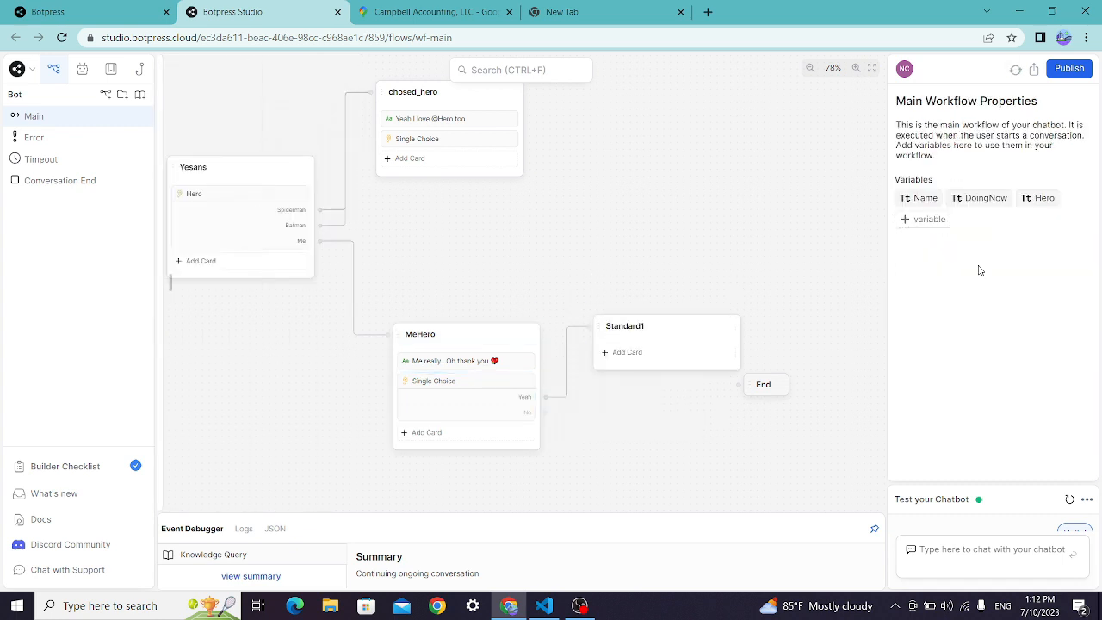
{"action": "left_click", "coordinate": [649, 328]}
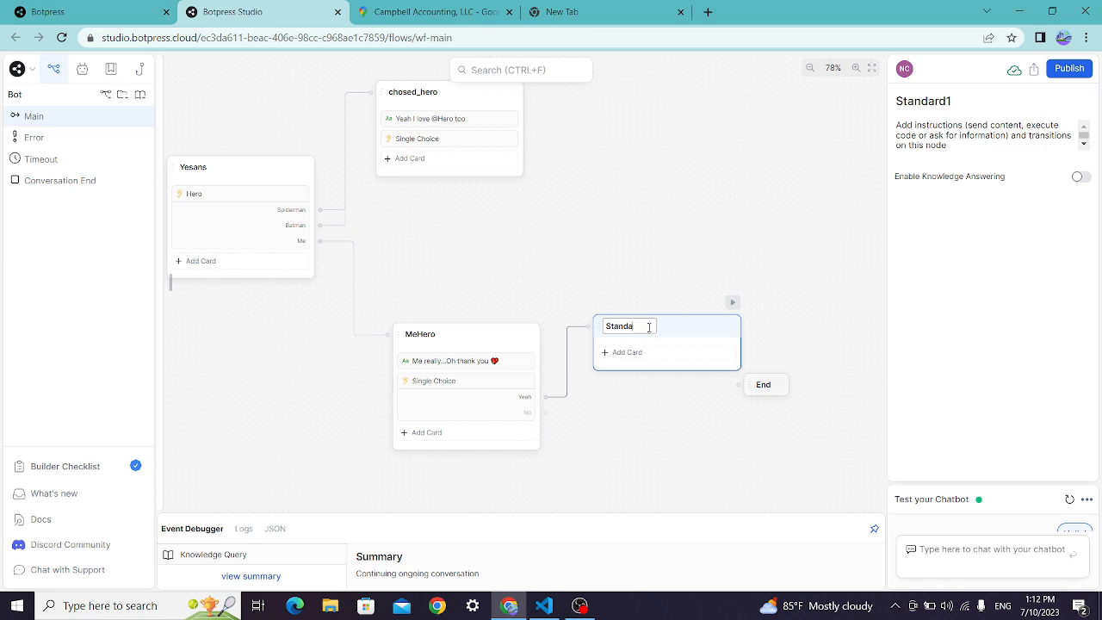
{"action": "key", "text": "BackSpace"}
{"action": "key", "text": "BackSpace"}
{"action": "key", "text": "BackSpace"}
{"action": "type", "text": "L"}
{"action": "type", "text": "_love_y"}
{"action": "type", "text": "ou"}
{"action": "left_click", "coordinate": [644, 354]}
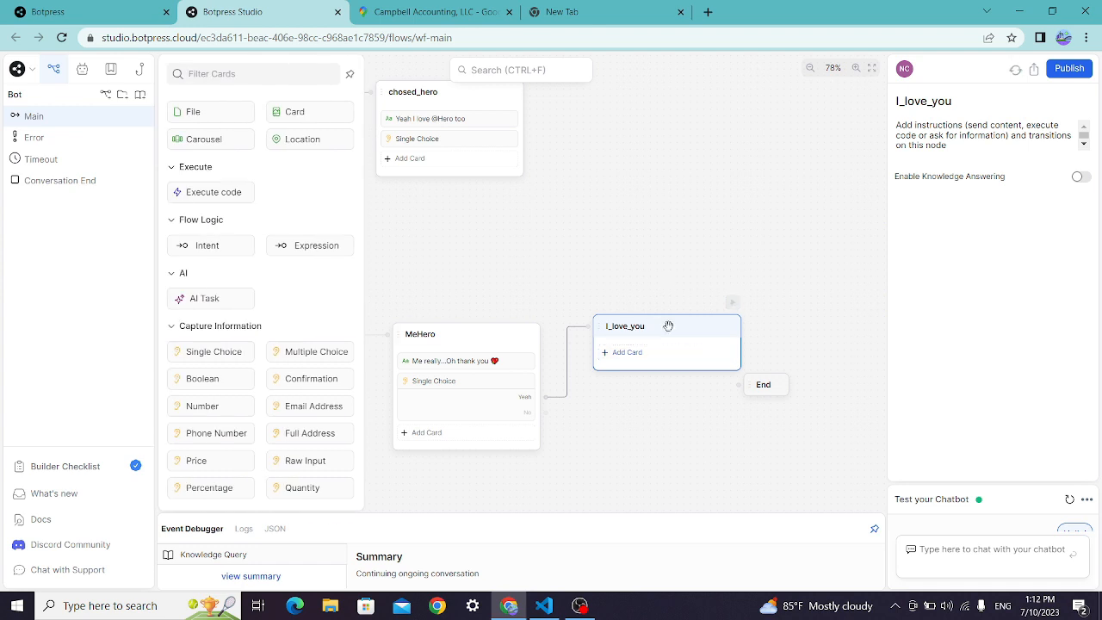
{"action": "scroll", "coordinate": [306, 340], "scroll_direction": "down", "scroll_amount": 1}
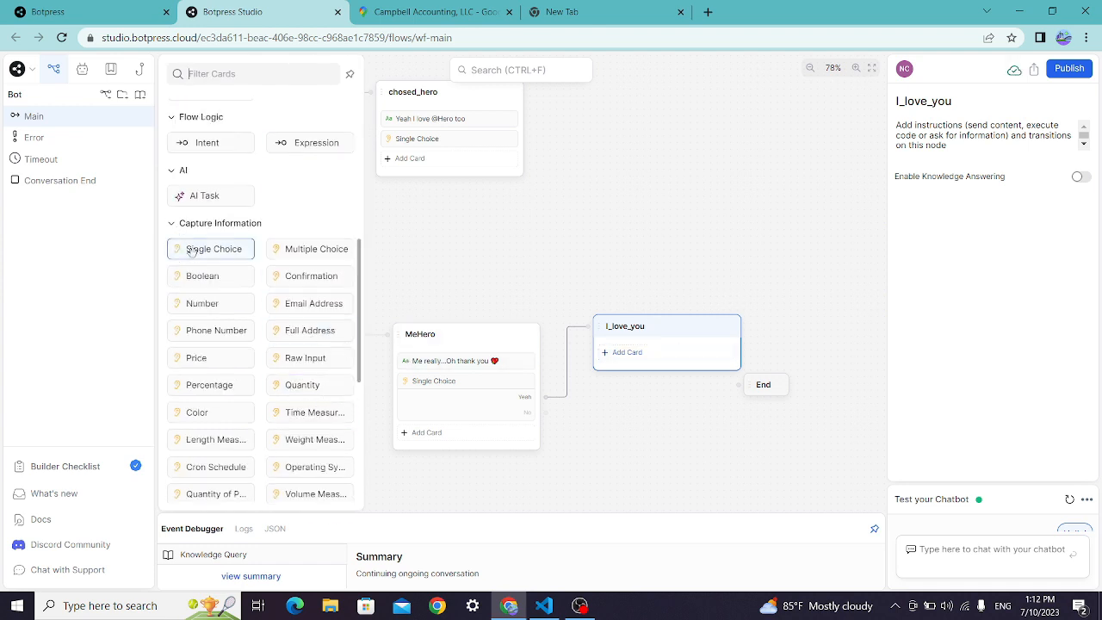
{"action": "scroll", "coordinate": [261, 204], "scroll_direction": "up", "scroll_amount": 1}
{"action": "scroll", "coordinate": [261, 204], "scroll_direction": "up", "scroll_amount": 3}
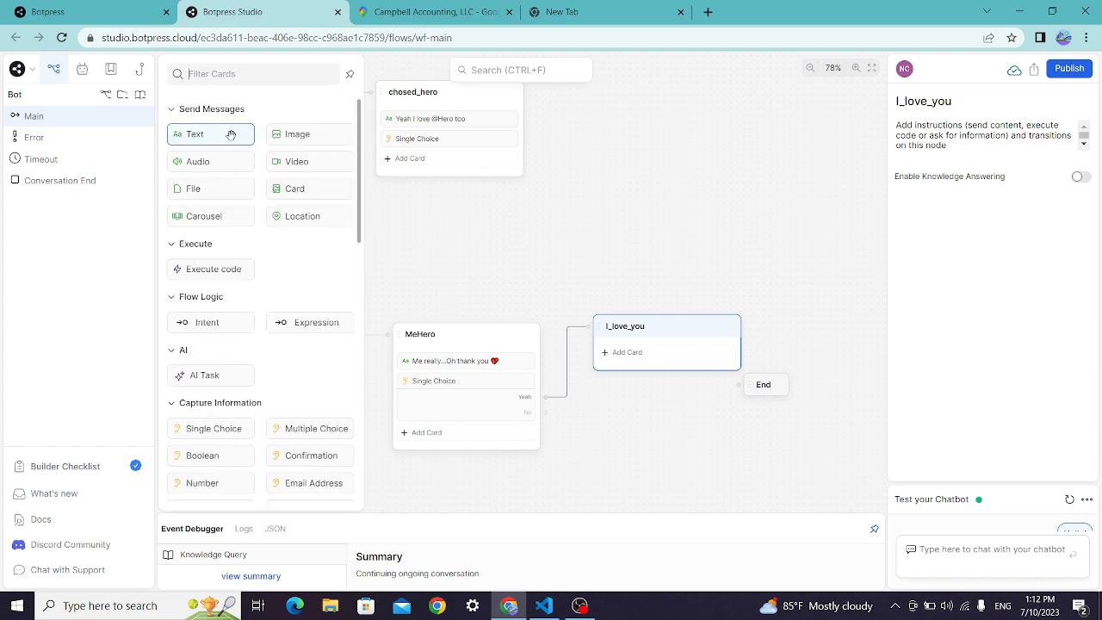
{"action": "left_click_drag", "start_coordinate": [229, 135], "coordinate": [671, 354]}
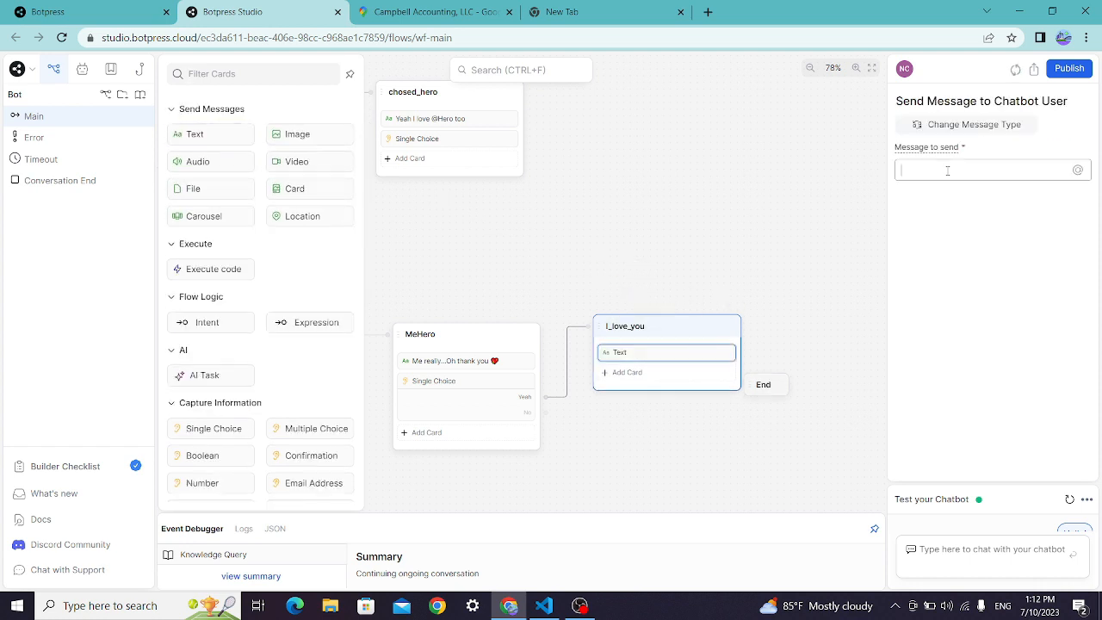
{"action": "type", "text": "H"}
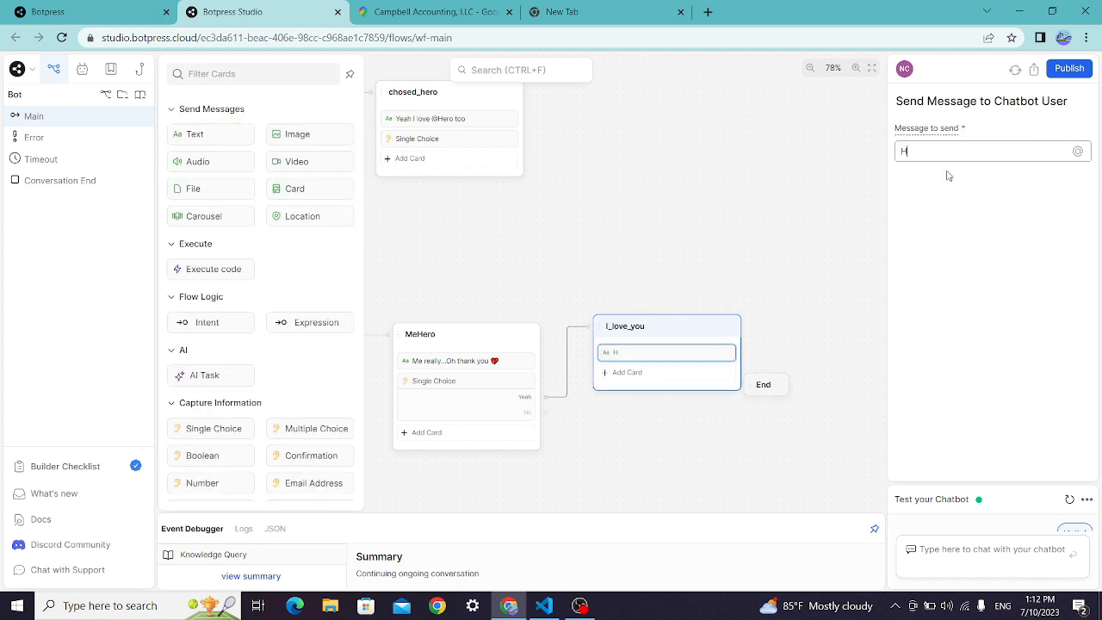
{"action": "type", "text": "ey @"}
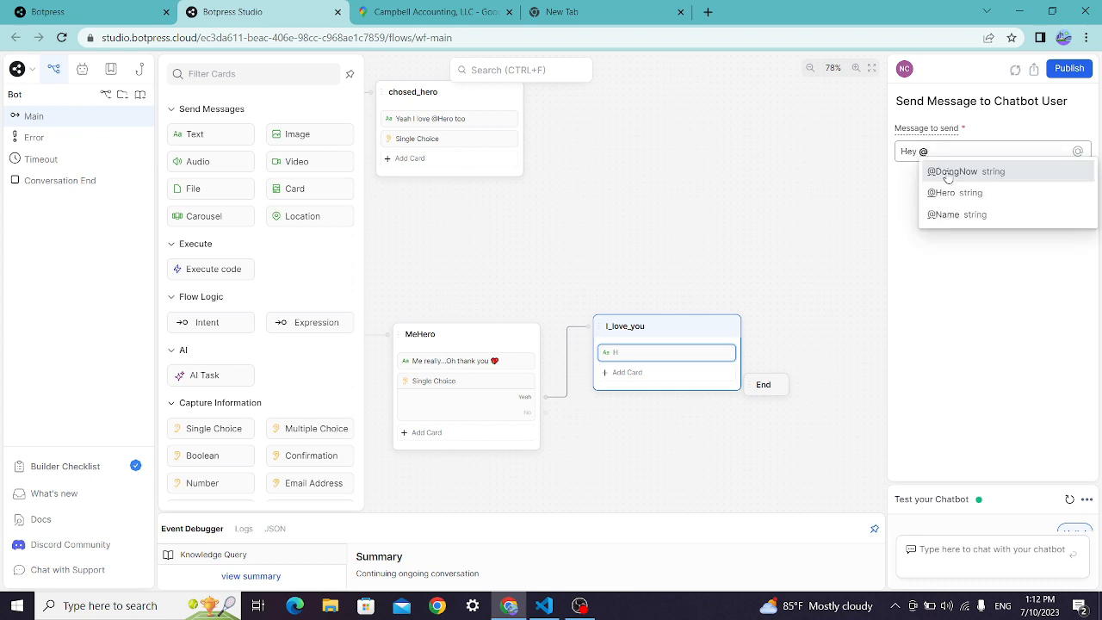
{"action": "type", "text": "Na"}
{"action": "key", "text": "Return"}
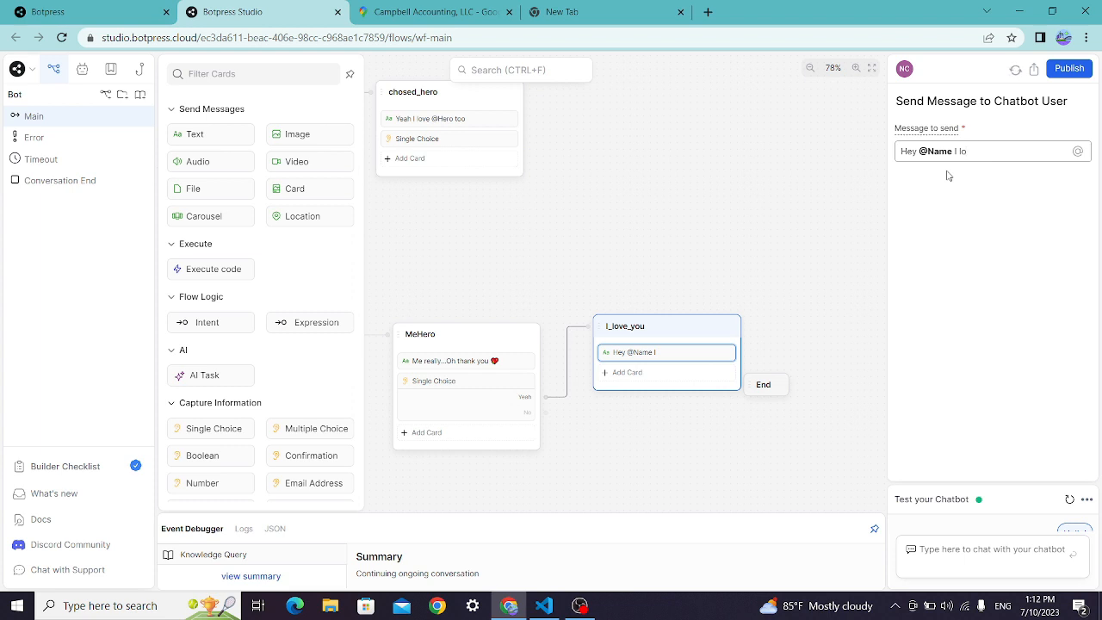
{"action": "type", "text": "I love"}
{"action": "type", "text": ". "}
{"action": "type", "text": "Ilike"}
{"action": "key", "text": "BackSpace"}
{"action": "type", "text": "U"}
Add a Single Choice card to the I_love_you node asking "So are u in ?"
{"action": "left_click", "coordinate": [673, 324]}
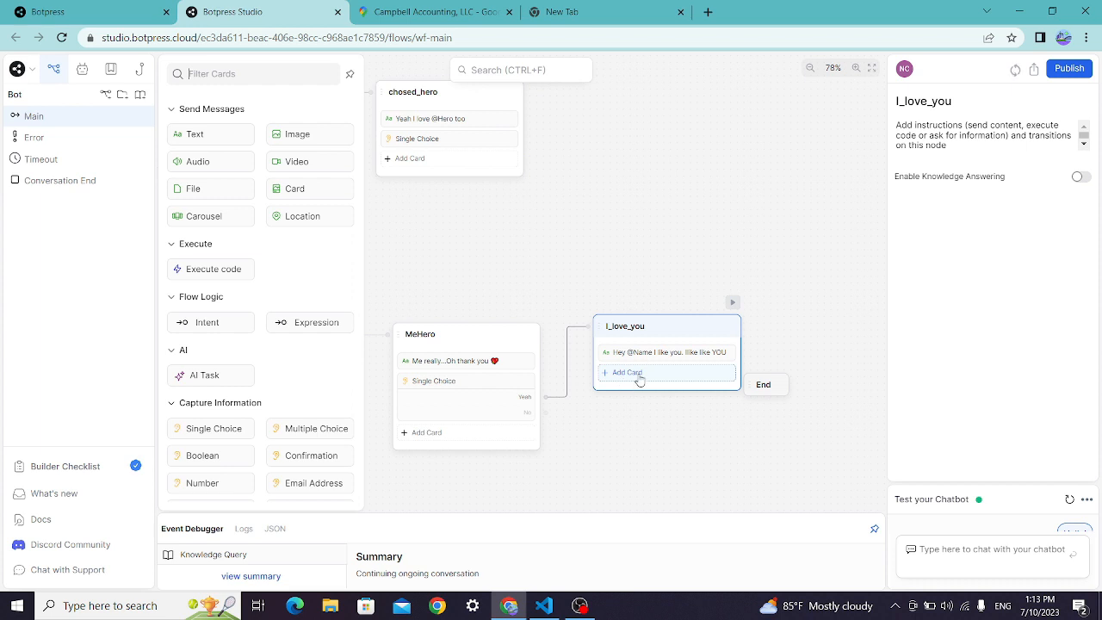
{"action": "left_click_drag", "start_coordinate": [231, 427], "coordinate": [667, 373]}
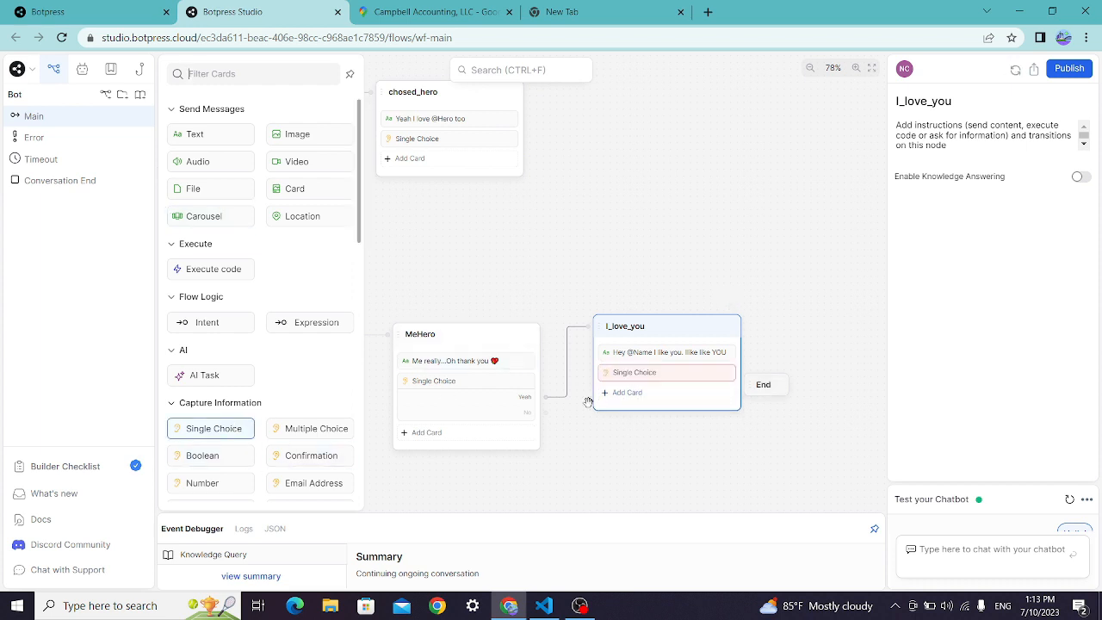
{"action": "type", "text": "So"}
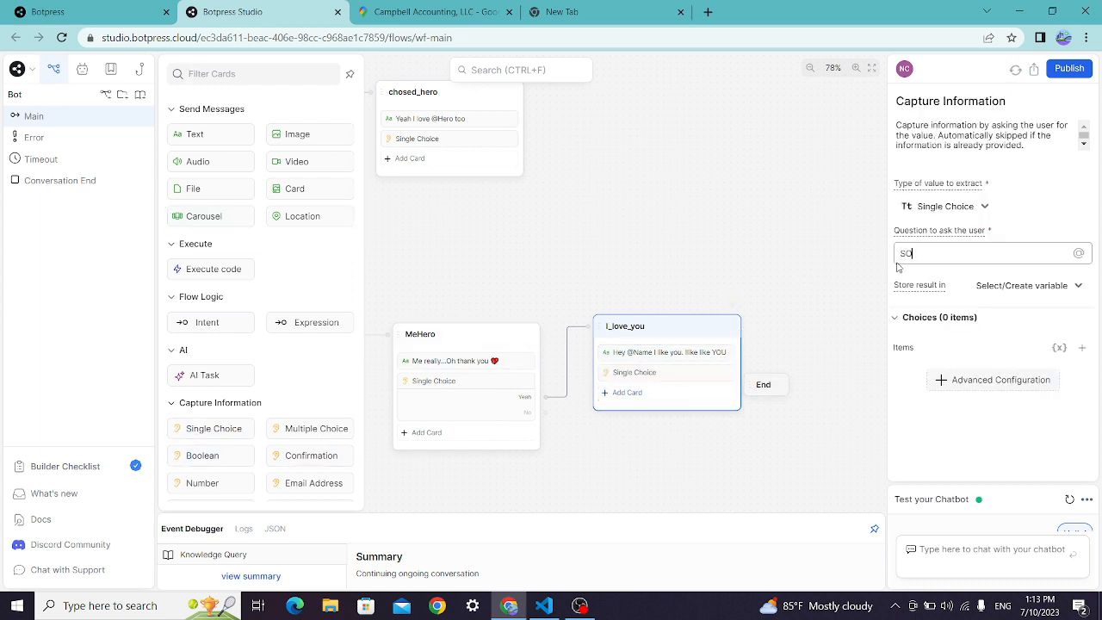
{"action": "key", "text": "BackSpace"}
{"action": "key", "text": "BackSpace"}
{"action": "type", "text": "s"}
{"action": "key", "text": "BackSpace"}
{"action": "type", "text": "So are u in"}
Add the choices Yeah and Noooo to the Single Choice card of I_love_you
{"action": "left_click", "coordinate": [1081, 348]}
{"action": "left_click", "coordinate": [1081, 347]}
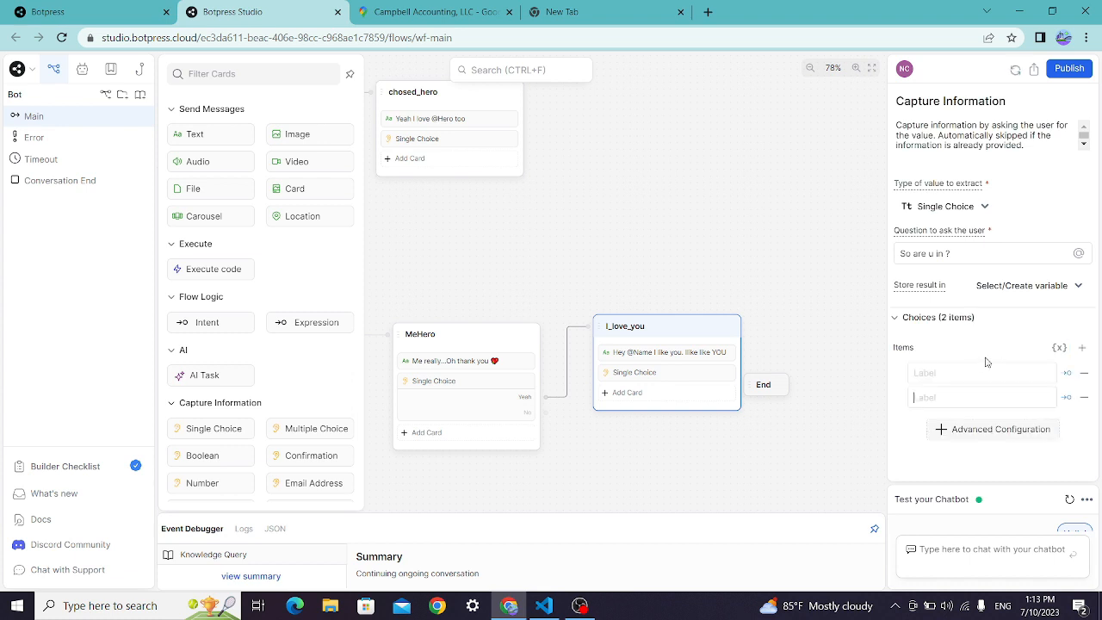
{"action": "type", "text": "Y"}
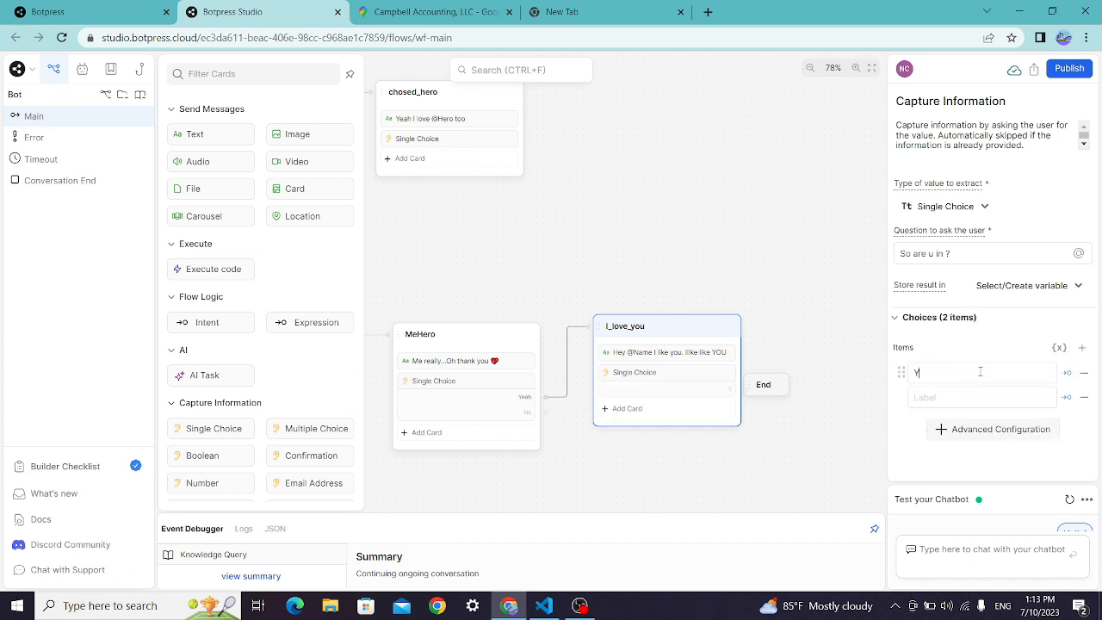
{"action": "type", "text": "ec"}
{"action": "left_click", "coordinate": [985, 399]}
{"action": "type", "text": "N"}
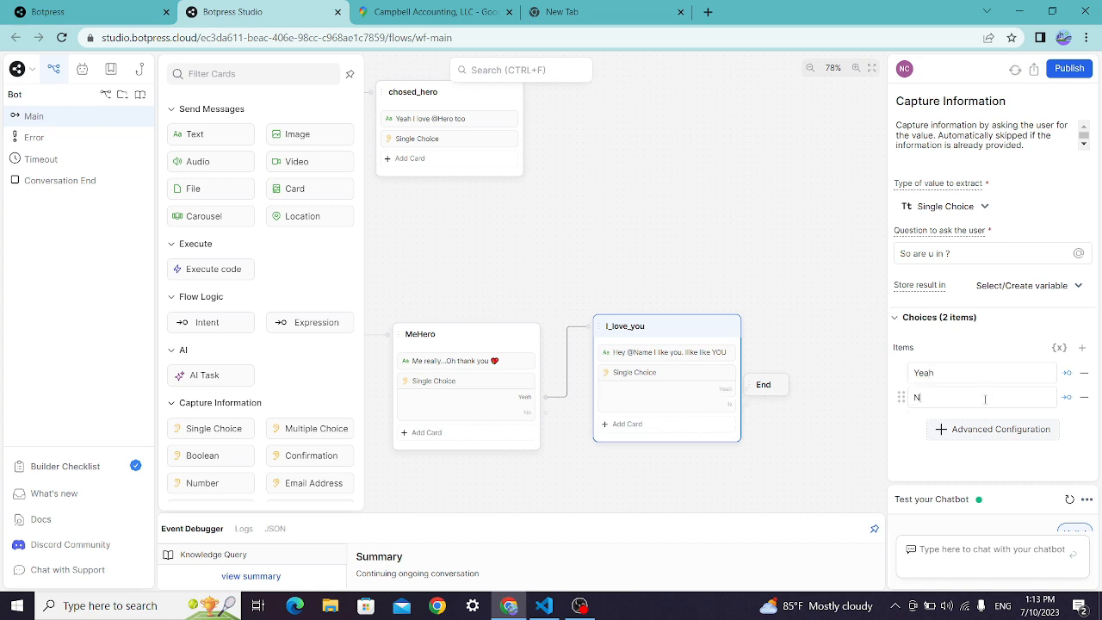
{"action": "type", "text": "oooo"}
Move the End node farther from I_love_you and branch its Yeah choice to a new standard node named Yesans
{"action": "left_click_drag", "start_coordinate": [772, 298], "coordinate": [736, 218]}
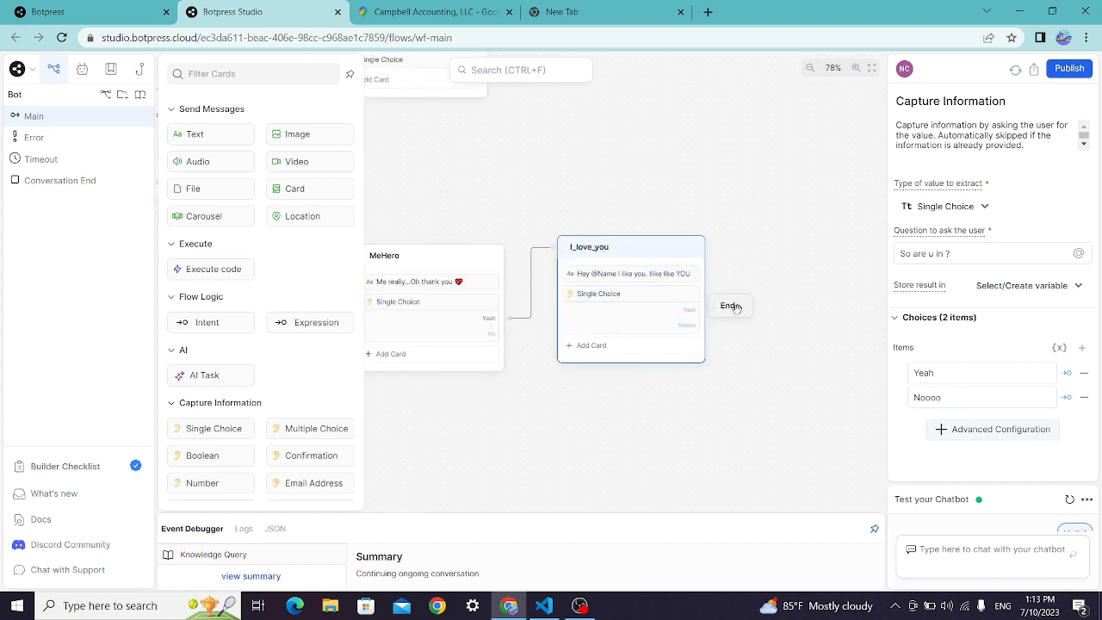
{"action": "left_click_drag", "start_coordinate": [733, 307], "coordinate": [864, 289]}
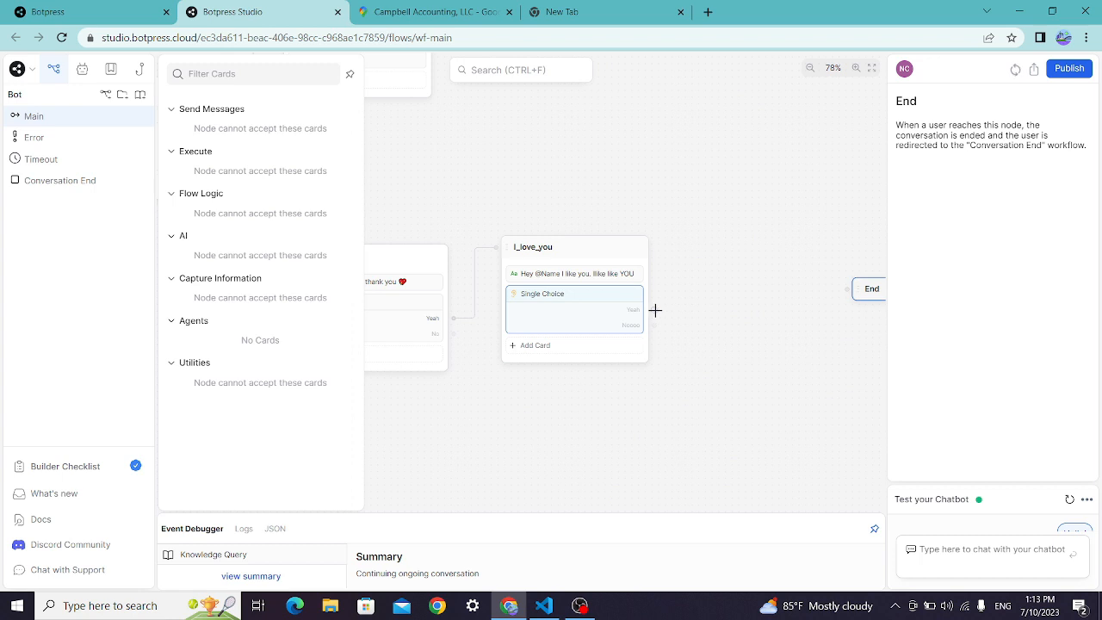
{"action": "left_click_drag", "start_coordinate": [655, 310], "coordinate": [483, 327]}
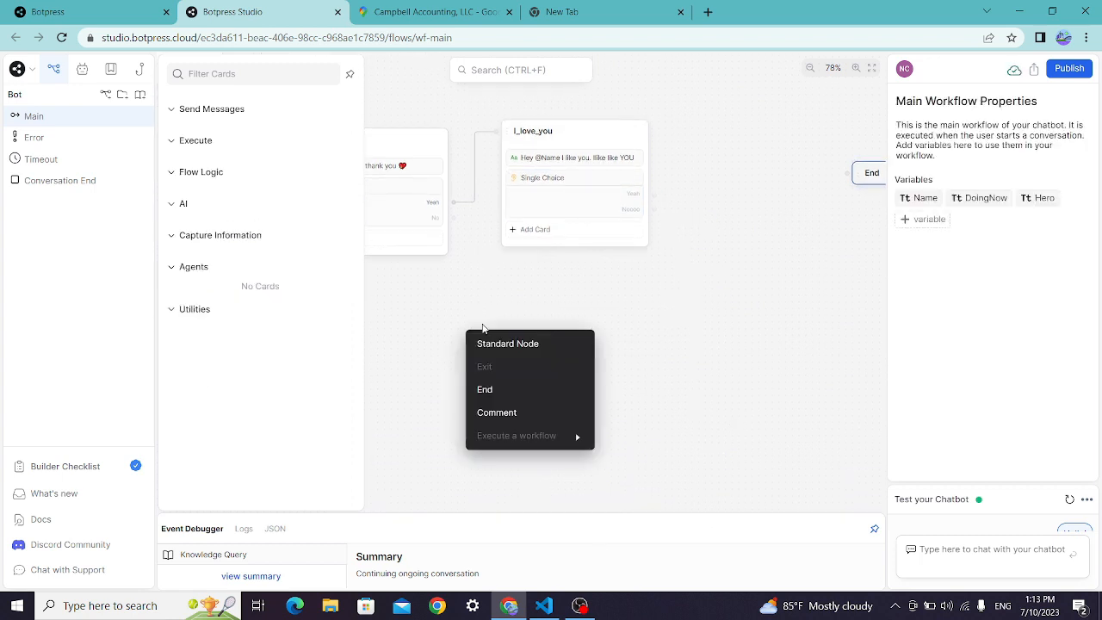
{"action": "left_click", "coordinate": [541, 344]}
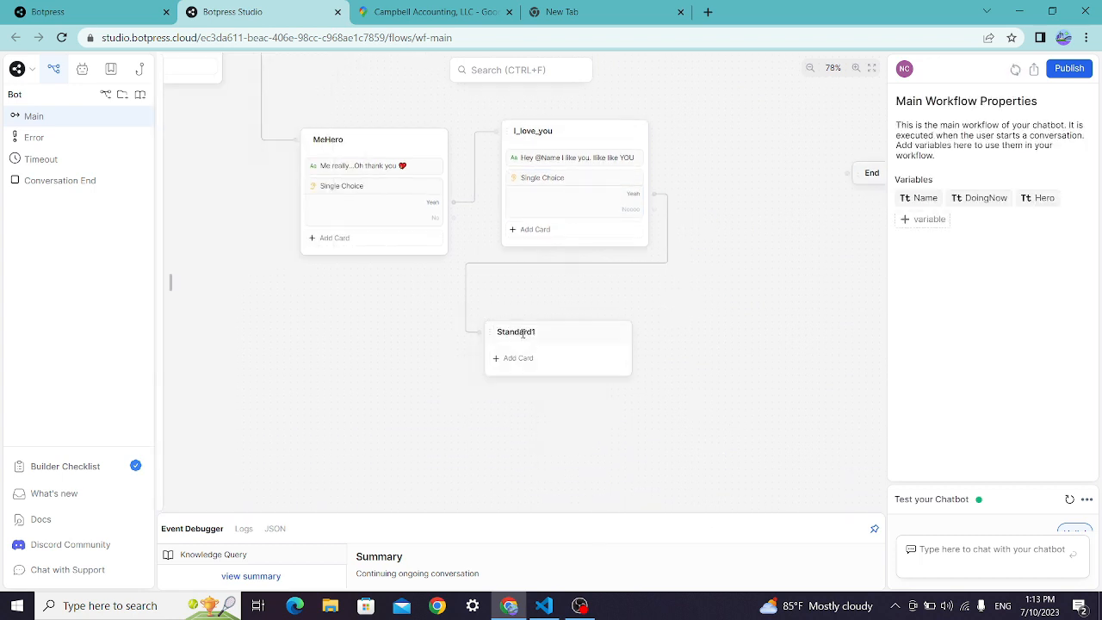
{"action": "double_click", "coordinate": [527, 334]}
{"action": "type", "text": "Yesans"}
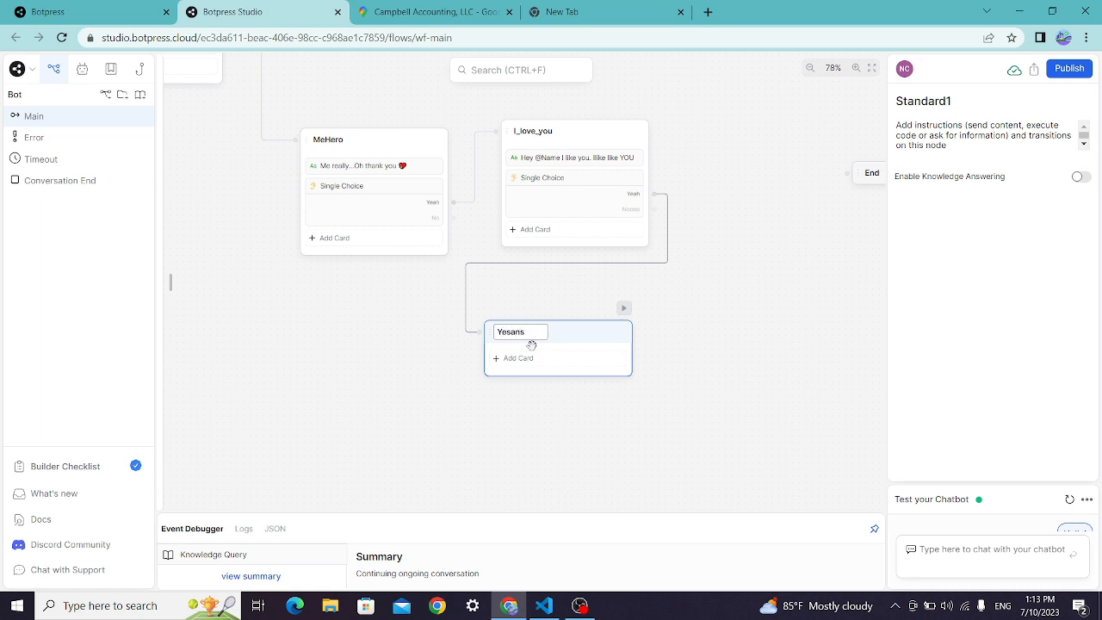
{"action": "left_click", "coordinate": [532, 358]}
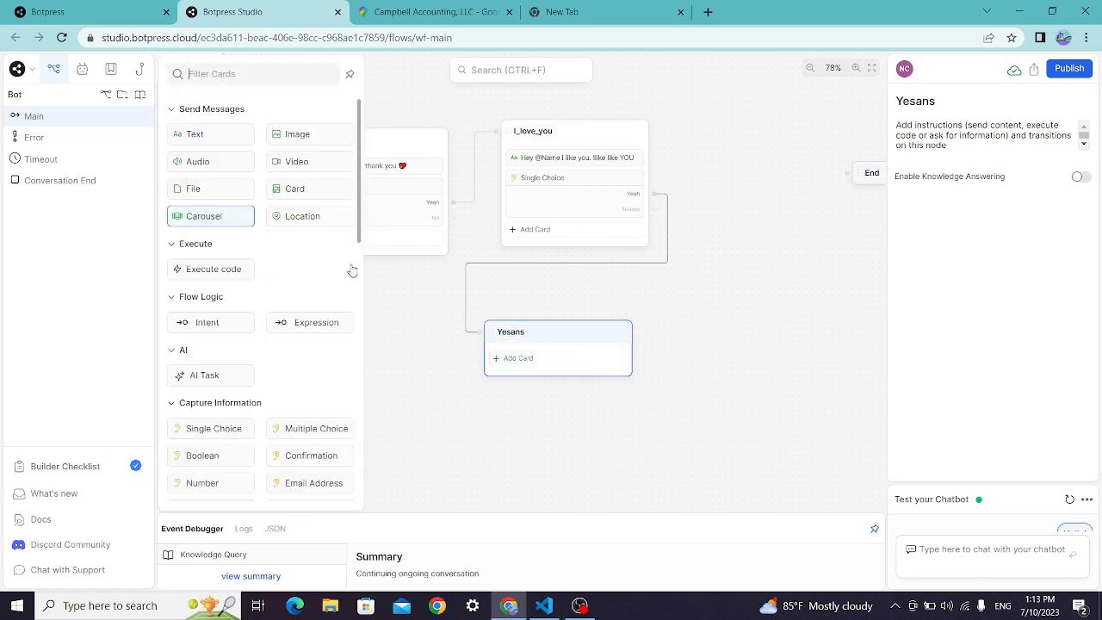
{"action": "left_click", "coordinate": [219, 135]}
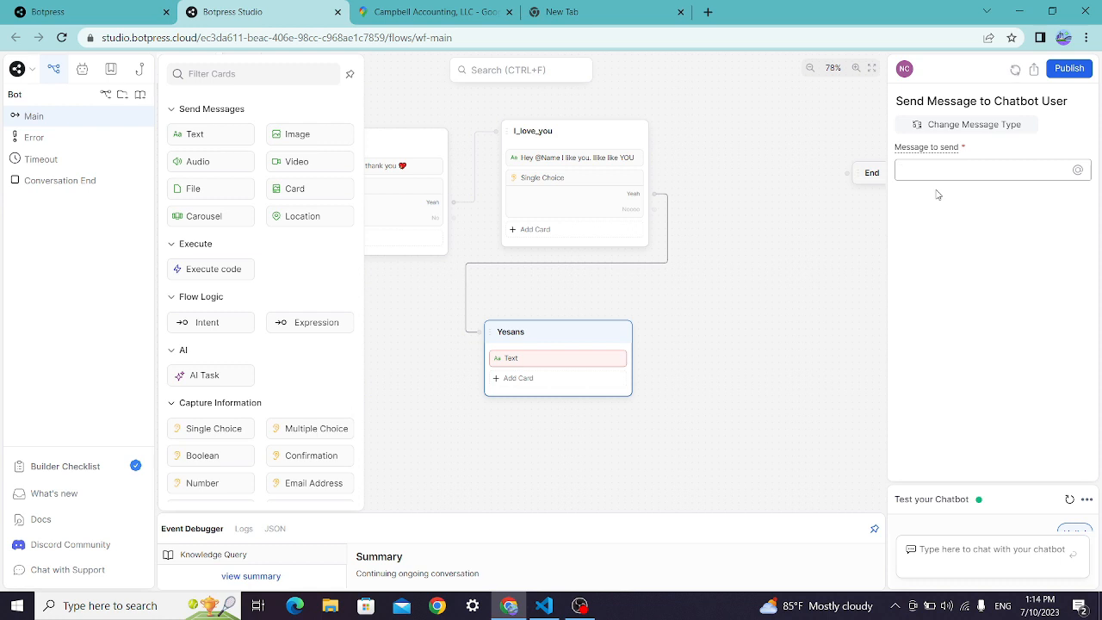
{"action": "type", "text": "Thank"}
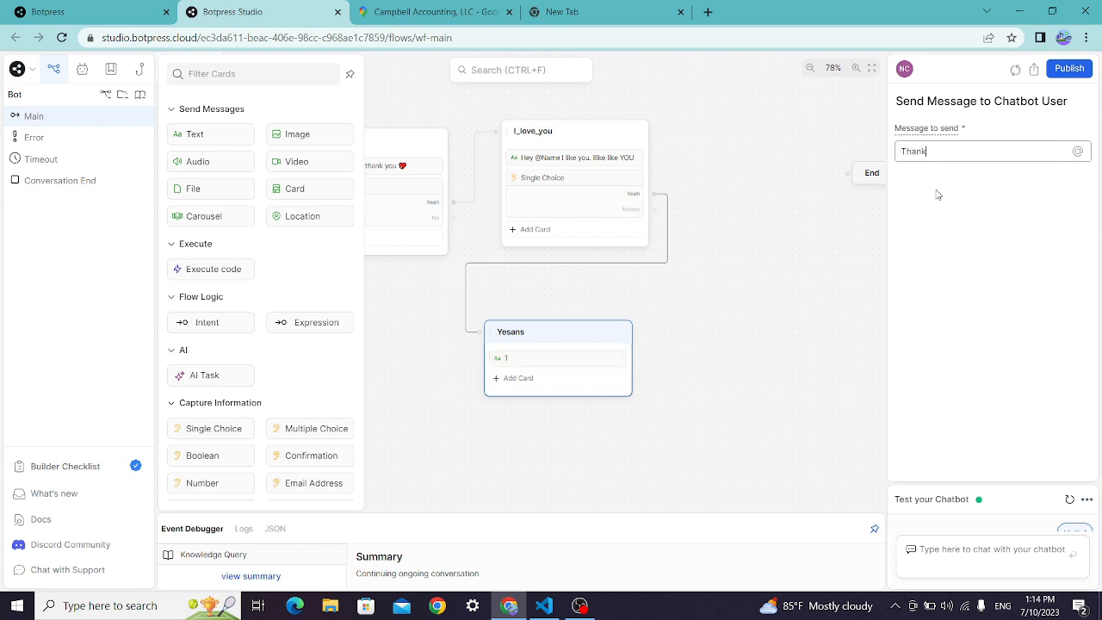
{"action": "type", "text": "s @"}
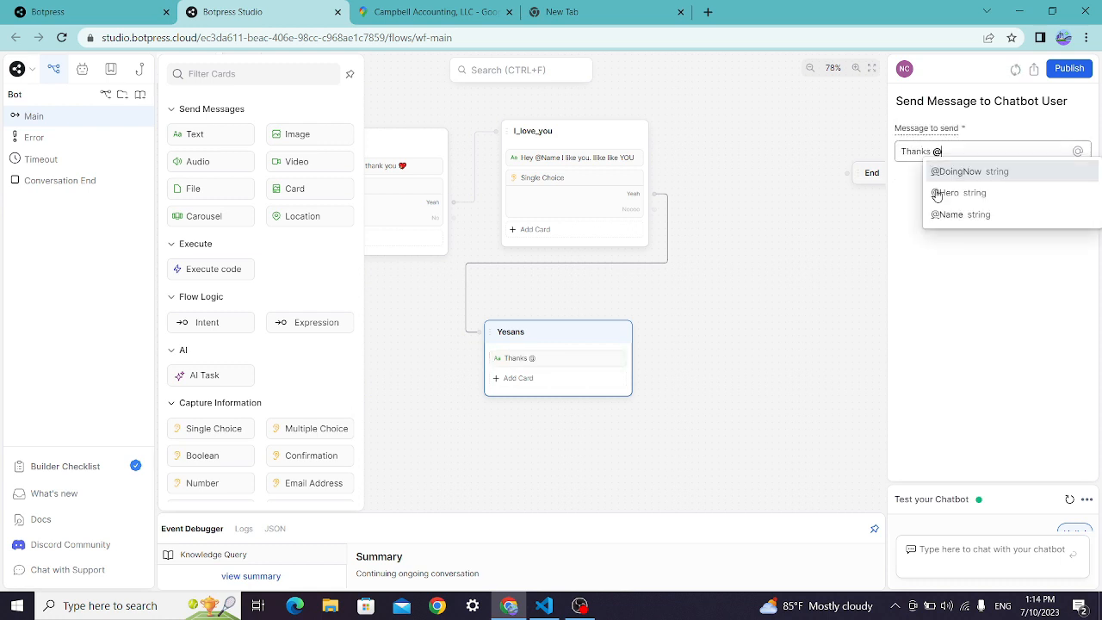
{"action": "type", "text": "na"}
{"action": "key", "text": "Return"}
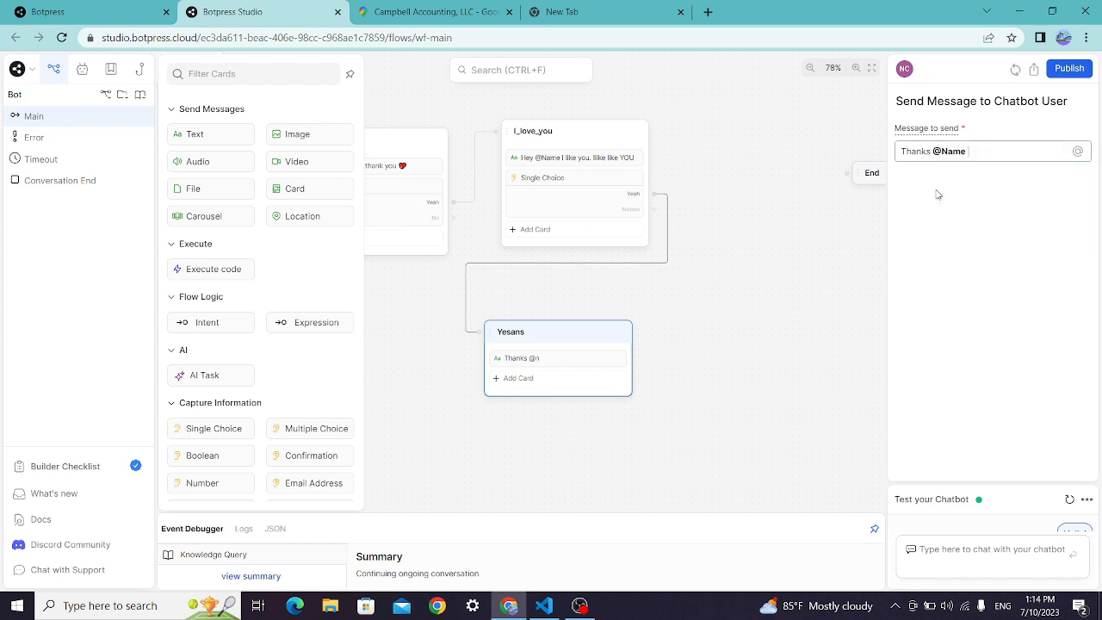
{"action": "type", "text": "I love you y"}
{"action": "type", "text": "er "}
{"action": "type", "text": "much"}
{"action": "left_click", "coordinate": [750, 284]}
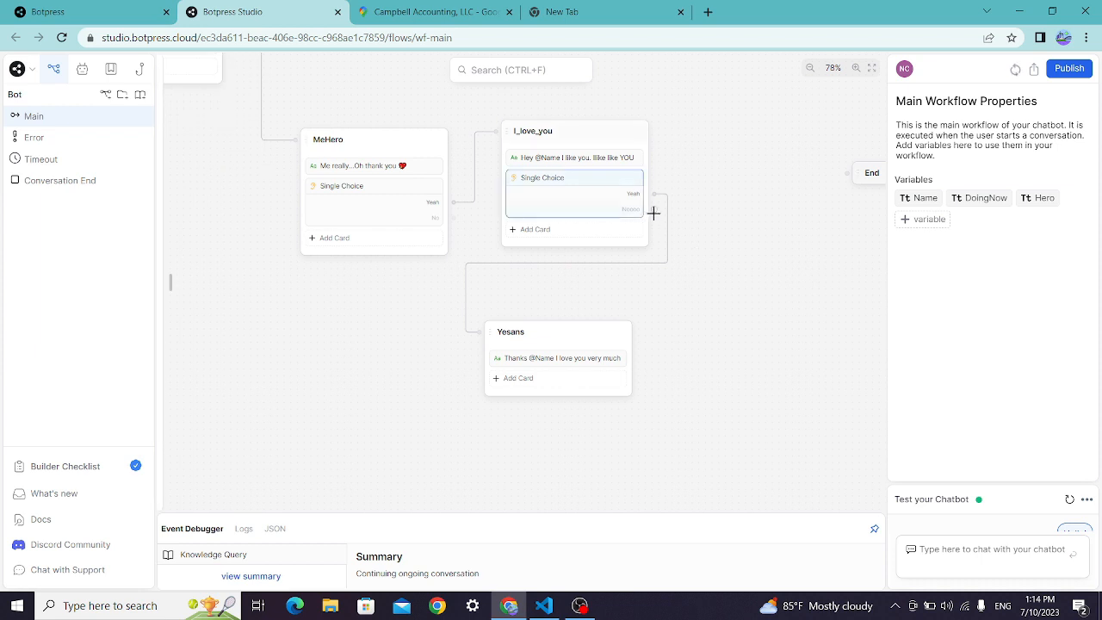
Branch the Noooo choice of I_love_you to a new standard node named Noans
{"action": "mouse_move", "coordinate": [653, 212]}
{"action": "left_mouse_down"}
{"action": "mouse_move", "coordinate": [701, 204]}
{"action": "mouse_move", "coordinate": [706, 347]}
{"action": "mouse_move", "coordinate": [440, 433]}
{"action": "mouse_move", "coordinate": [472, 352]}
{"action": "mouse_move", "coordinate": [647, 160]}
{"action": "mouse_move", "coordinate": [645, 190]}
{"action": "mouse_move", "coordinate": [755, 149]}
{"action": "mouse_move", "coordinate": [688, 197]}
{"action": "mouse_move", "coordinate": [652, 248]}
{"action": "mouse_move", "coordinate": [683, 137]}
{"action": "mouse_move", "coordinate": [445, 239]}
{"action": "mouse_move", "coordinate": [452, 327]}
{"action": "mouse_move", "coordinate": [440, 273]}
{"action": "mouse_move", "coordinate": [481, 342]}
{"action": "mouse_move", "coordinate": [560, 348]}
{"action": "mouse_move", "coordinate": [657, 273]}
{"action": "mouse_move", "coordinate": [657, 209]}
{"action": "mouse_move", "coordinate": [659, 232]}
{"action": "left_mouse_up"}
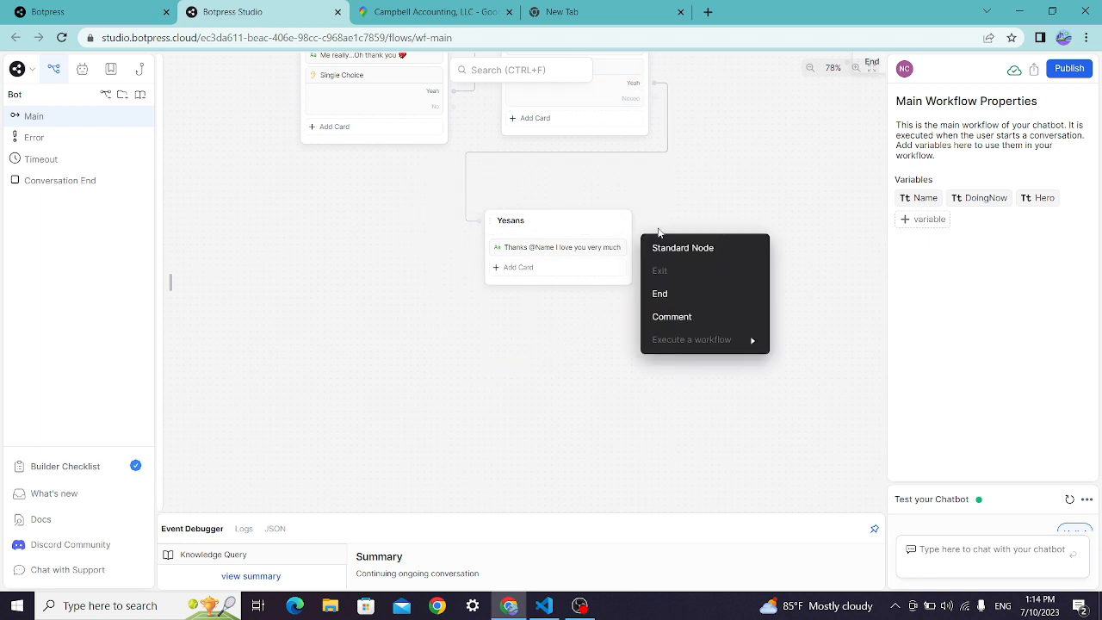
{"action": "left_click", "coordinate": [702, 249]}
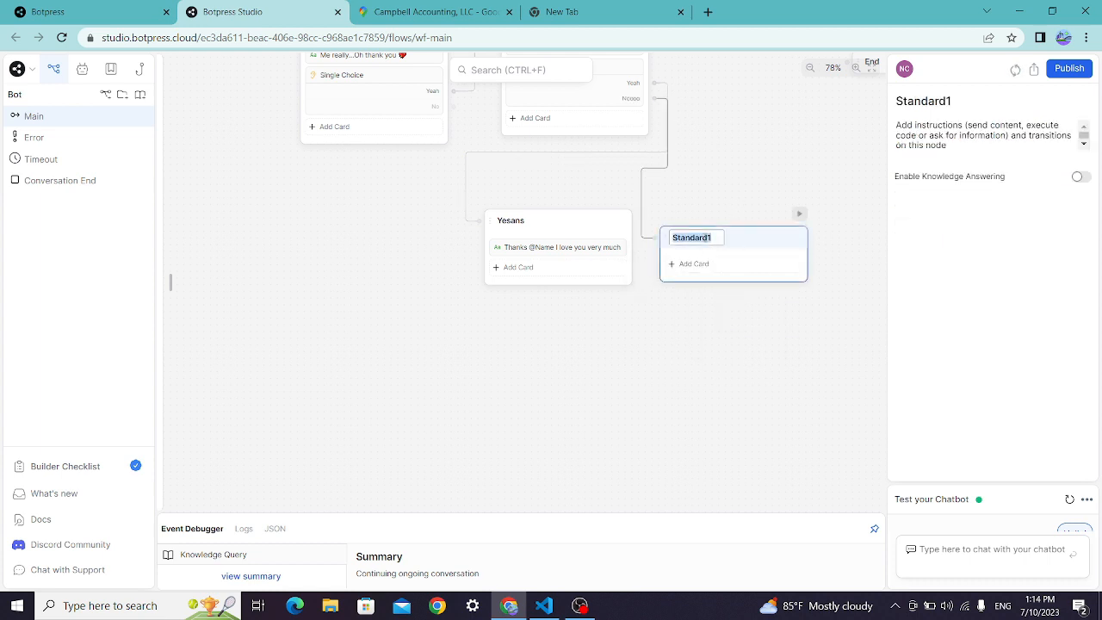
{"action": "type", "text": "Noans"}
Add a Text card to Noans with the message "Its okey...Byebye" and move the Yesans node farther away from it
{"action": "left_click", "coordinate": [714, 270]}
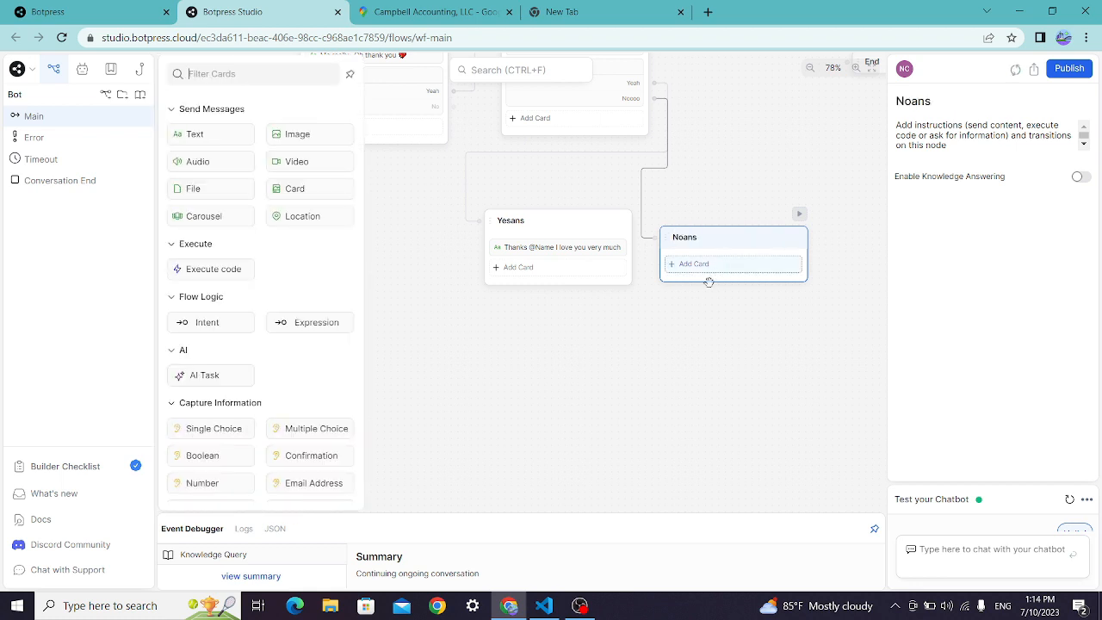
{"action": "left_click_drag", "start_coordinate": [216, 135], "coordinate": [797, 278]}
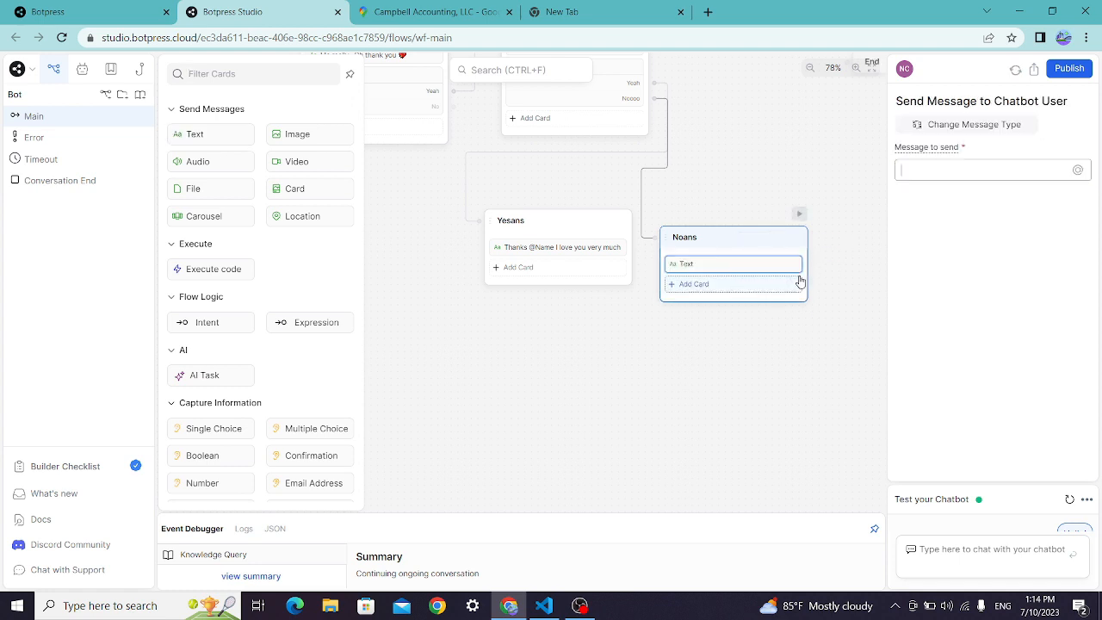
{"action": "type", "text": "I"}
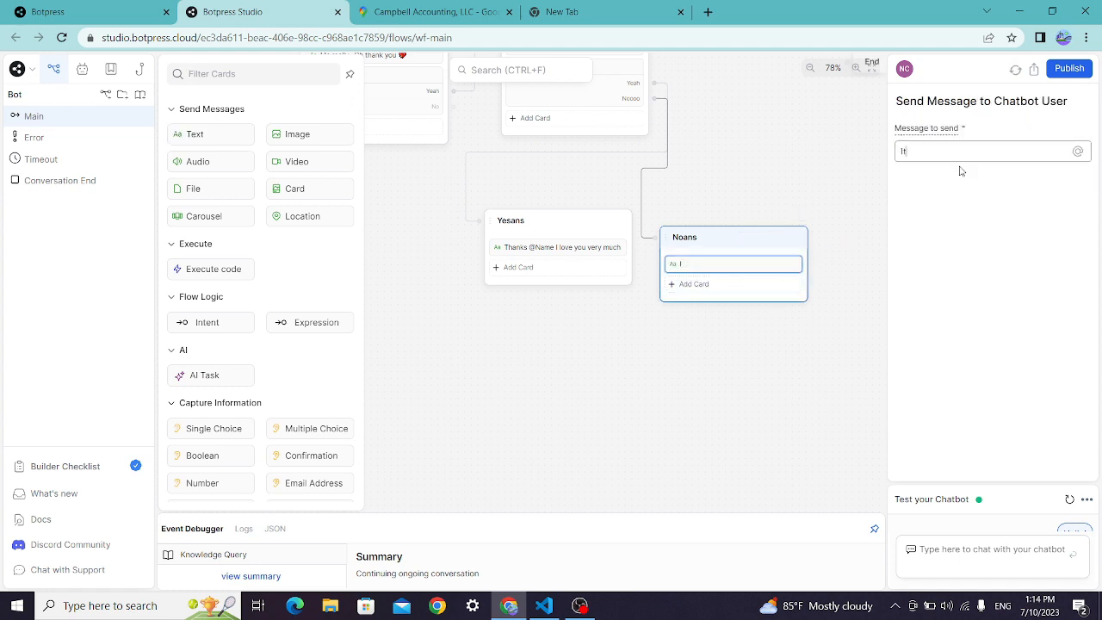
{"action": "type", "text": "ts okey...Byebye"}
{"action": "left_click_drag", "start_coordinate": [710, 191], "coordinate": [668, 316]}
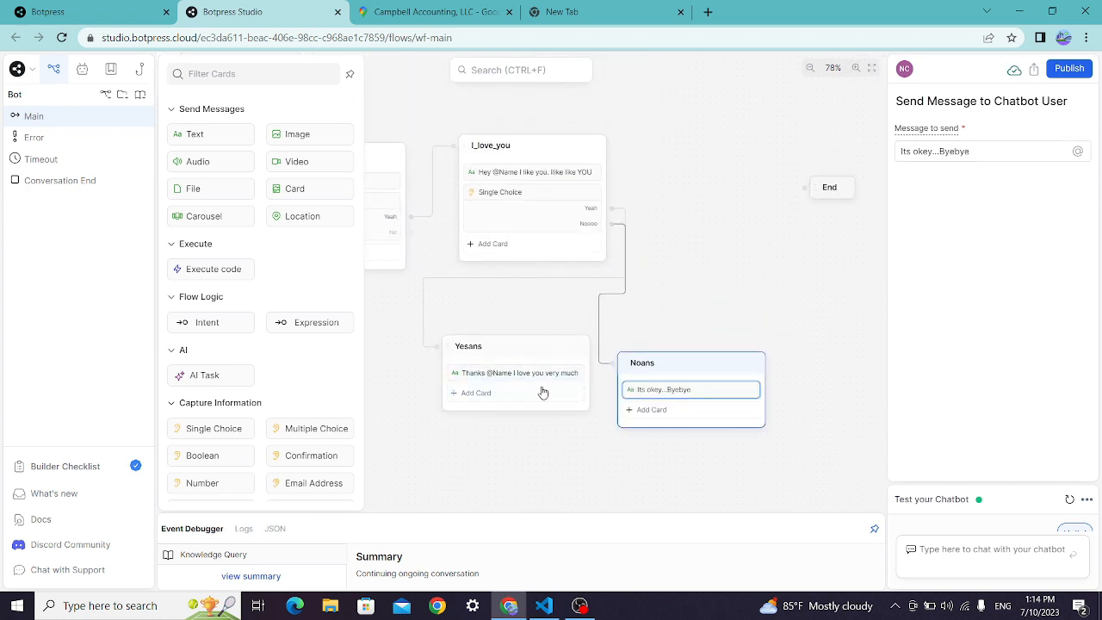
{"action": "left_click_drag", "start_coordinate": [557, 346], "coordinate": [523, 322]}
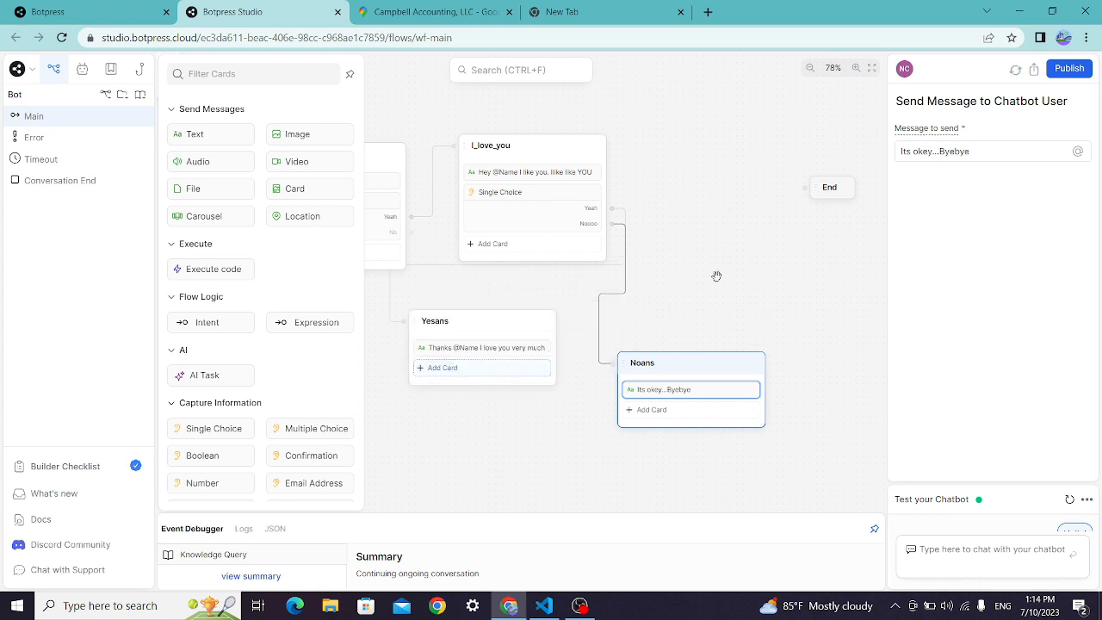
Add the choices Yes and no to the Single Choice card about watching a movie in the chosed_hero node
{"action": "left_click_drag", "start_coordinate": [716, 276], "coordinate": [632, 616]}
{"action": "left_click_drag", "start_coordinate": [621, 271], "coordinate": [792, 181]}
{"action": "left_click_drag", "start_coordinate": [602, 241], "coordinate": [742, 236]}
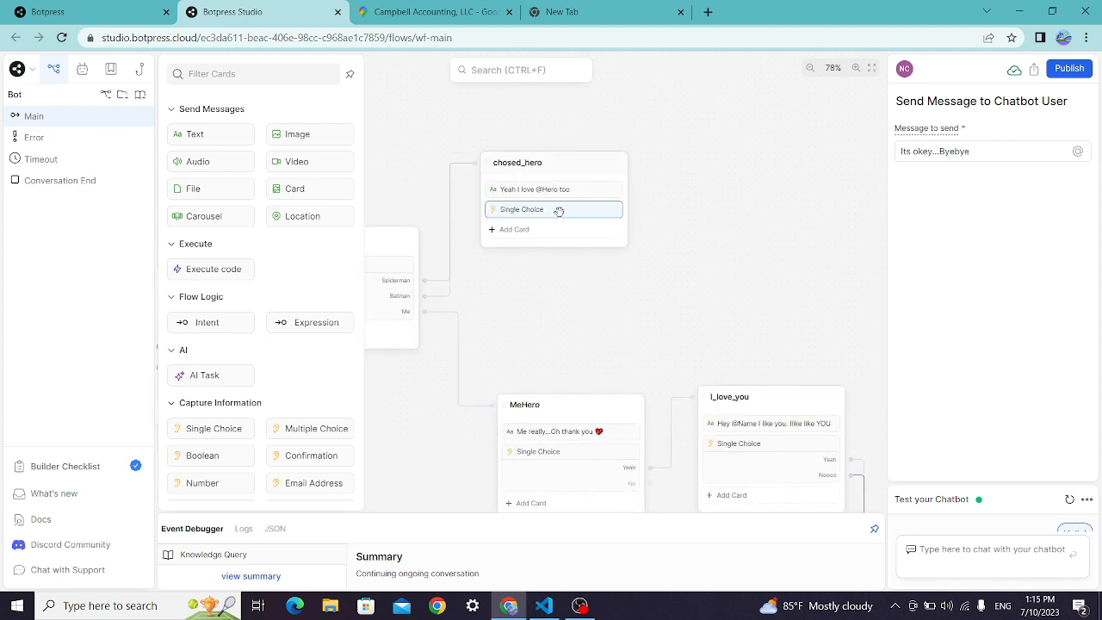
{"action": "left_click", "coordinate": [580, 209]}
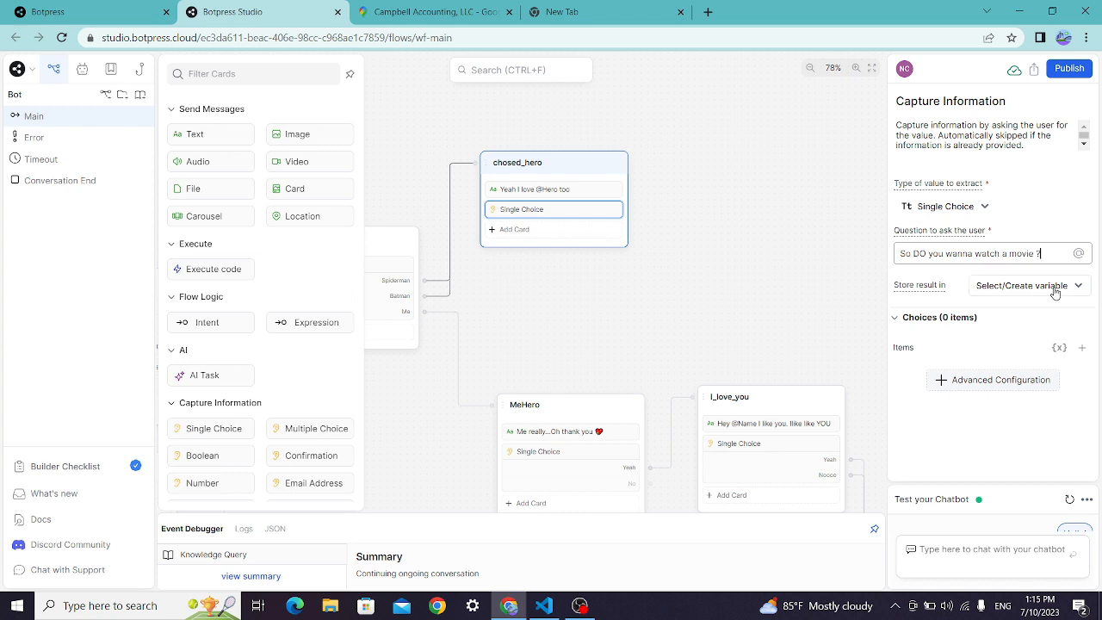
{"action": "left_click_drag", "start_coordinate": [686, 268], "coordinate": [745, 249]}
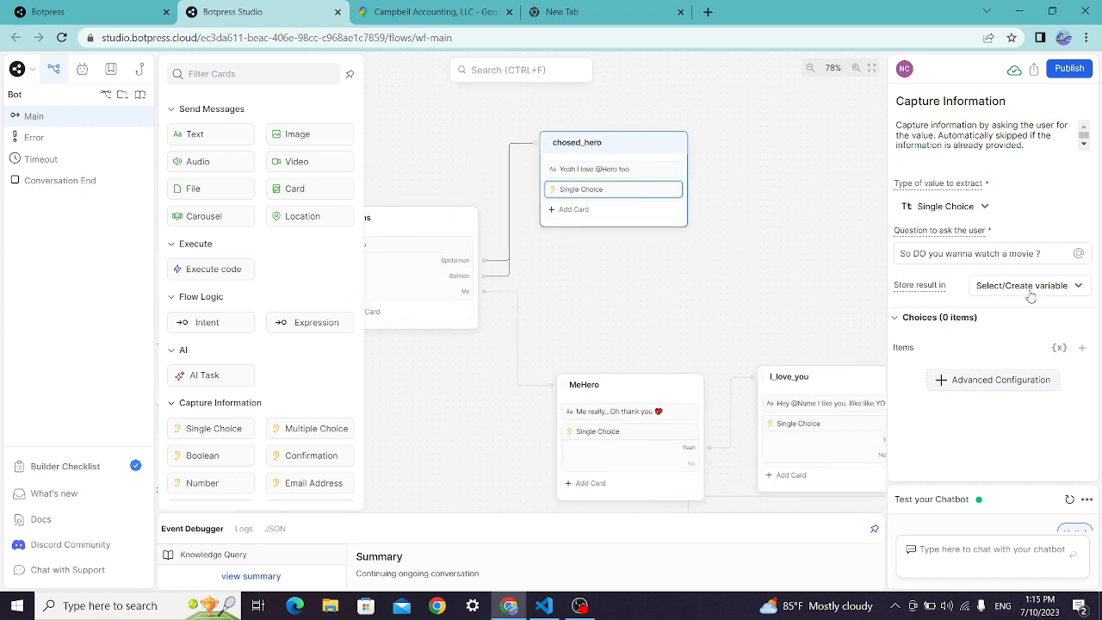
{"action": "left_click", "coordinate": [1083, 349]}
{"action": "left_click", "coordinate": [1082, 348]}
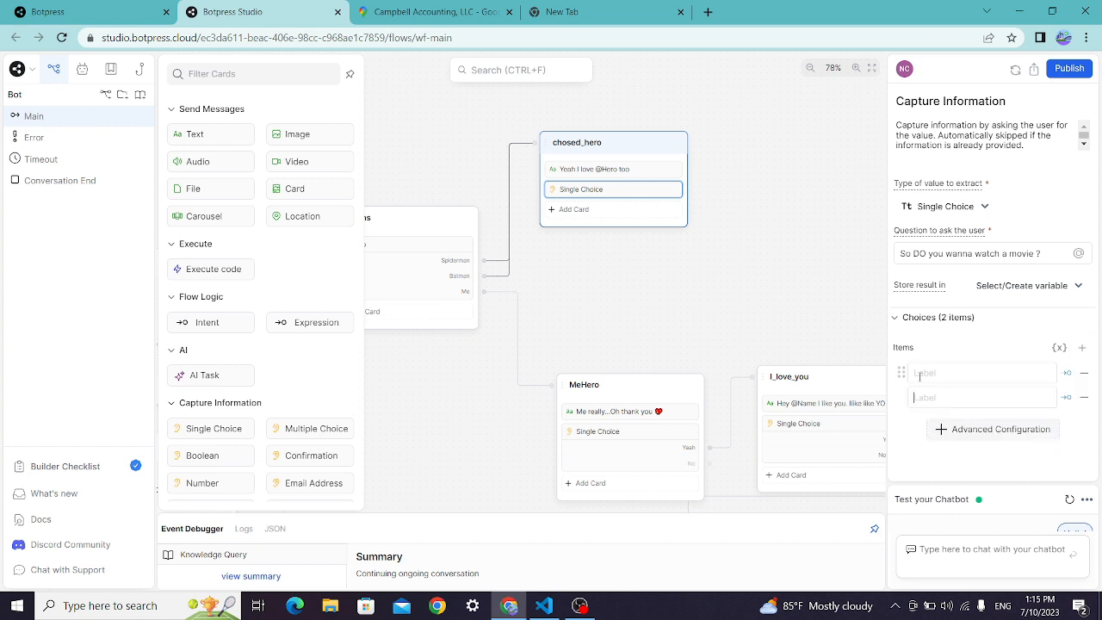
{"action": "left_click", "coordinate": [921, 376]}
{"action": "type", "text": "Yes"}
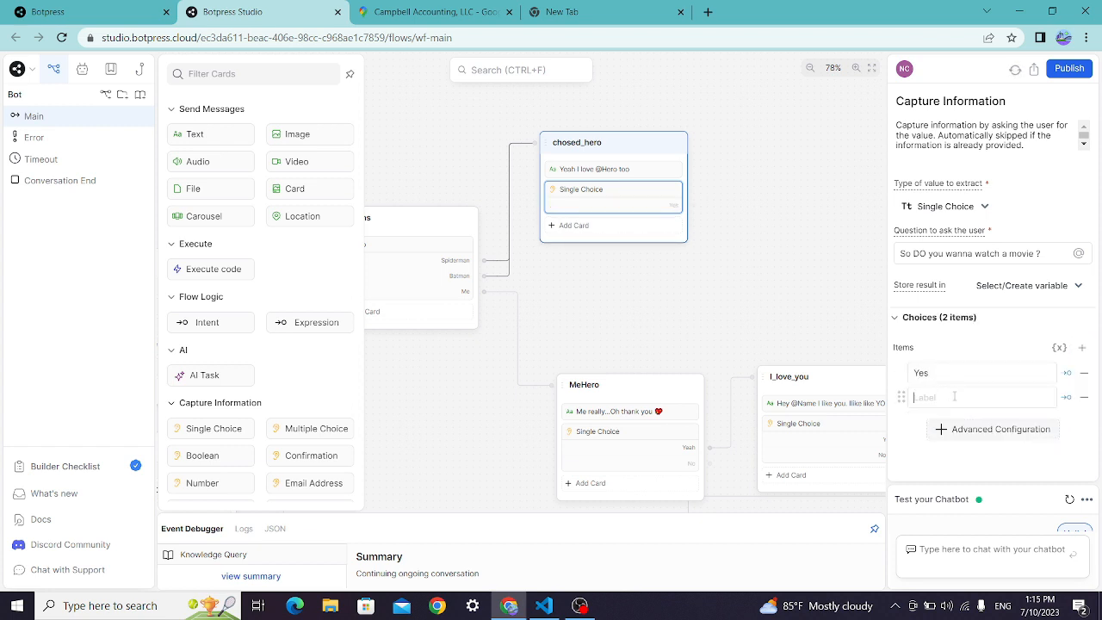
{"action": "type", "text": "no"}
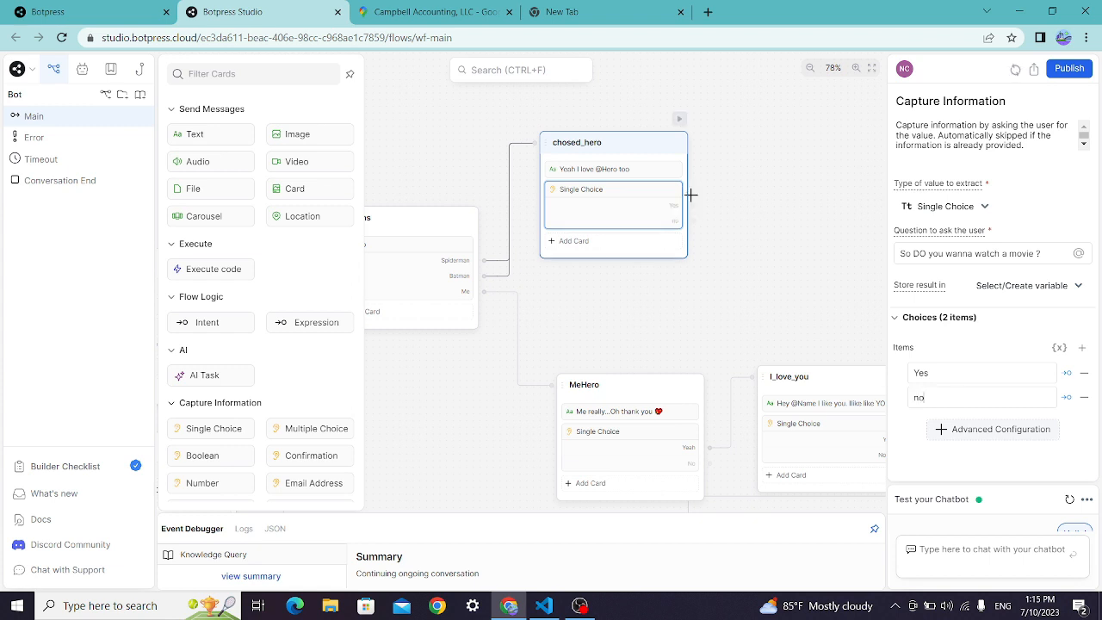
Branch the Yes choice of chosed_hero to a new standard node named yesans
{"action": "left_click_drag", "start_coordinate": [695, 204], "coordinate": [720, 153]}
{"action": "left_click", "coordinate": [790, 176]}
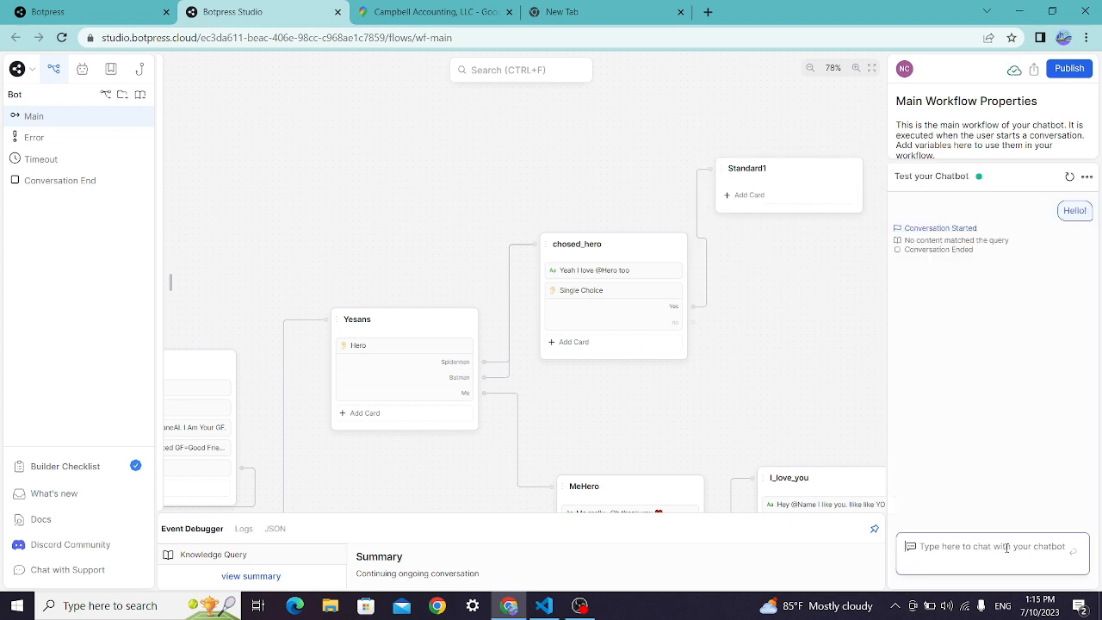
{"action": "left_click", "coordinate": [766, 196]}
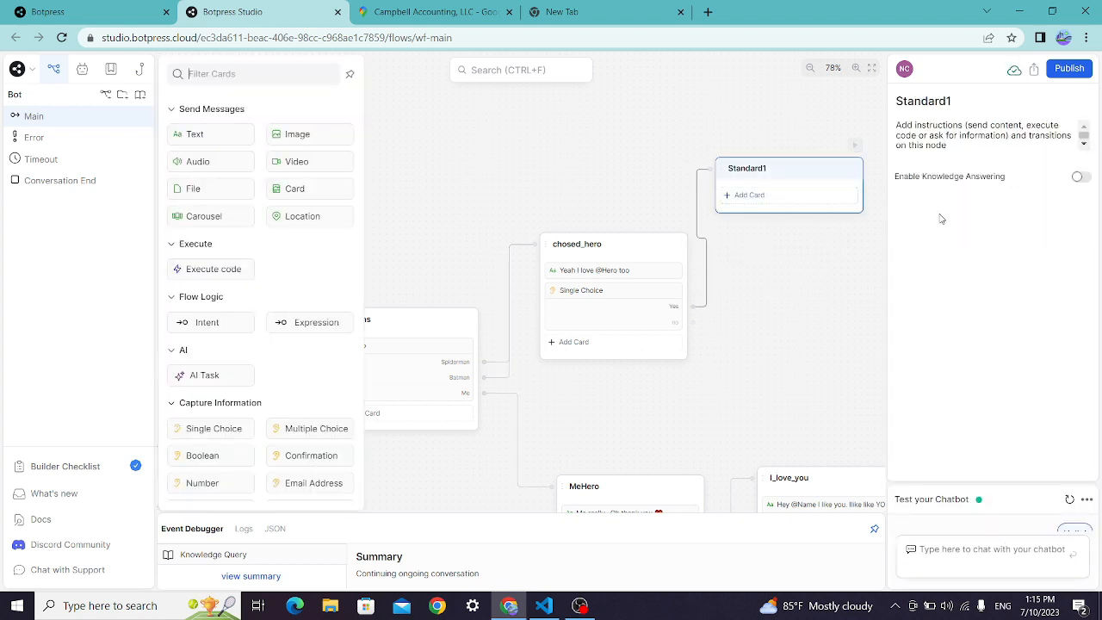
{"action": "double_click", "coordinate": [752, 169]}
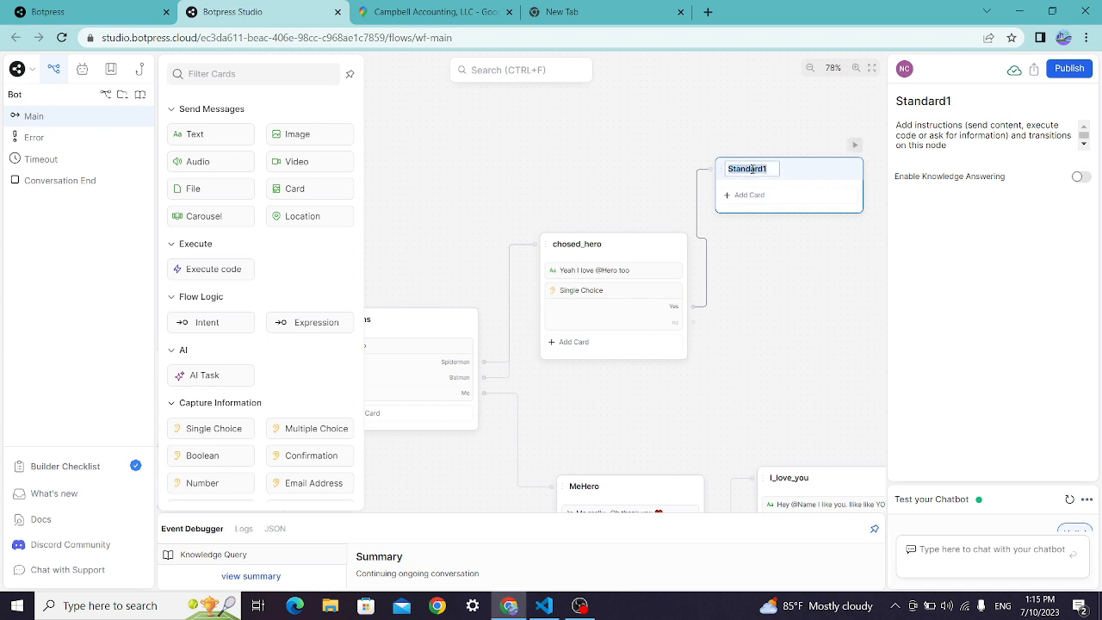
{"action": "type", "text": "yesans"}
{"action": "key", "text": "Return"}
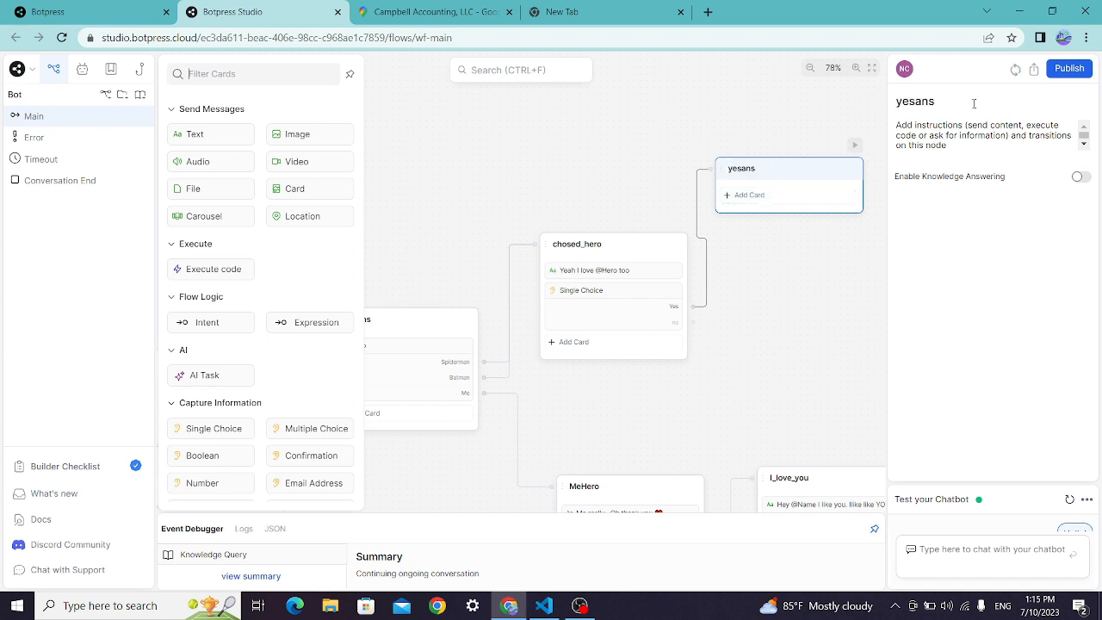
Add a Text card to the yesans node with the message "I love movies too"
{"action": "left_click_drag", "start_coordinate": [192, 136], "coordinate": [785, 196]}
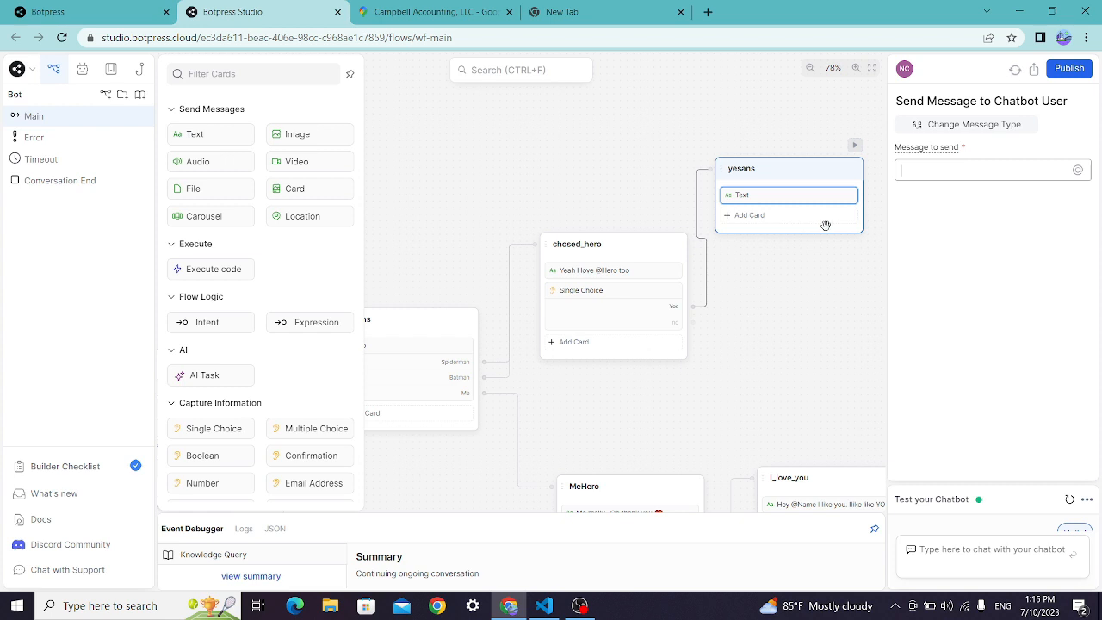
{"action": "type", "text": "I"}
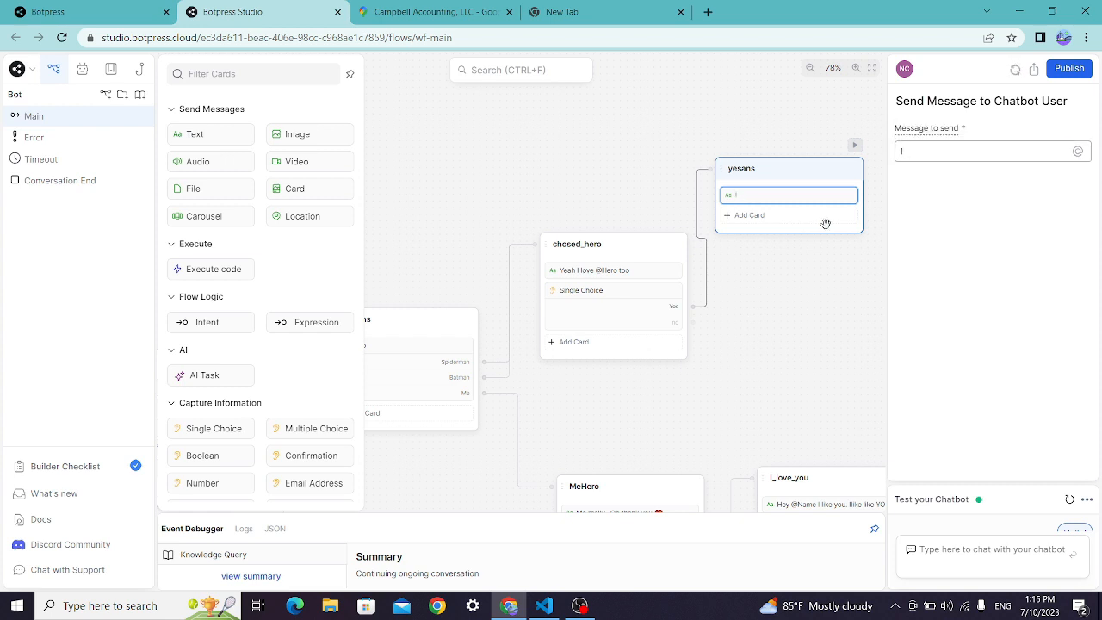
{"action": "type", "text": " love"}
{"action": "type", "text": " moc"}
{"action": "type", "text": "vies "}
{"action": "type", "text": "y"}
{"action": "key", "text": "BackSpace"}
{"action": "type", "text": "too"}
Add a Single Choice card to yesans that asks "Whats ur favorite Movie ?"
{"action": "left_click", "coordinate": [742, 216]}
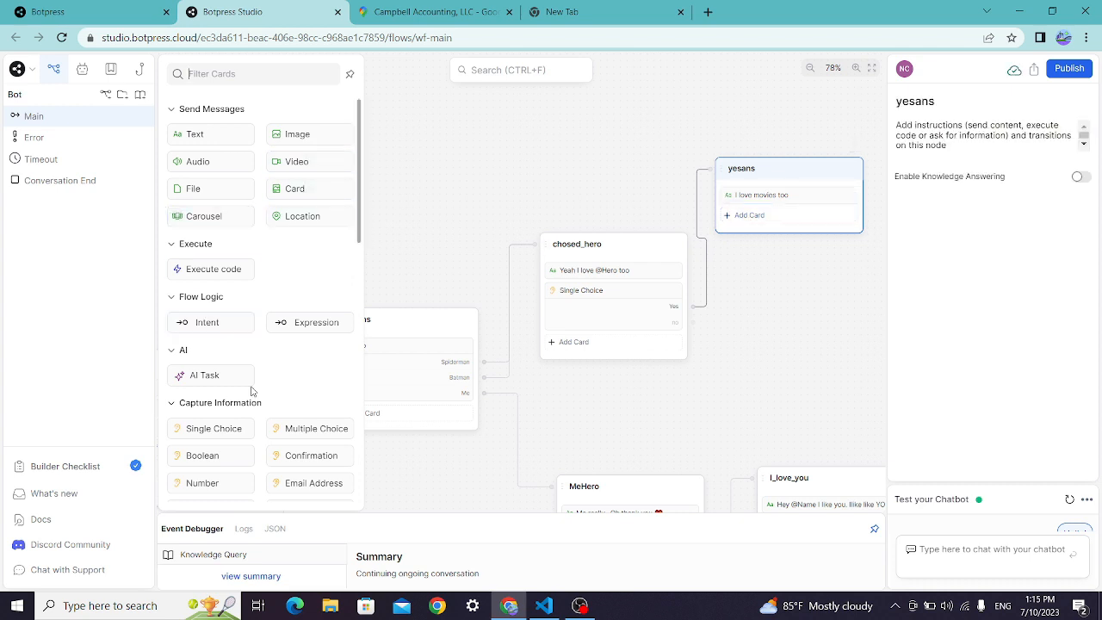
{"action": "left_click", "coordinate": [229, 428]}
{"action": "left_click", "coordinate": [940, 252]}
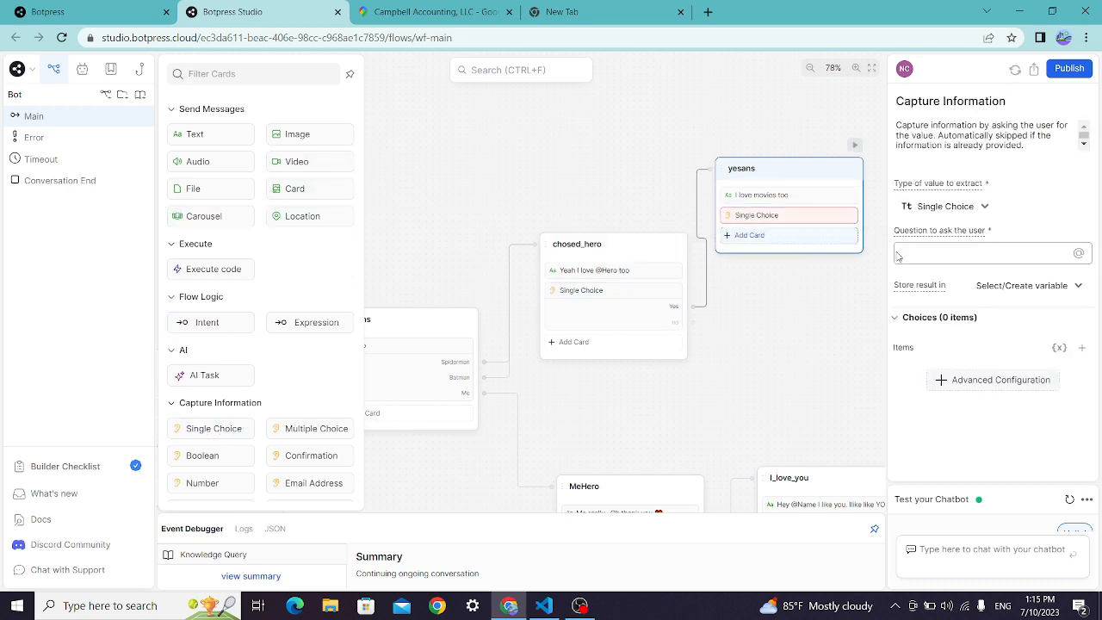
{"action": "type", "text": "WH"}
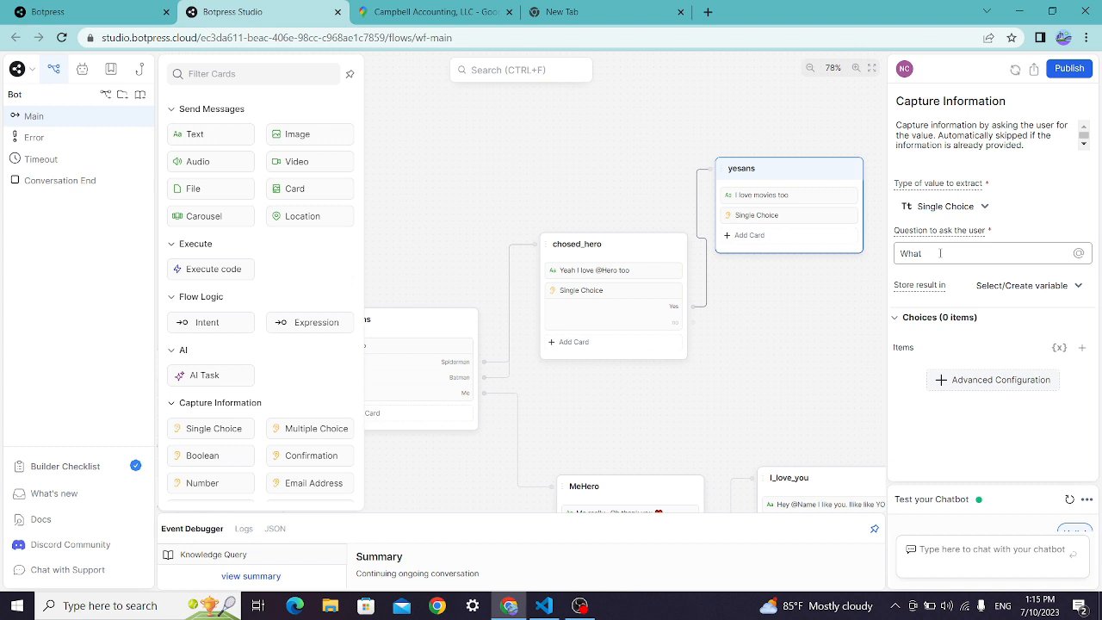
{"action": "type", "text": "at mo"}
{"action": "key", "text": "BackSpace"}
{"action": "key", "text": "BackSpace"}
{"action": "key", "text": "BackSpace"}
{"action": "key", "text": "BackSpace"}
{"action": "key", "text": "BackSpace"}
{"action": "key", "text": "BackSpace"}
{"action": "key", "text": "BackSpace"}
{"action": "key", "text": "BackSpace"}
{"action": "key", "text": "BackSpace"}
{"action": "key", "text": "BackSpace"}
{"action": "key", "text": "BackSpace"}
{"action": "key", "text": "BackSpace"}
{"action": "key", "text": "BackSpace"}
{"action": "key", "text": "BackSpace"}
{"action": "key", "text": "BackSpace"}
{"action": "key", "text": "BackSpace"}
{"action": "key", "text": "BackSpace"}
{"action": "key", "text": "BackSpace"}
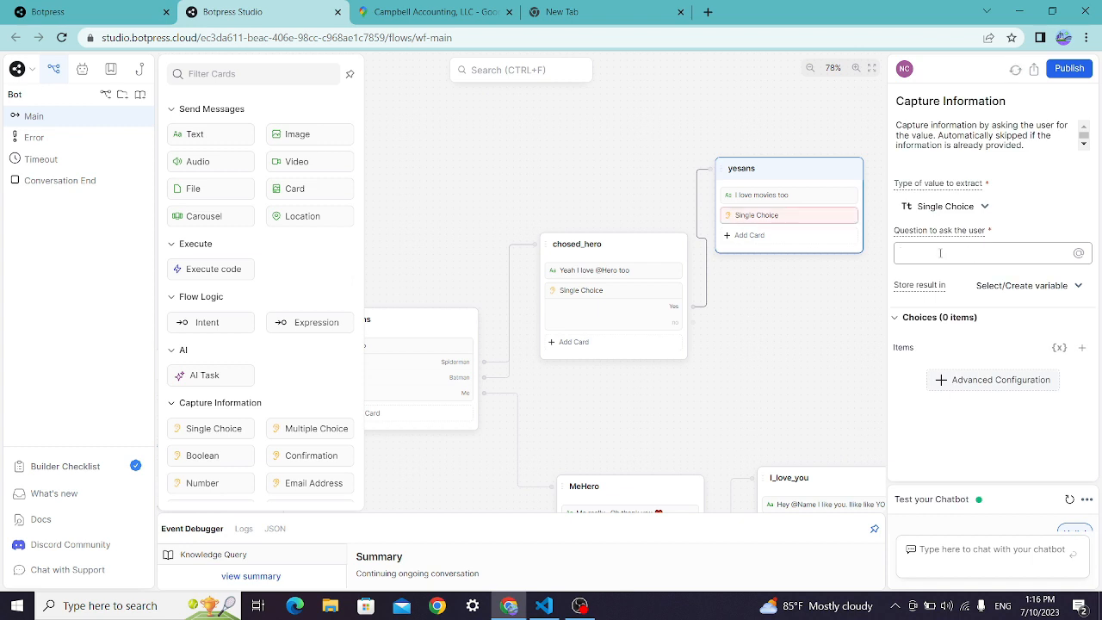
{"action": "type", "text": "Whats "}
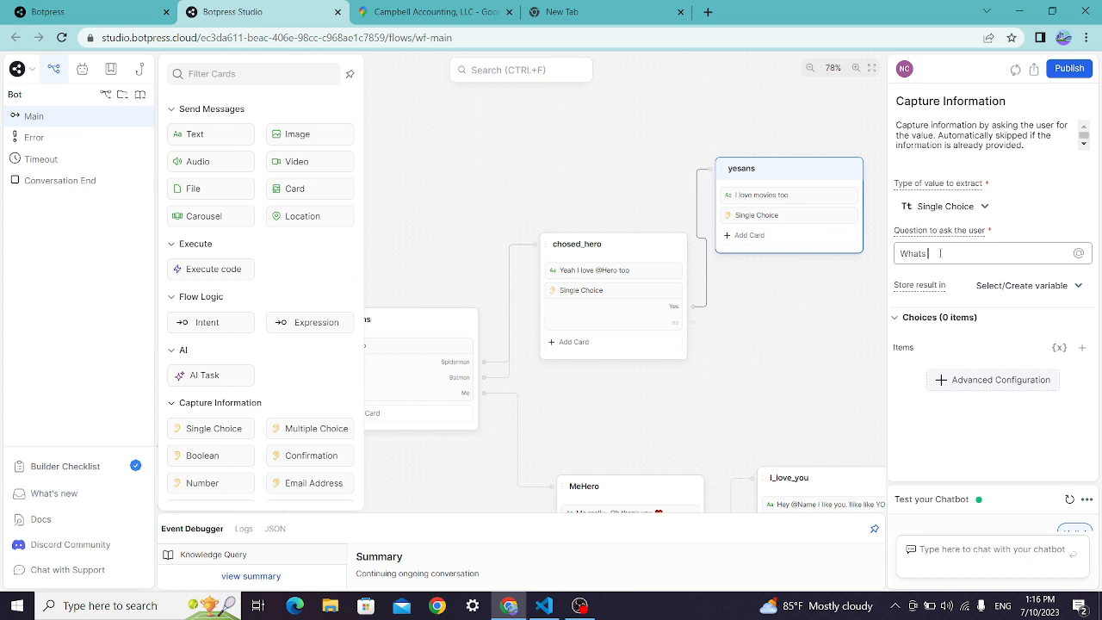
{"action": "type", "text": "your favorite Movie ?"}
{"action": "left_click", "coordinate": [956, 204]}
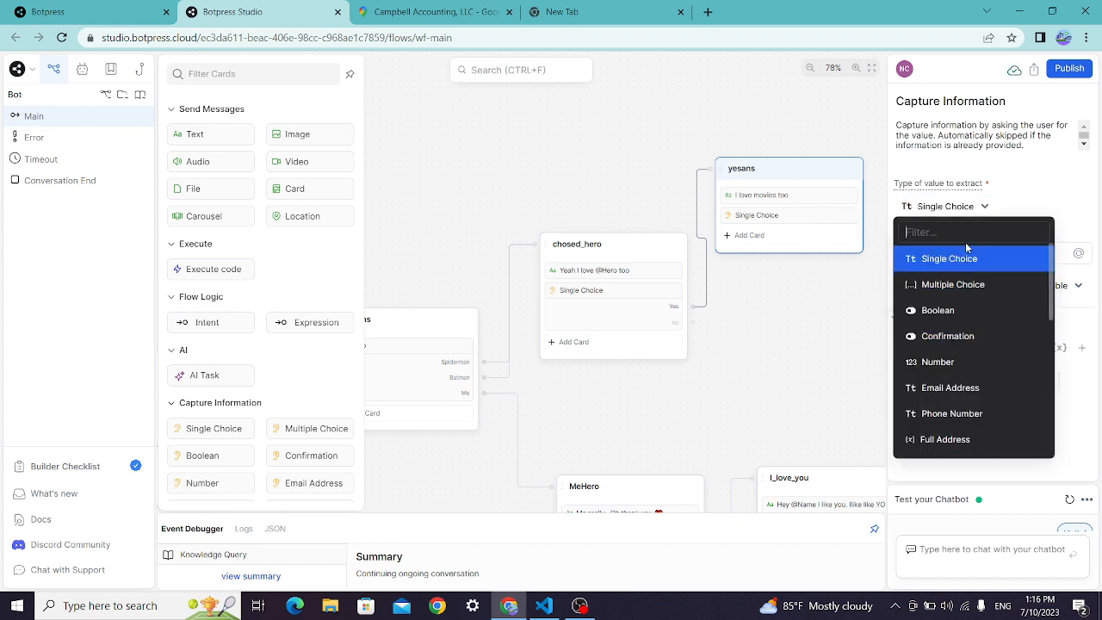
{"action": "left_click", "coordinate": [1039, 200]}
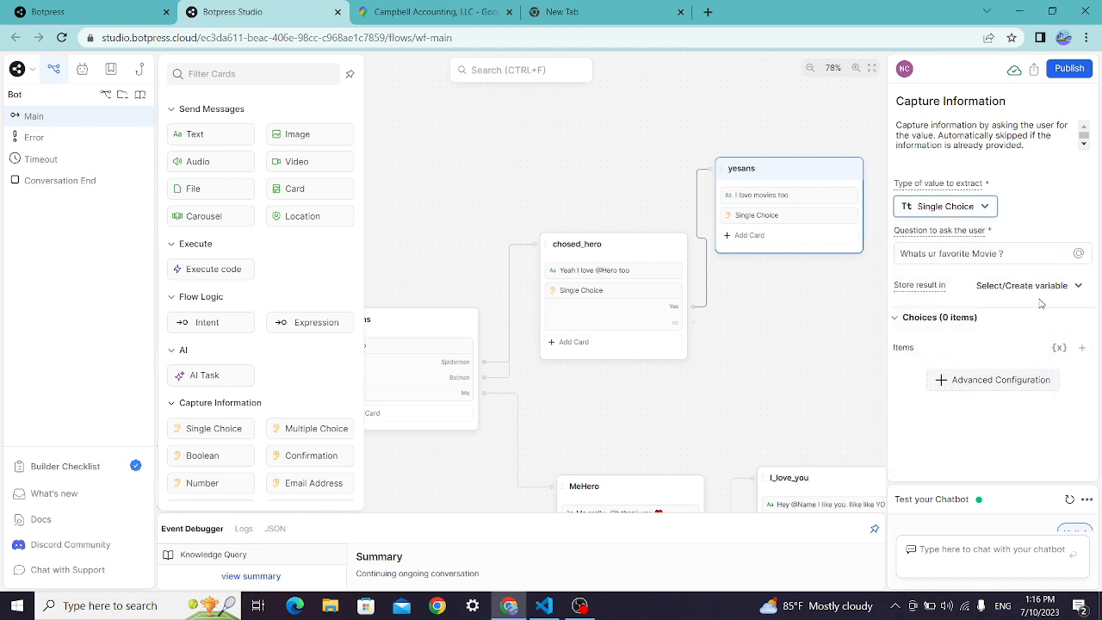
Add the choices "spiderman no way homw", "batman 2022" and "Blackadam" to the favorite movie question
{"action": "left_click", "coordinate": [1081, 347]}
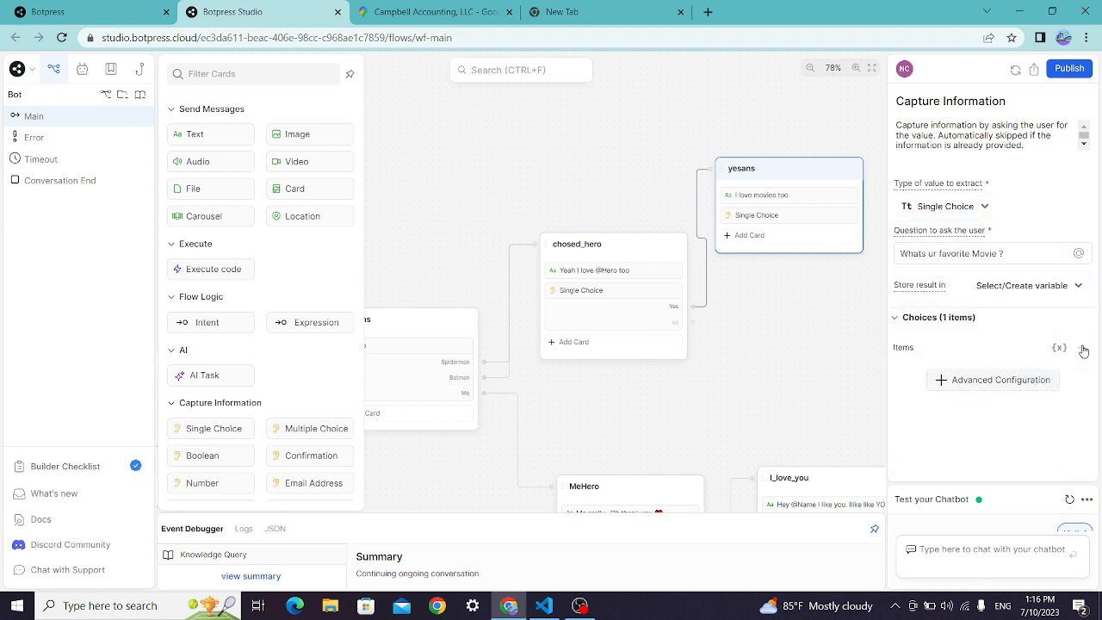
{"action": "left_click", "coordinate": [1082, 348]}
{"action": "left_click", "coordinate": [1083, 349]}
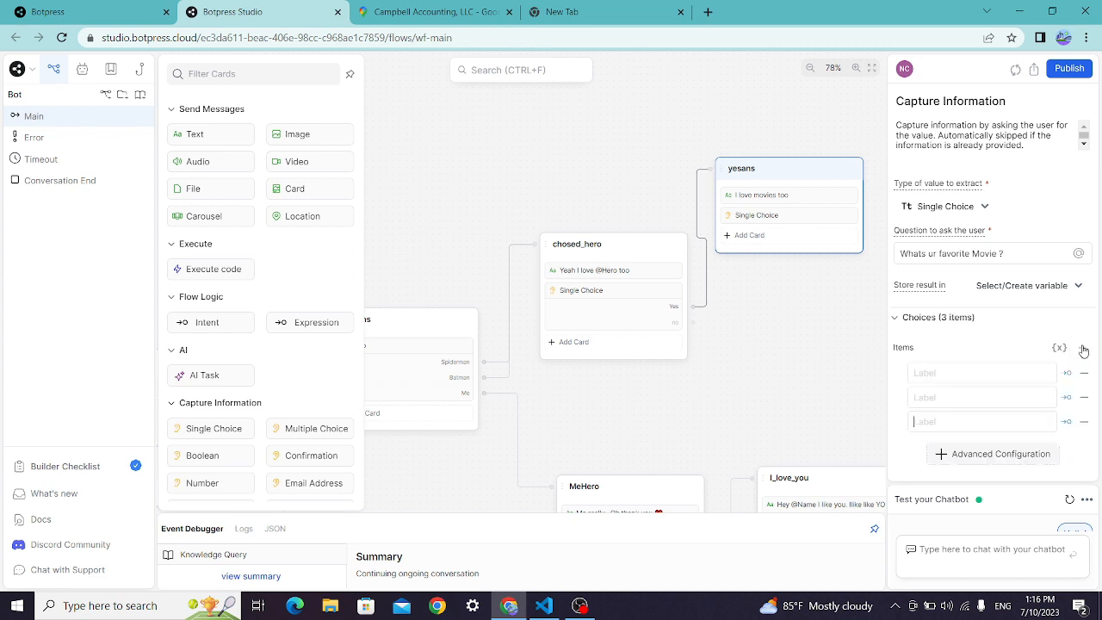
{"action": "left_click", "coordinate": [970, 377]}
{"action": "type", "text": "s"}
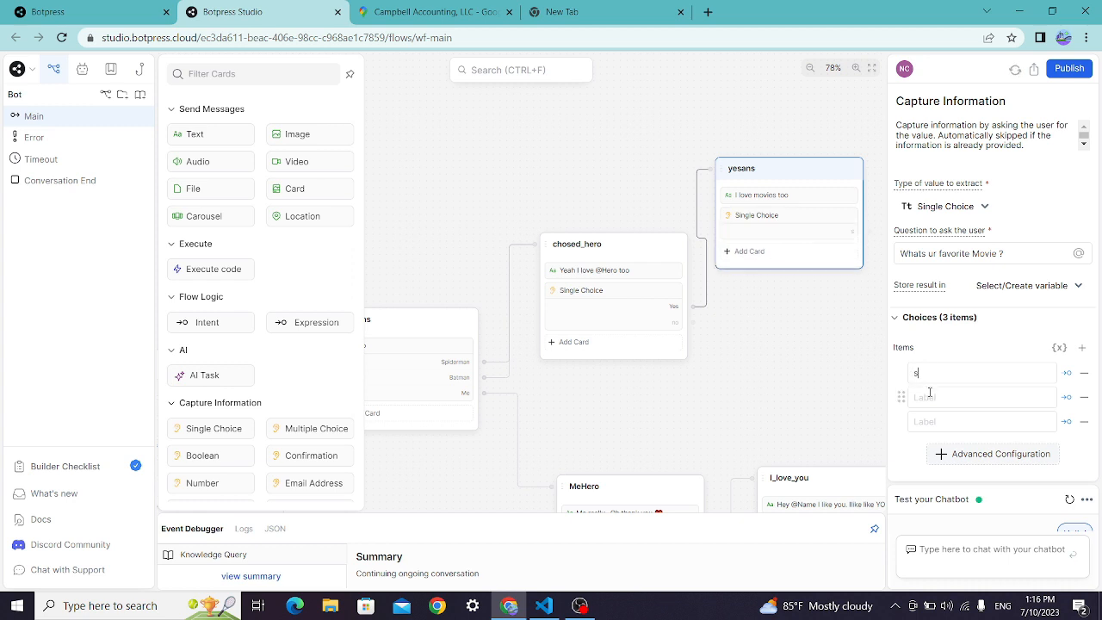
{"action": "type", "text": "piderman no way homw"}
{"action": "left_click", "coordinate": [931, 397]}
{"action": "type", "text": "b"}
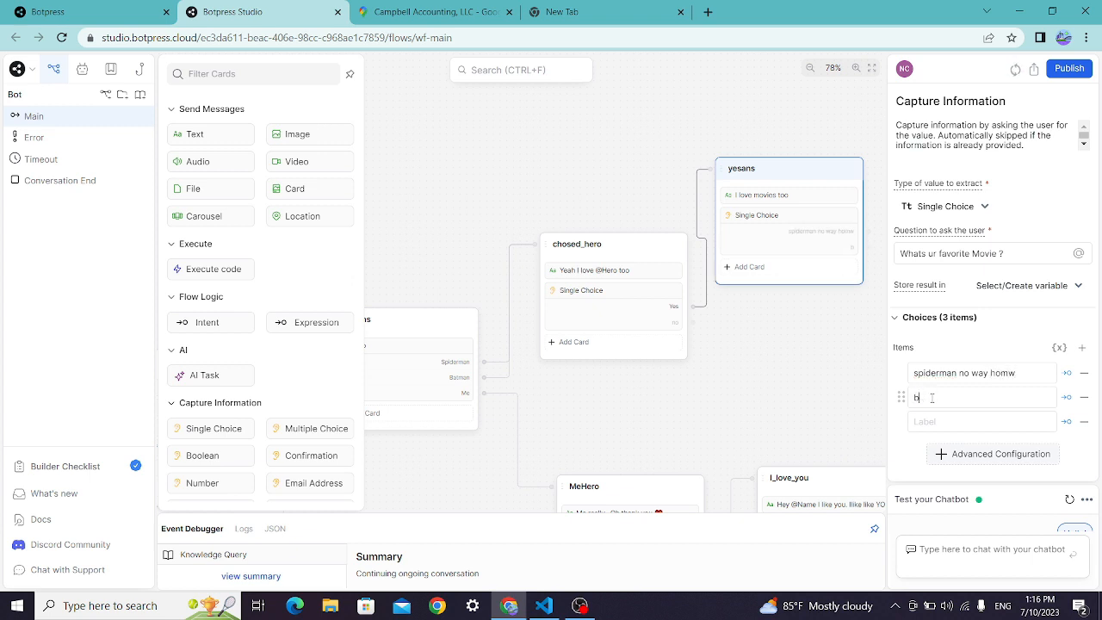
{"action": "type", "text": "atman"}
{"action": "type", "text": "ba"}
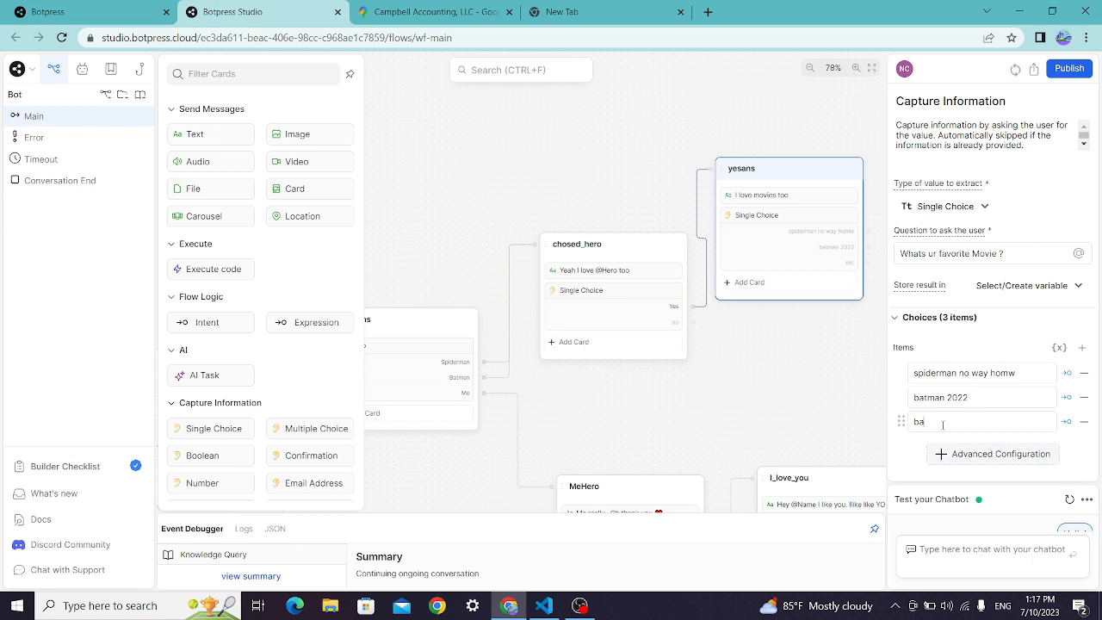
{"action": "key", "text": "BackSpace"}
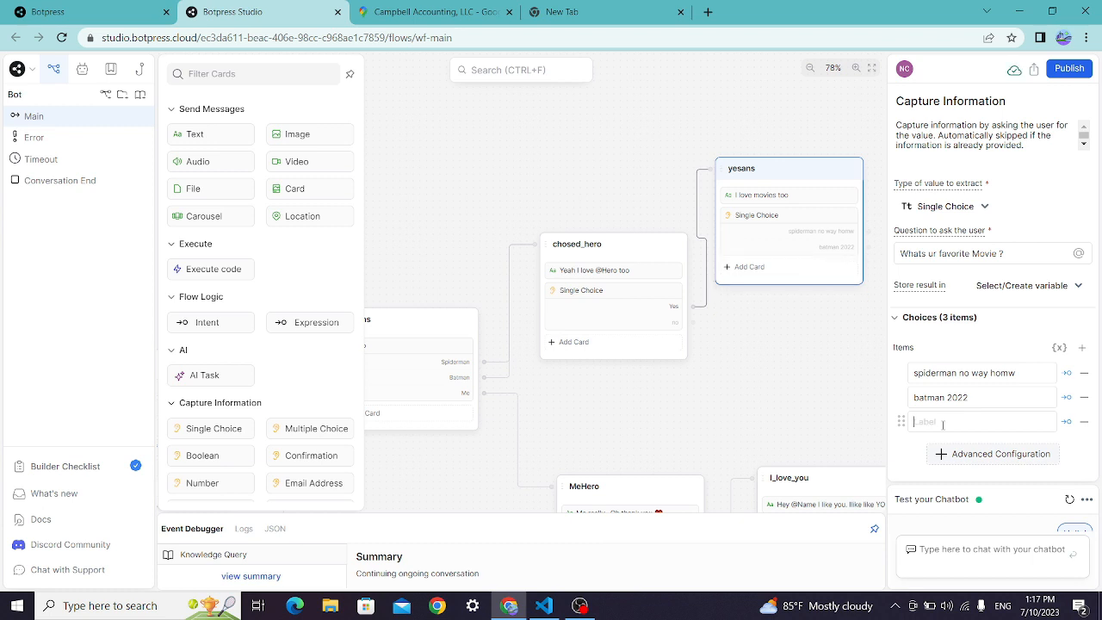
{"action": "type", "text": "Bat"}
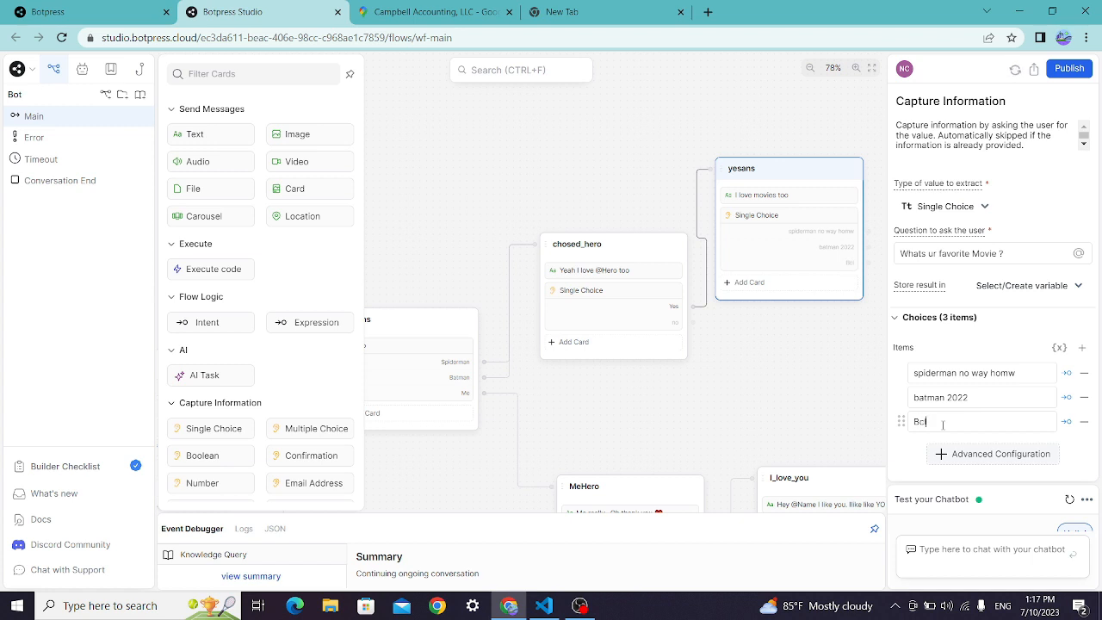
{"action": "key", "text": "BackSpace"}
{"action": "type", "text": "lackadam"}
Remove the individual transitions from all three movie choices of the Single Choice card in yesans
{"action": "left_click_drag", "start_coordinate": [828, 369], "coordinate": [715, 322]}
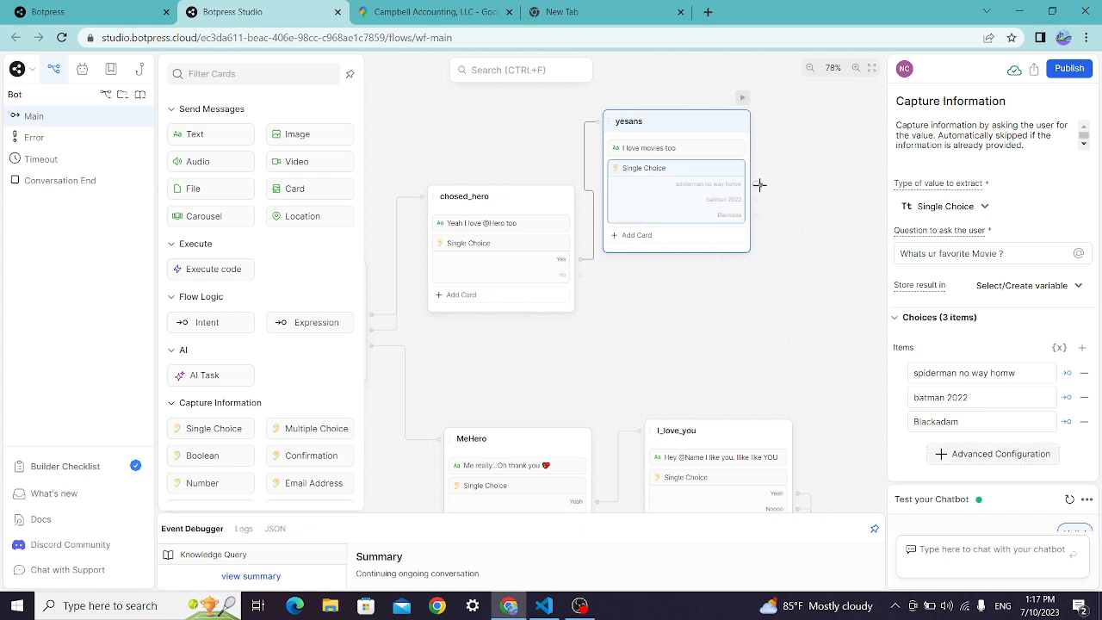
{"action": "left_click", "coordinate": [757, 185]}
{"action": "left_click", "coordinate": [840, 175]}
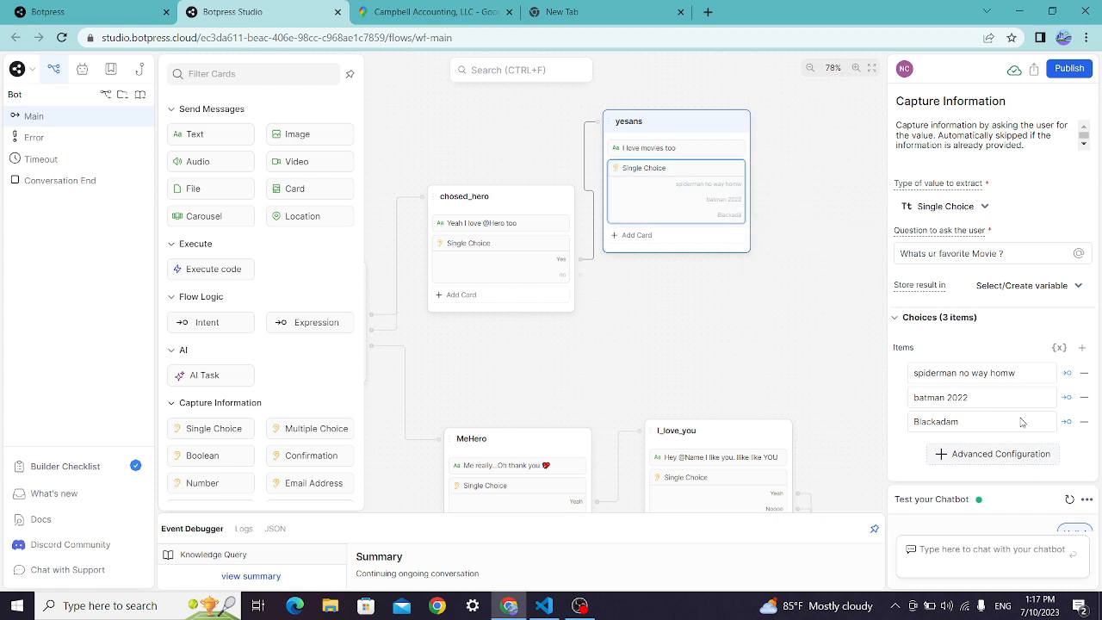
{"action": "left_click", "coordinate": [1067, 372]}
{"action": "left_click", "coordinate": [1066, 397]}
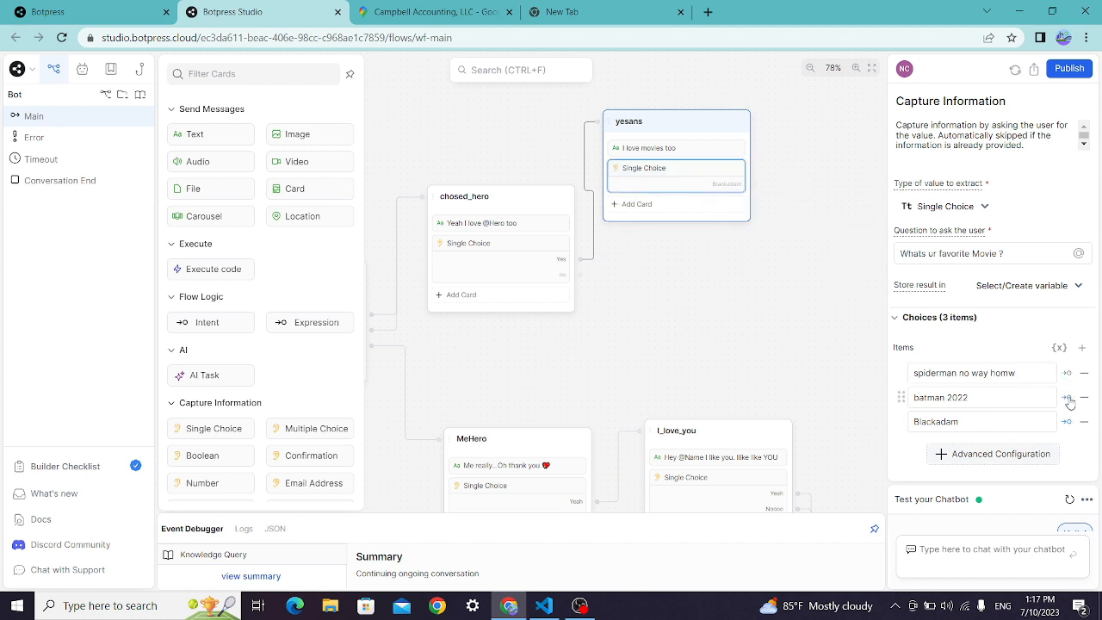
{"action": "left_click", "coordinate": [1068, 425]}
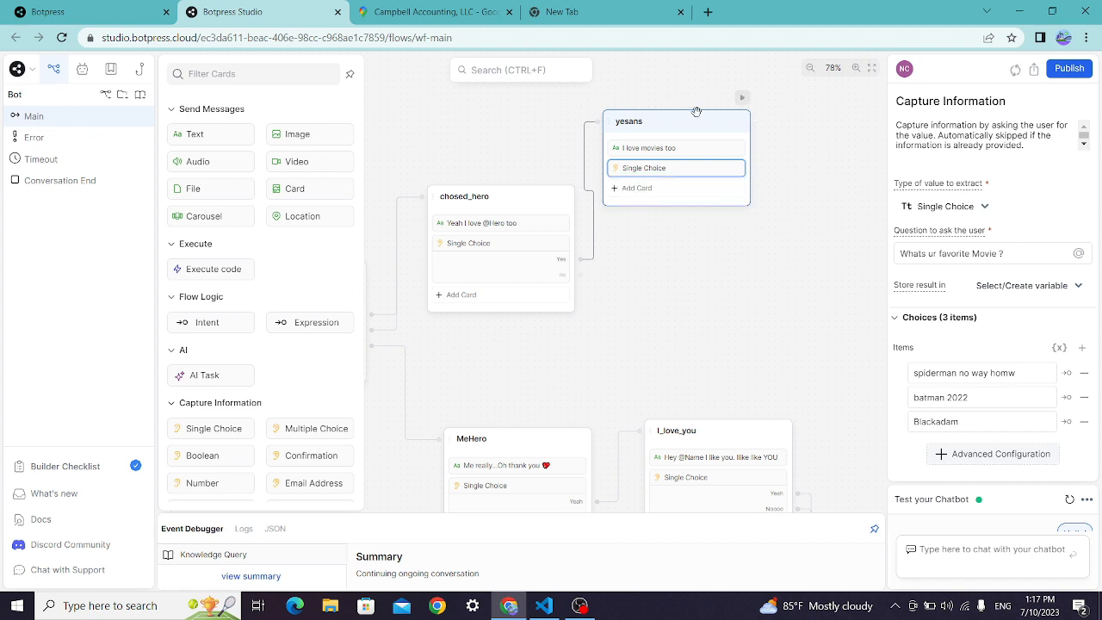
Add an Expression card with the condition true to yesans and branch it to a new standard node below
{"action": "left_click_drag", "start_coordinate": [700, 119], "coordinate": [738, 98]}
{"action": "left_click", "coordinate": [697, 172]}
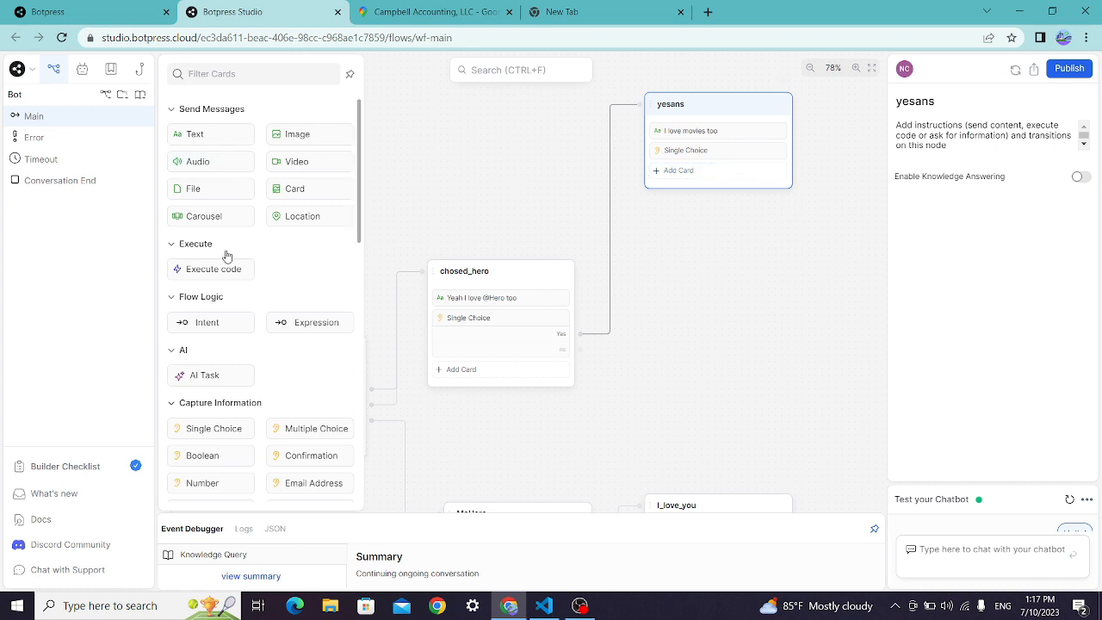
{"action": "left_click_drag", "start_coordinate": [299, 313], "coordinate": [730, 167]}
{"action": "left_click", "coordinate": [1046, 223]}
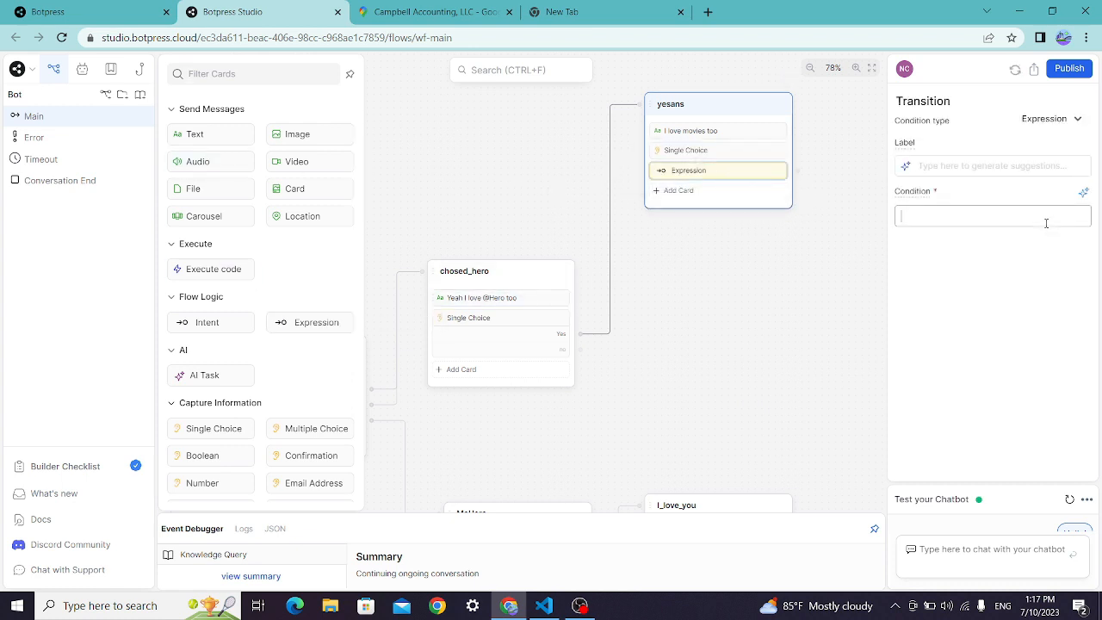
{"action": "type", "text": "true"}
{"action": "left_click_drag", "start_coordinate": [800, 170], "coordinate": [633, 269]}
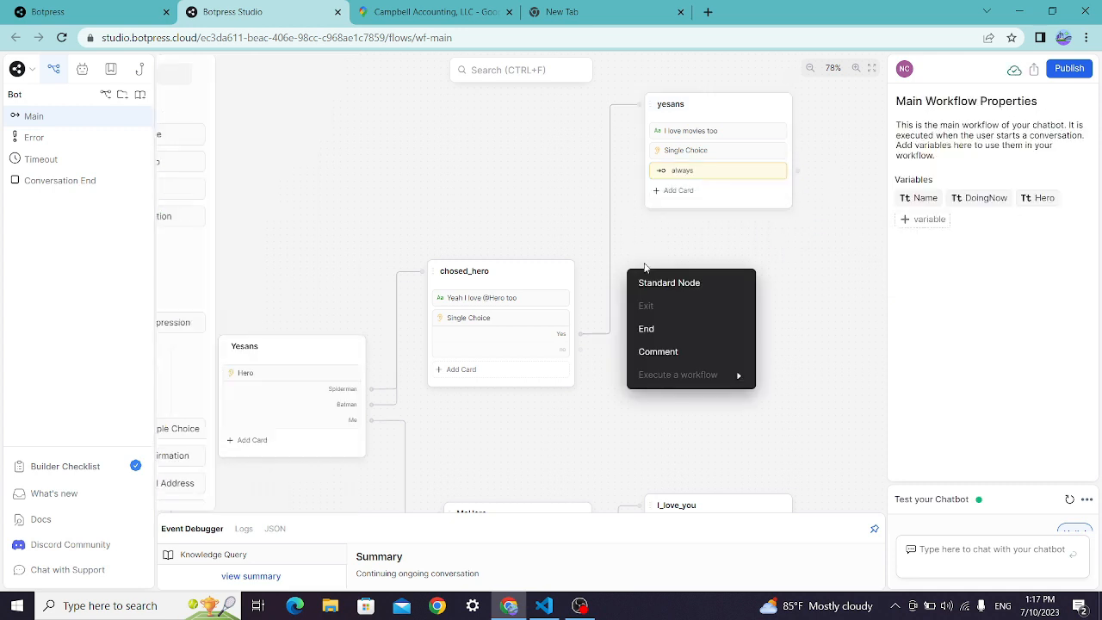
{"action": "left_click", "coordinate": [702, 283]}
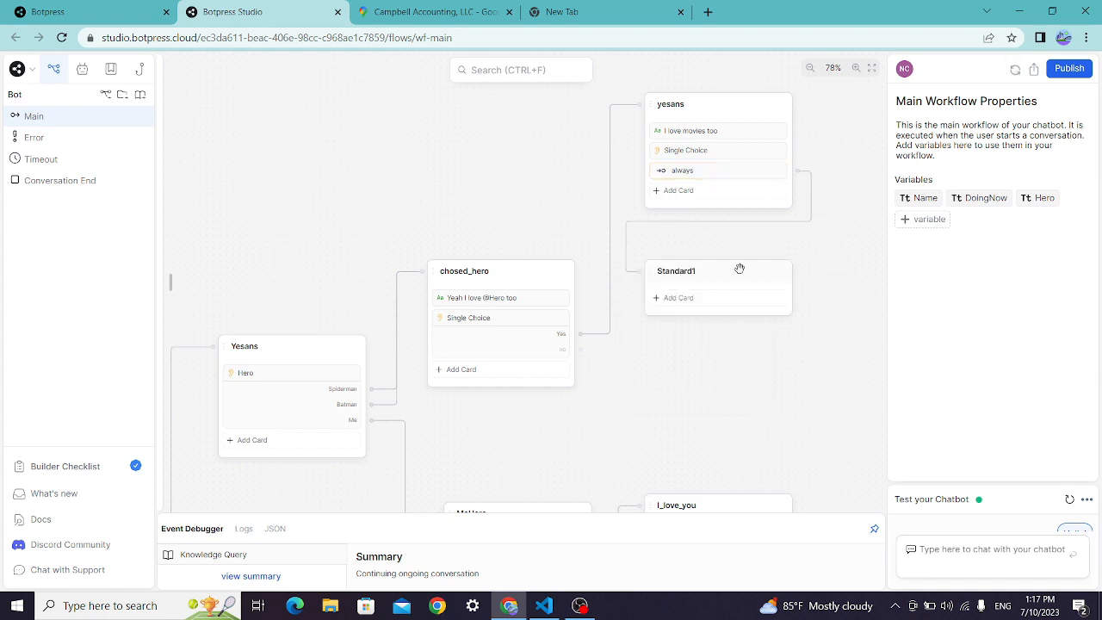
{"action": "left_click", "coordinate": [690, 298]}
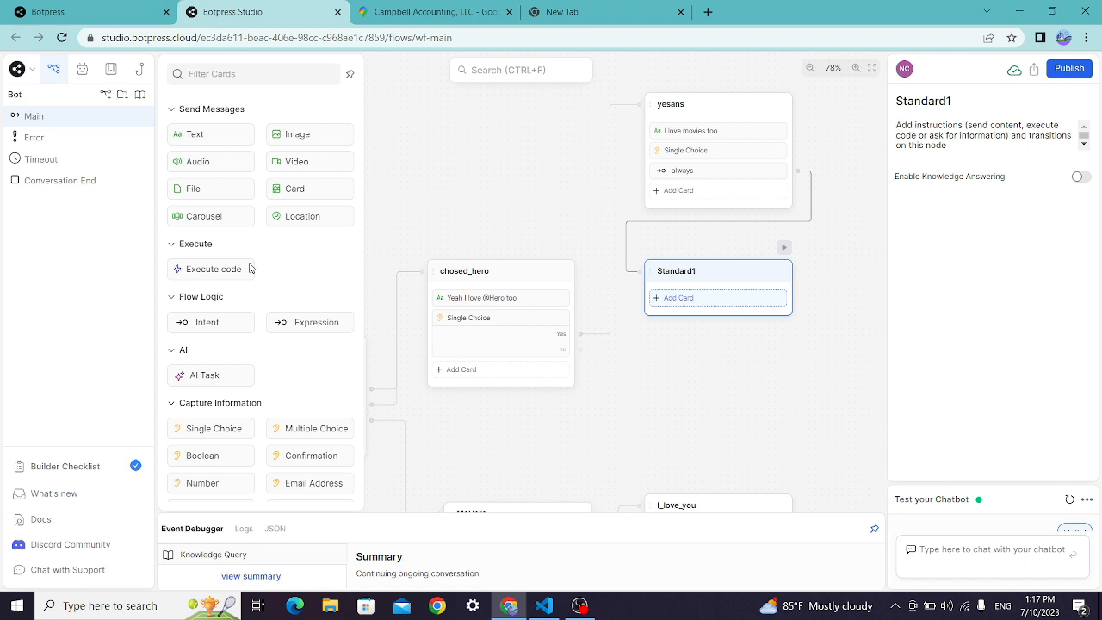
{"action": "left_click", "coordinate": [205, 135]}
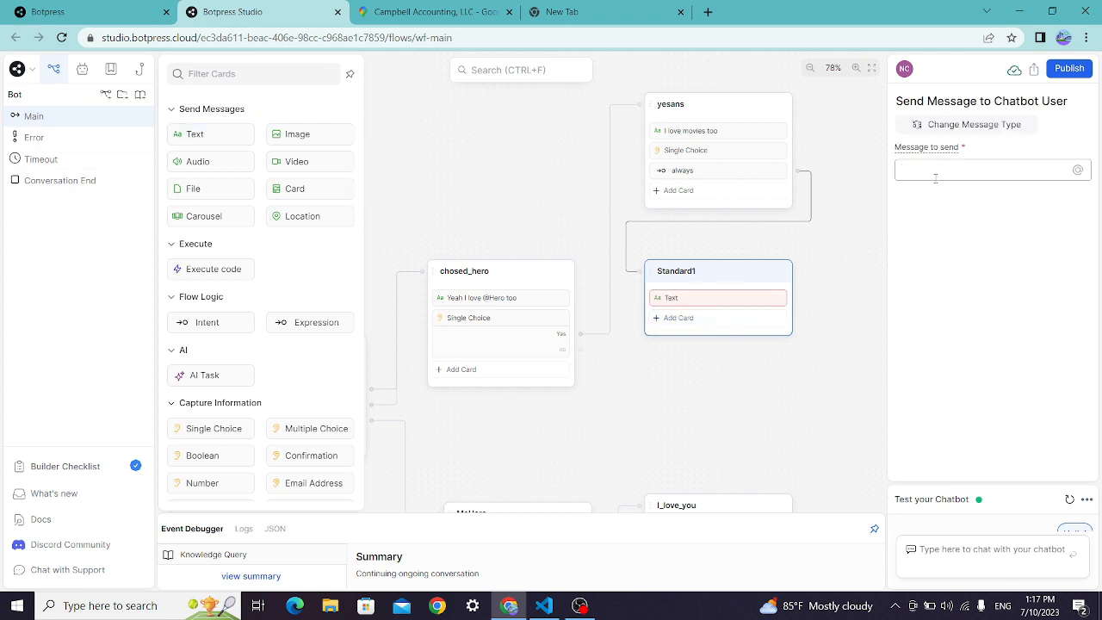
{"action": "type", "text": "Ye"}
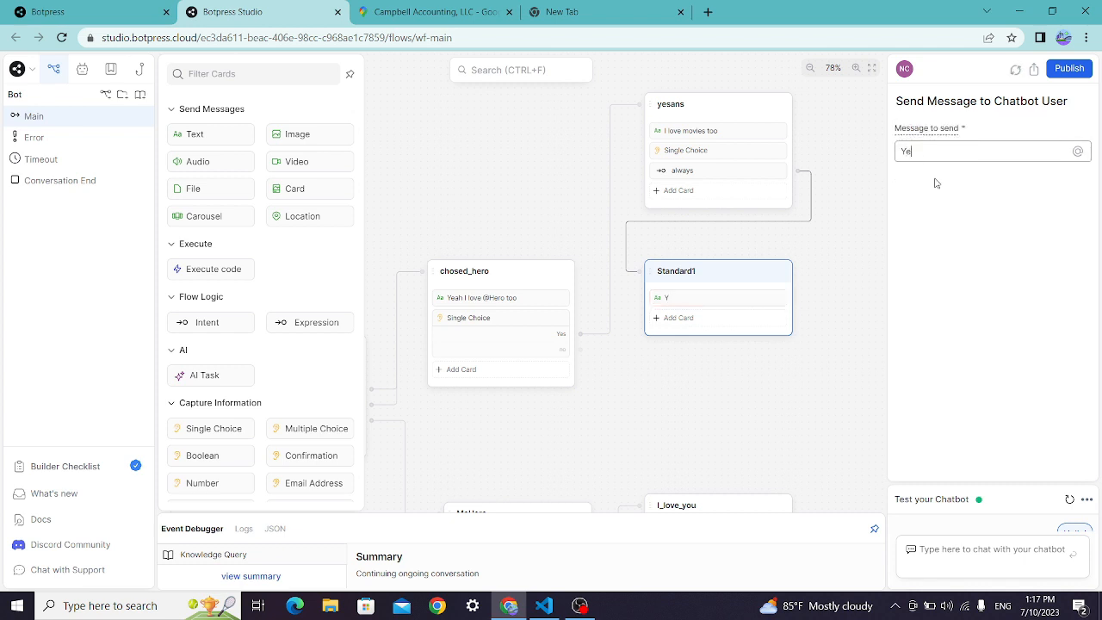
{"action": "key", "text": "BackSpace"}
{"action": "key", "text": "BackSpace"}
{"action": "type", "text": "RF"}
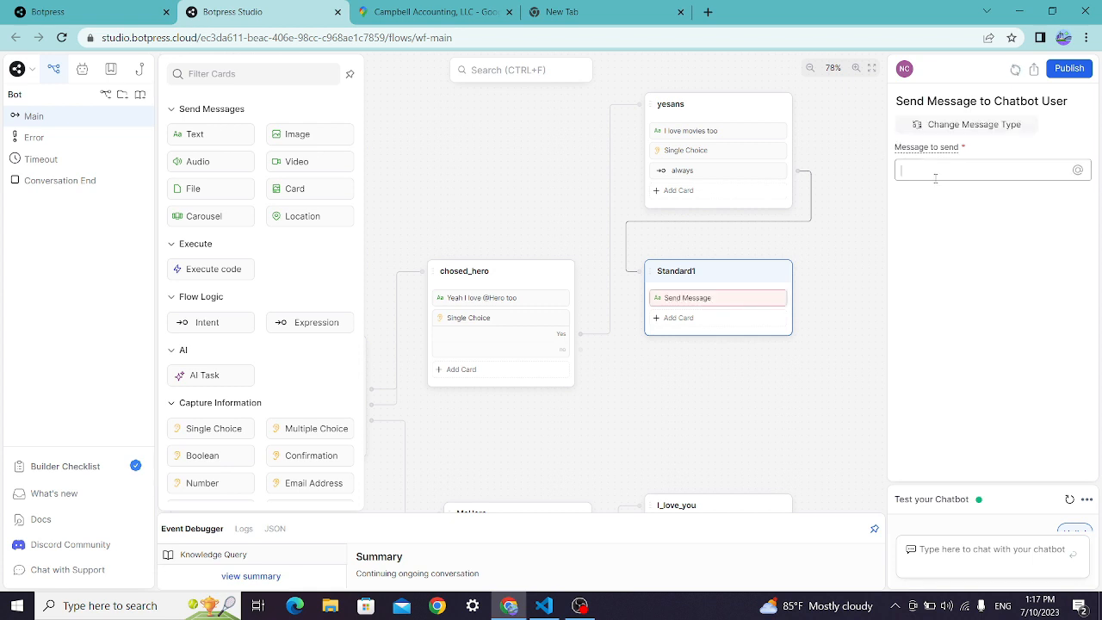
{"action": "type", "text": "Oh"}
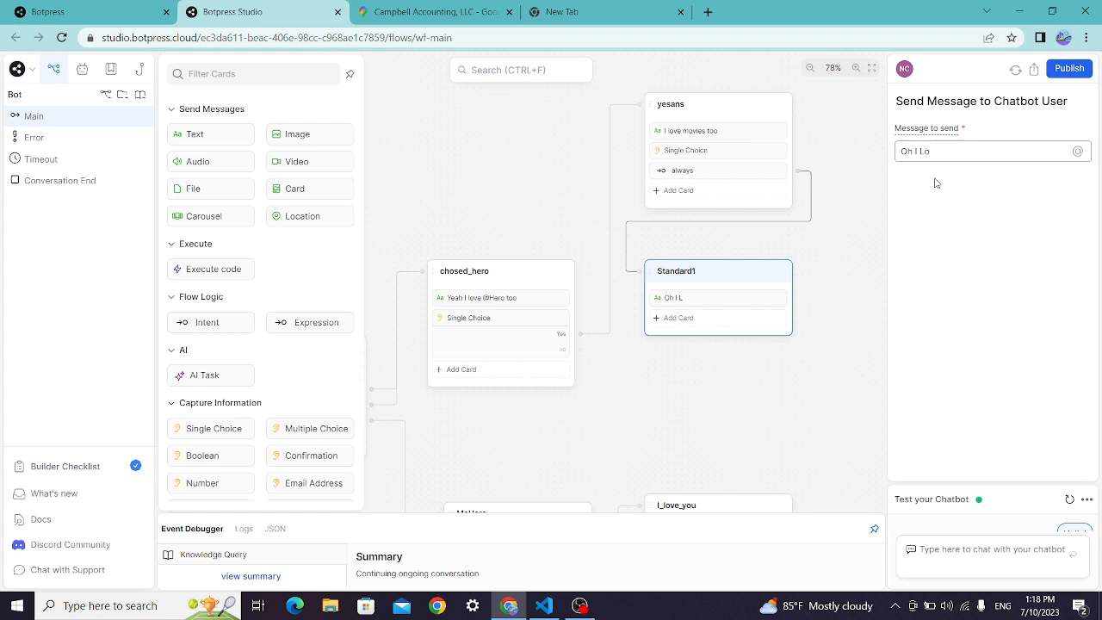
{"action": "type", "text": "I Love @movie too. So why Dont we watch it tonight..."}
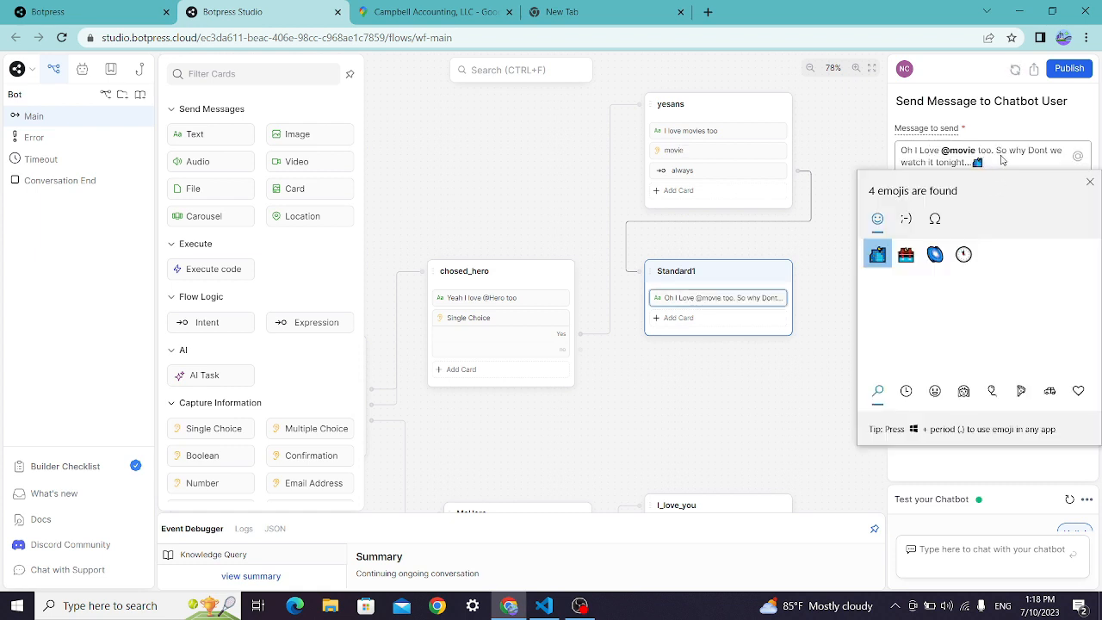
{"action": "key", "text": "Return"}
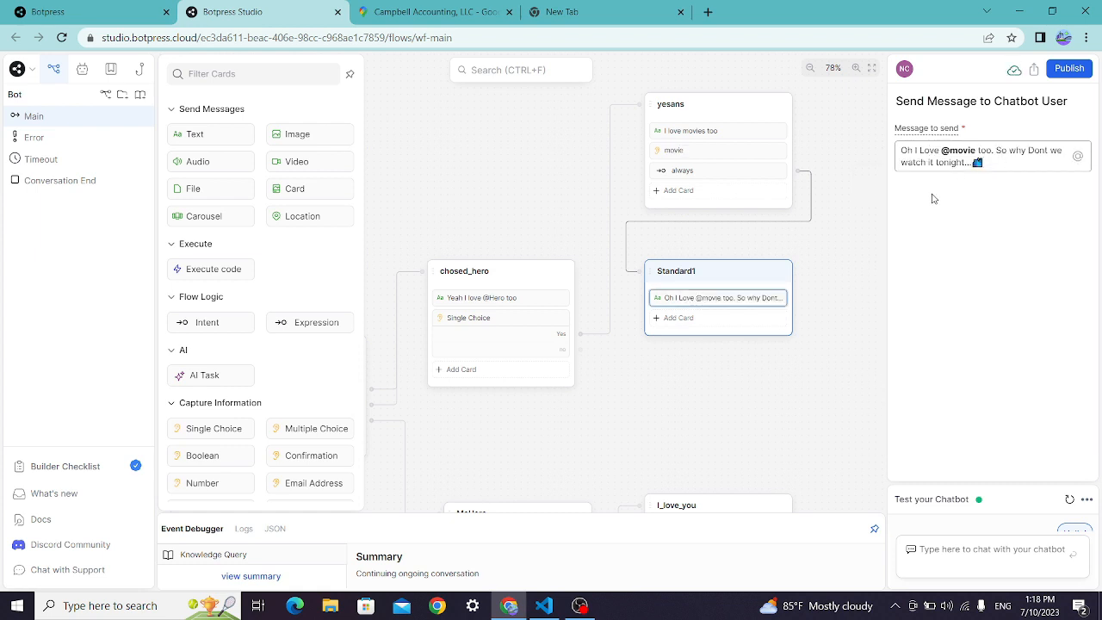
Add a Single Choice card to Standard1 that asks "what do you think ?"
{"action": "left_click", "coordinate": [691, 324]}
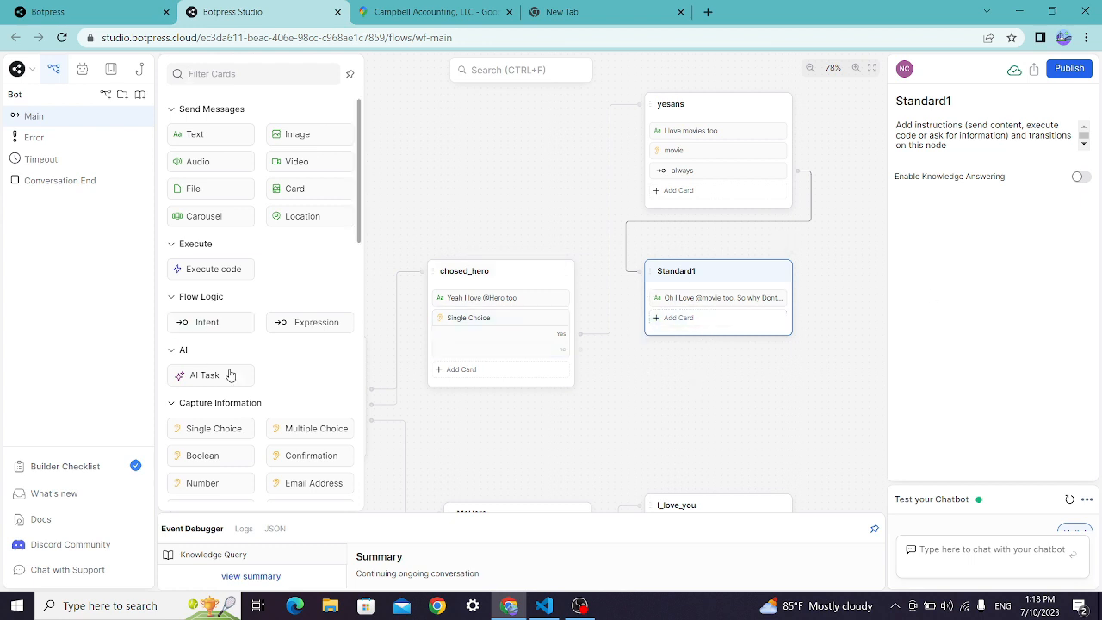
{"action": "left_click", "coordinate": [251, 426]}
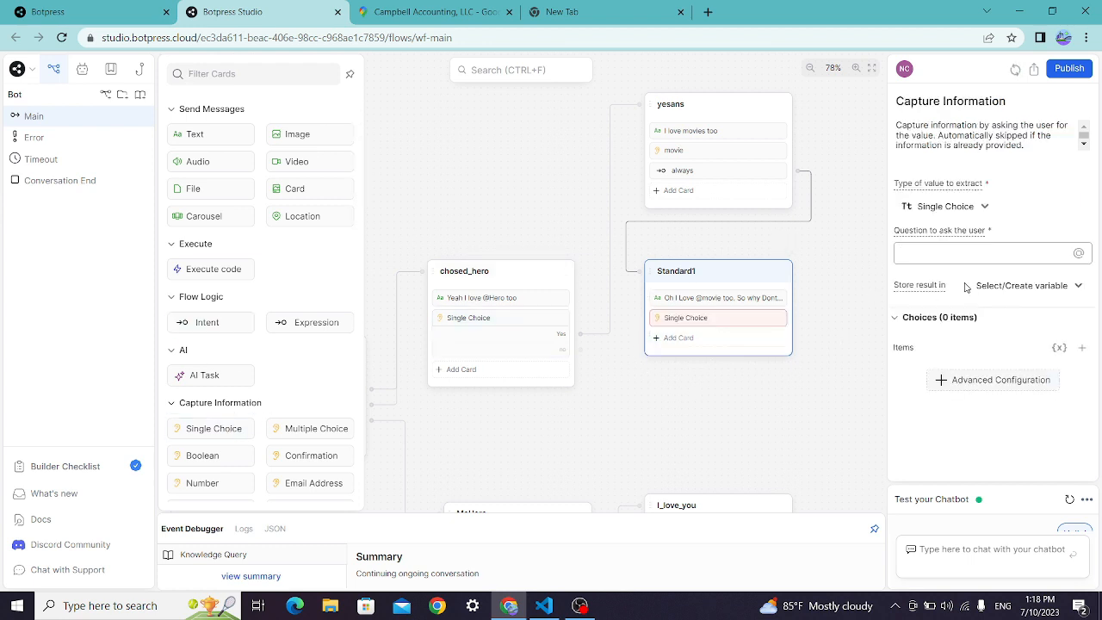
{"action": "type", "text": "what "}
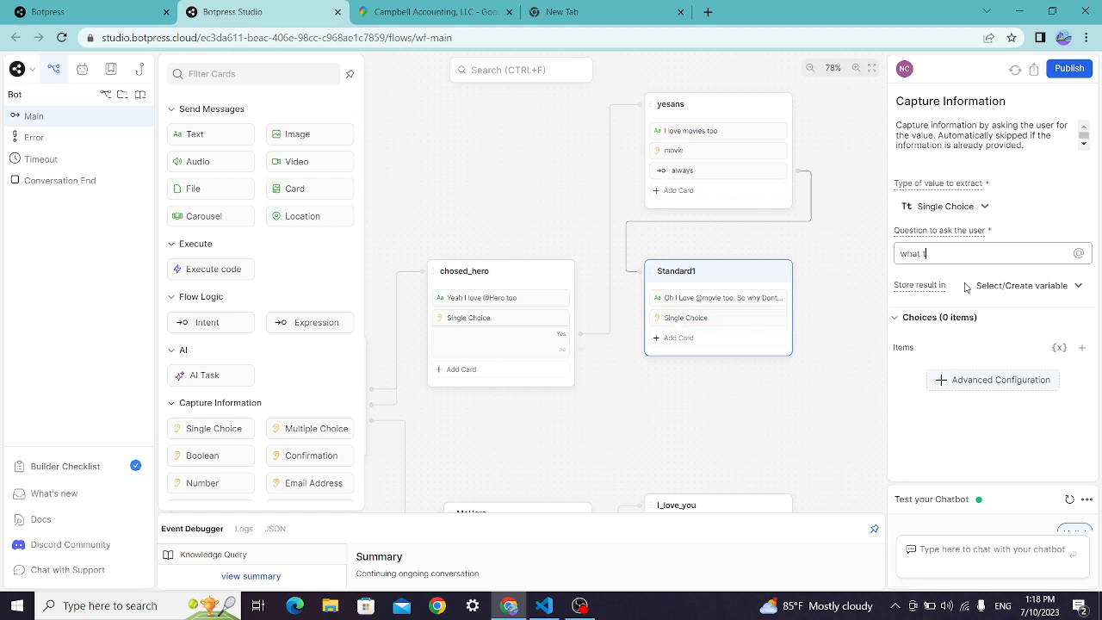
{"action": "type", "text": "do you think ?"}
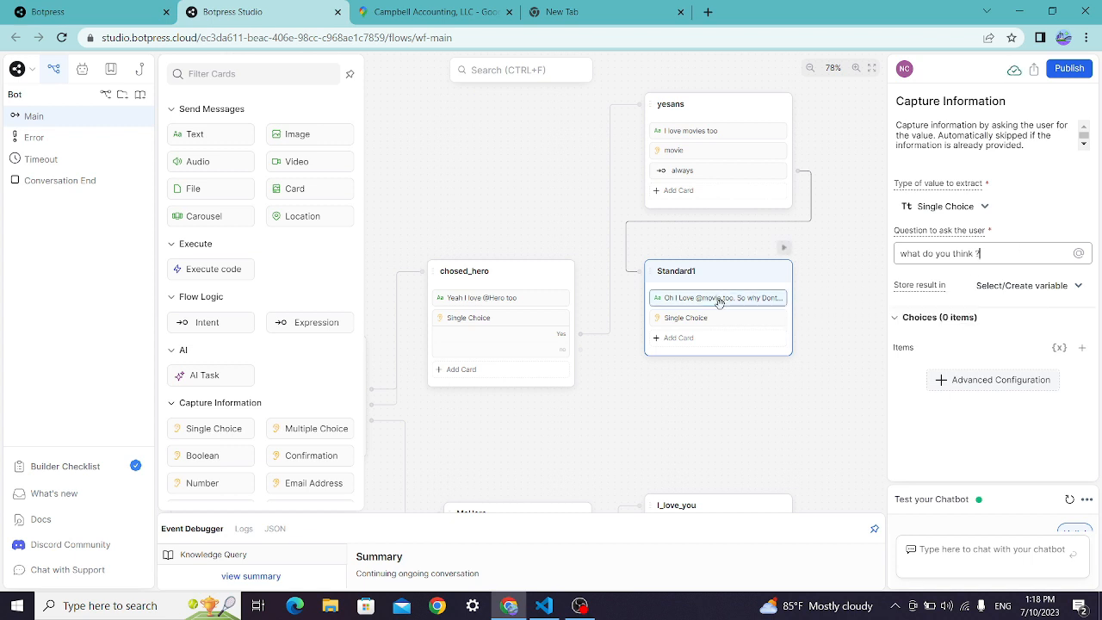
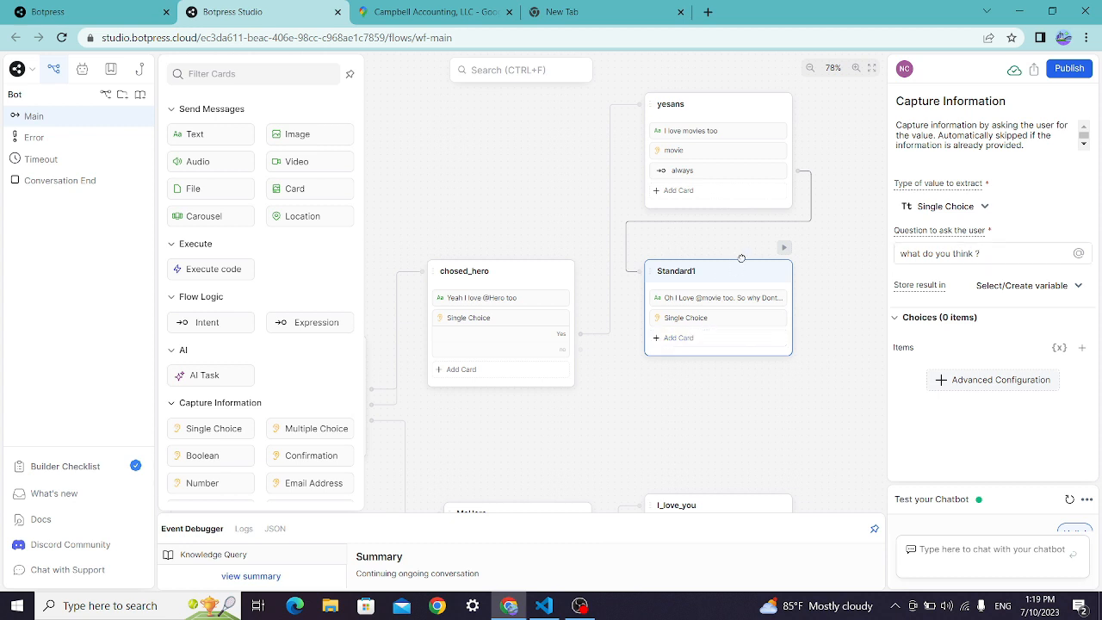
Add the choices "Yeah lets do it" and "Nooo" to the Single Choice card in Standard1
{"action": "left_click_drag", "start_coordinate": [733, 268], "coordinate": [735, 252]}
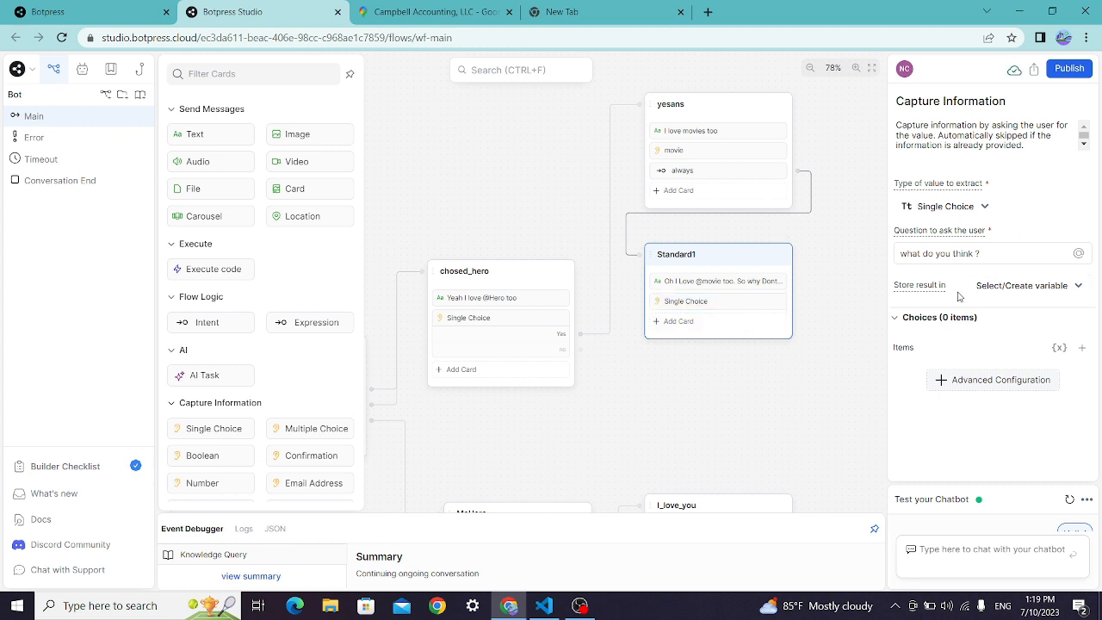
{"action": "left_click", "coordinate": [1080, 349]}
{"action": "left_click", "coordinate": [1079, 348]}
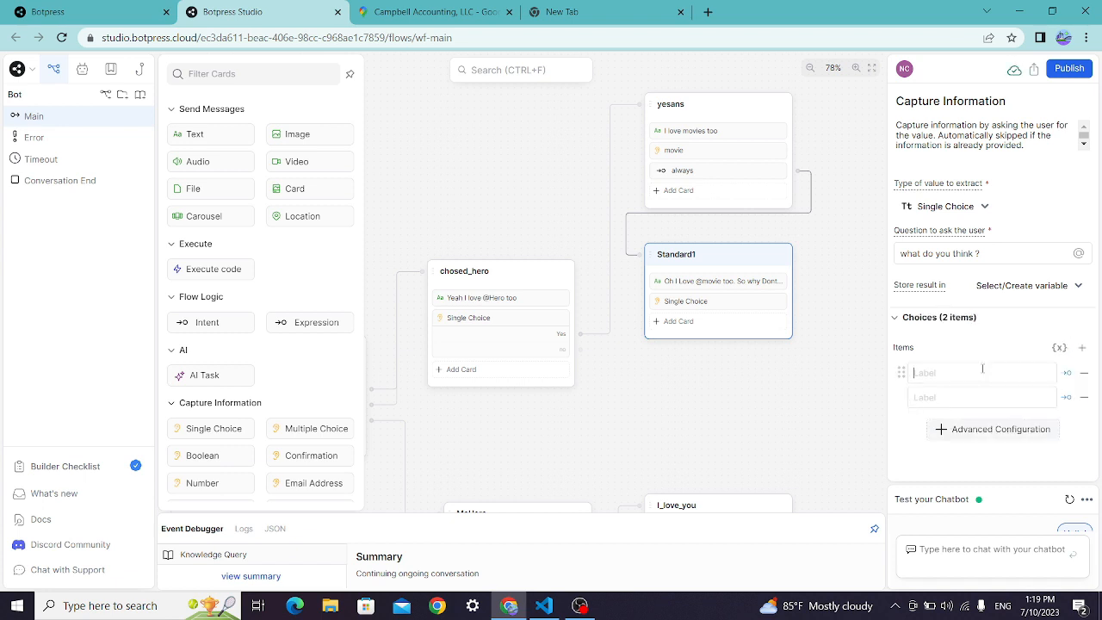
{"action": "type", "text": "Yeah letst"}
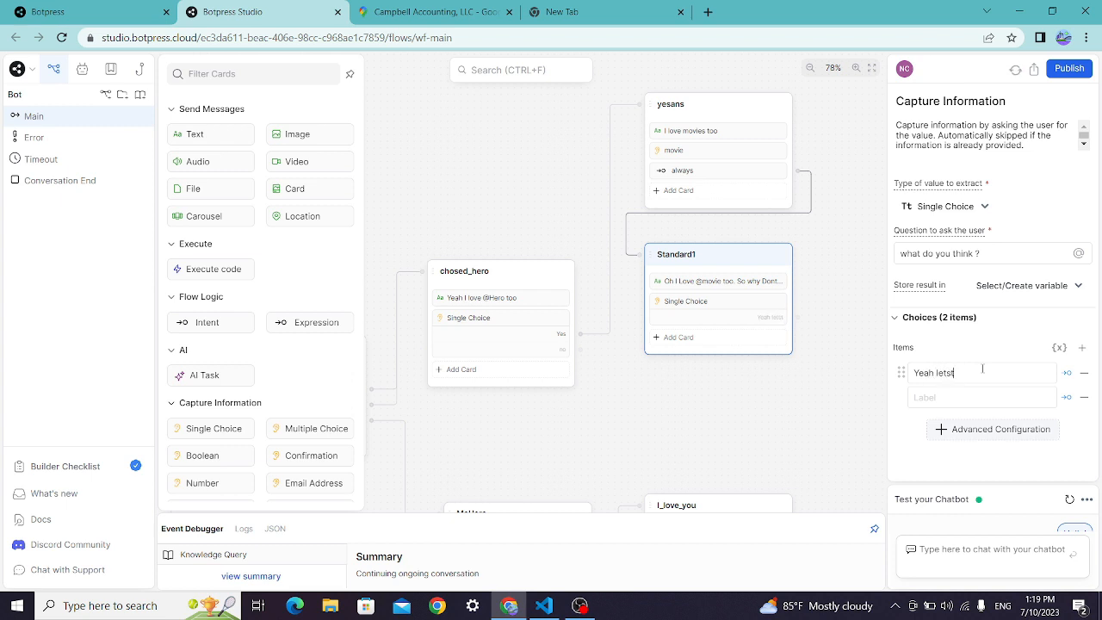
{"action": "type", "text": " do"}
{"action": "key", "text": "BackSpace"}
{"action": "type", "text": "do "}
{"action": "type", "text": "it"}
{"action": "type", "text": "Nooo"}
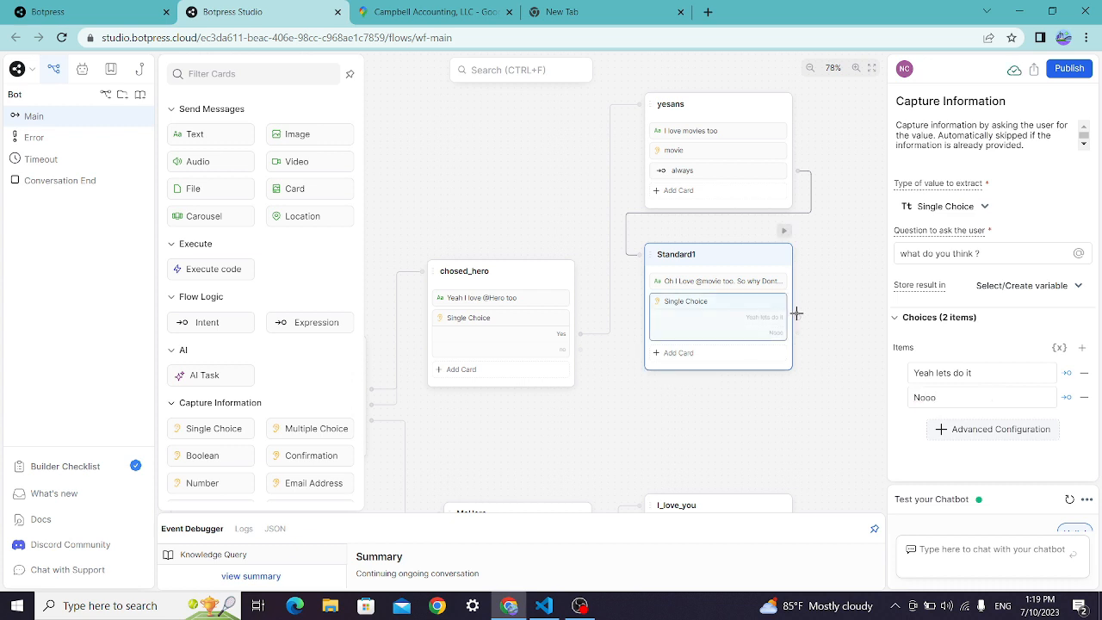
Branch the "Yeah lets do it" choice to a new standard node beside yesans and rename that node yeasn
{"action": "left_click_drag", "start_coordinate": [796, 313], "coordinate": [740, 156]}
{"action": "left_click", "coordinate": [775, 176]}
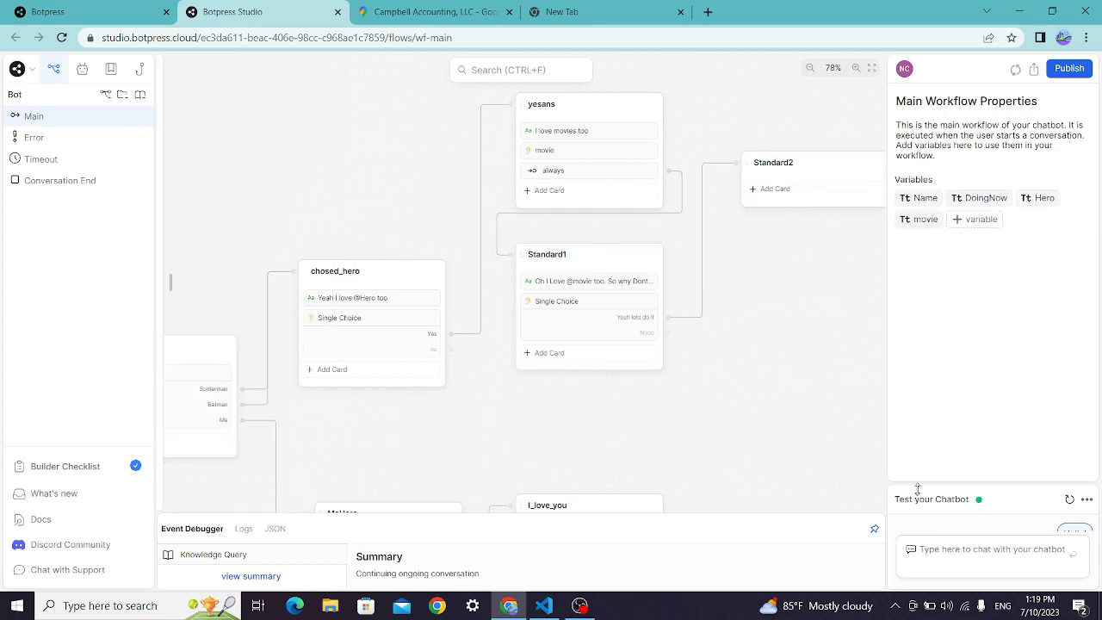
{"action": "double_click", "coordinate": [772, 162]}
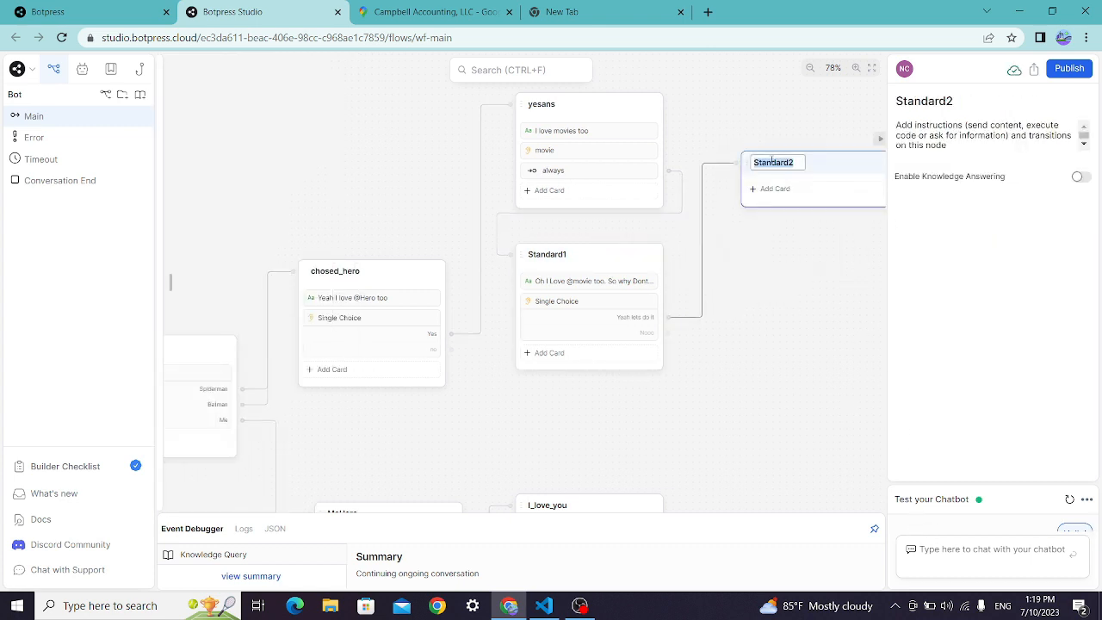
{"action": "type", "text": "yeasn"}
{"action": "left_click", "coordinate": [786, 187]}
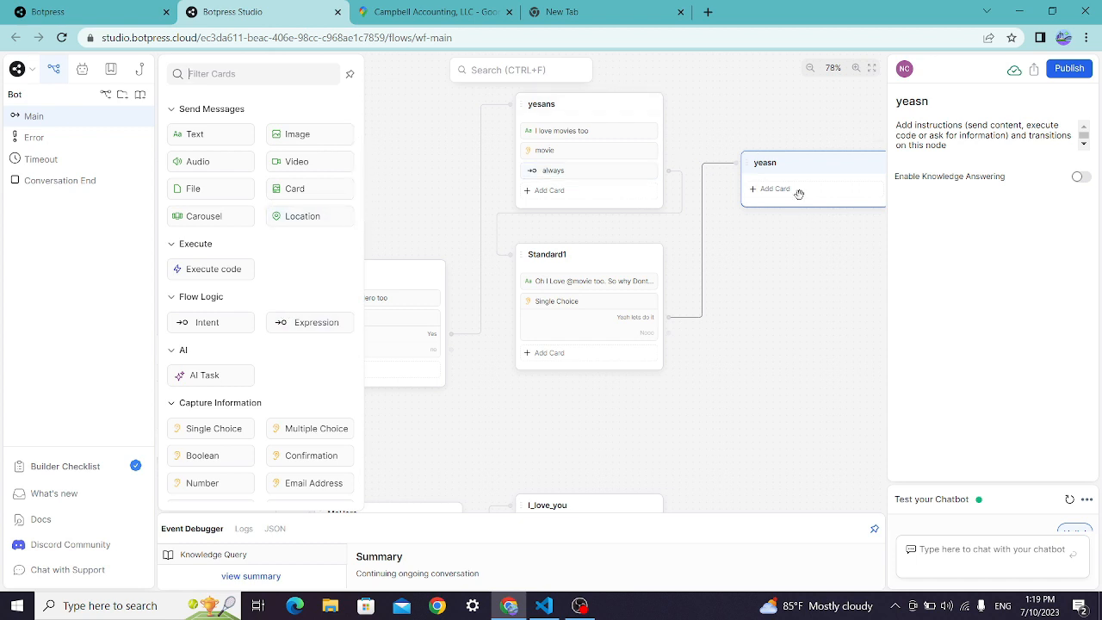
{"action": "left_click", "coordinate": [971, 549]}
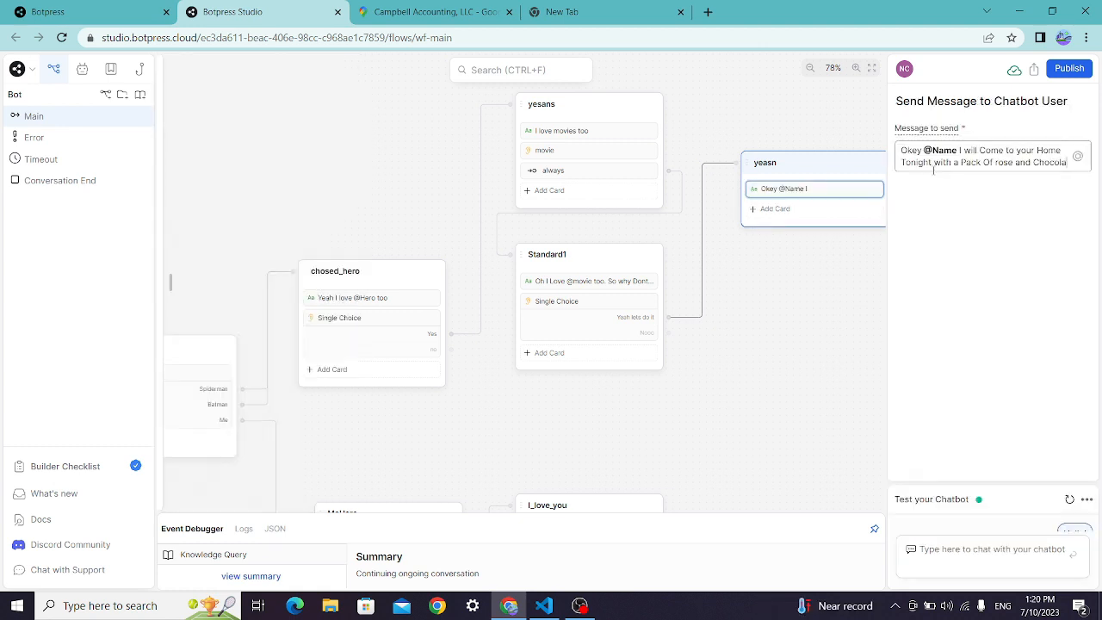
{"action": "type", "text": "...."}
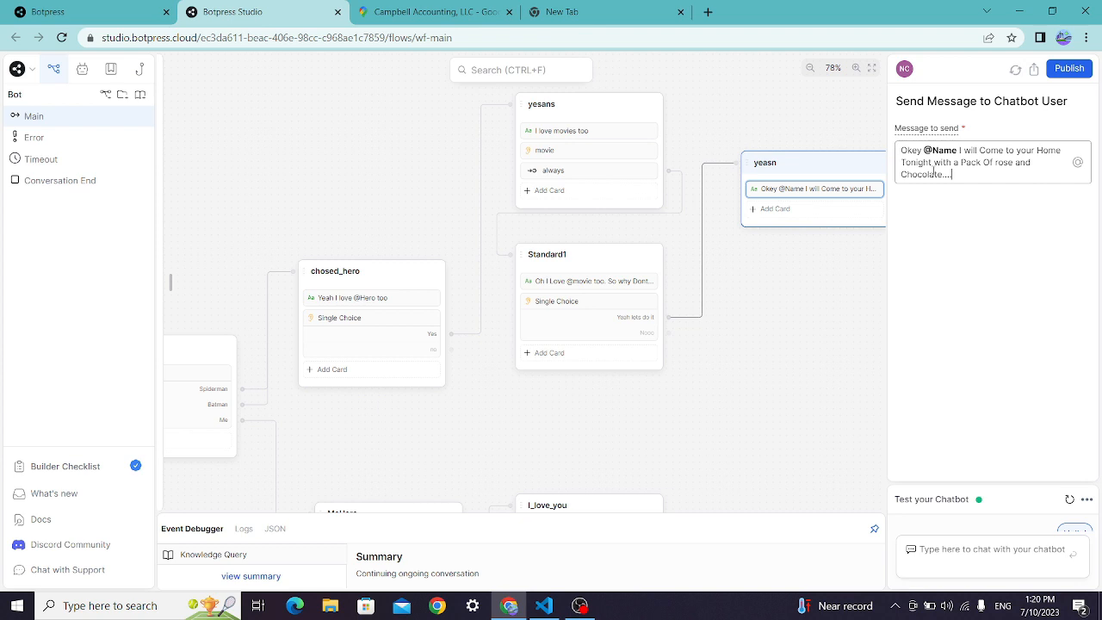
{"action": "left_click", "coordinate": [796, 210]}
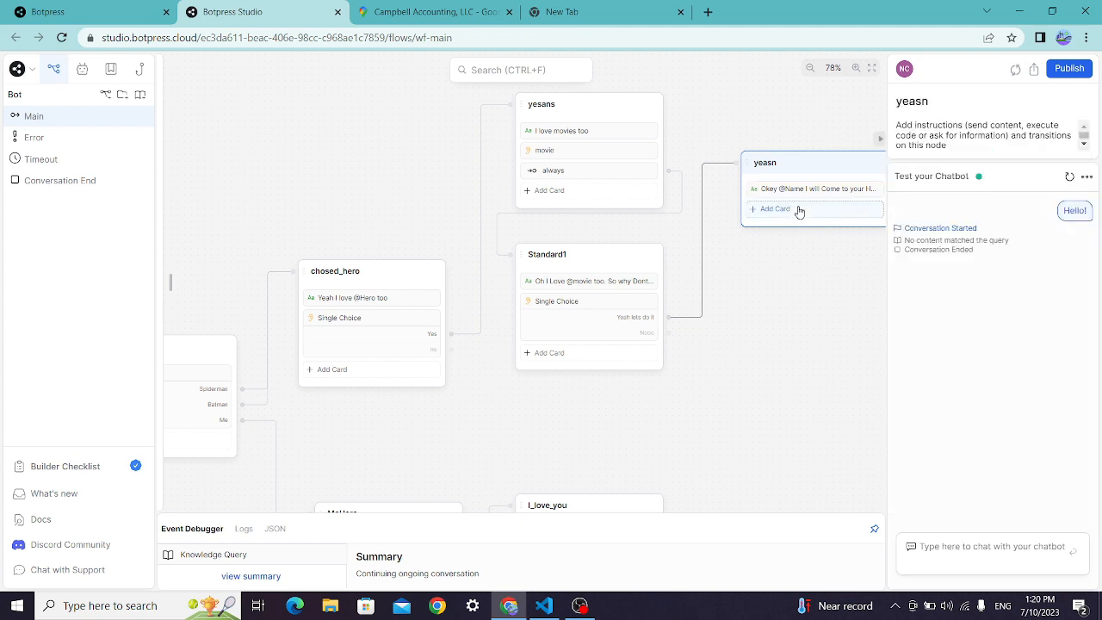
{"action": "left_click", "coordinate": [212, 135]}
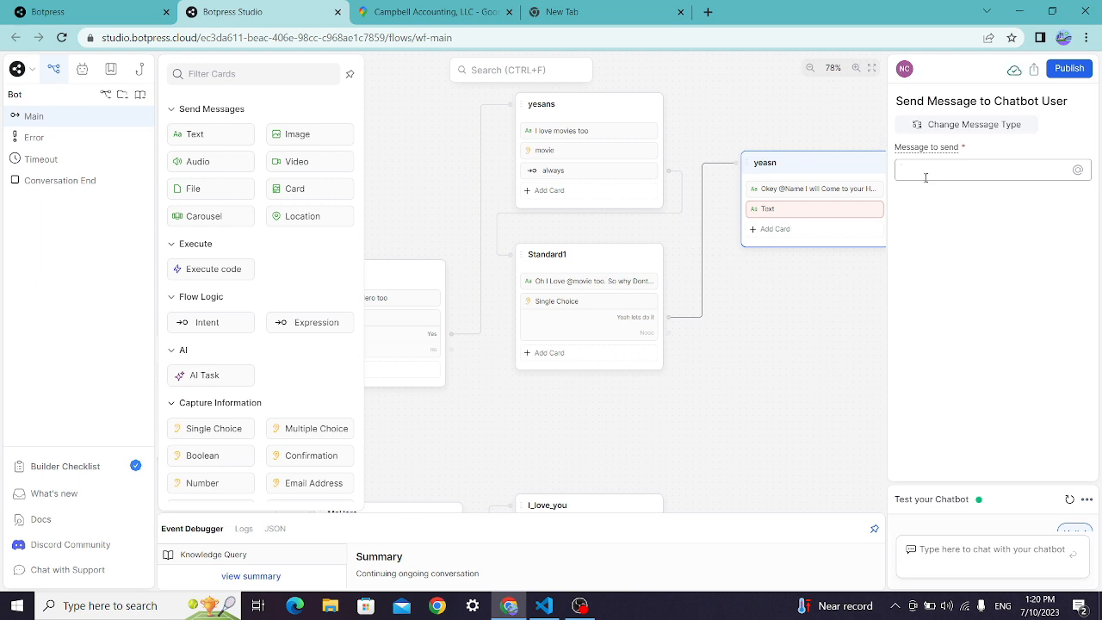
{"action": "type", "text": "Let"}
{"action": "key", "text": "BackSpace"}
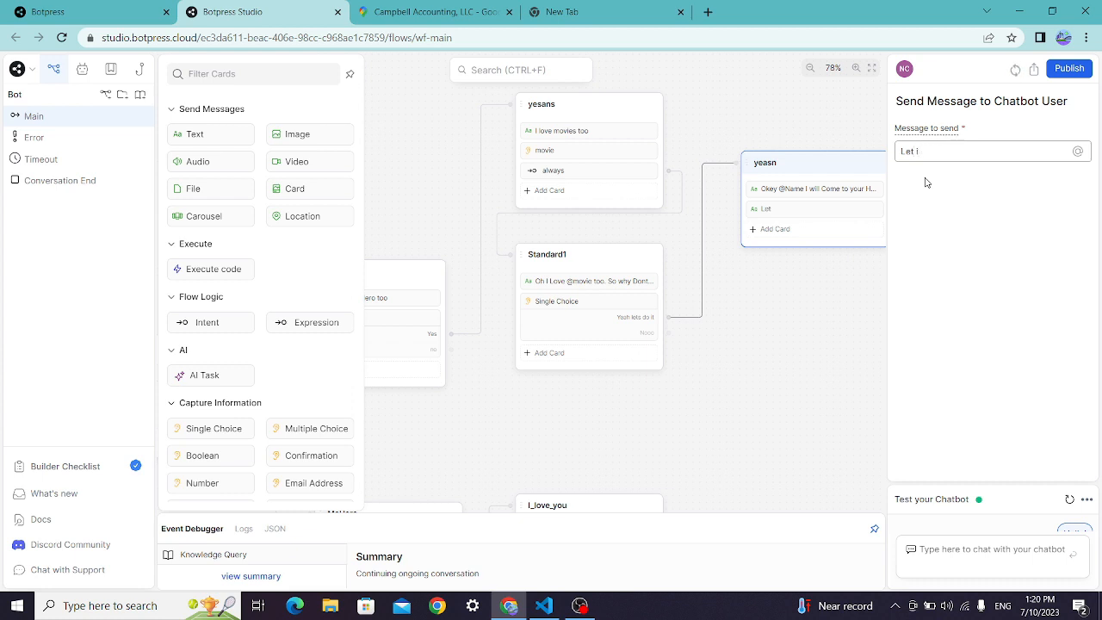
{"action": "type", "text": "us watch @movie at Willmax cinema"}
{"action": "left_click_drag", "start_coordinate": [800, 274], "coordinate": [714, 255]}
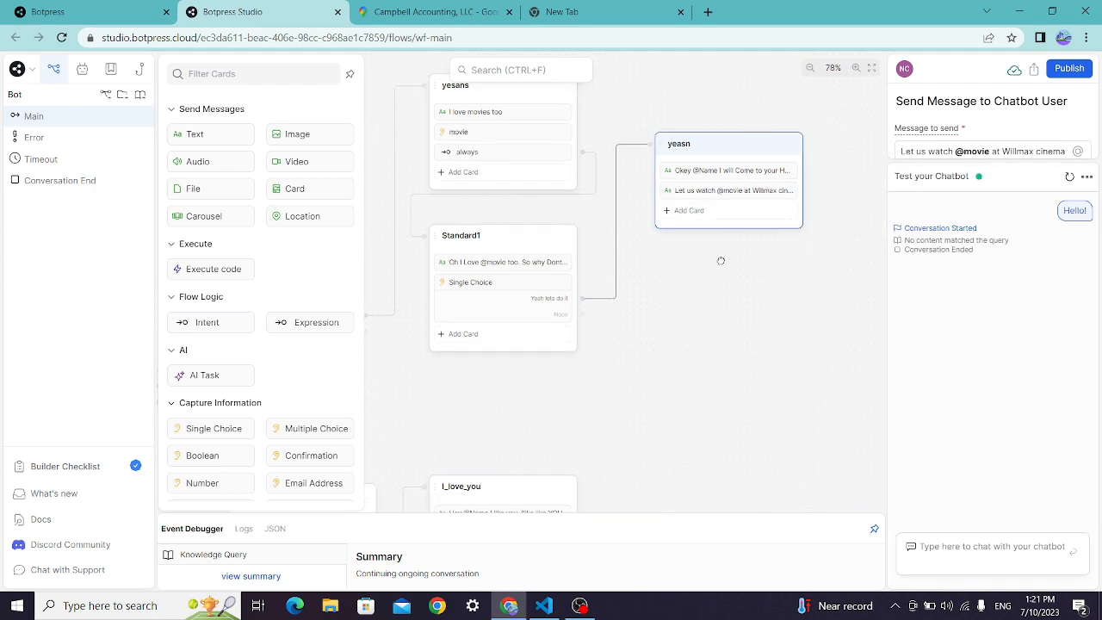
{"action": "left_click_drag", "start_coordinate": [808, 305], "coordinate": [831, 292]}
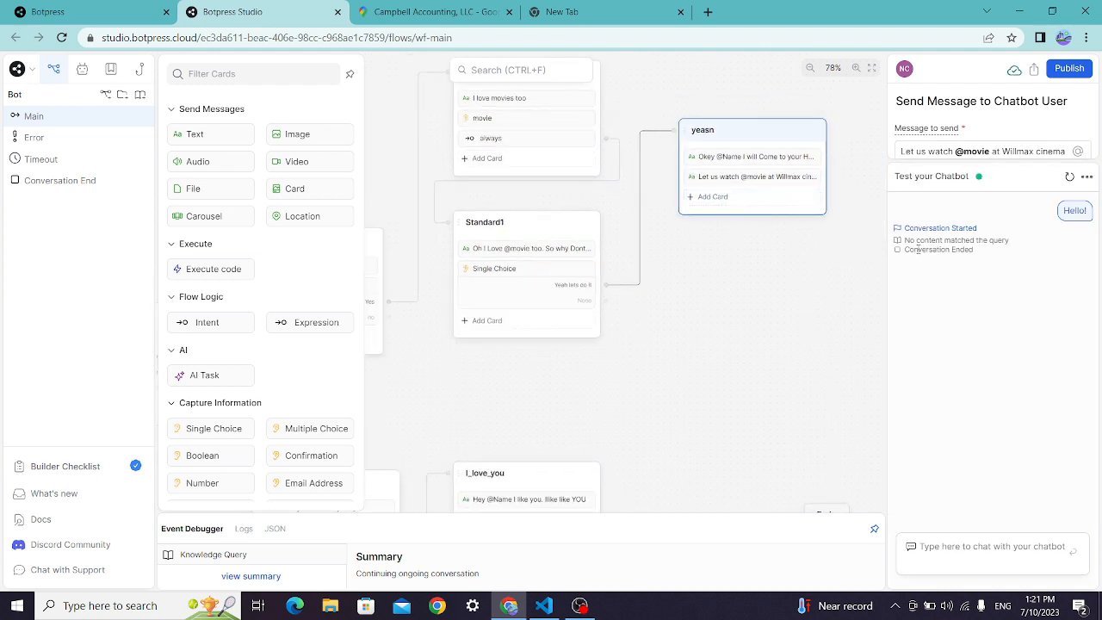
{"action": "left_click", "coordinate": [1015, 153]}
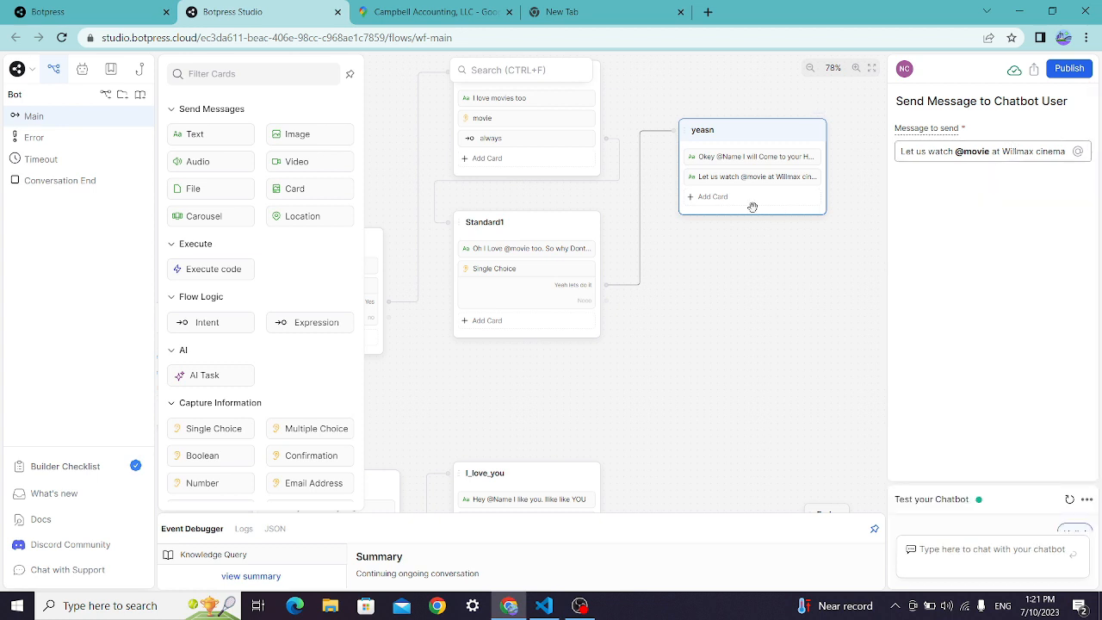
Add a Single Choice card to yeasn asking "What do you think?" with the choices "That's amazing" and "Cool"
{"action": "left_click_drag", "start_coordinate": [746, 256], "coordinate": [746, 245]}
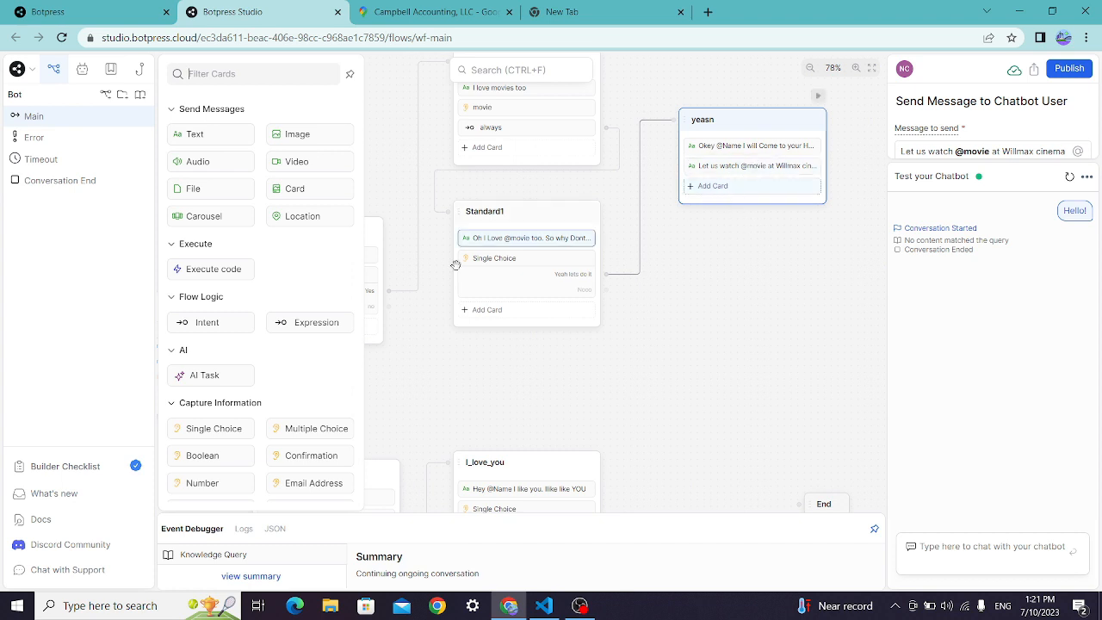
{"action": "left_click_drag", "start_coordinate": [212, 430], "coordinate": [742, 191]}
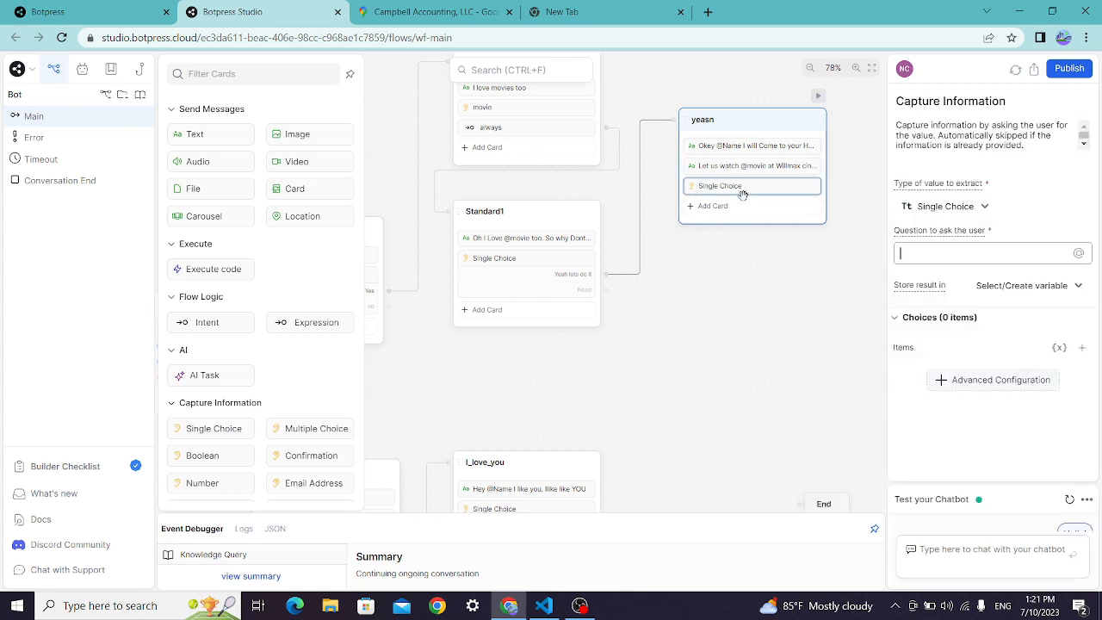
{"action": "type", "text": "How"}
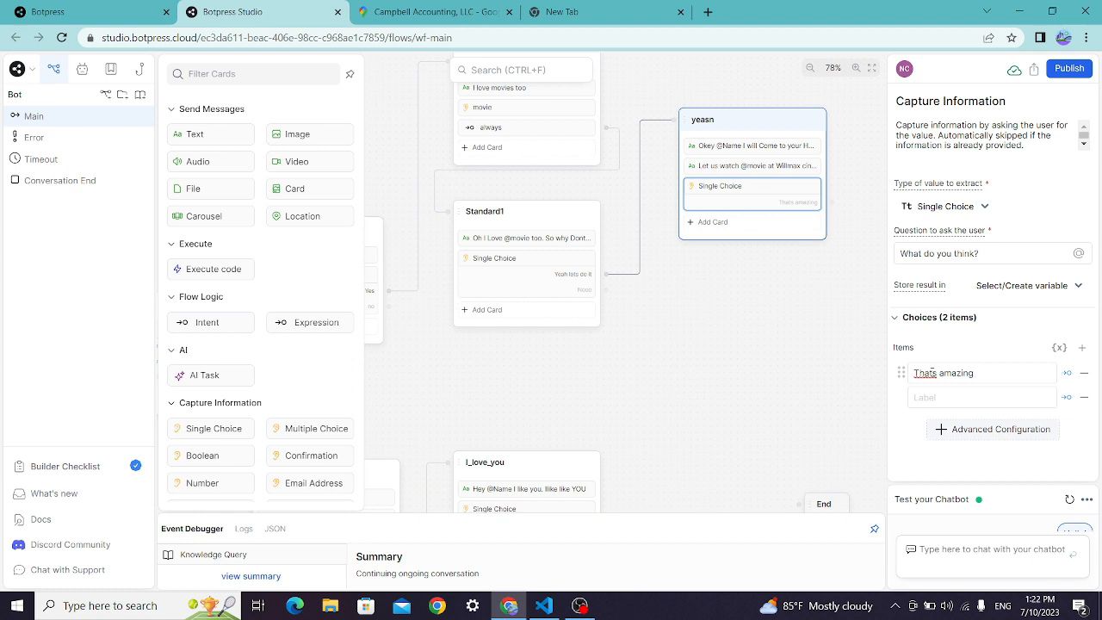
{"action": "type", "text": "'"}
{"action": "left_click", "coordinate": [942, 397]}
{"action": "type", "text": "Cool"}
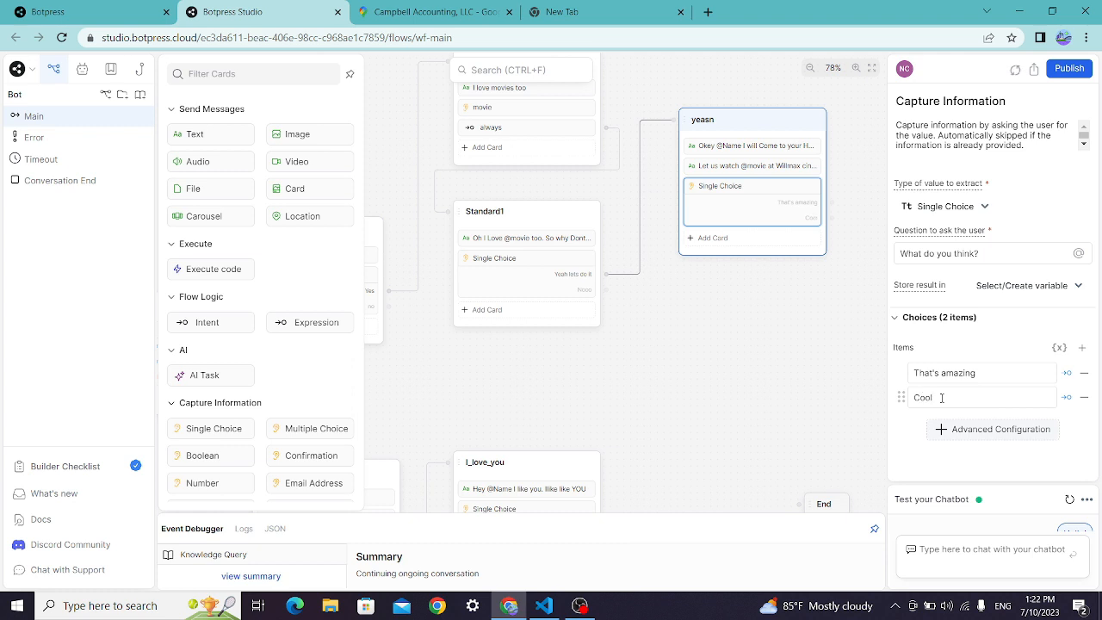
Remove the individual transitions from both choices of the Single Choice card in yeasn
{"action": "left_click", "coordinate": [809, 267]}
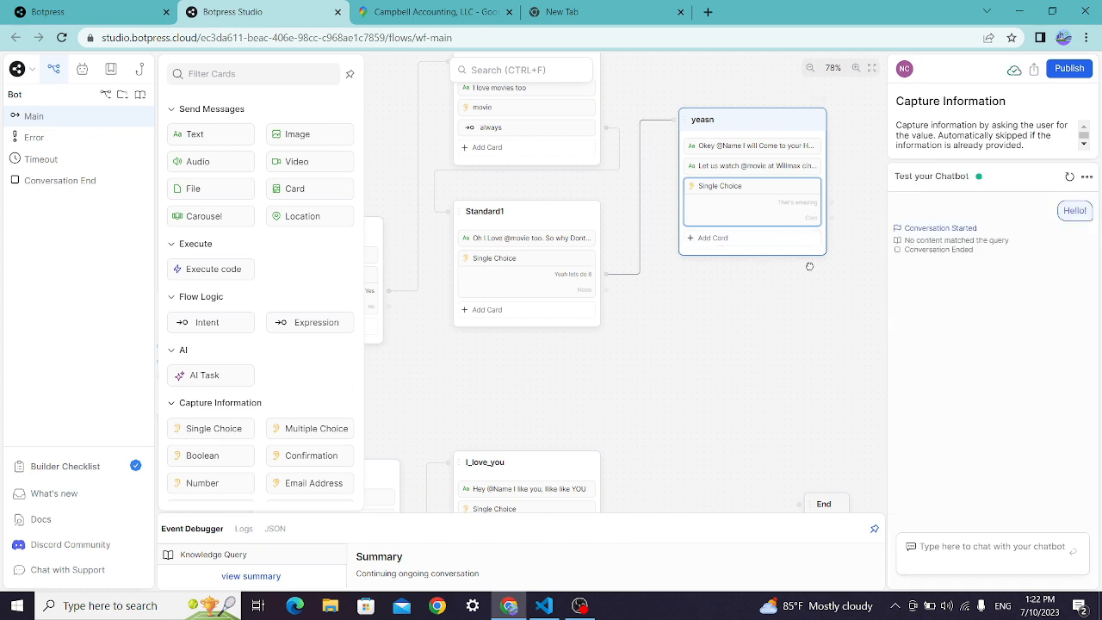
{"action": "left_click", "coordinate": [790, 222]}
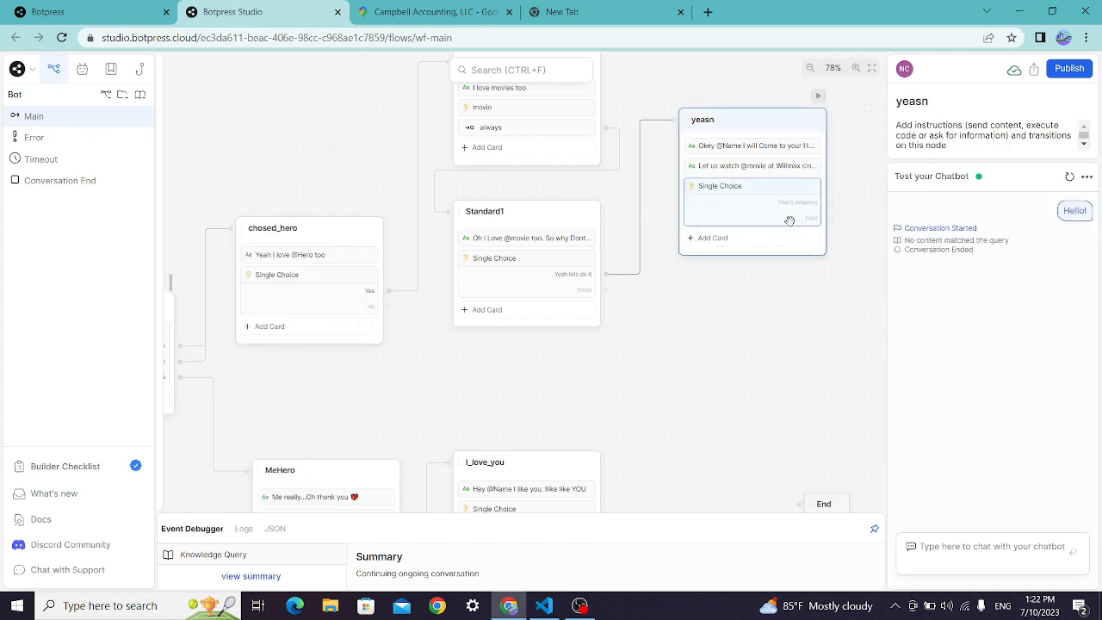
{"action": "left_click", "coordinate": [789, 221]}
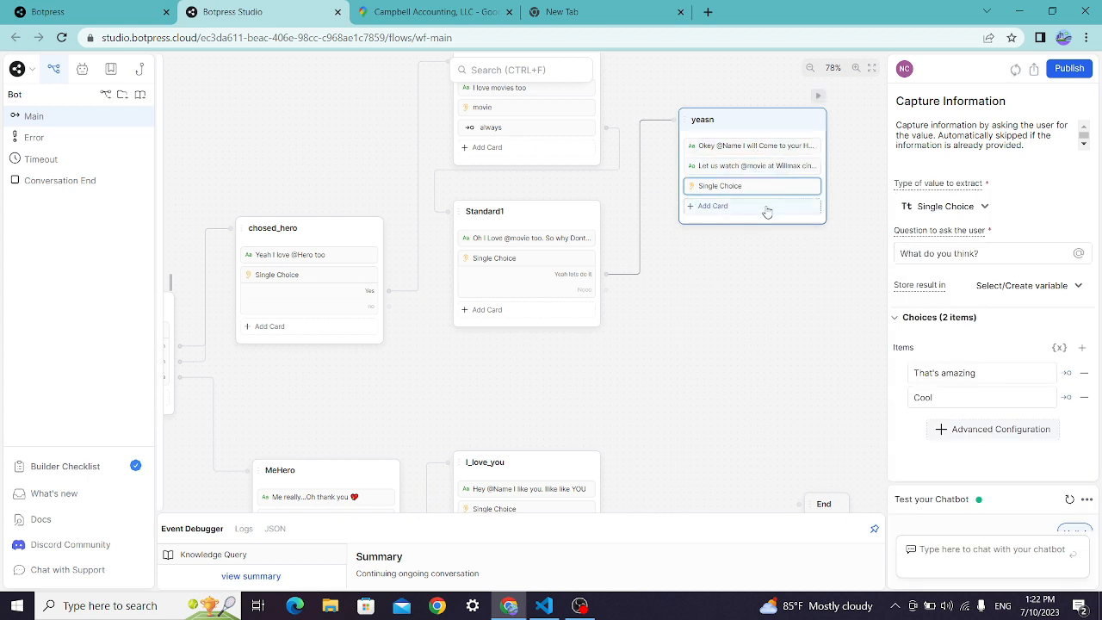
Add an Expression card with the condition true to yeasn and branch it to a new standard node below
{"action": "left_click", "coordinate": [767, 211]}
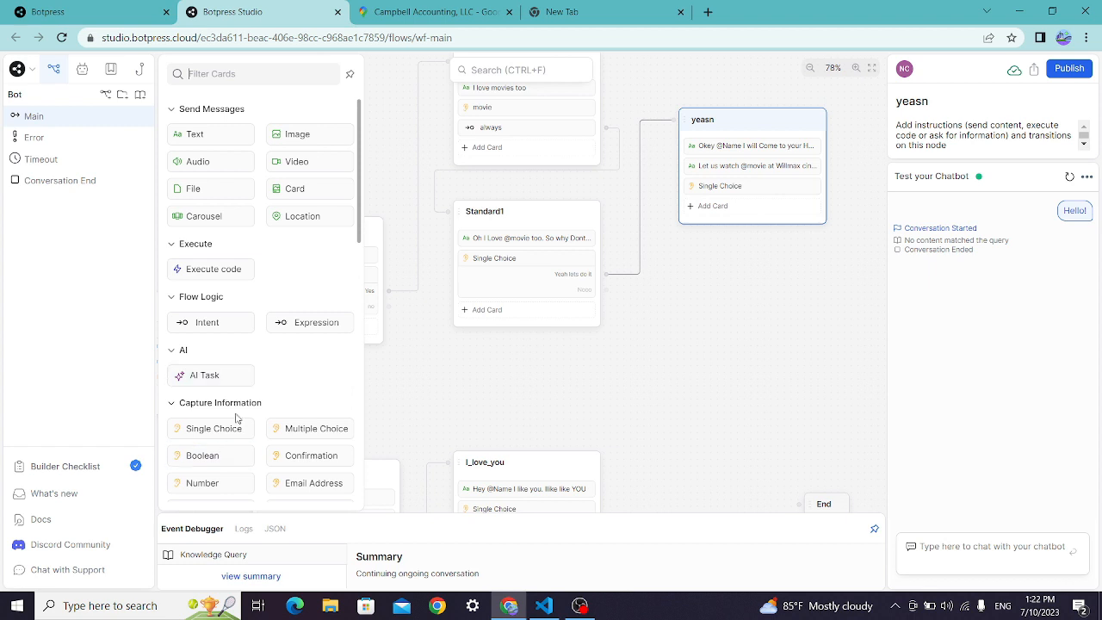
{"action": "left_click_drag", "start_coordinate": [307, 322], "coordinate": [767, 219]}
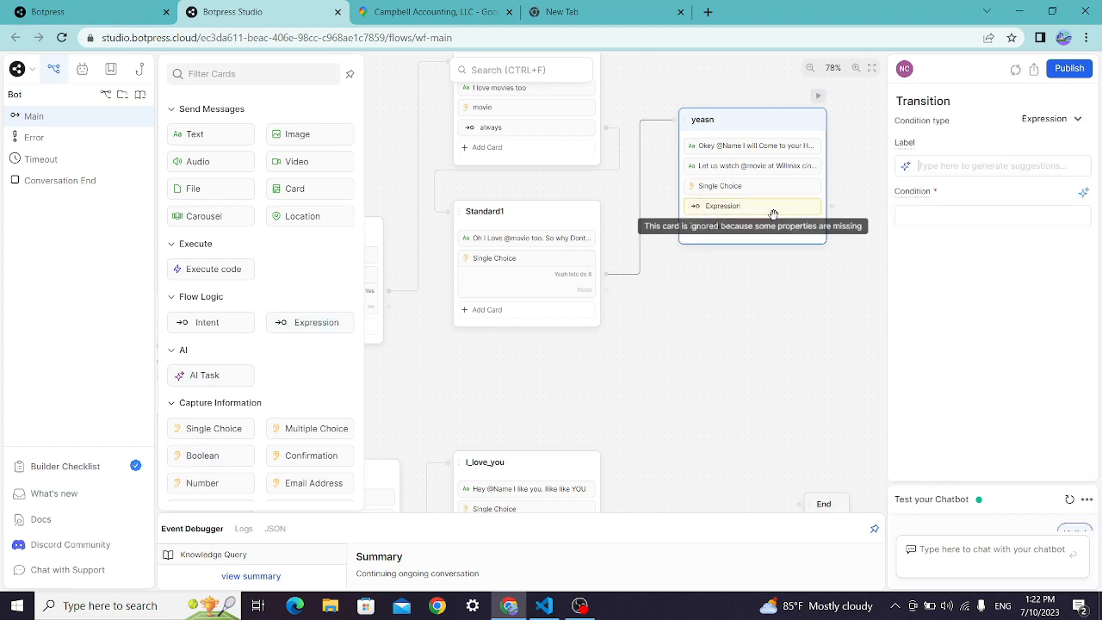
{"action": "left_click", "coordinate": [956, 215]}
{"action": "type", "text": "t"}
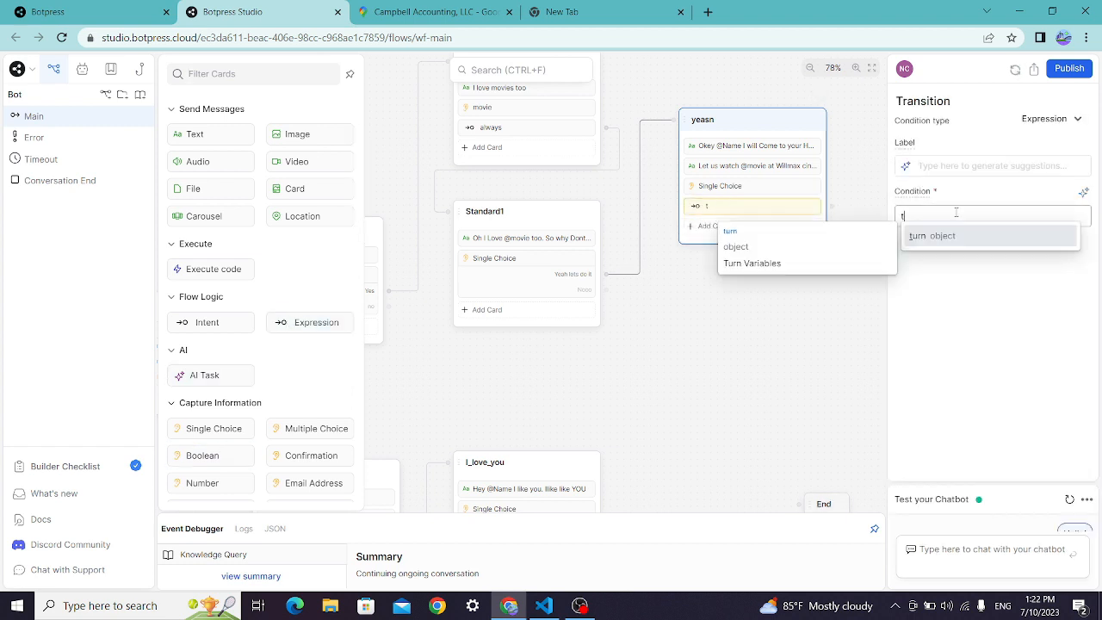
{"action": "type", "text": "ryue"}
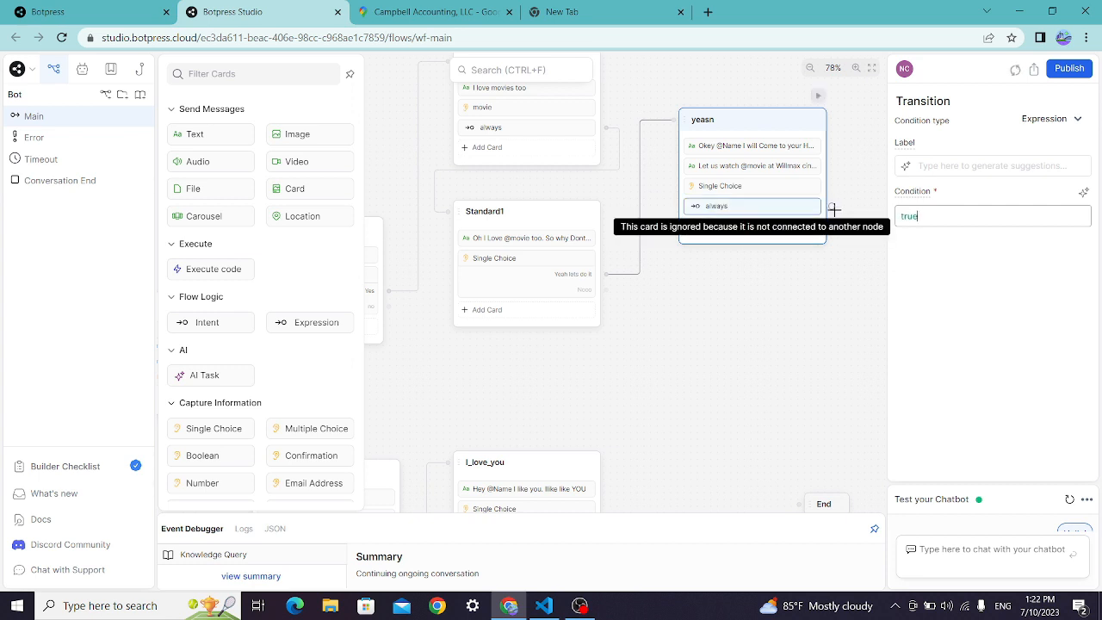
{"action": "left_click_drag", "start_coordinate": [835, 207], "coordinate": [473, 325]}
{"action": "left_click", "coordinate": [544, 341]}
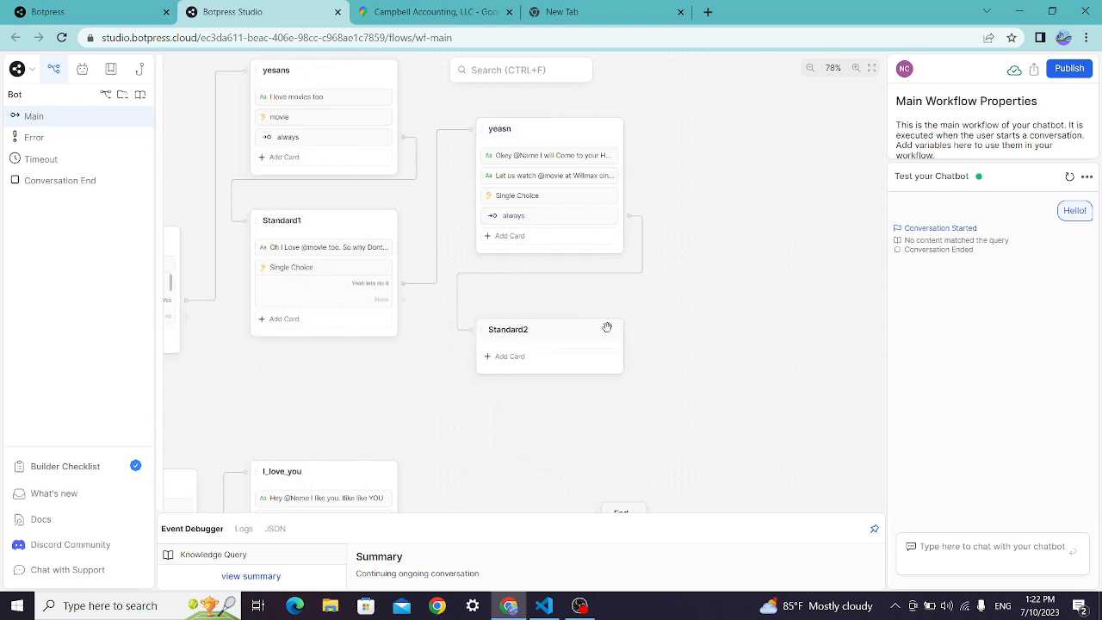
Rename the new node below yeasn as see_you
{"action": "left_click", "coordinate": [515, 336]}
{"action": "left_click", "coordinate": [514, 336]}
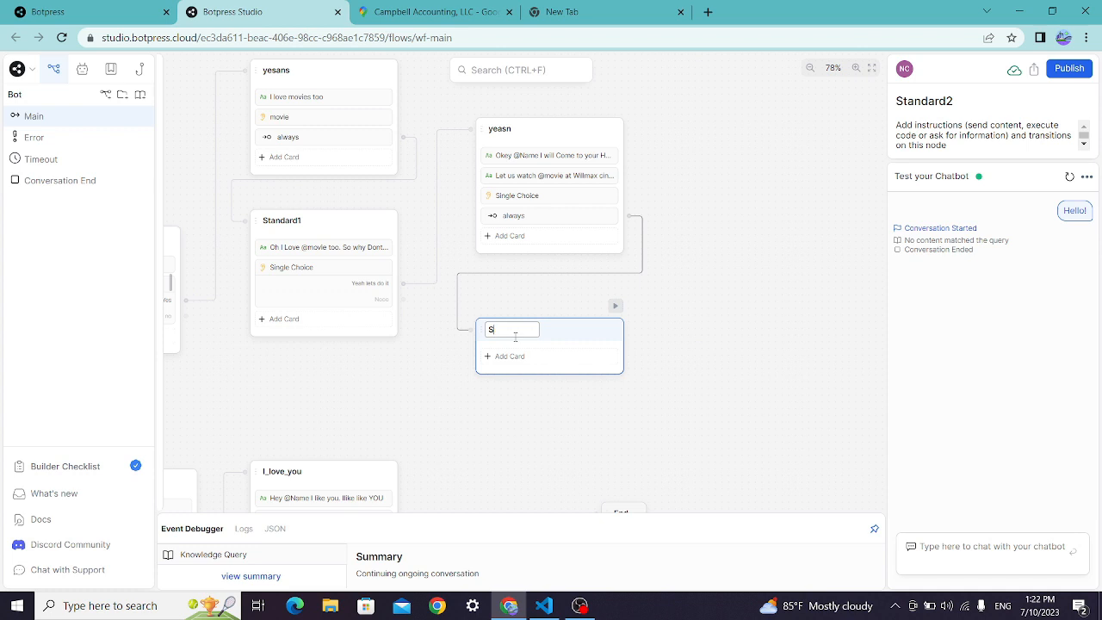
{"action": "key", "text": "BackSpace"}
{"action": "type", "text": "see_you"}
{"action": "key", "text": "Return"}
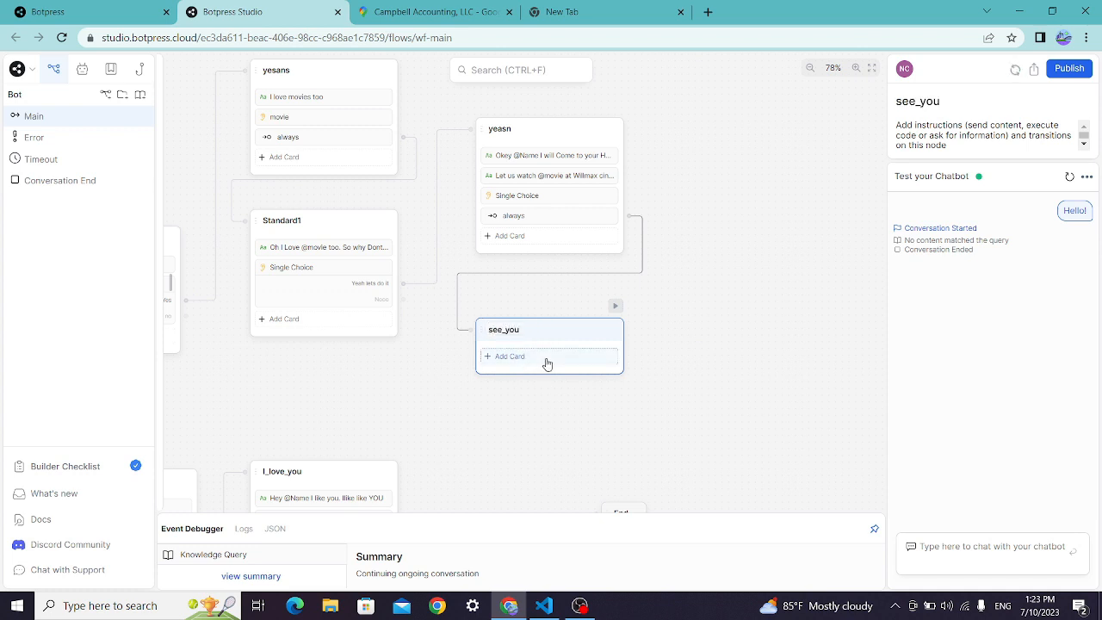
{"action": "left_click", "coordinate": [546, 357]}
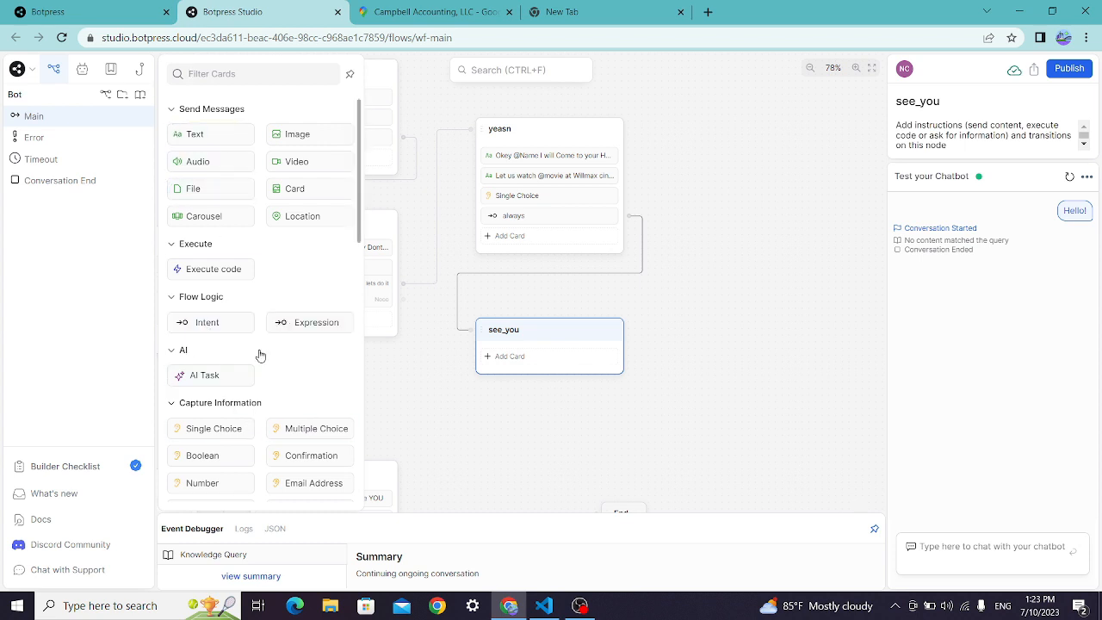
{"action": "left_click_drag", "start_coordinate": [225, 135], "coordinate": [585, 354]}
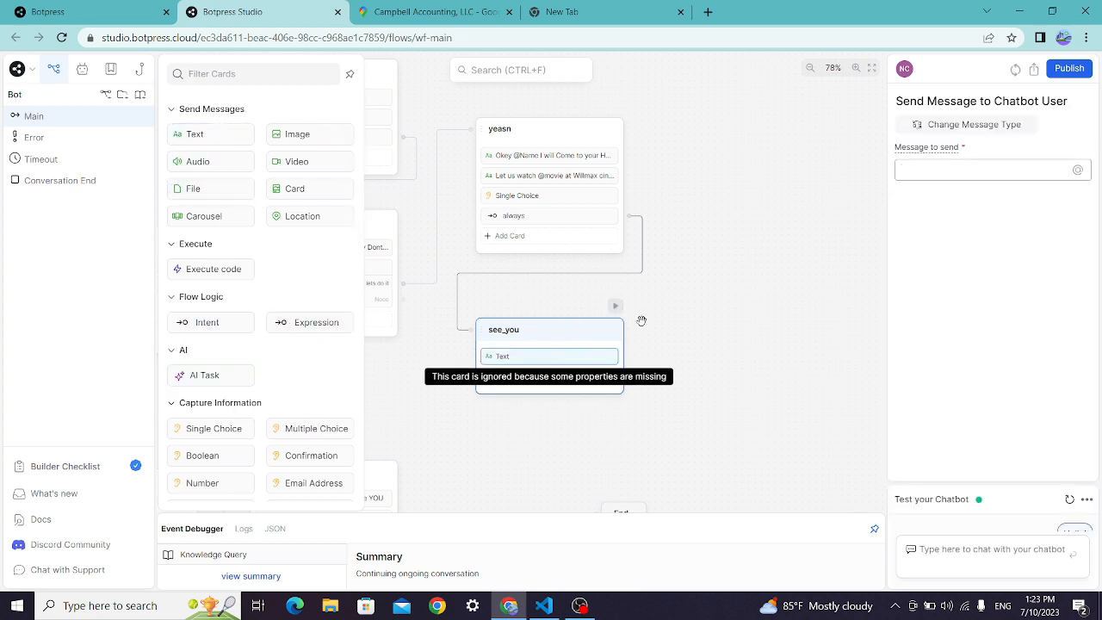
{"action": "type", "text": "Ok"}
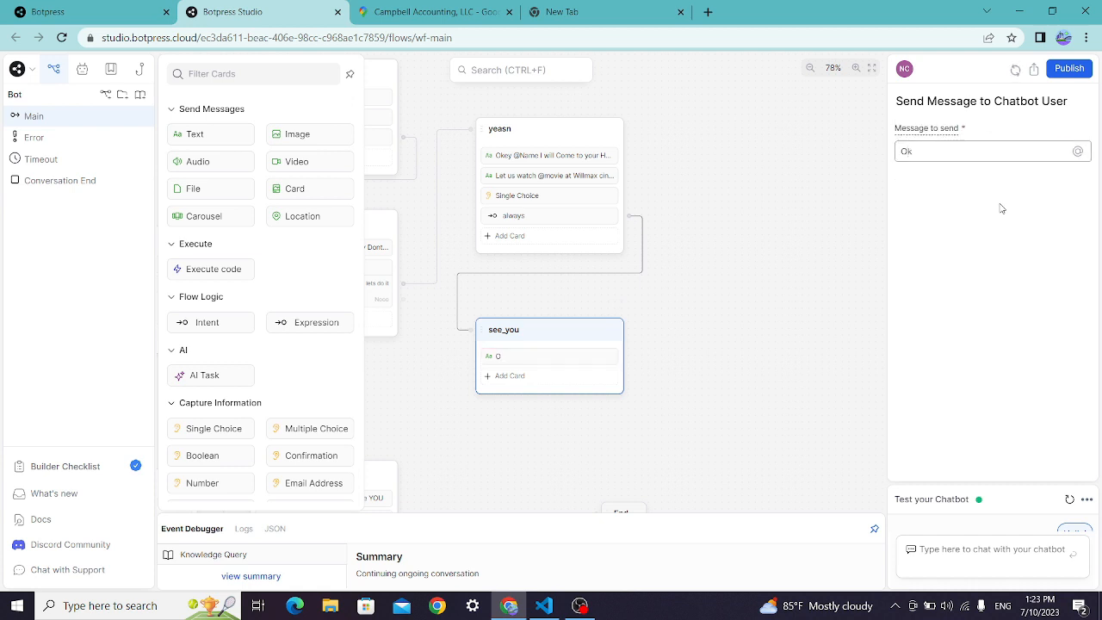
{"action": "type", "text": " @"}
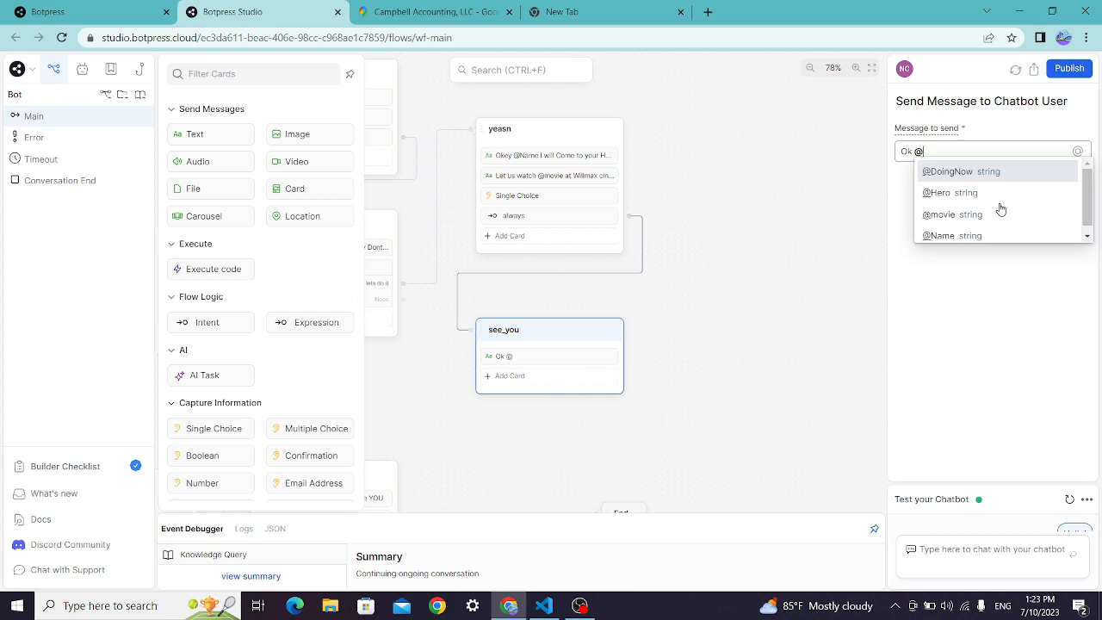
{"action": "type", "text": "nam"}
{"action": "key", "text": "Return"}
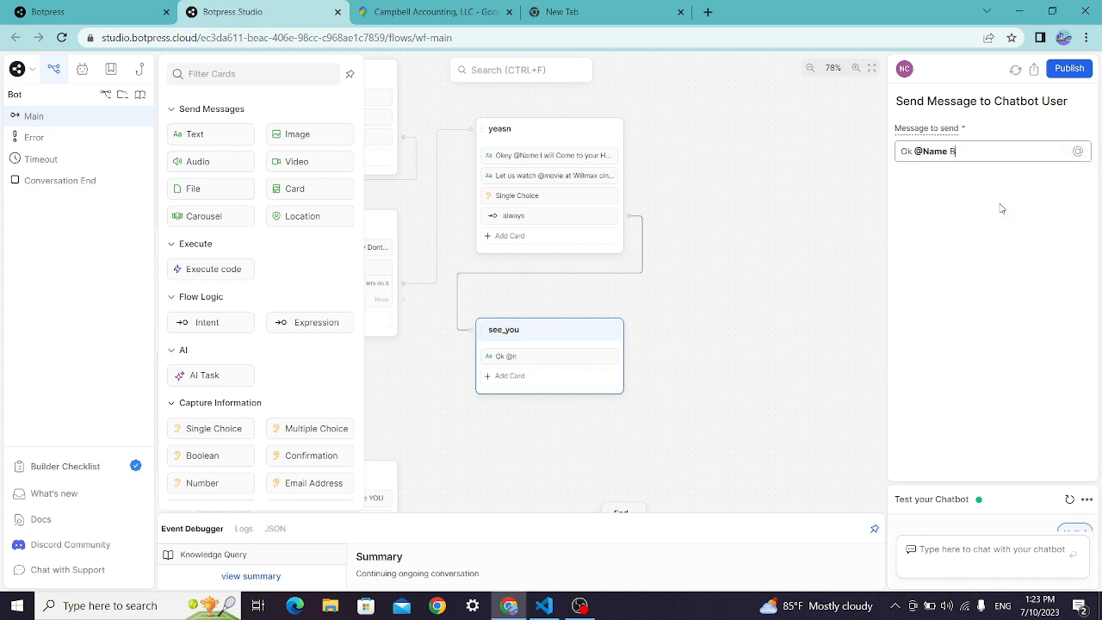
{"action": "type", "text": "By e"}
{"action": "key", "text": "BackSpace"}
{"action": "key", "text": "BackSpace"}
Append a heart emoji and the kiss mark emoji to the see_you message
{"action": "key", "text": "super+period"}
{"action": "type", "text": "love"}
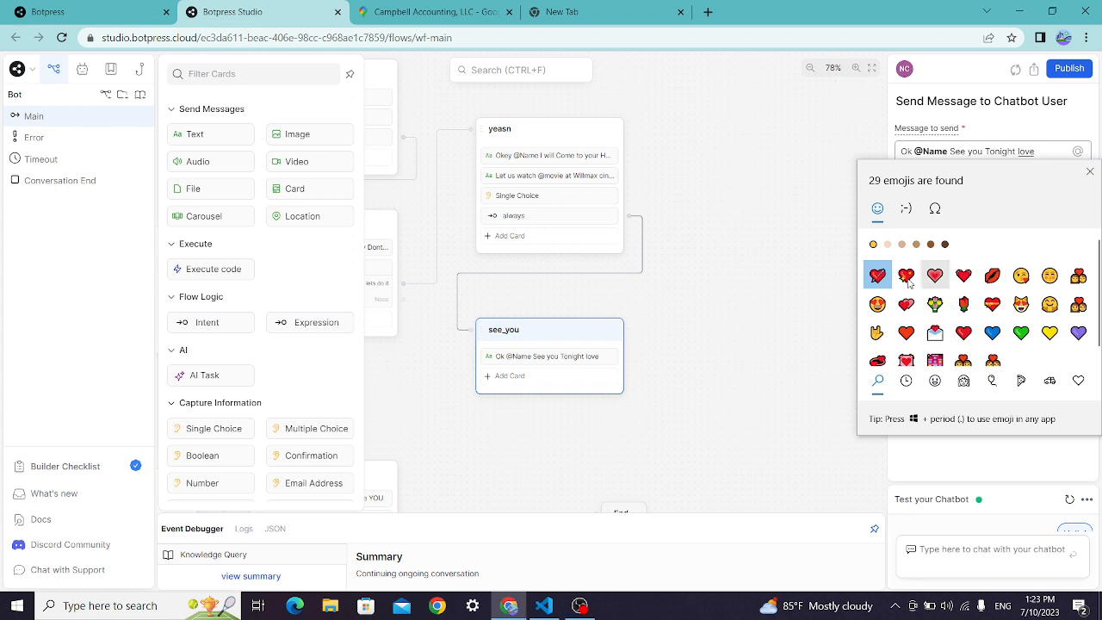
{"action": "left_click", "coordinate": [905, 275]}
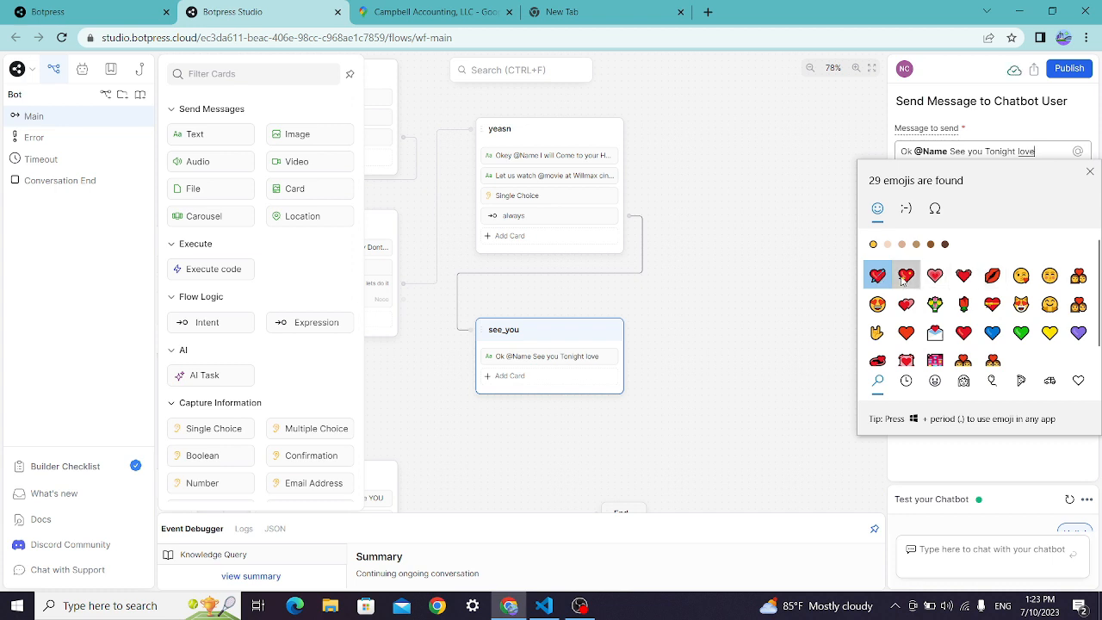
{"action": "left_click", "coordinate": [991, 274]}
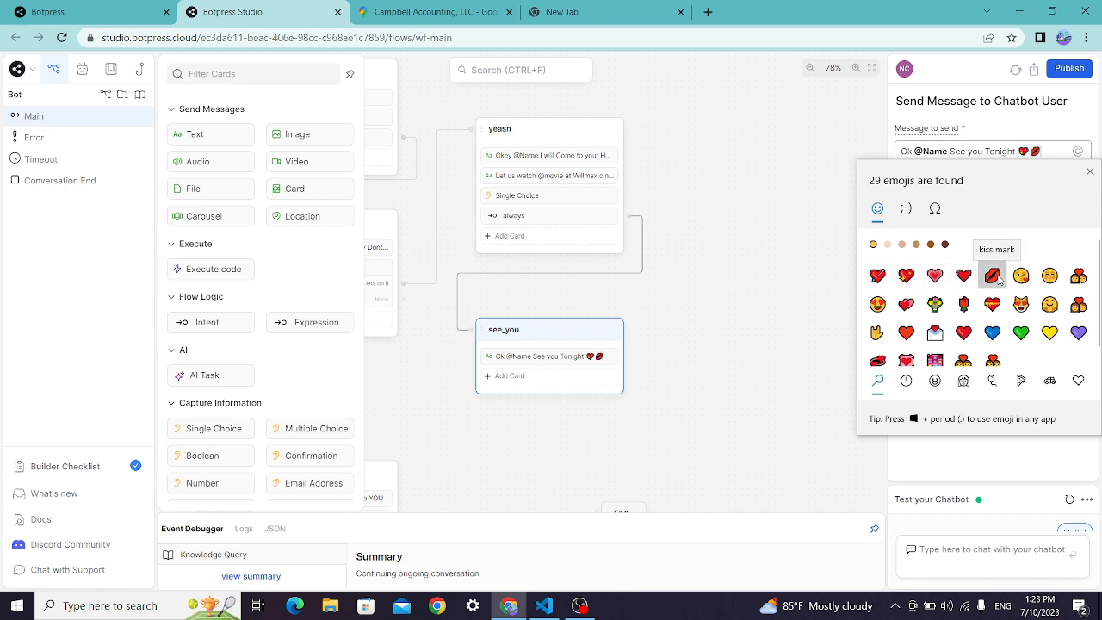
{"action": "left_click", "coordinate": [1054, 147]}
Add an Expression card with the condition true to the Yesans node below I_love_you
{"action": "left_click_drag", "start_coordinate": [707, 293], "coordinate": [801, 154]}
{"action": "left_click_drag", "start_coordinate": [629, 385], "coordinate": [759, 228]}
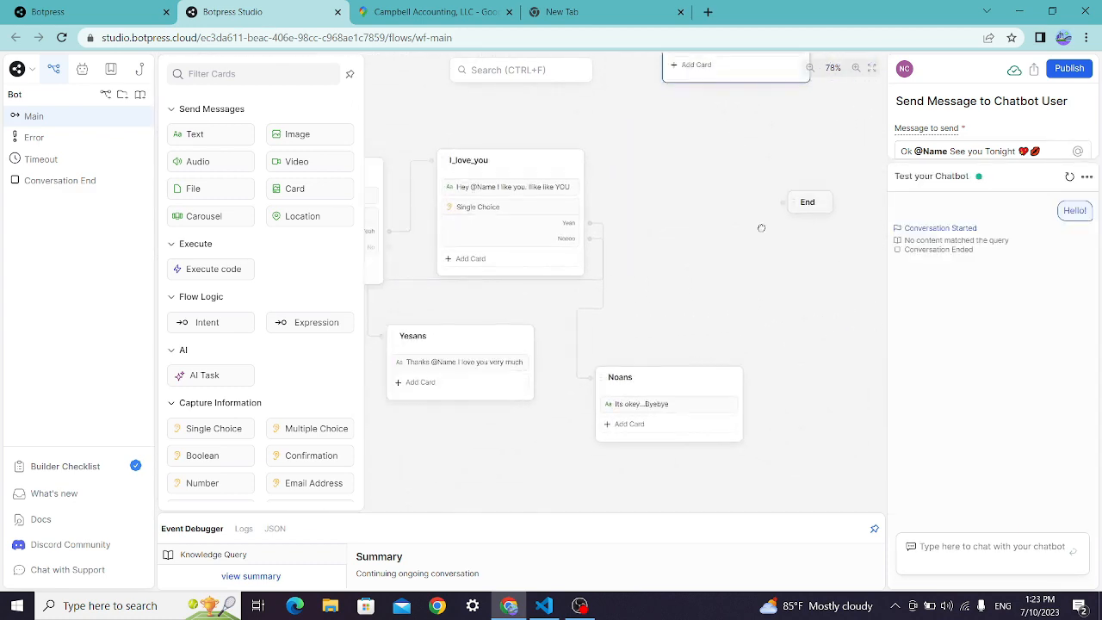
{"action": "left_click", "coordinate": [499, 387]}
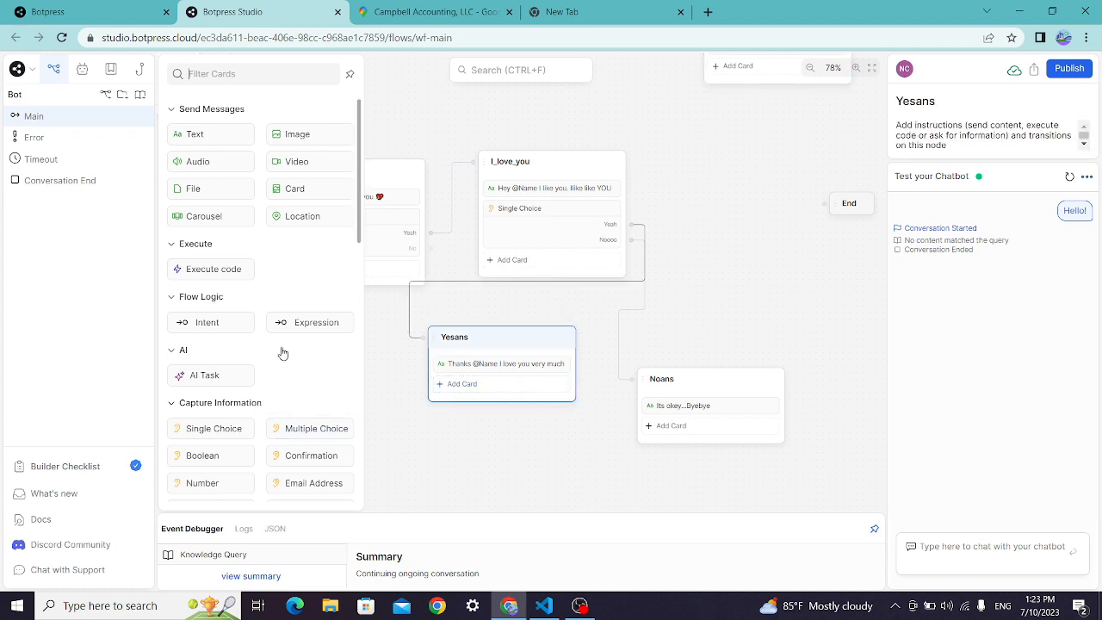
{"action": "left_click_drag", "start_coordinate": [304, 318], "coordinate": [480, 385]}
{"action": "left_click", "coordinate": [934, 216]}
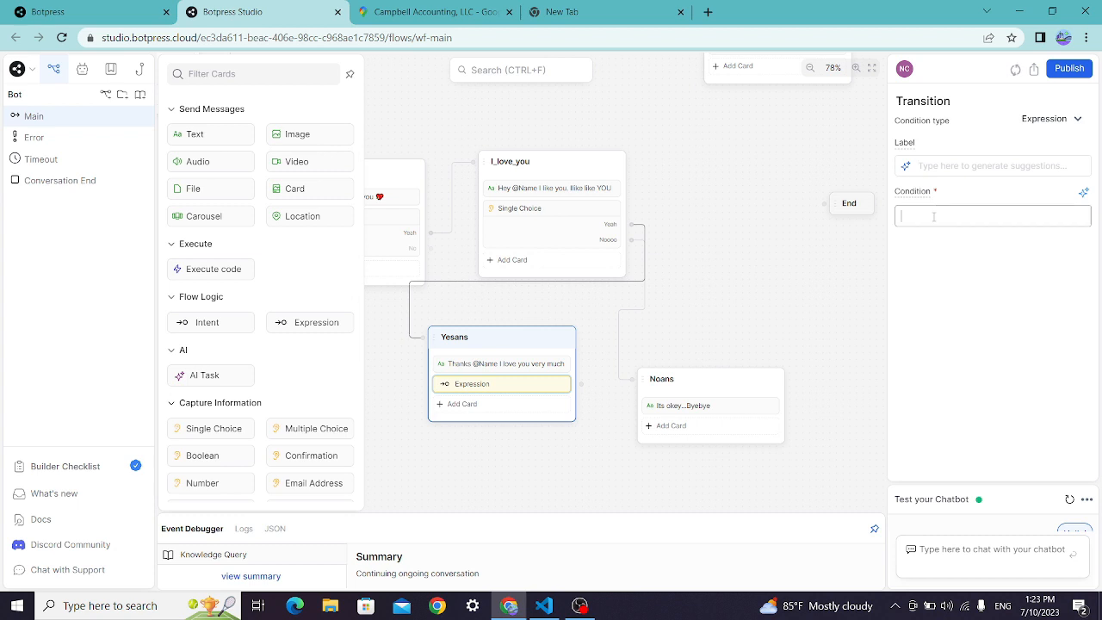
{"action": "type", "text": "true"}
{"action": "left_click_drag", "start_coordinate": [581, 381], "coordinate": [568, 203]}
{"action": "left_click", "coordinate": [758, 129]}
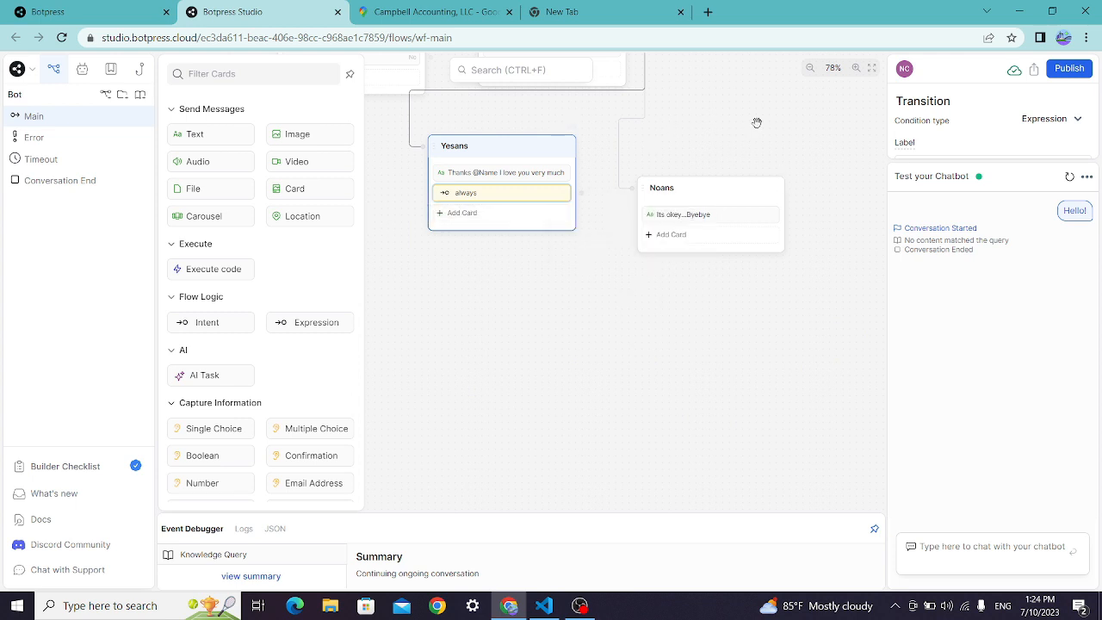
{"action": "left_click", "coordinate": [757, 123]}
{"action": "left_click_drag", "start_coordinate": [443, 384], "coordinate": [728, 617]}
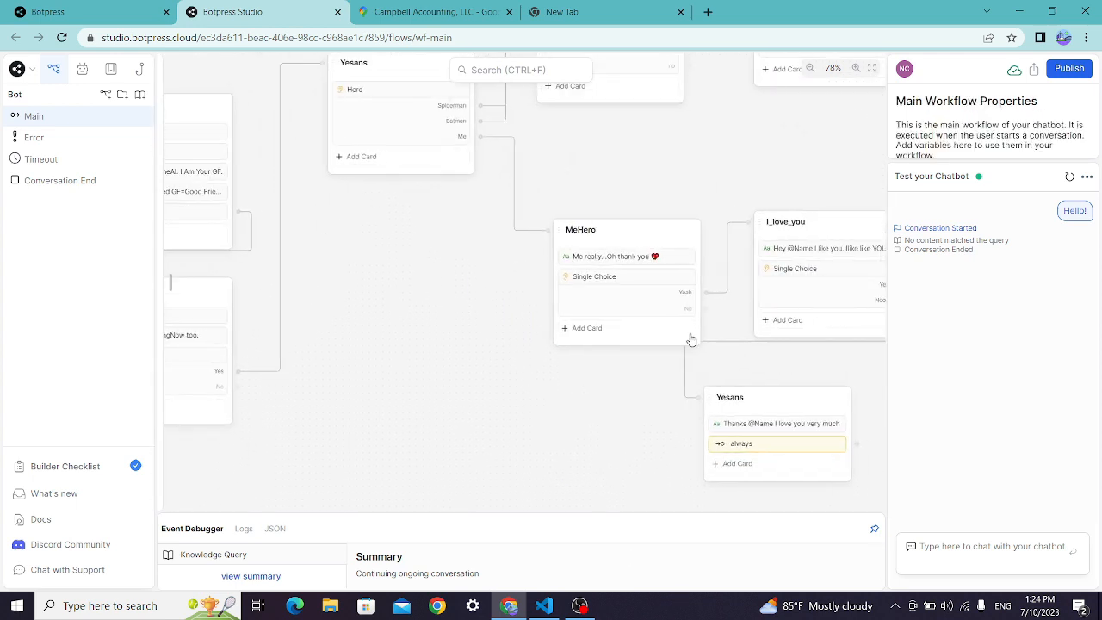
{"action": "left_click_drag", "start_coordinate": [728, 191], "coordinate": [629, 258]}
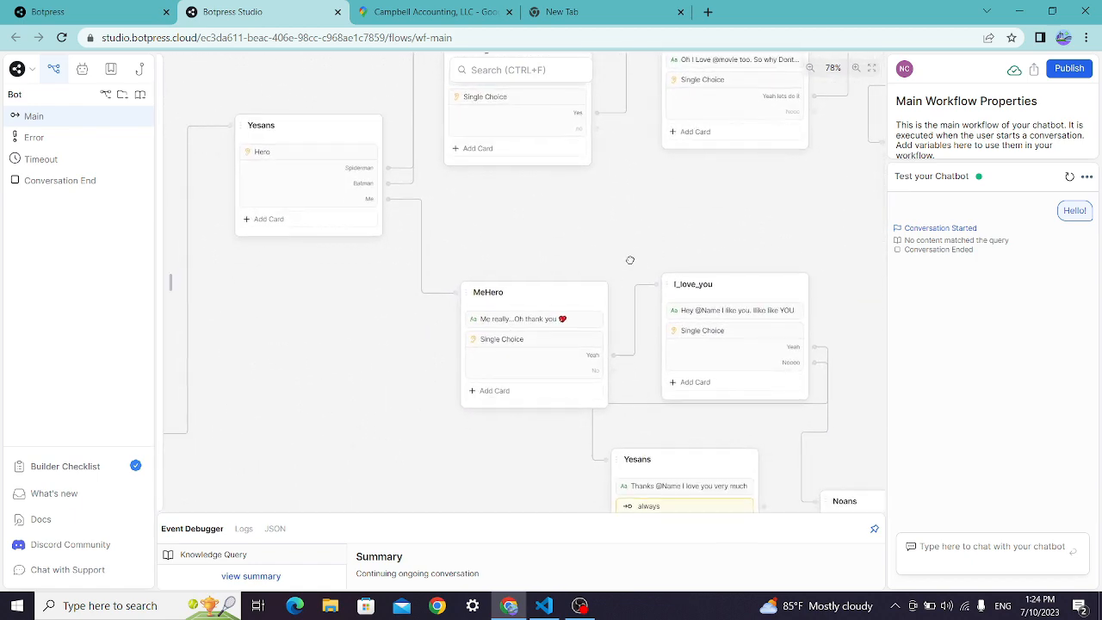
{"action": "left_click", "coordinate": [521, 116]}
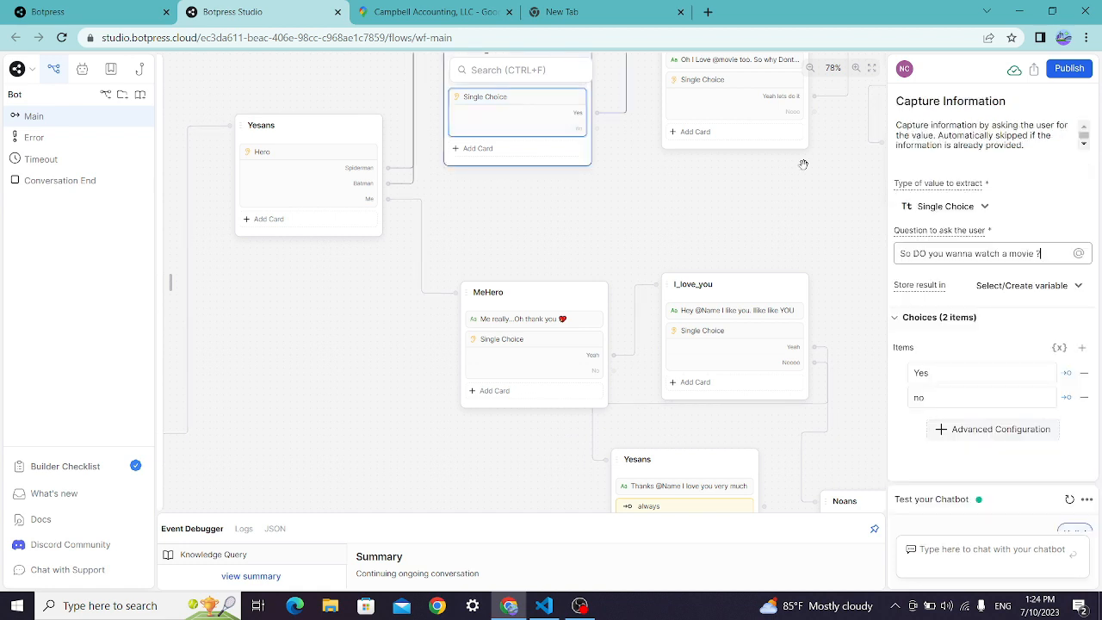
{"action": "left_click_drag", "start_coordinate": [843, 231], "coordinate": [831, 137]}
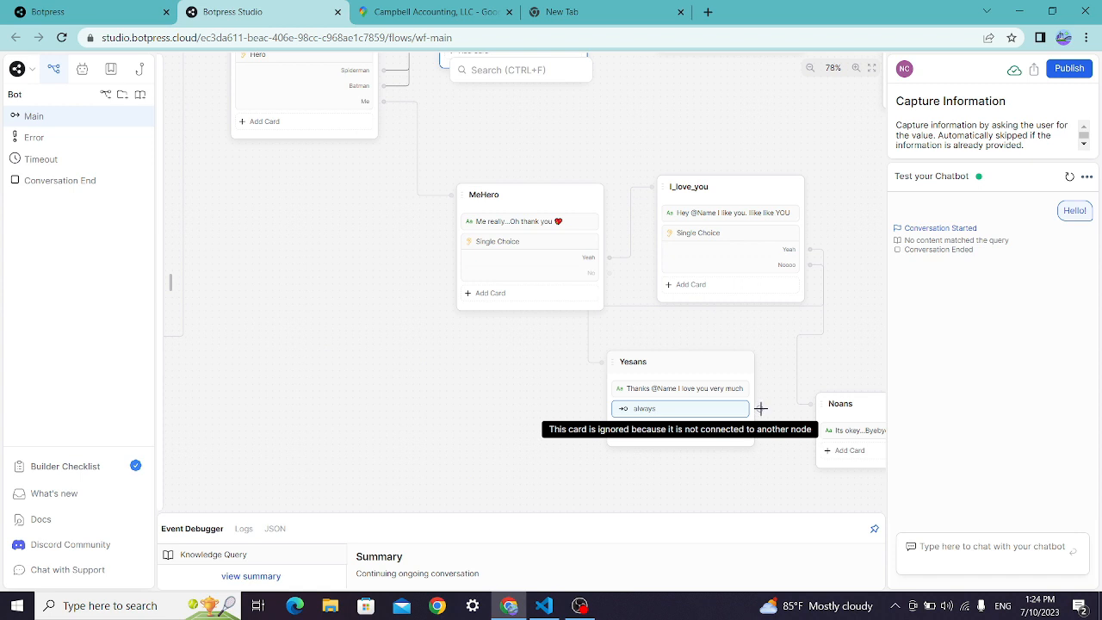
{"action": "left_click_drag", "start_coordinate": [761, 412], "coordinate": [439, 274]}
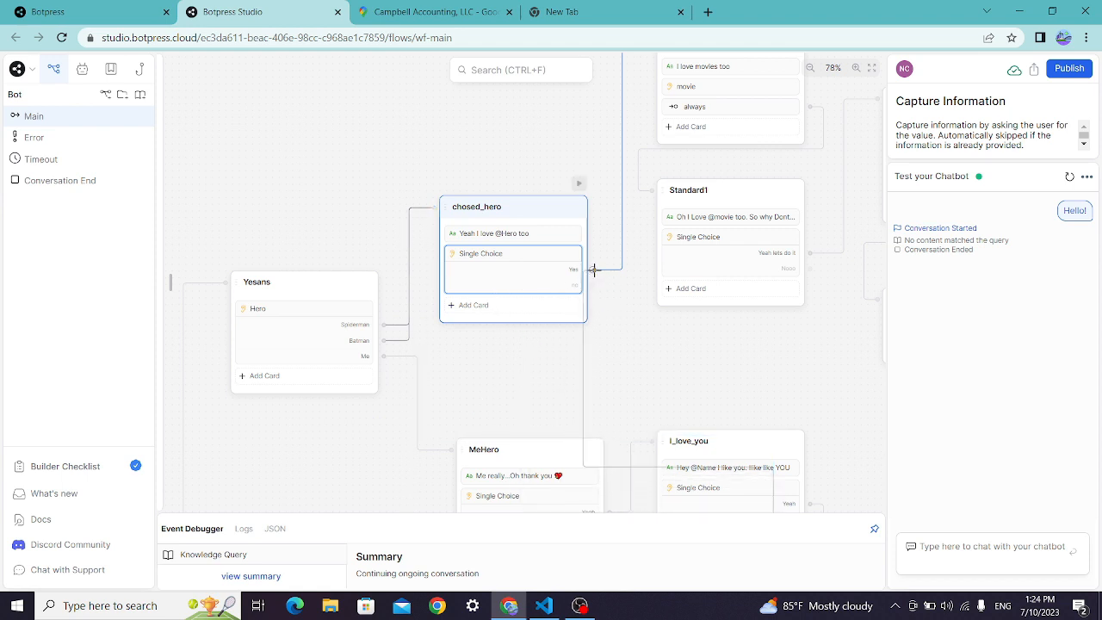
{"action": "left_click_drag", "start_coordinate": [593, 270], "coordinate": [578, 276]}
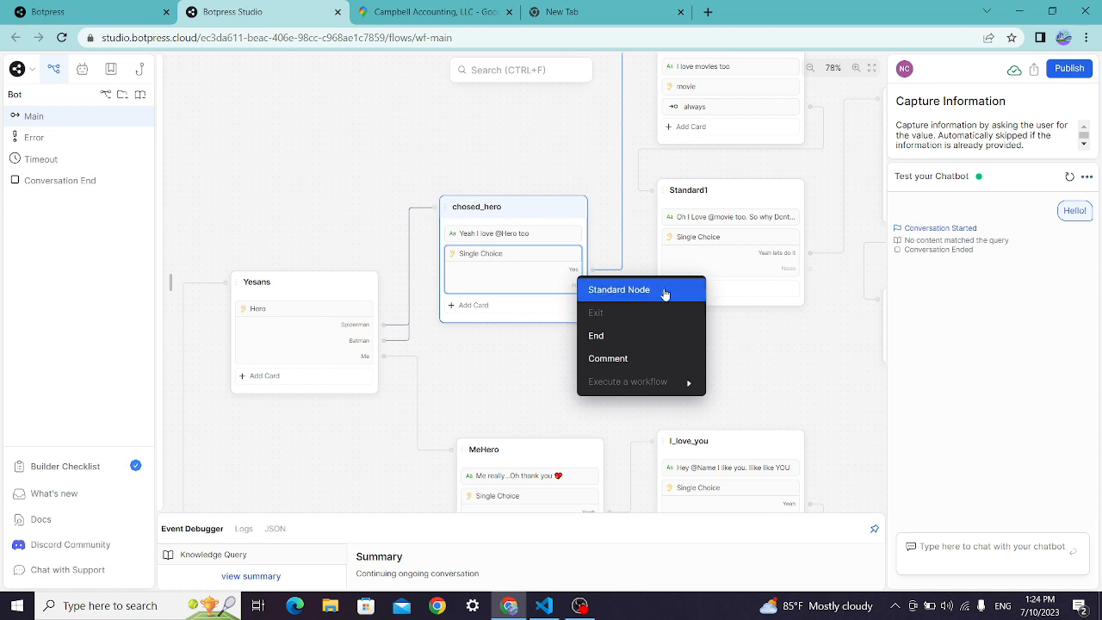
{"action": "left_click", "coordinate": [727, 363]}
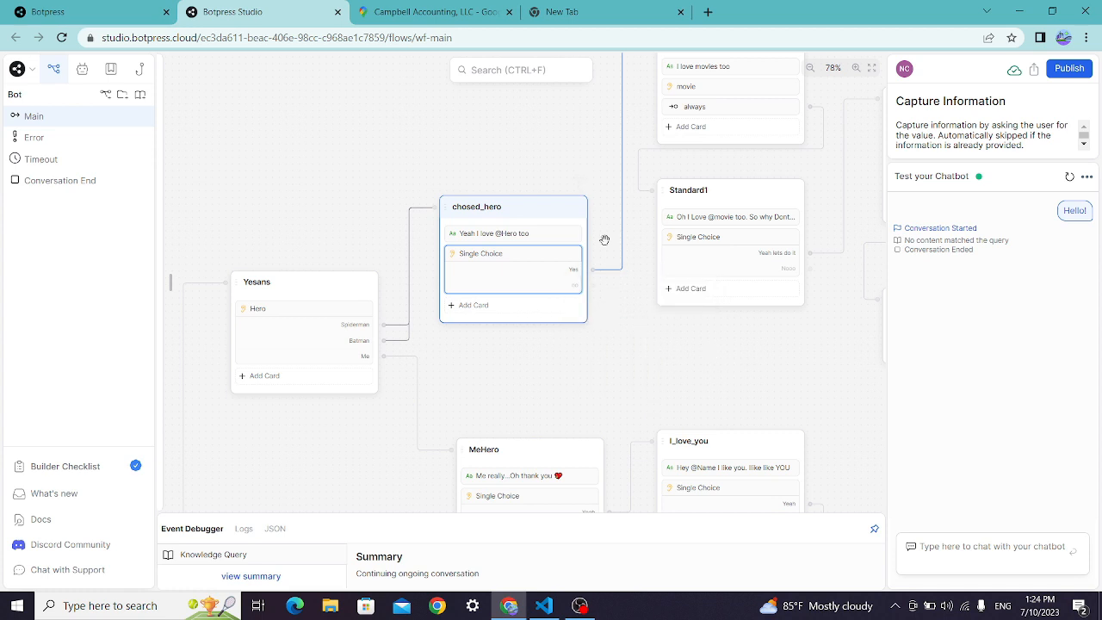
{"action": "left_click", "coordinate": [521, 272]}
{"action": "left_click_drag", "start_coordinate": [521, 273], "coordinate": [534, 357]}
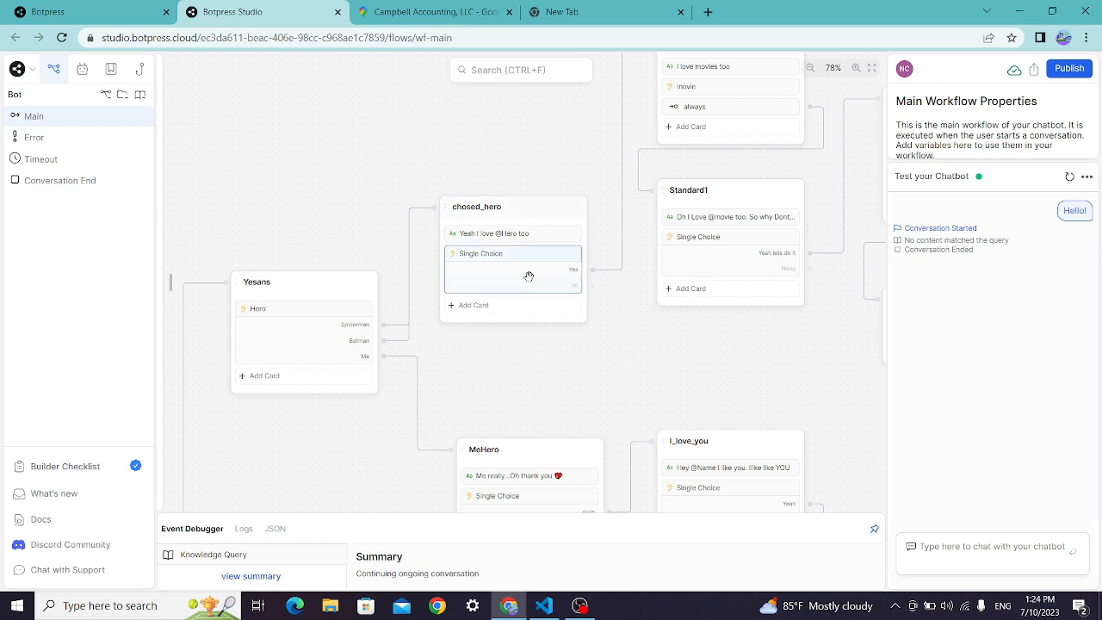
{"action": "mouse_move", "coordinate": [529, 276]}
{"action": "left_mouse_down"}
{"action": "mouse_move", "coordinate": [588, 345]}
{"action": "mouse_move", "coordinate": [568, 401]}
{"action": "mouse_move", "coordinate": [539, 281]}
{"action": "left_mouse_up"}
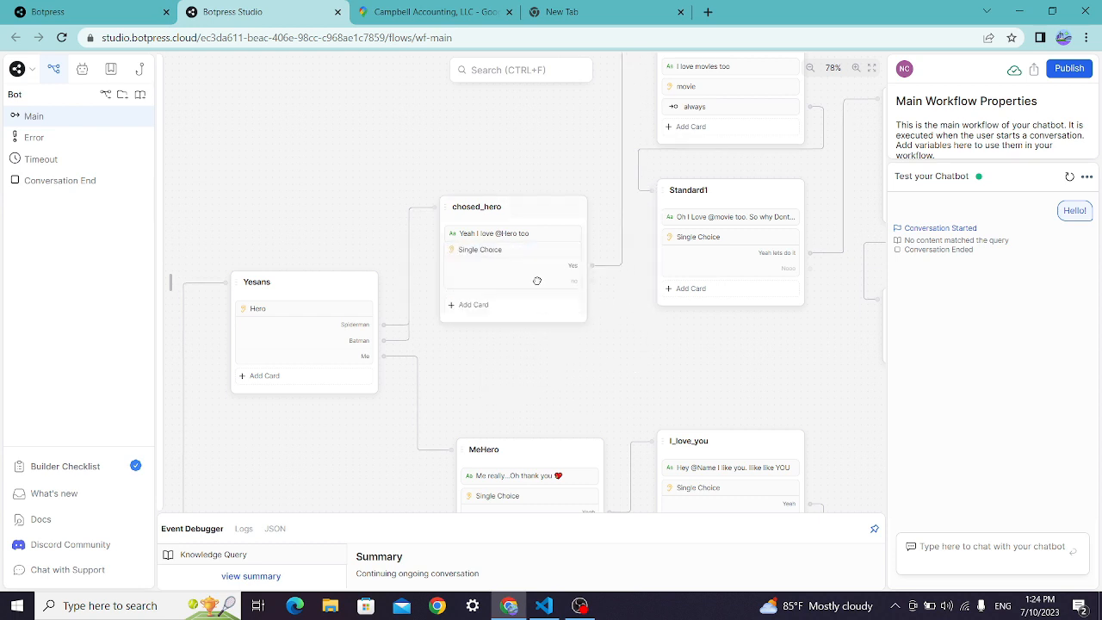
Create a new standard node named movie_q and place it just below chosed_hero
{"action": "right_click", "coordinate": [518, 372]}
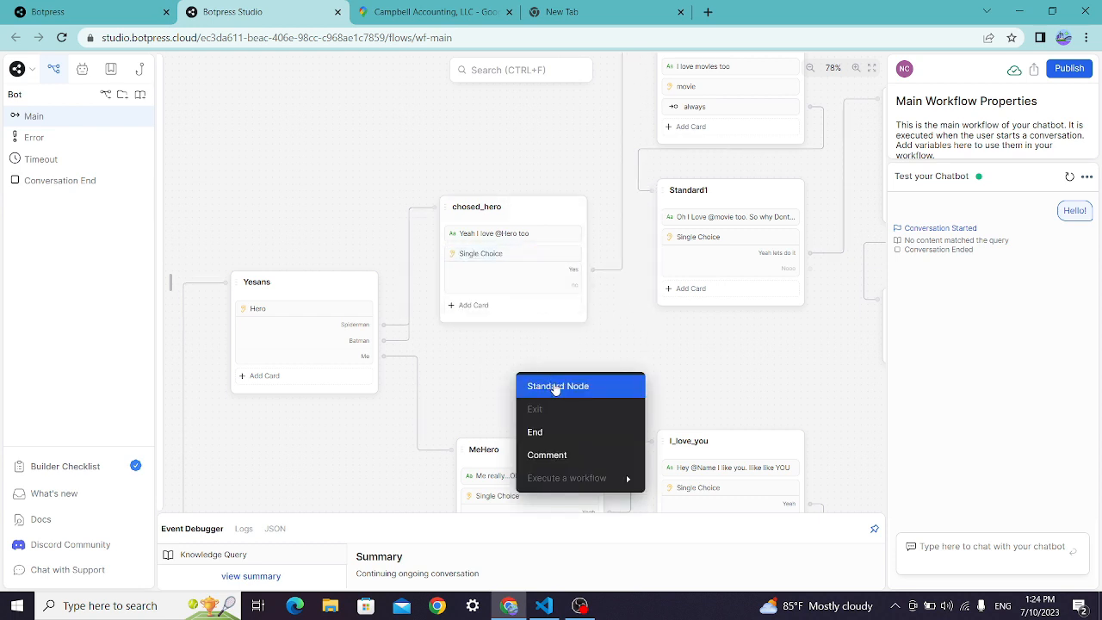
{"action": "left_click", "coordinate": [562, 384]}
{"action": "double_click", "coordinate": [594, 376]}
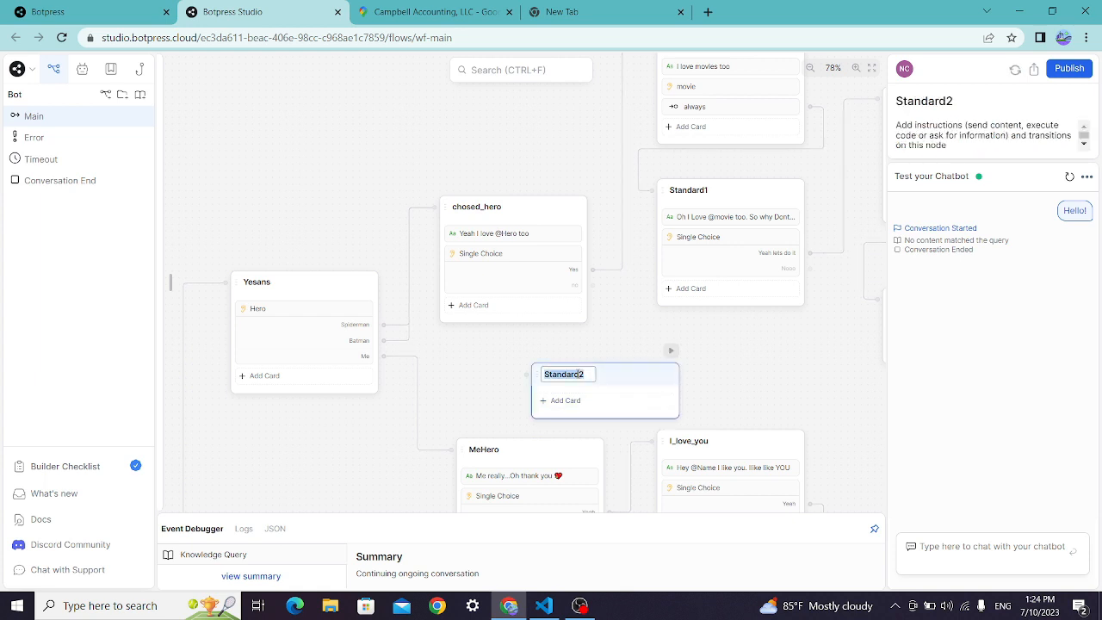
{"action": "type", "text": "movie_q"}
{"action": "left_click_drag", "start_coordinate": [621, 376], "coordinate": [549, 352]}
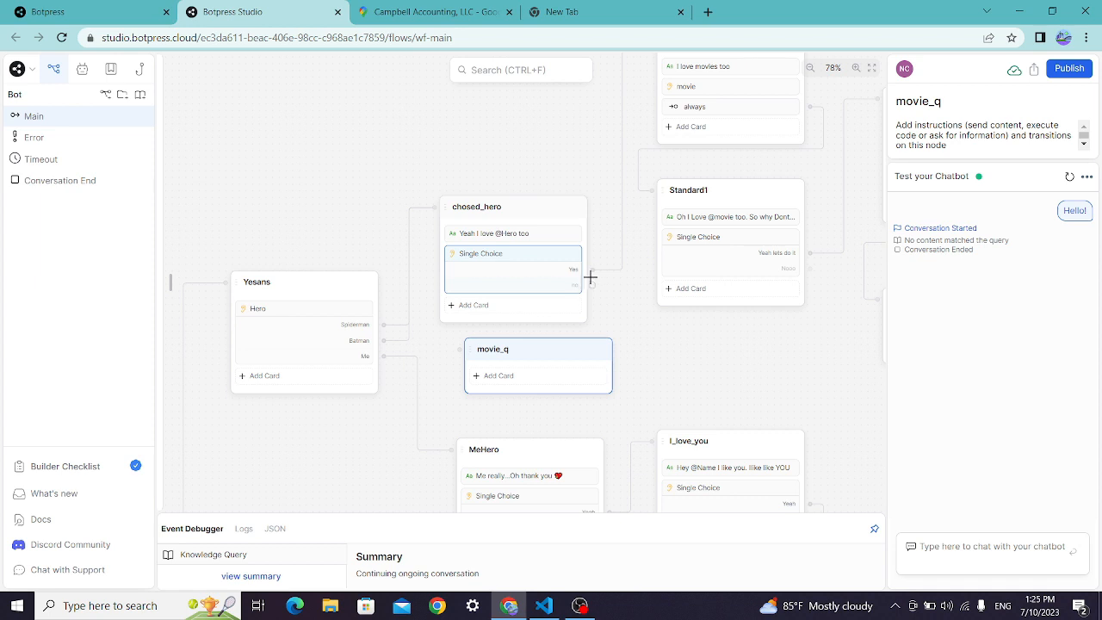
Add an Expression card with the condition true to chosed_hero, connect it to movie_q, and move chosed_hero up clear of movie_q
{"action": "left_click", "coordinate": [576, 233]}
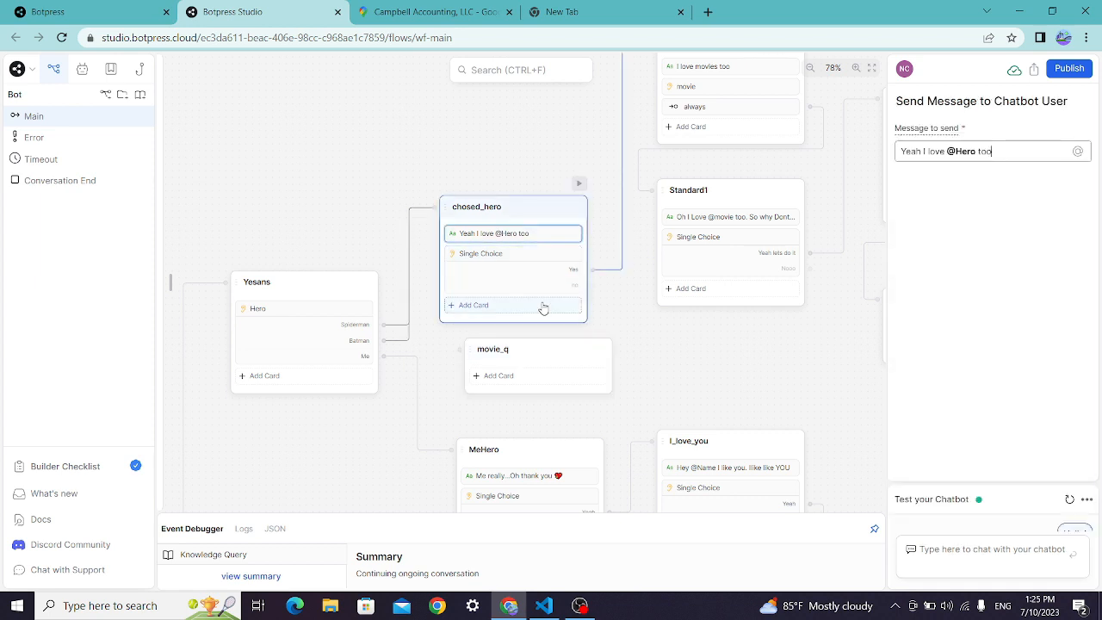
{"action": "left_click", "coordinate": [543, 308]}
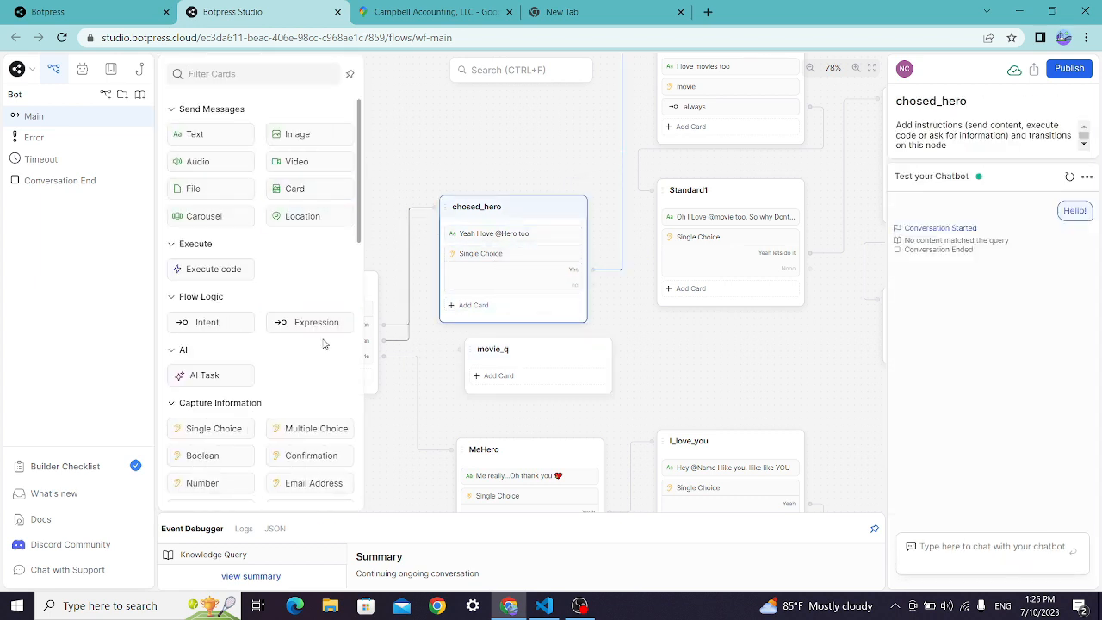
{"action": "left_click_drag", "start_coordinate": [317, 324], "coordinate": [520, 306]}
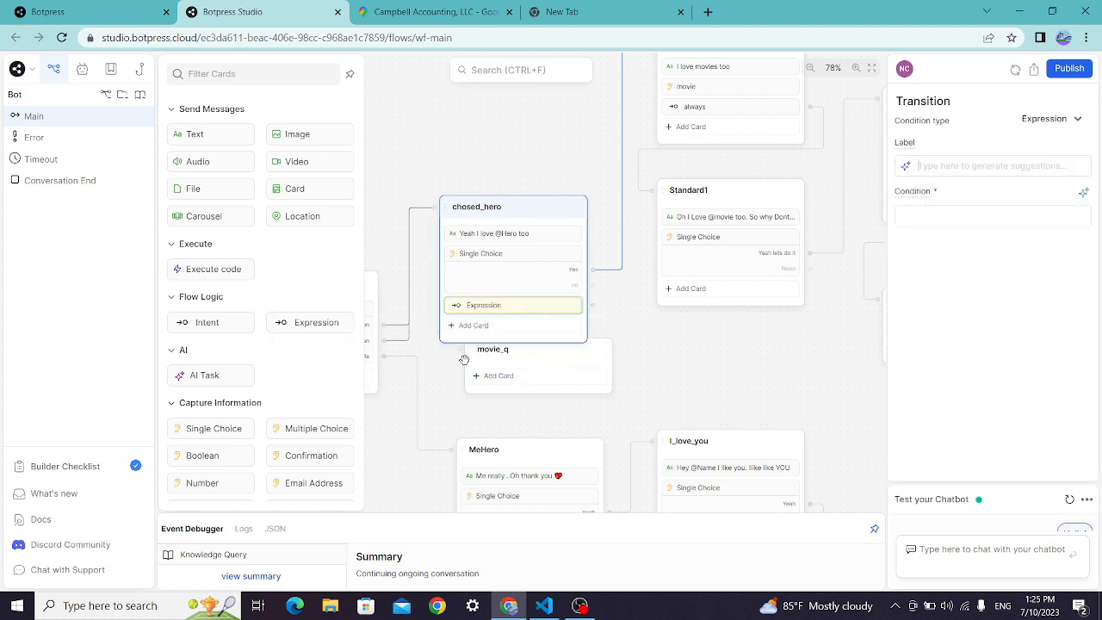
{"action": "left_click_drag", "start_coordinate": [595, 305], "coordinate": [461, 350]}
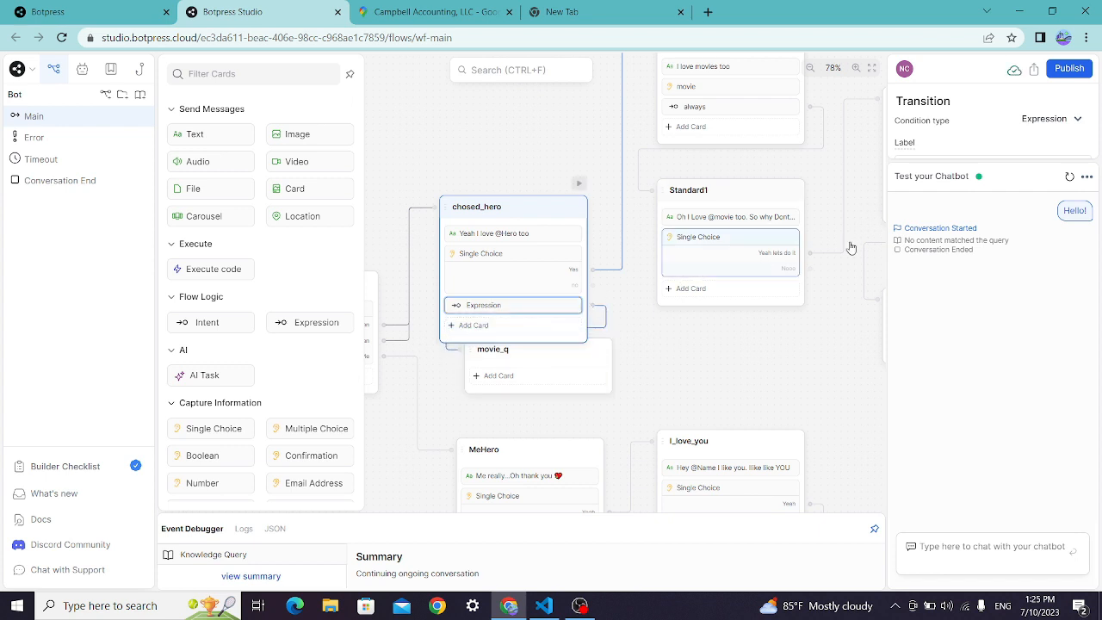
{"action": "left_click", "coordinate": [941, 142]}
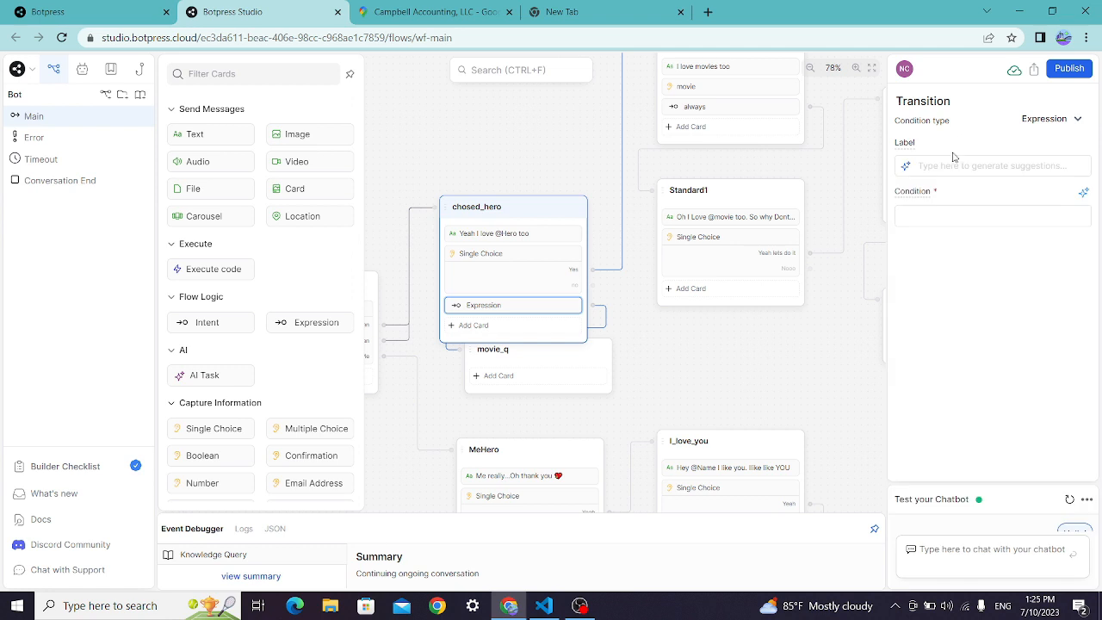
{"action": "left_click", "coordinate": [964, 208]}
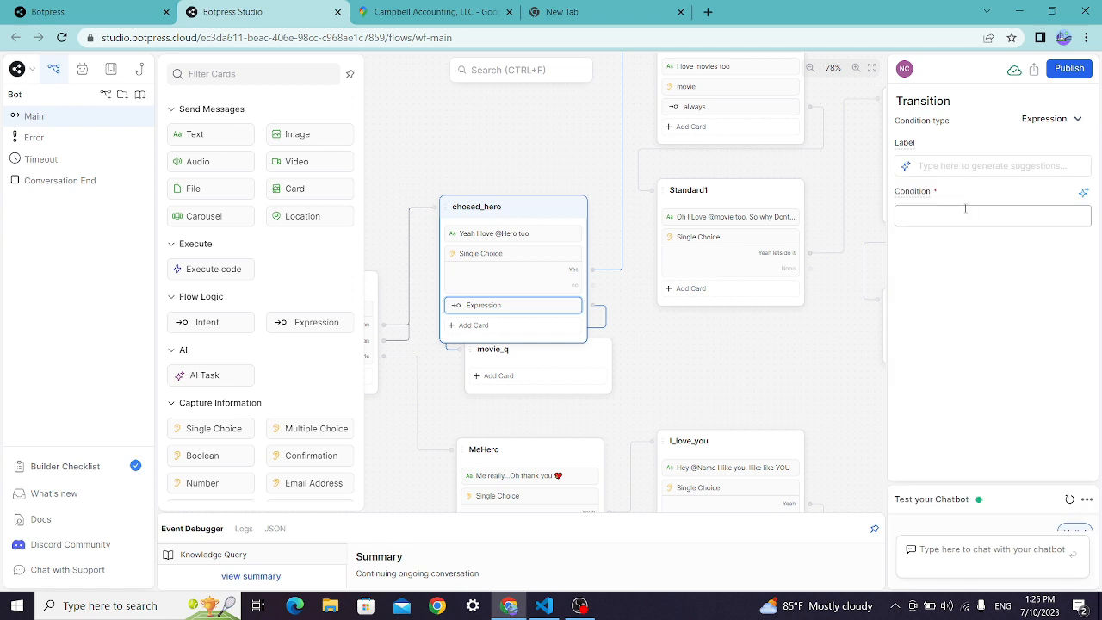
{"action": "type", "text": "true"}
{"action": "left_click_drag", "start_coordinate": [546, 211], "coordinate": [545, 154]}
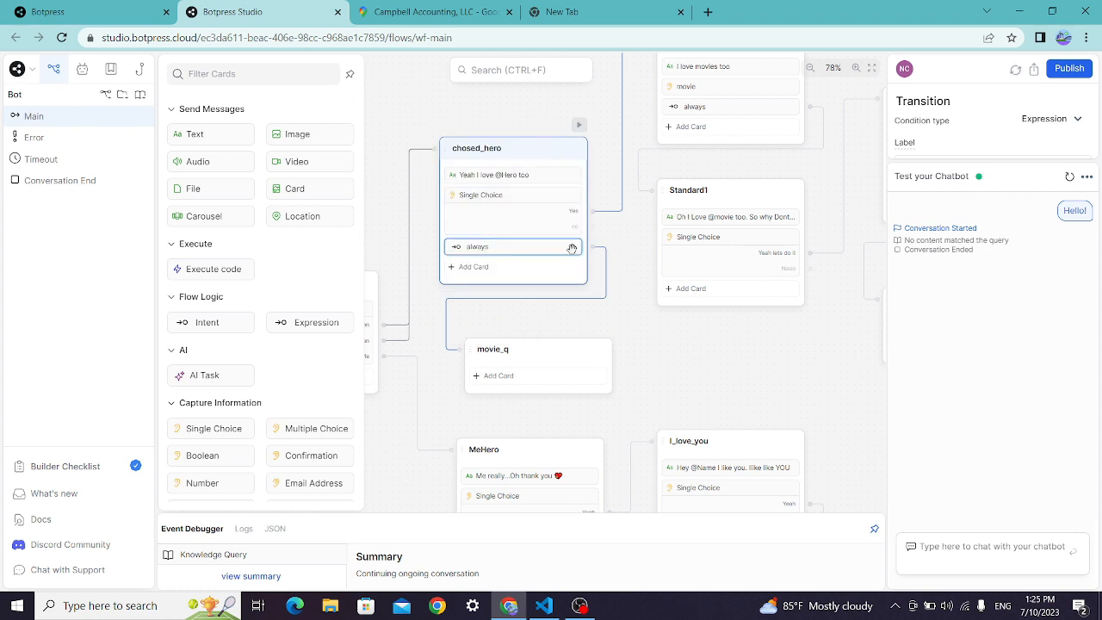
Move the Single Choice card from chosed_hero into movie_q, place movie_q closer to chosed_hero, and connect the Yes choice to yesans
{"action": "left_click_drag", "start_coordinate": [546, 221], "coordinate": [575, 406]}
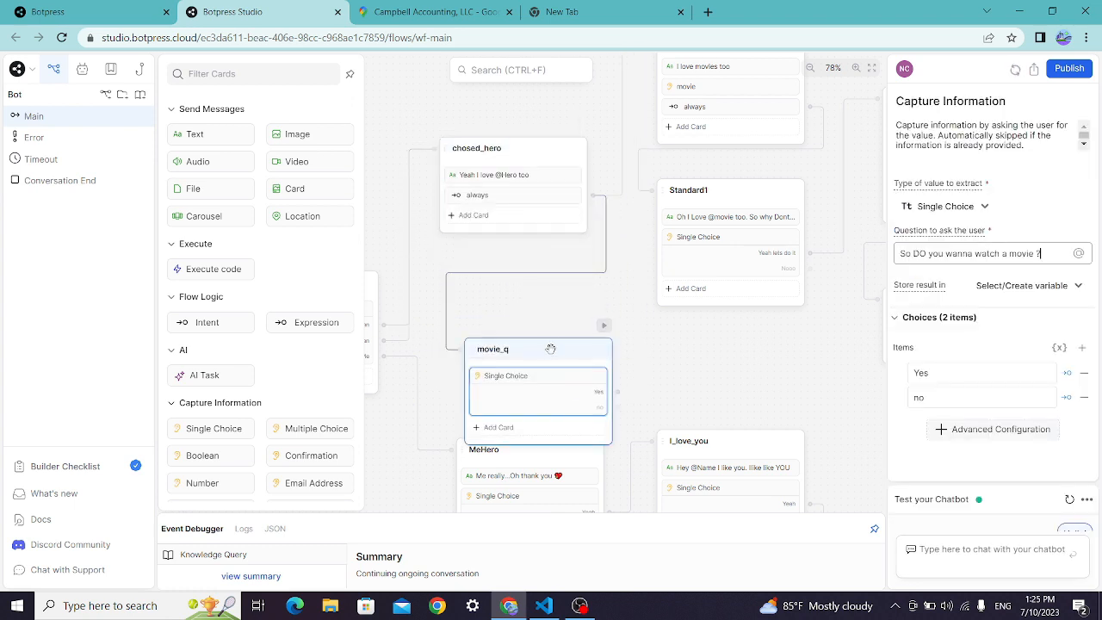
{"action": "left_click_drag", "start_coordinate": [550, 349], "coordinate": [540, 273]}
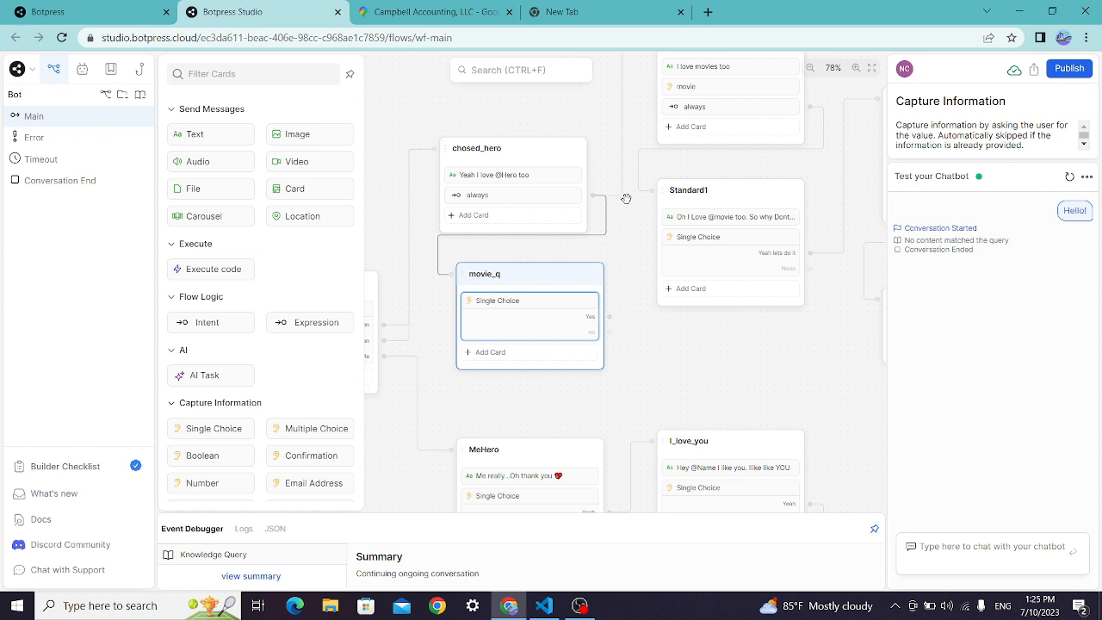
{"action": "left_click", "coordinate": [623, 164]}
{"action": "left_click", "coordinate": [622, 119]}
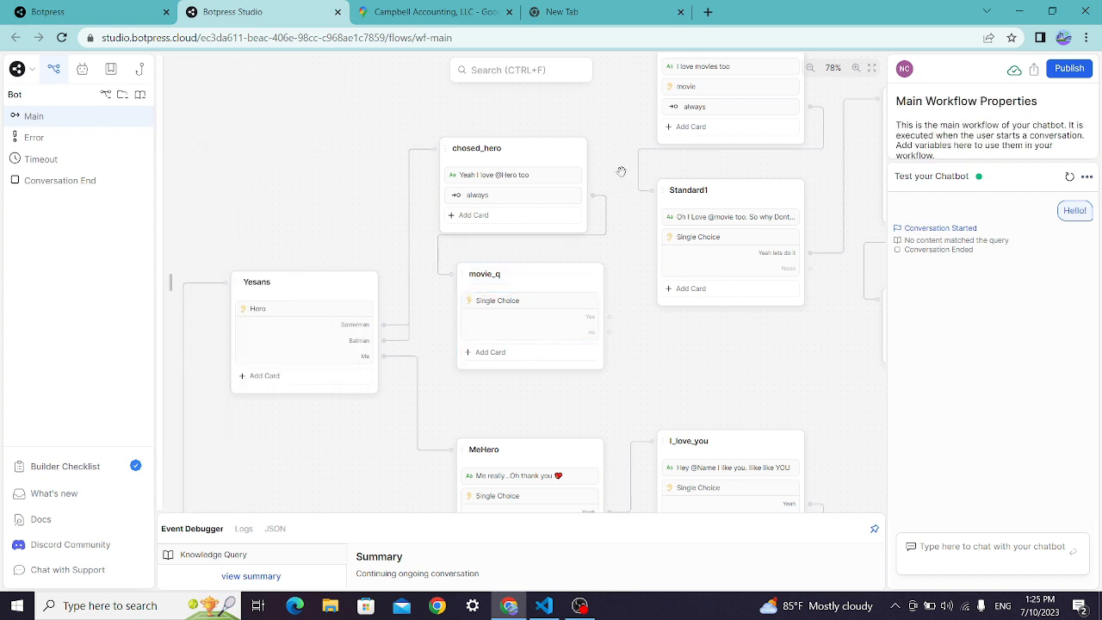
{"action": "scroll", "coordinate": [637, 250], "scroll_direction": "up", "scroll_amount": 5}
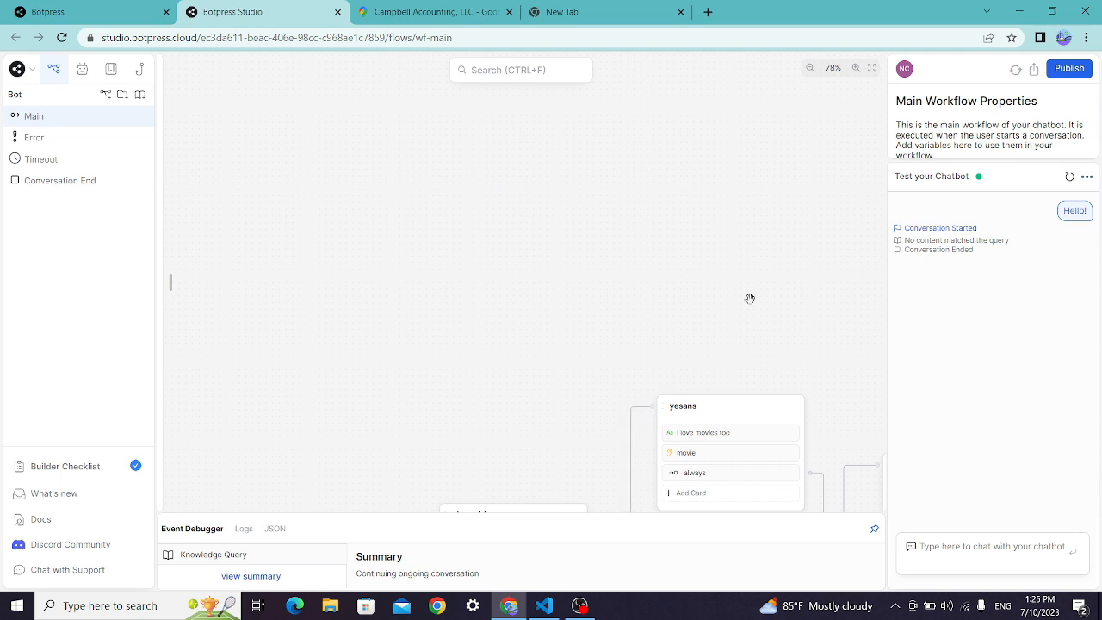
Connect the always transition of the Yesans node below I_love_you to the movie_q node
{"action": "scroll", "coordinate": [749, 298], "scroll_direction": "down", "scroll_amount": 4}
{"action": "scroll", "coordinate": [719, 329], "scroll_direction": "down", "scroll_amount": 2}
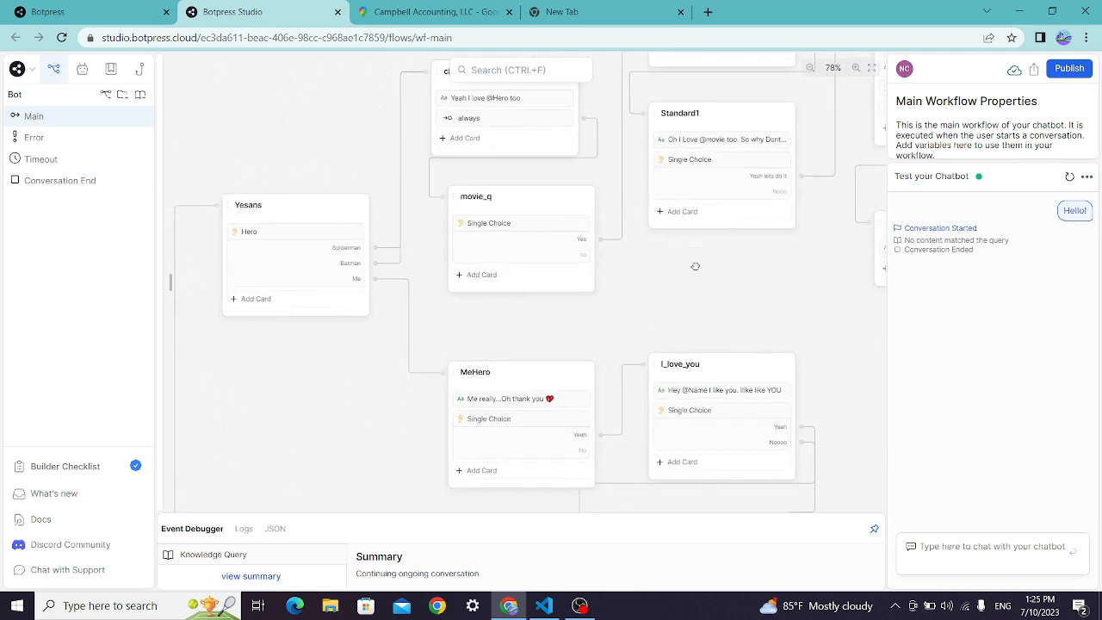
{"action": "left_click_drag", "start_coordinate": [661, 294], "coordinate": [624, 240]}
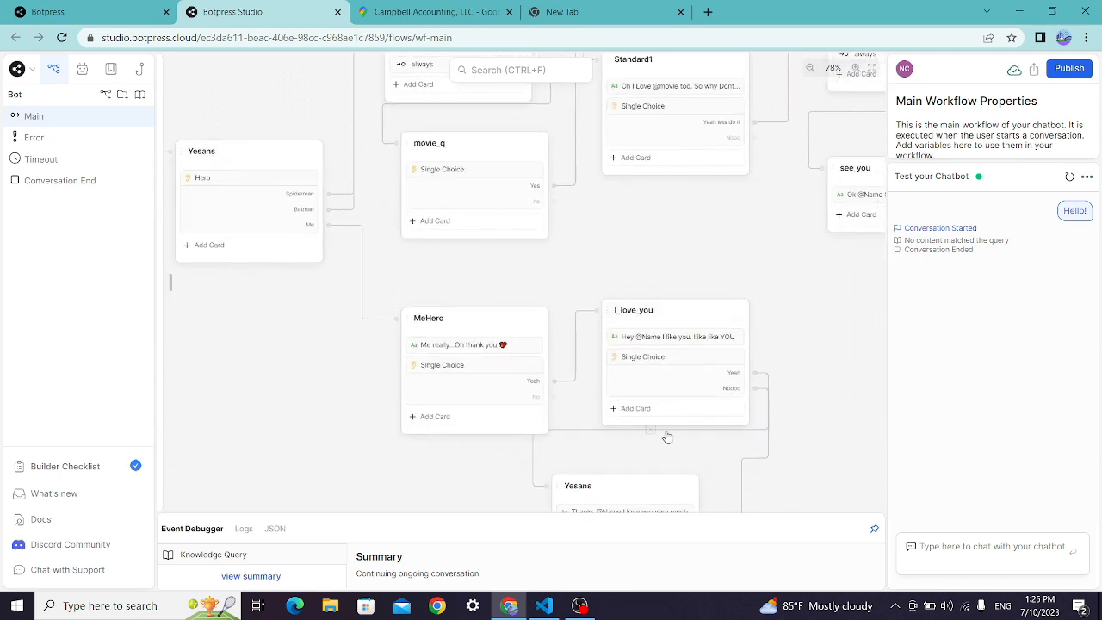
{"action": "left_click_drag", "start_coordinate": [809, 371], "coordinate": [792, 214]}
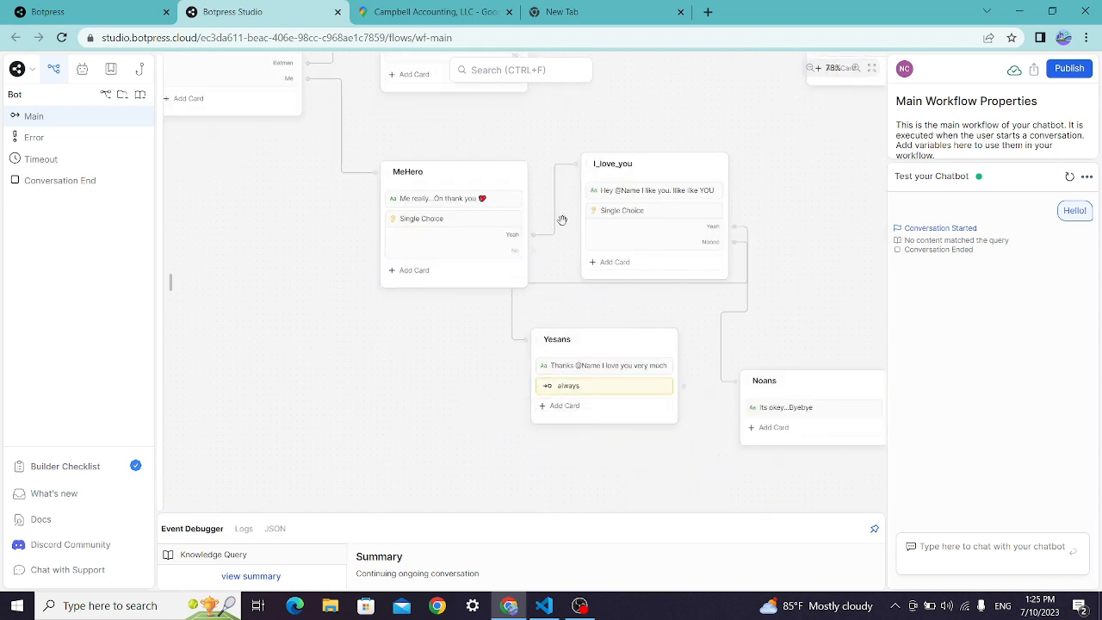
{"action": "left_click_drag", "start_coordinate": [683, 387], "coordinate": [382, 215]}
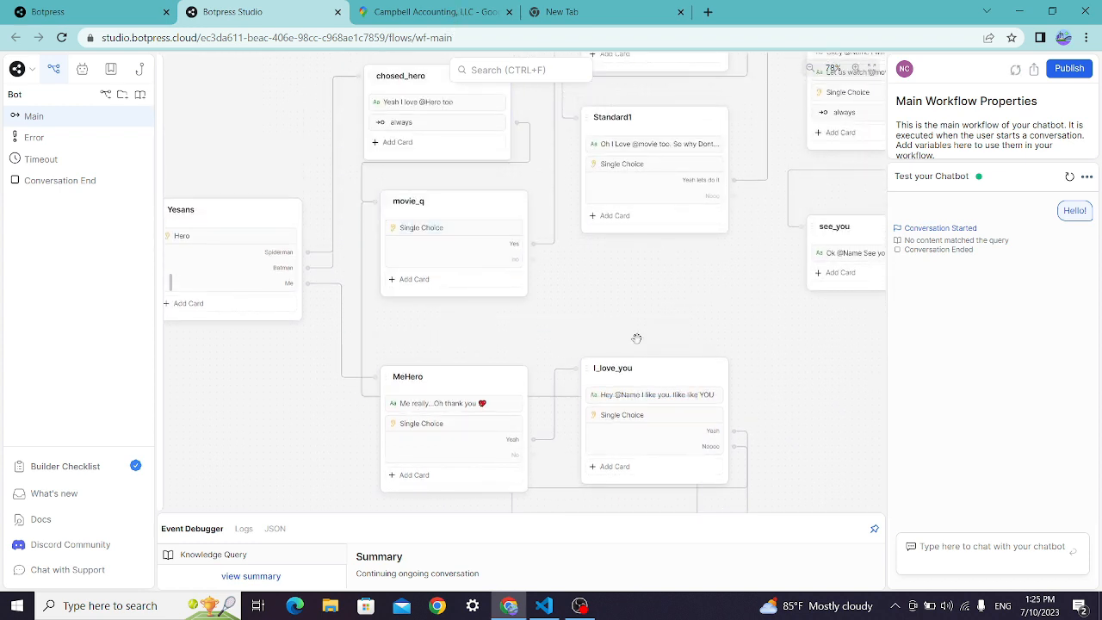
Create a standard node from movie_q's no choice, place it below Standard1, and name it bye
{"action": "left_click_drag", "start_coordinate": [613, 268], "coordinate": [492, 424]}
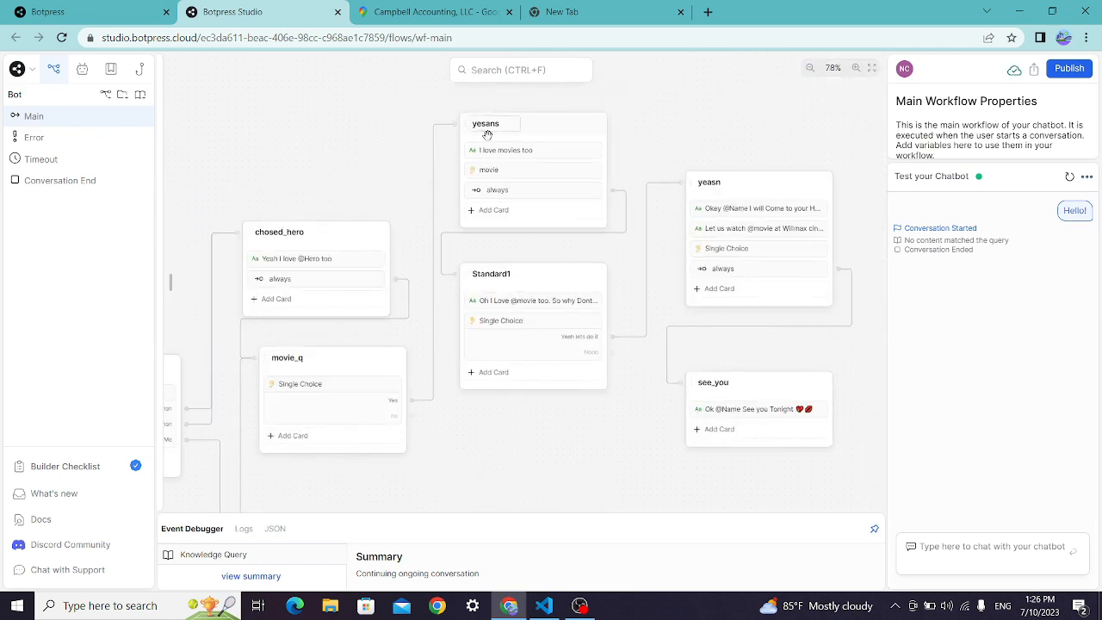
{"action": "left_click_drag", "start_coordinate": [411, 414], "coordinate": [516, 474]}
{"action": "left_click", "coordinate": [525, 490]}
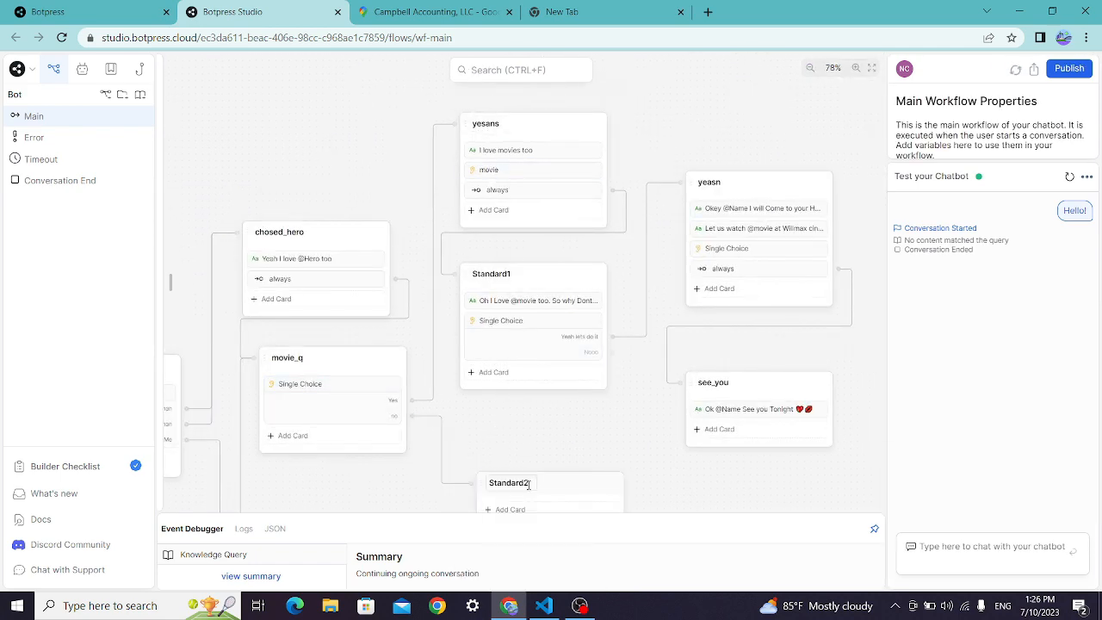
{"action": "left_click_drag", "start_coordinate": [573, 456], "coordinate": [534, 393]}
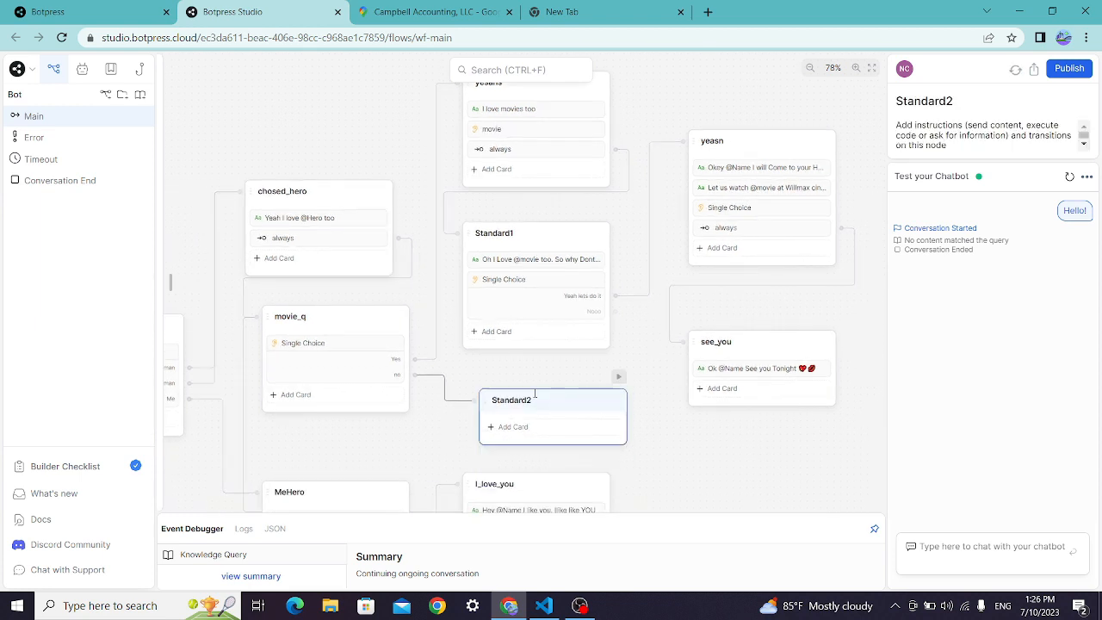
{"action": "double_click", "coordinate": [529, 402]}
{"action": "type", "text": "bye"}
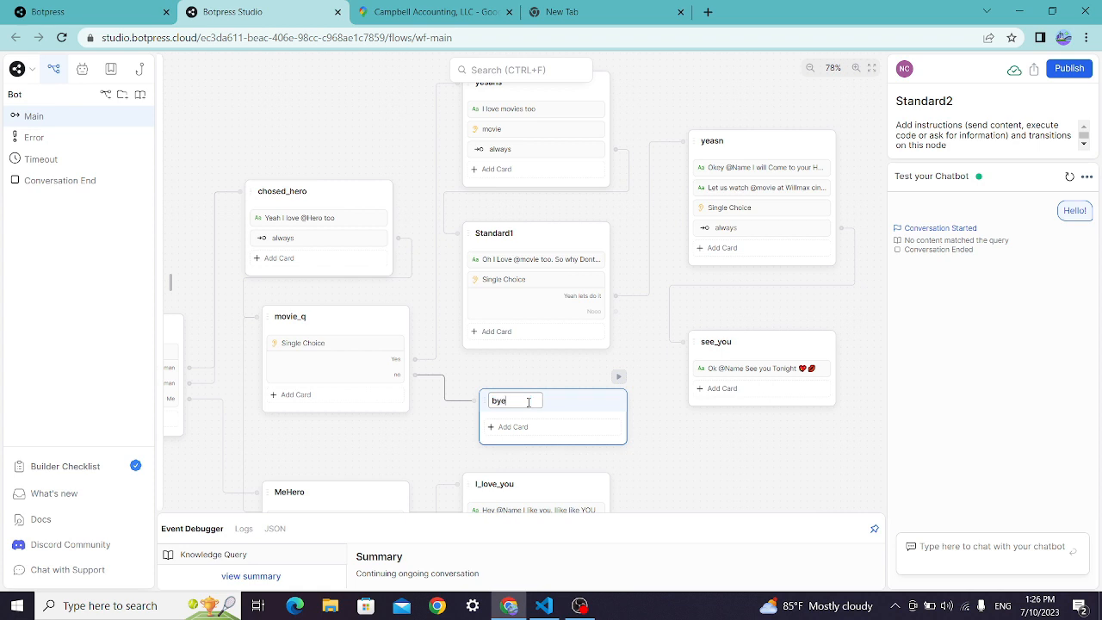
{"action": "left_click", "coordinate": [538, 429]}
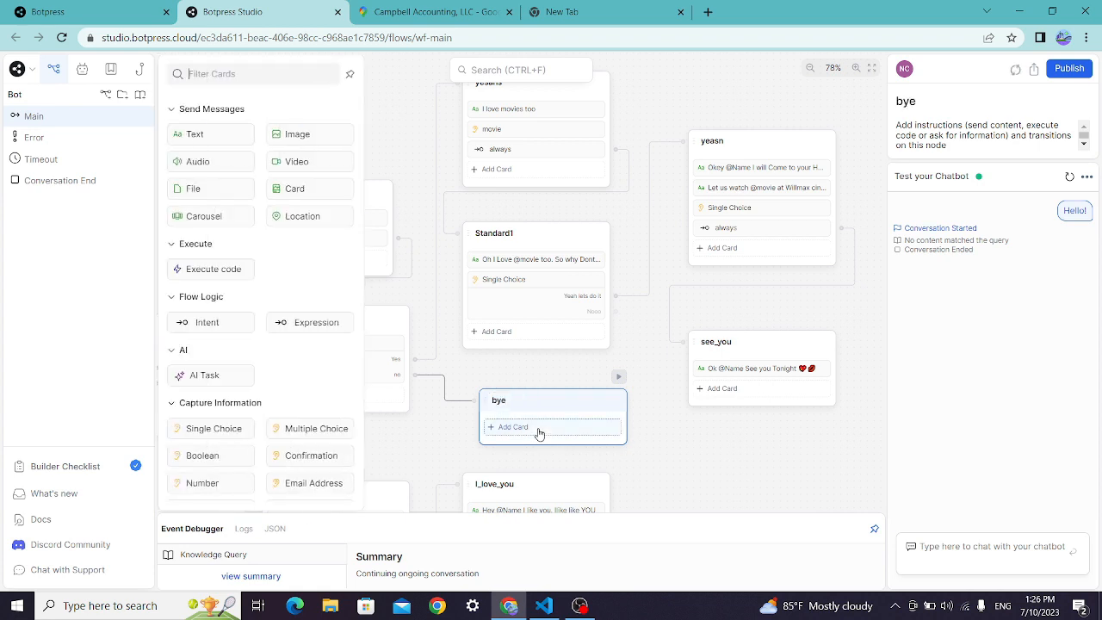
{"action": "left_click", "coordinate": [192, 131]}
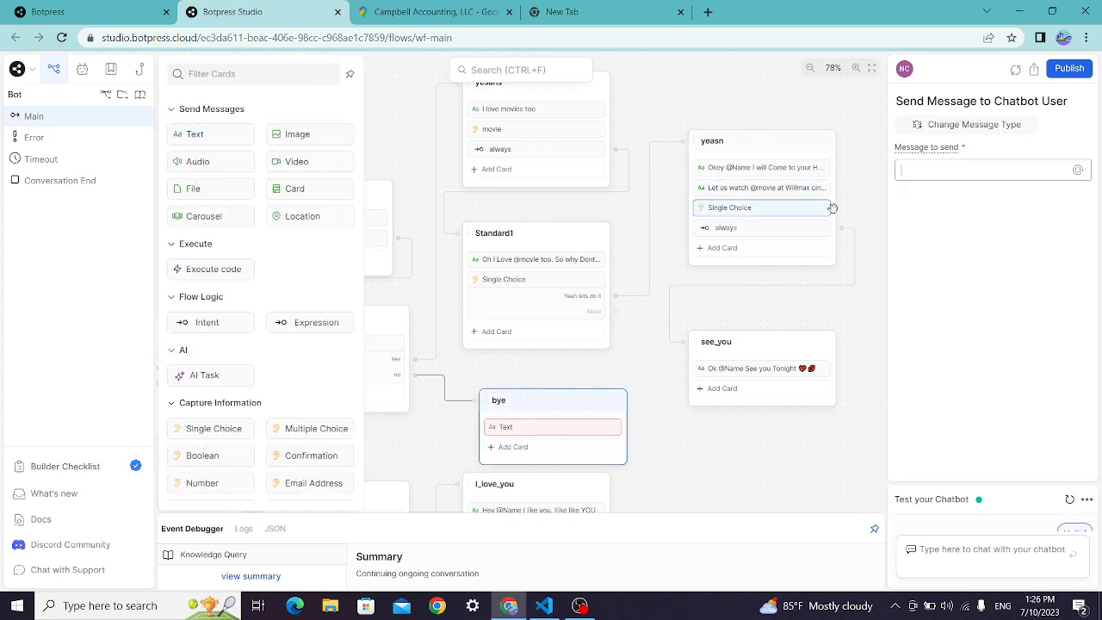
{"action": "type", "text": "Ok"}
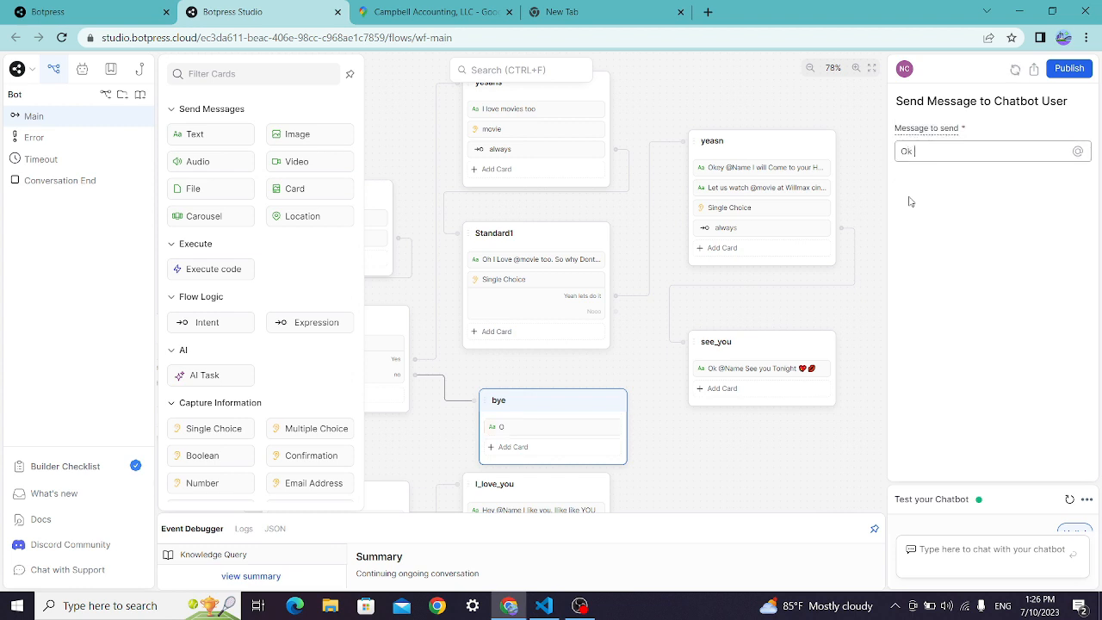
{"action": "type", "text": " @"}
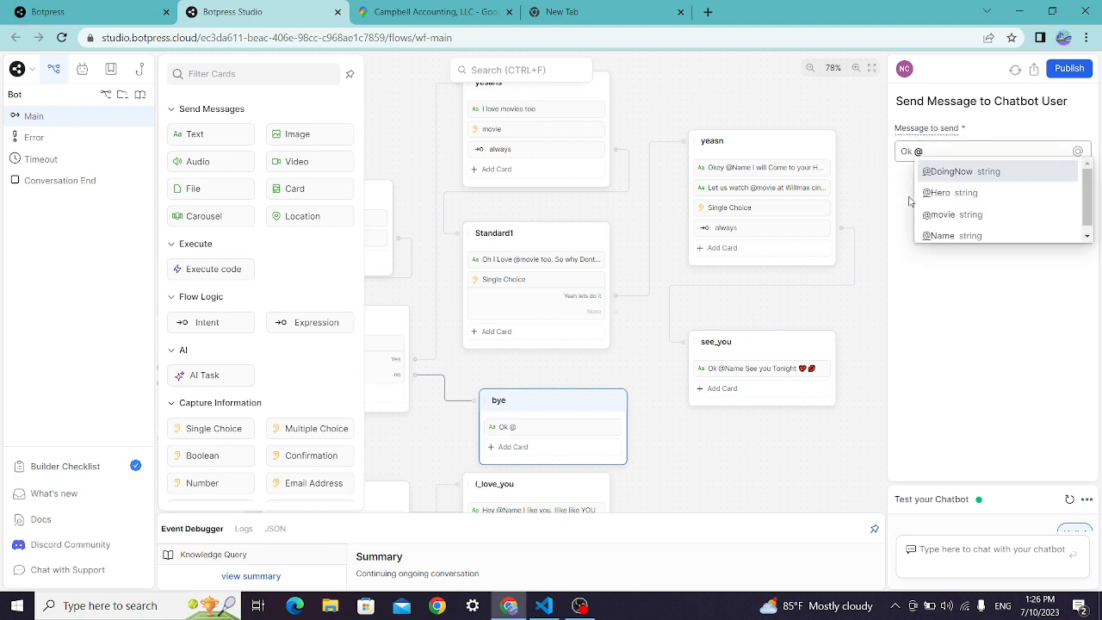
{"action": "type", "text": "name"}
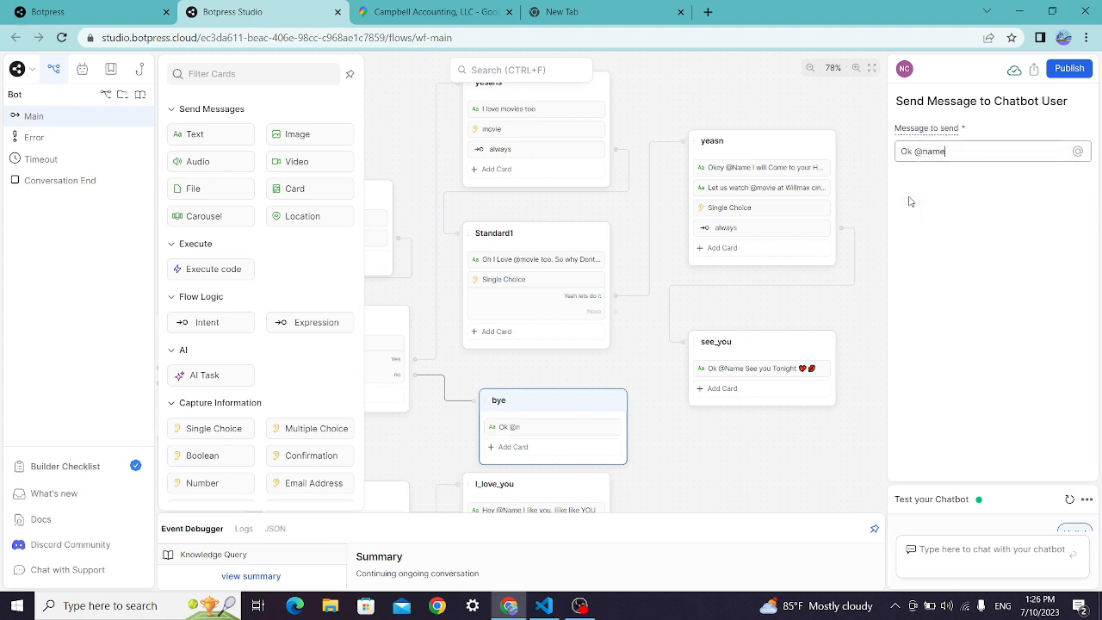
{"action": "key", "text": "BackSpace"}
{"action": "key", "text": "Return"}
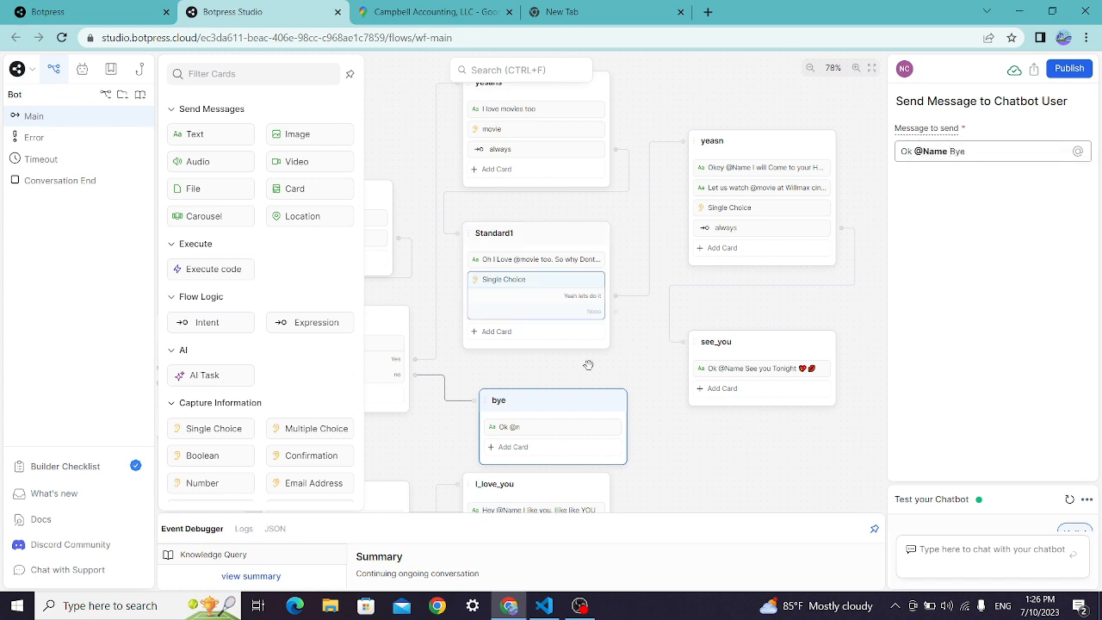
{"action": "left_click", "coordinate": [652, 445]}
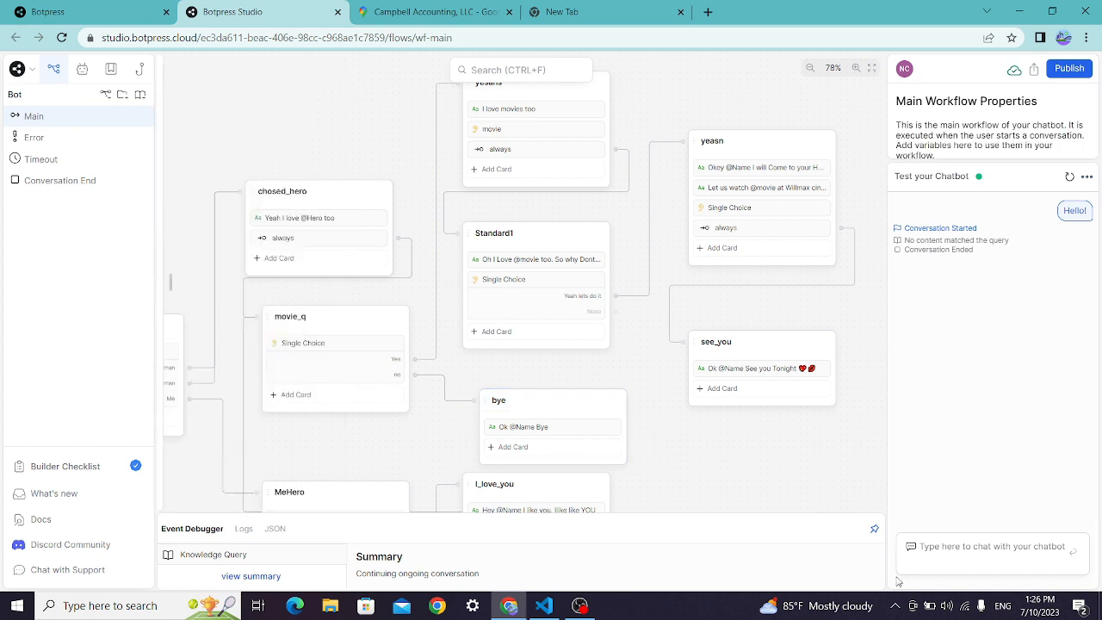
Start a test conversation with the chatbot by sending "Hi" and answer its name question with a first name
{"action": "left_click", "coordinate": [956, 532]}
{"action": "type", "text": "Hi"}
{"action": "key", "text": "Return"}
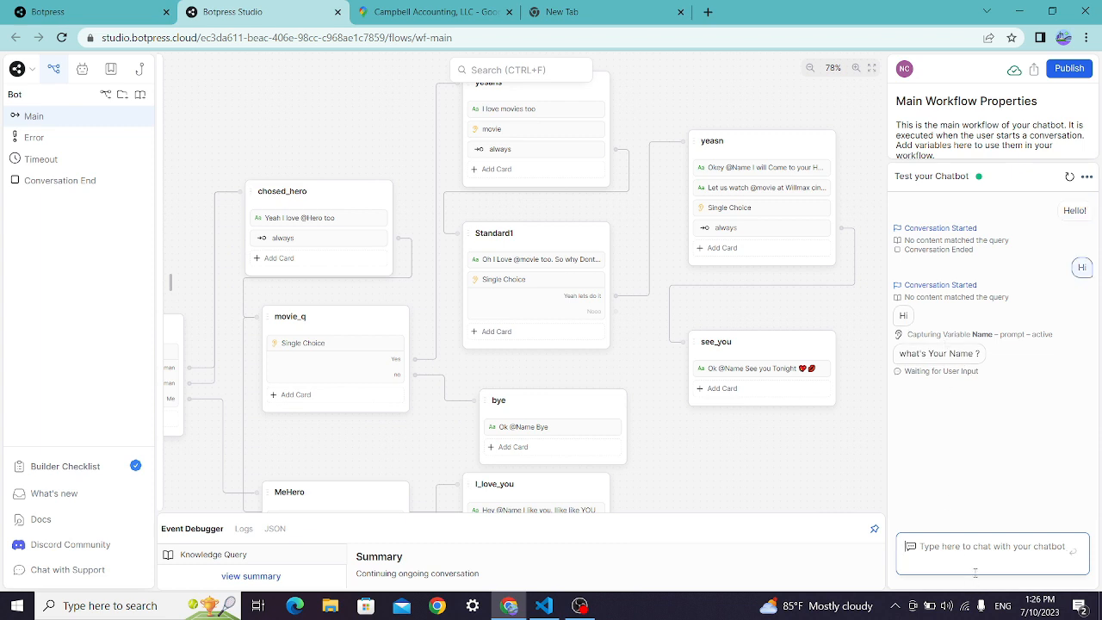
{"action": "type", "text": "Dave"}
{"action": "key", "text": "Return"}
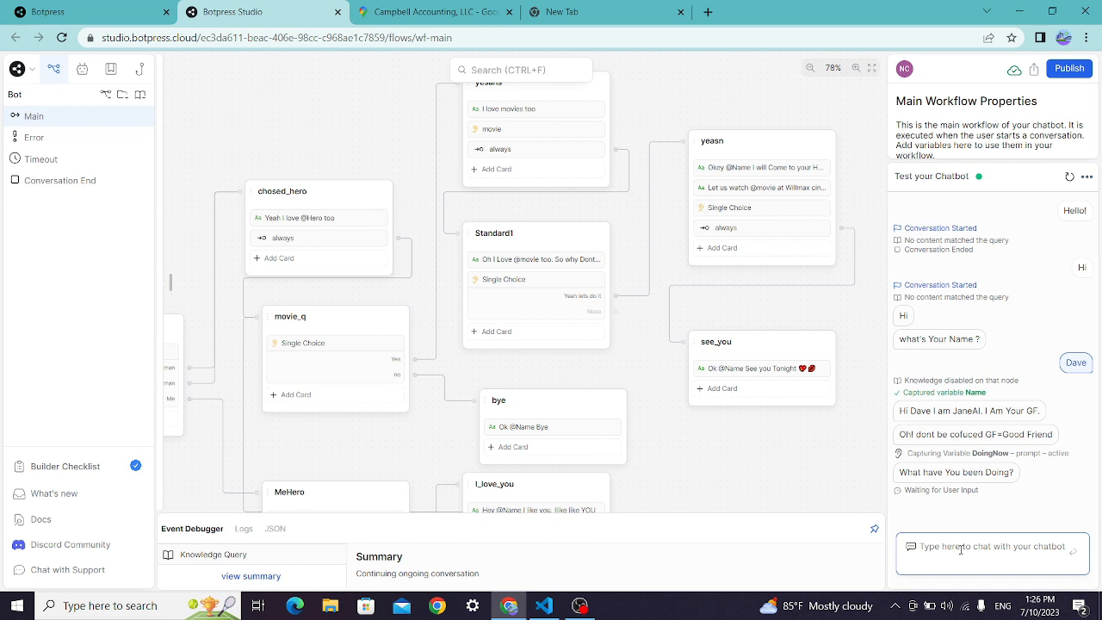
{"action": "type", "text": "P"}
{"action": "key", "text": "BackSpace"}
{"action": "type", "text": "I"}
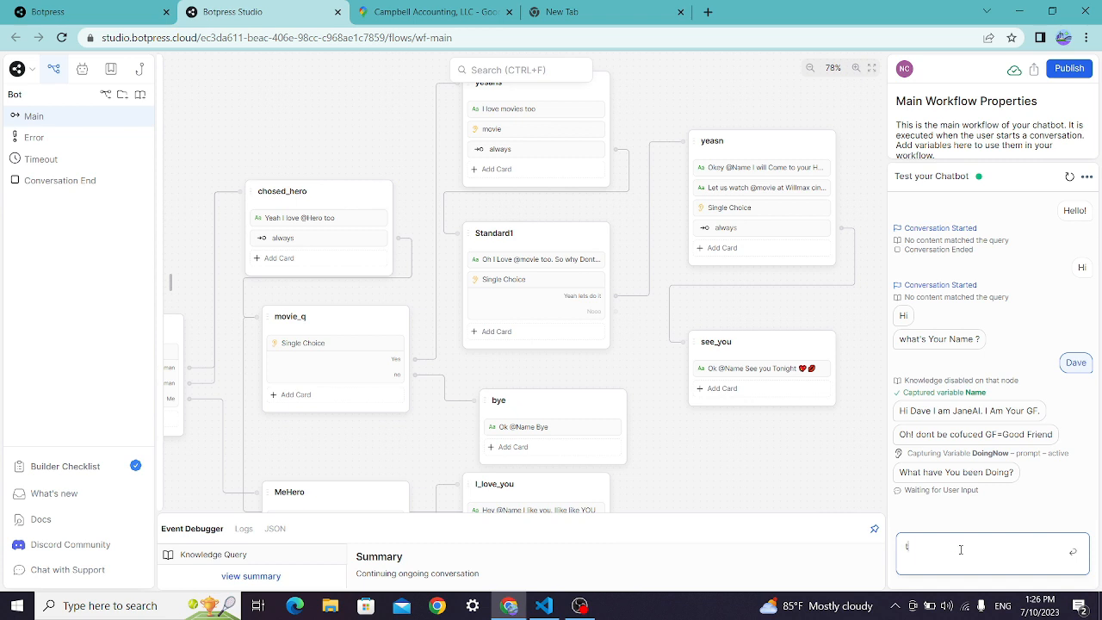
{"action": "key", "text": "BackSpace"}
{"action": "type", "text": "go"}
{"action": "key", "text": "BackSpace"}
{"action": "key", "text": "BackSpace"}
{"action": "key", "text": "BackSpace"}
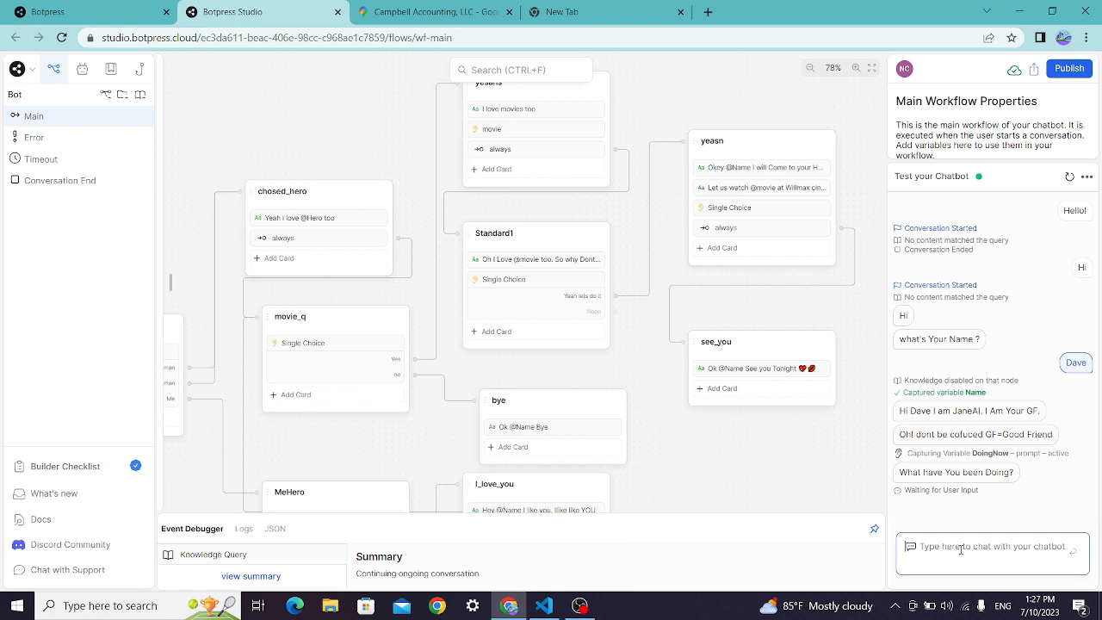
{"action": "type", "text": "e"}
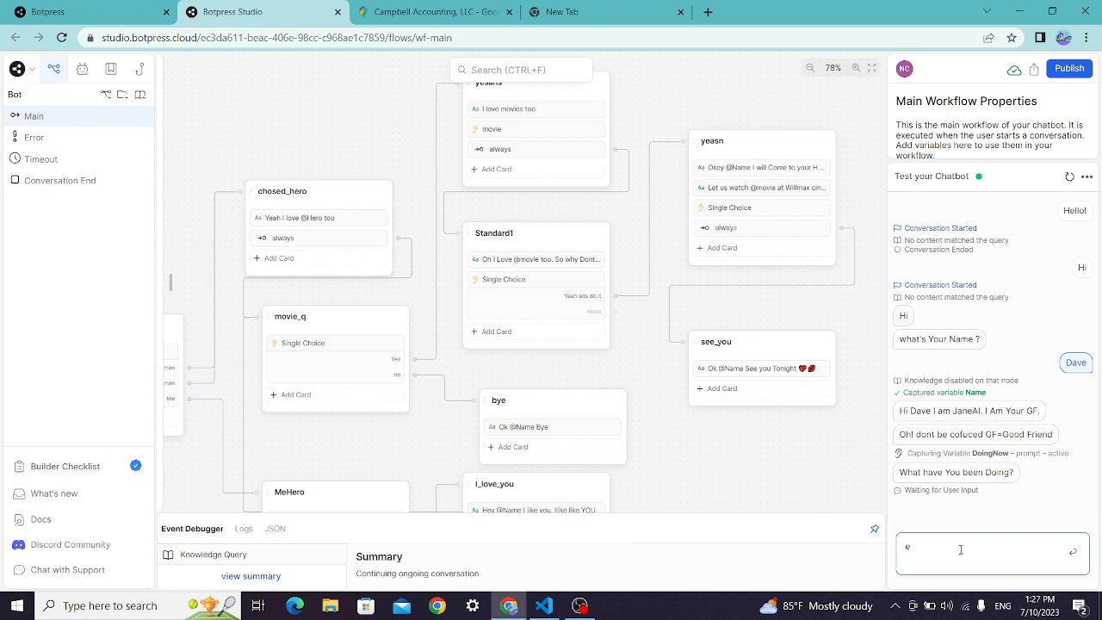
{"action": "key", "text": "BackSpace"}
{"action": "type", "text": "e"}
{"action": "key", "text": "BackSpace"}
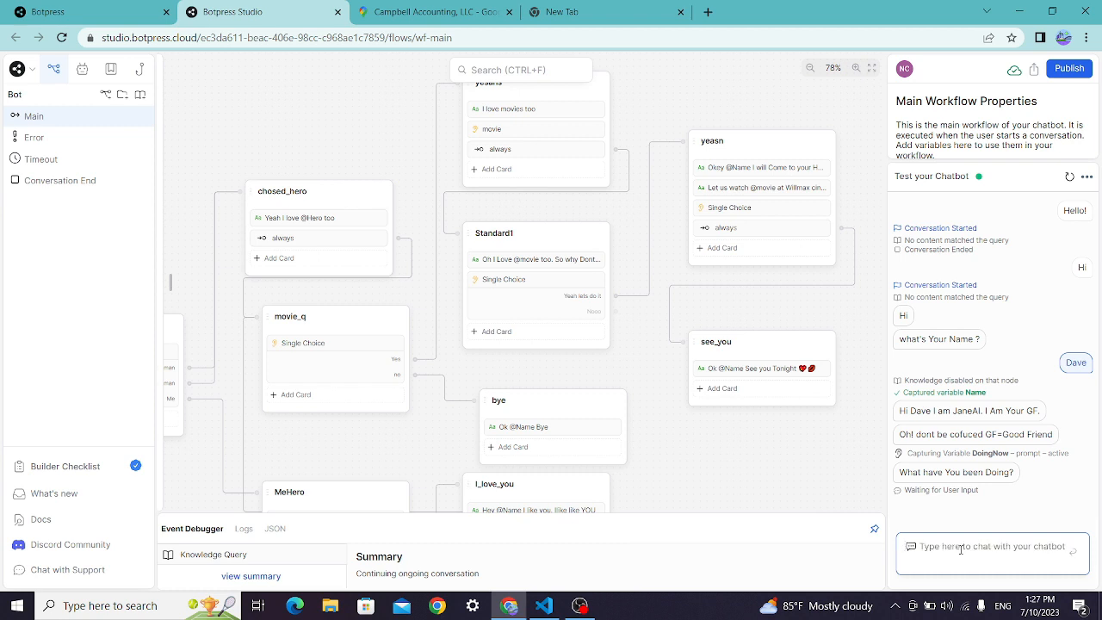
Continue the test chat by answering "making chatbots", accepting the question with Yes, and choosing Me as favorite hero
{"action": "type", "text": "making cha"}
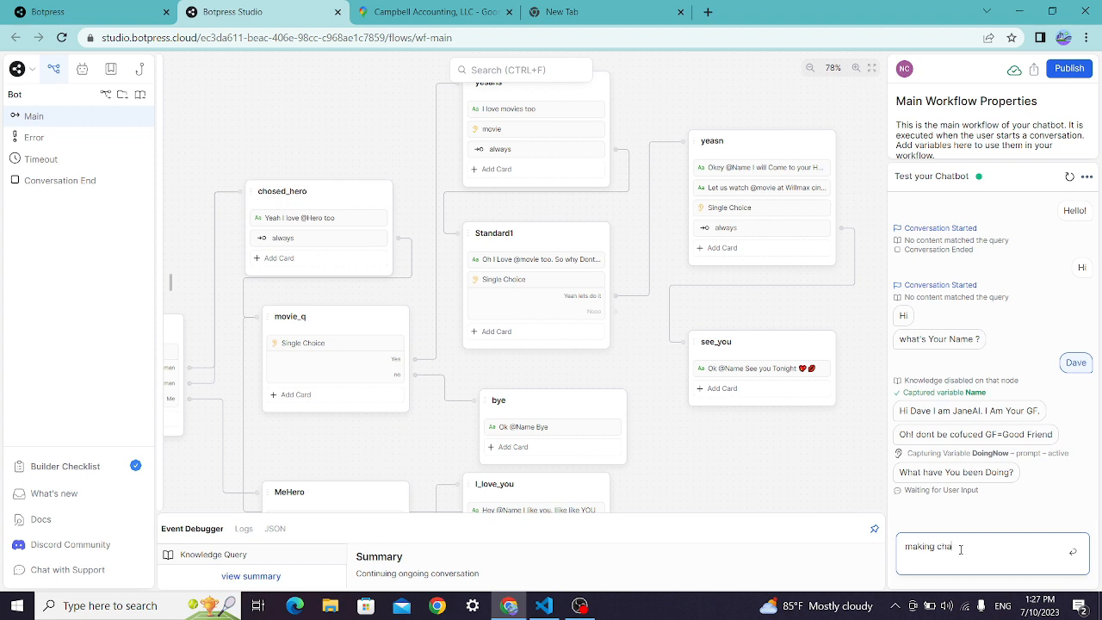
{"action": "type", "text": "tbots"}
{"action": "key", "text": "Return"}
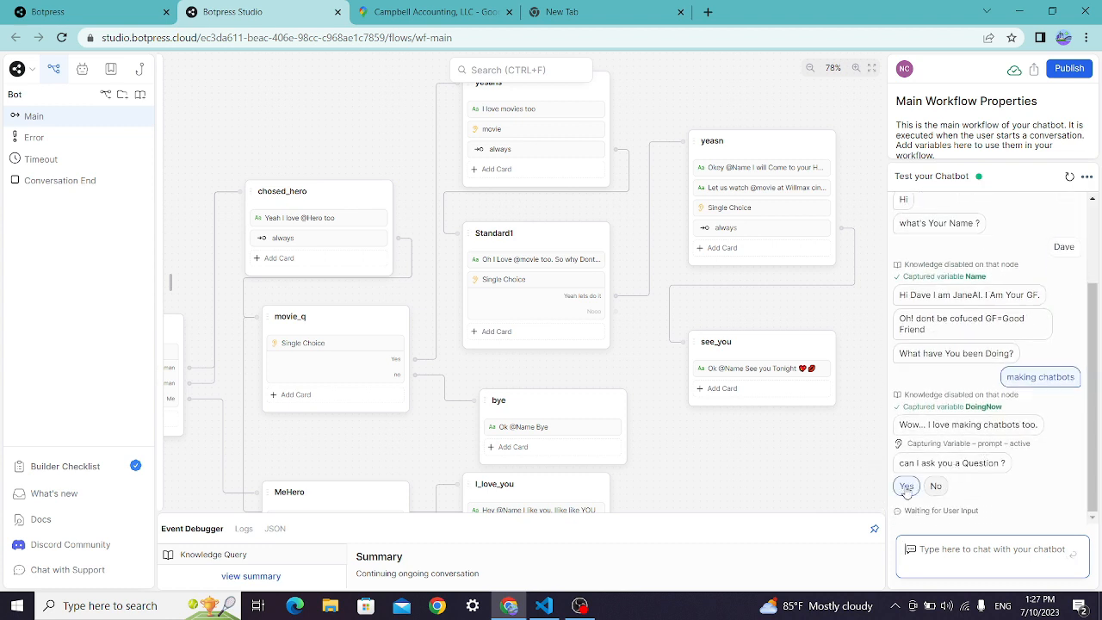
{"action": "left_click", "coordinate": [907, 487]}
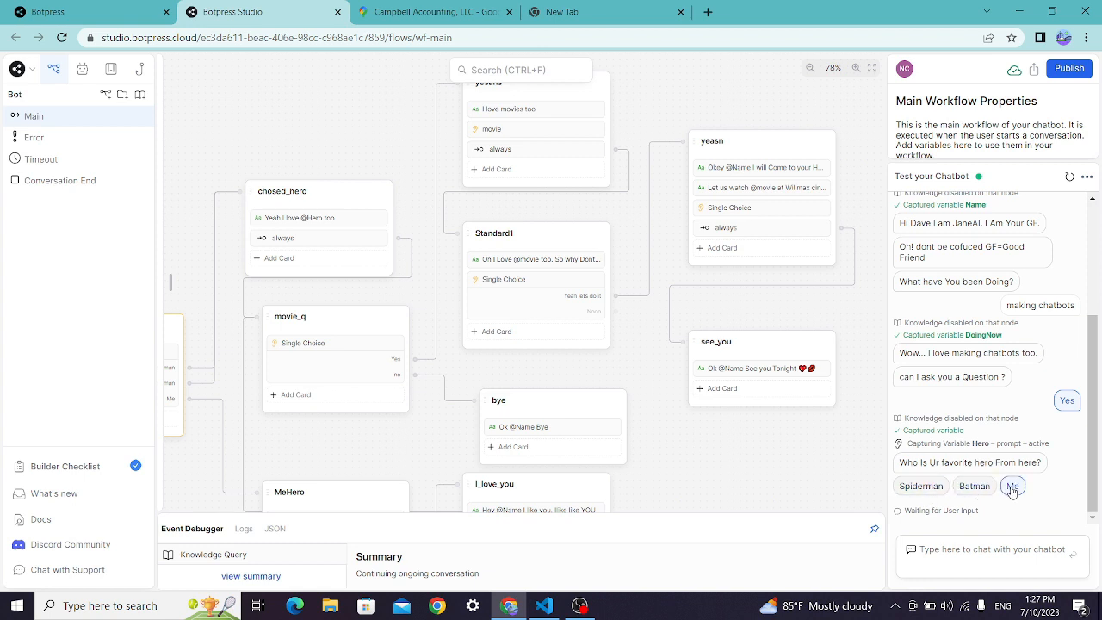
{"action": "left_click", "coordinate": [1012, 486]}
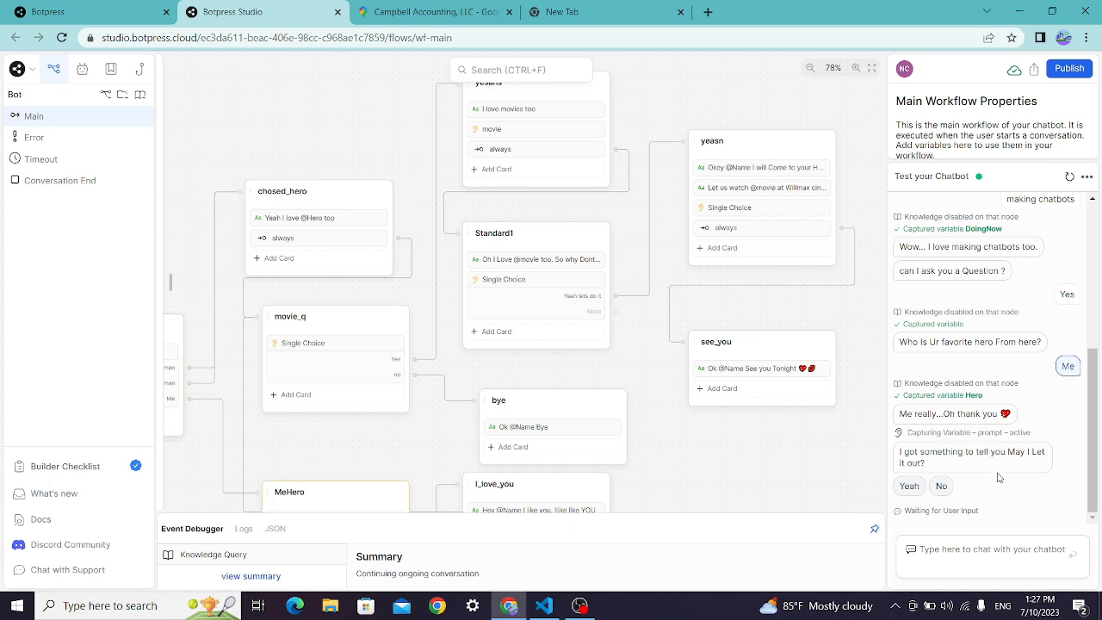
Test the love branch by replying Yeah to both prompts and Yes to watching a movie
{"action": "left_click", "coordinate": [911, 487]}
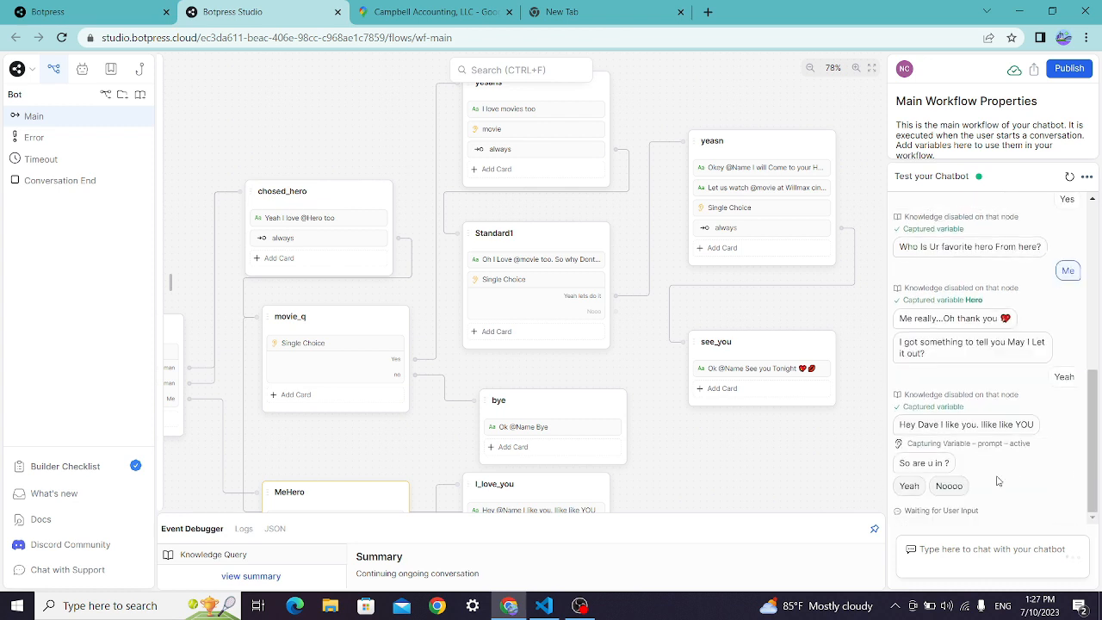
{"action": "left_click", "coordinate": [909, 487]}
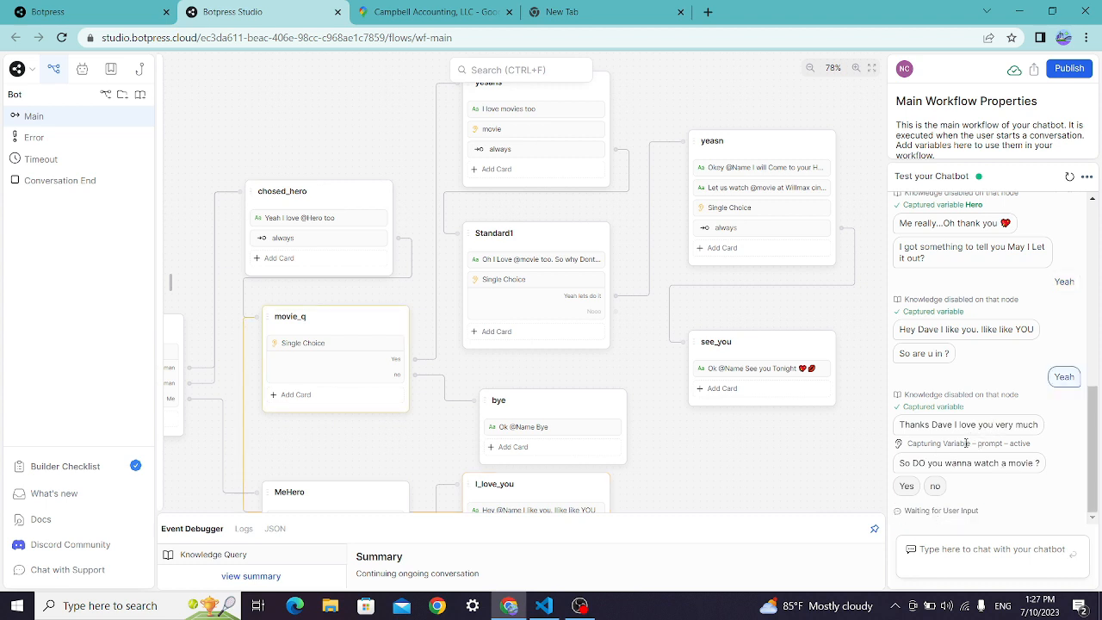
{"action": "left_click", "coordinate": [907, 487]}
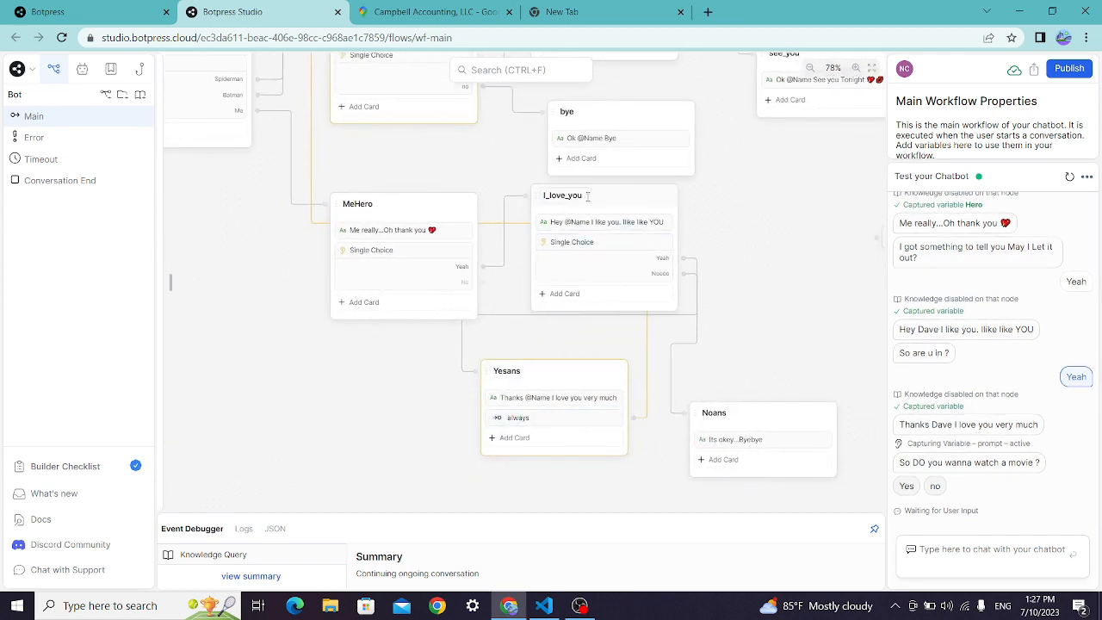
{"action": "left_click_drag", "start_coordinate": [761, 204], "coordinate": [654, 219]}
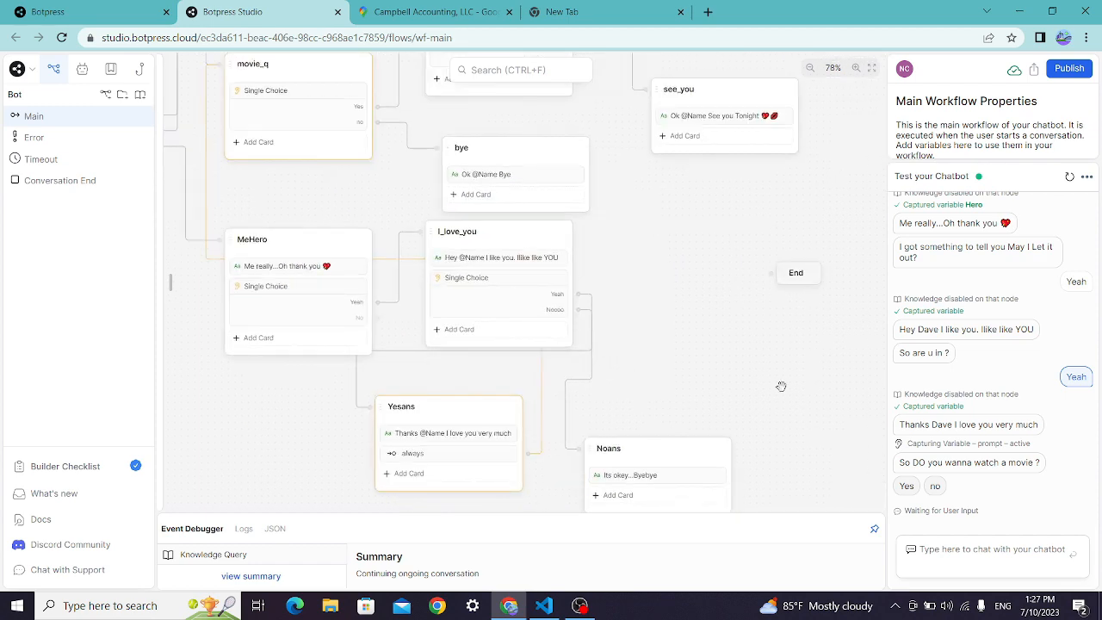
{"action": "left_click", "coordinate": [907, 485]}
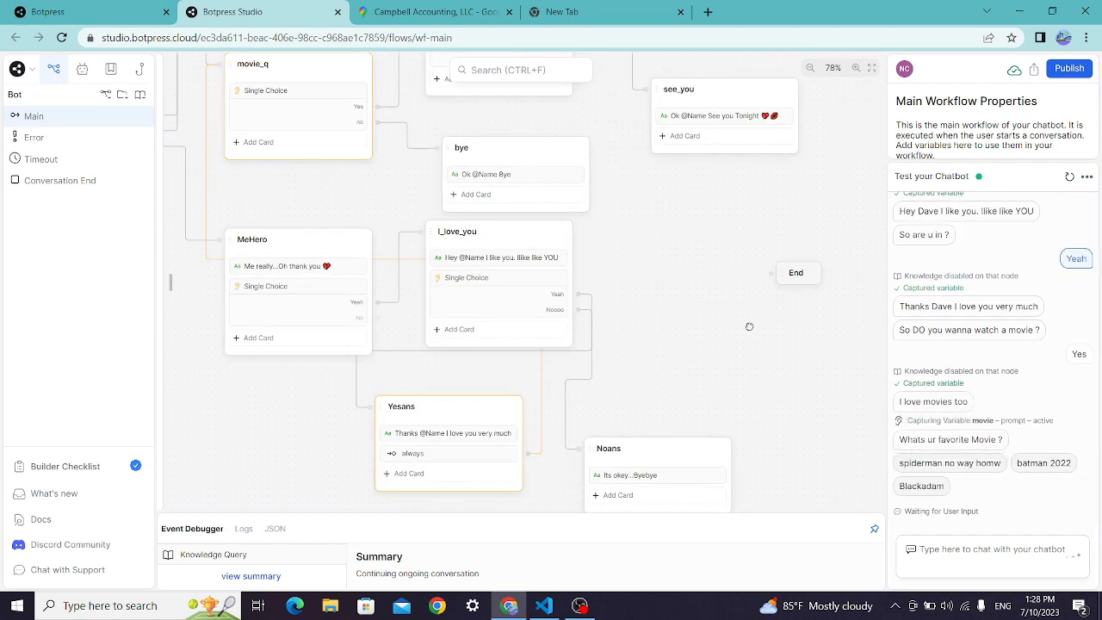
Finish the test chat with "spiderman no way homw", "Yeah lets do it" and "That's amazing", and review the conversation
{"action": "left_click_drag", "start_coordinate": [748, 325], "coordinate": [711, 358]}
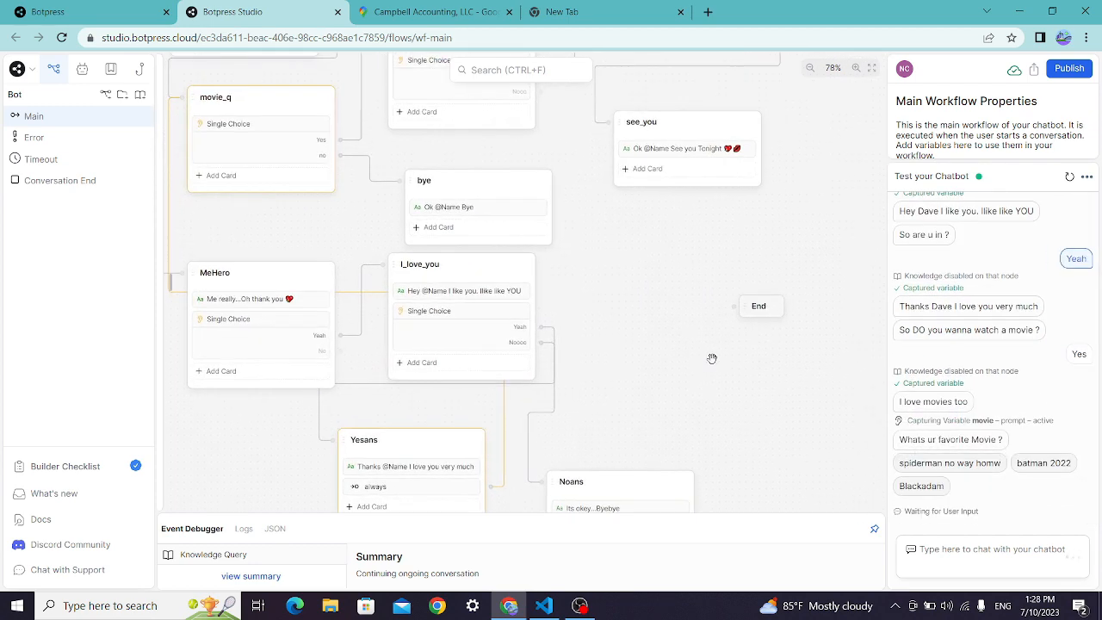
{"action": "left_click", "coordinate": [952, 472]}
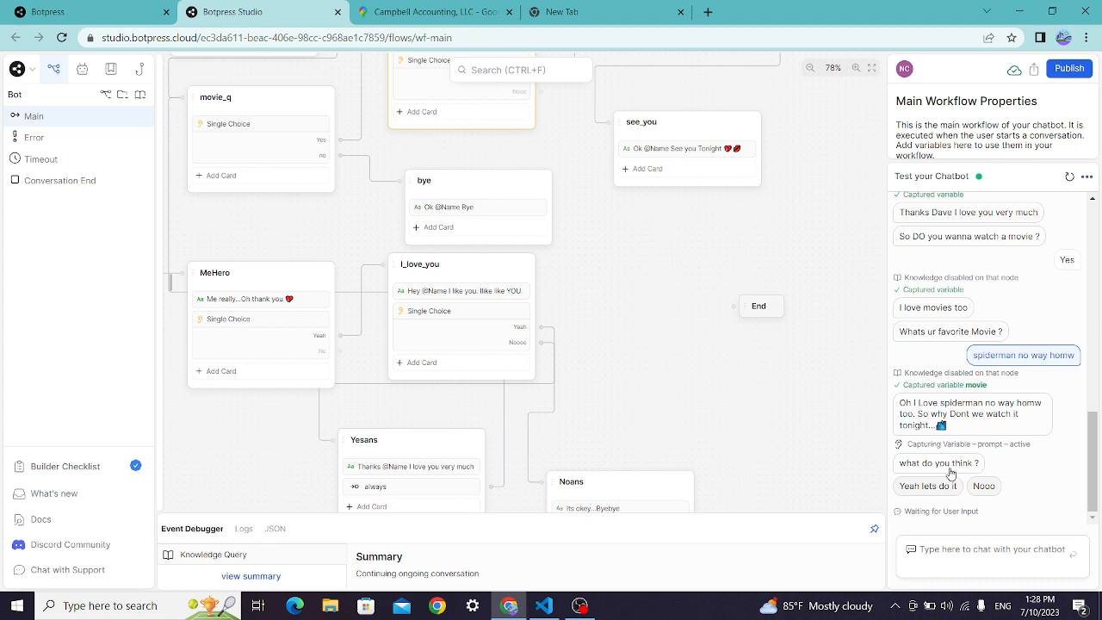
{"action": "left_click", "coordinate": [936, 494]}
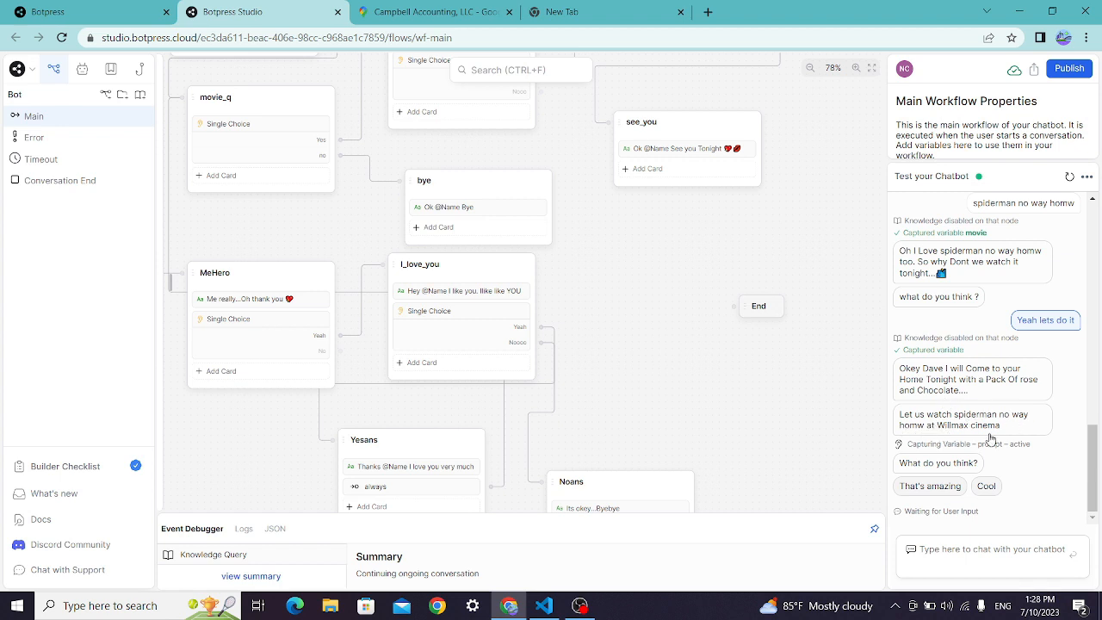
{"action": "left_click", "coordinate": [930, 489]}
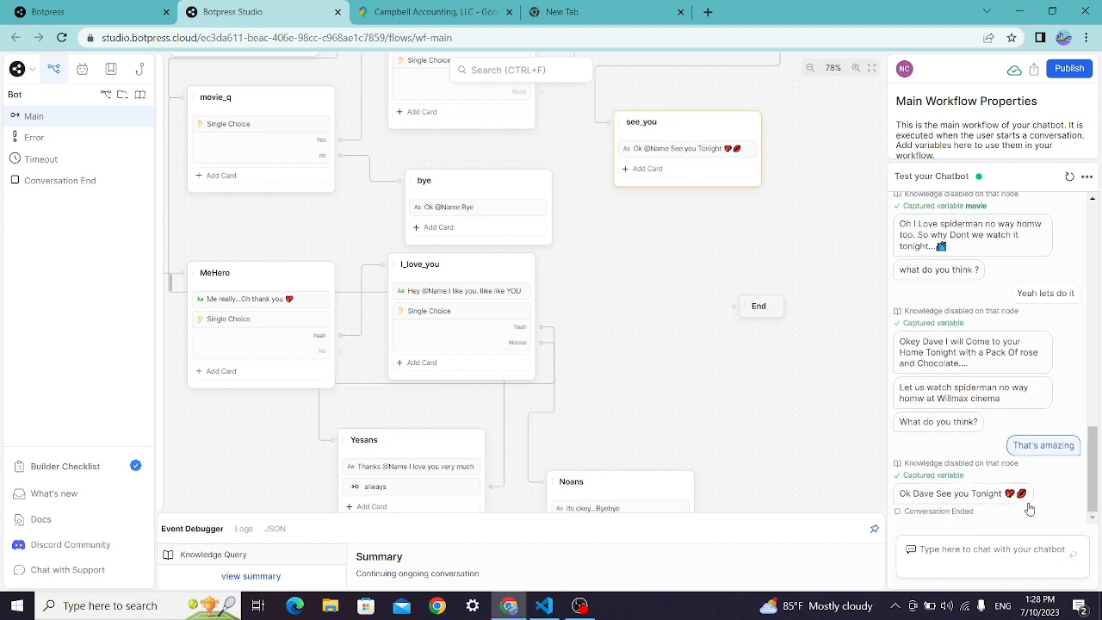
{"action": "scroll", "coordinate": [1030, 509], "scroll_direction": "up", "scroll_amount": 8}
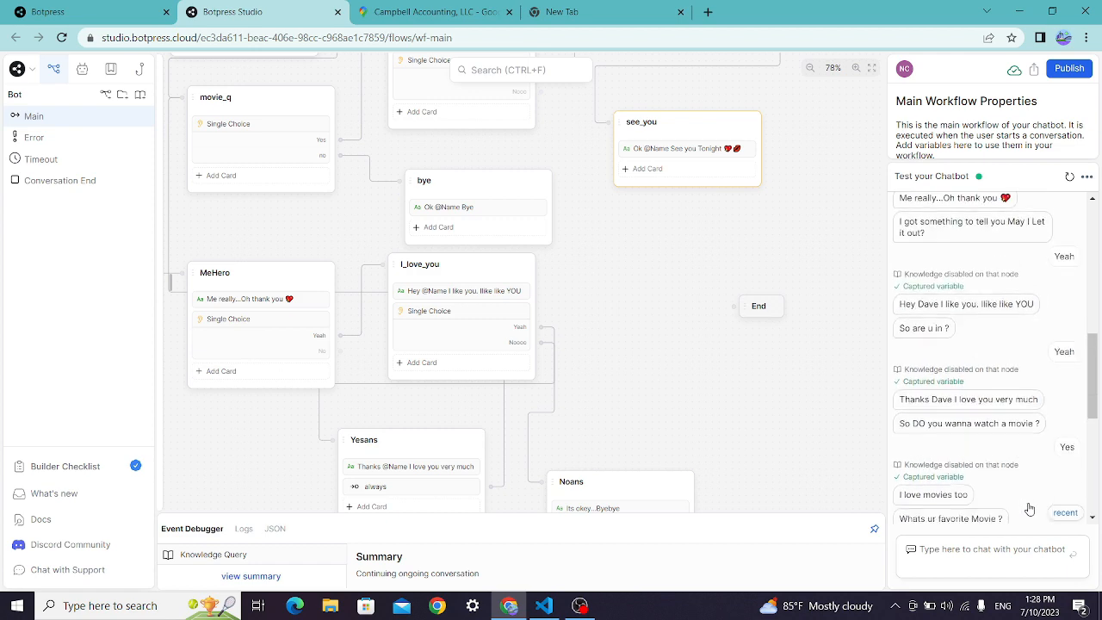
{"action": "scroll", "coordinate": [1030, 510], "scroll_direction": "up", "scroll_amount": 1}
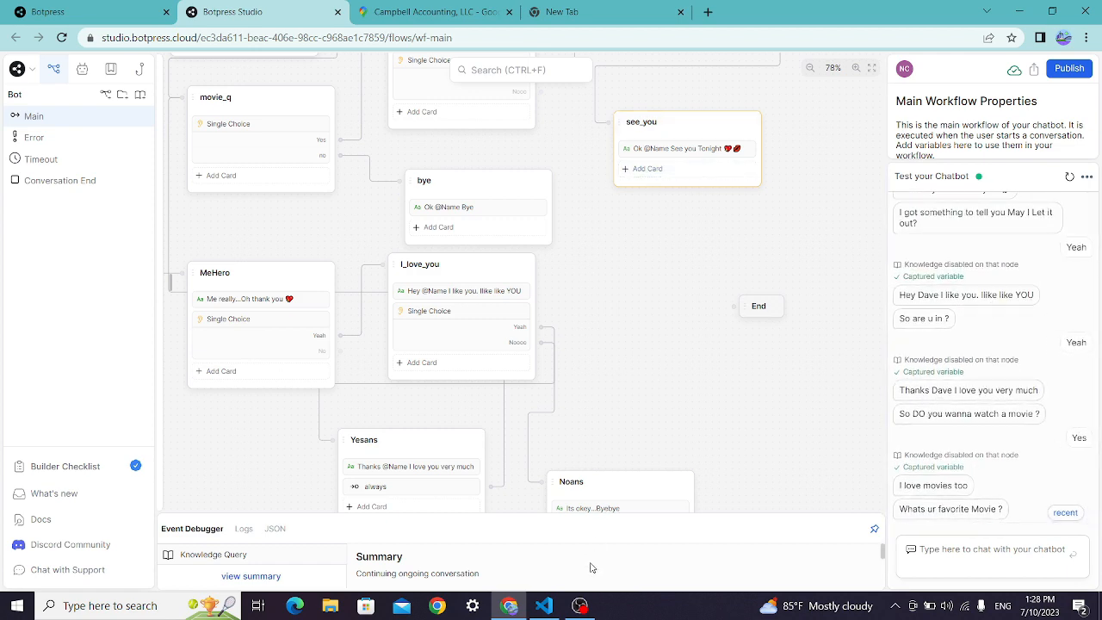
{"action": "left_click", "coordinate": [581, 609]}
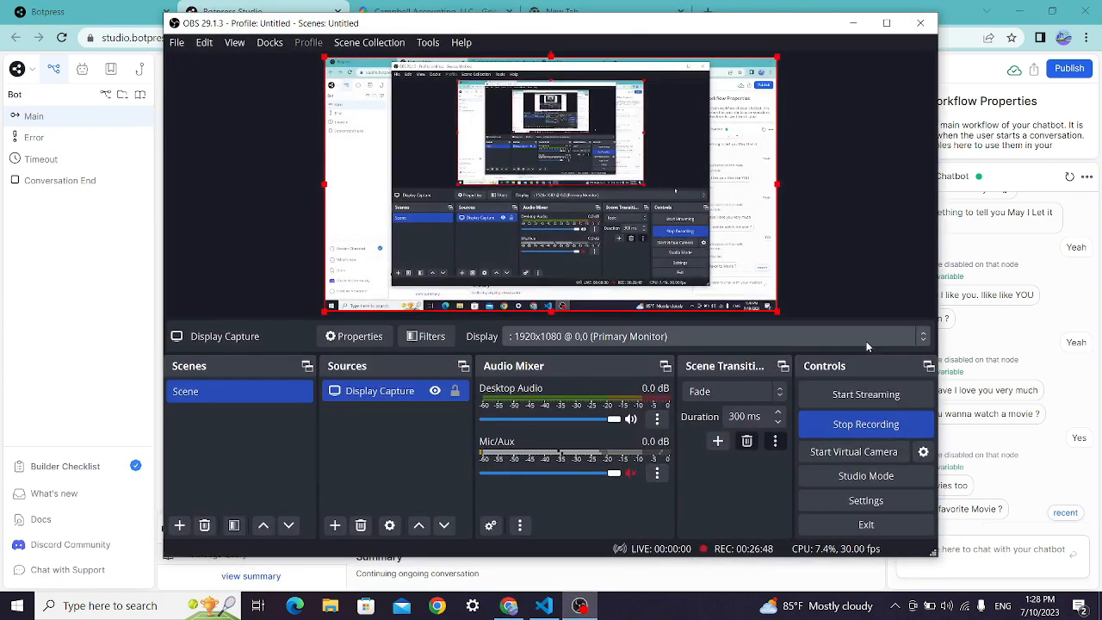
{"action": "left_click", "coordinate": [866, 424]}
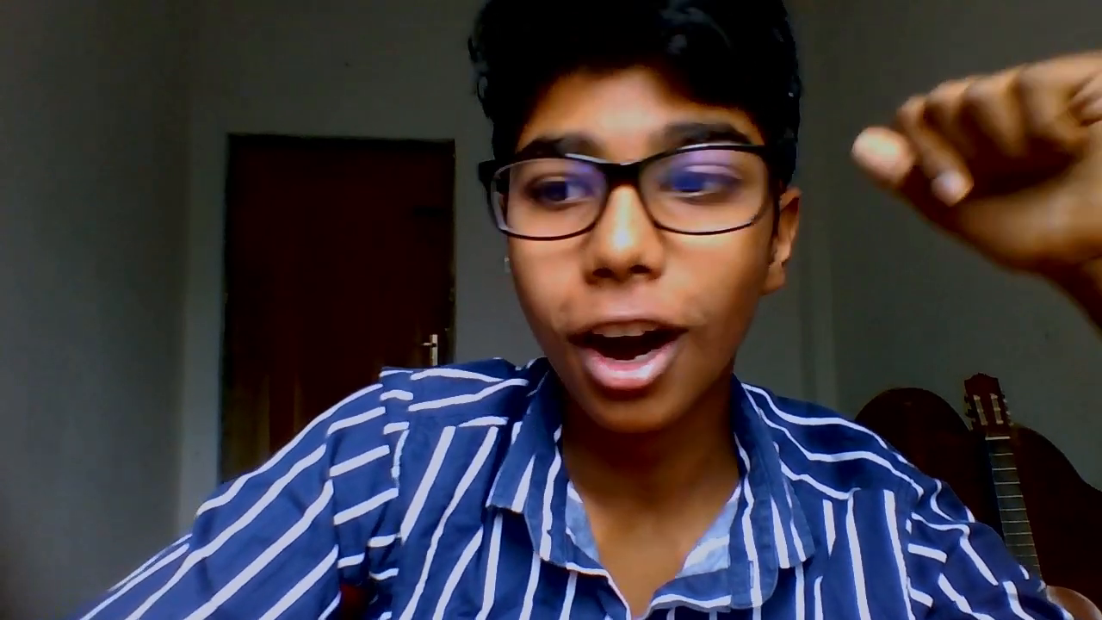